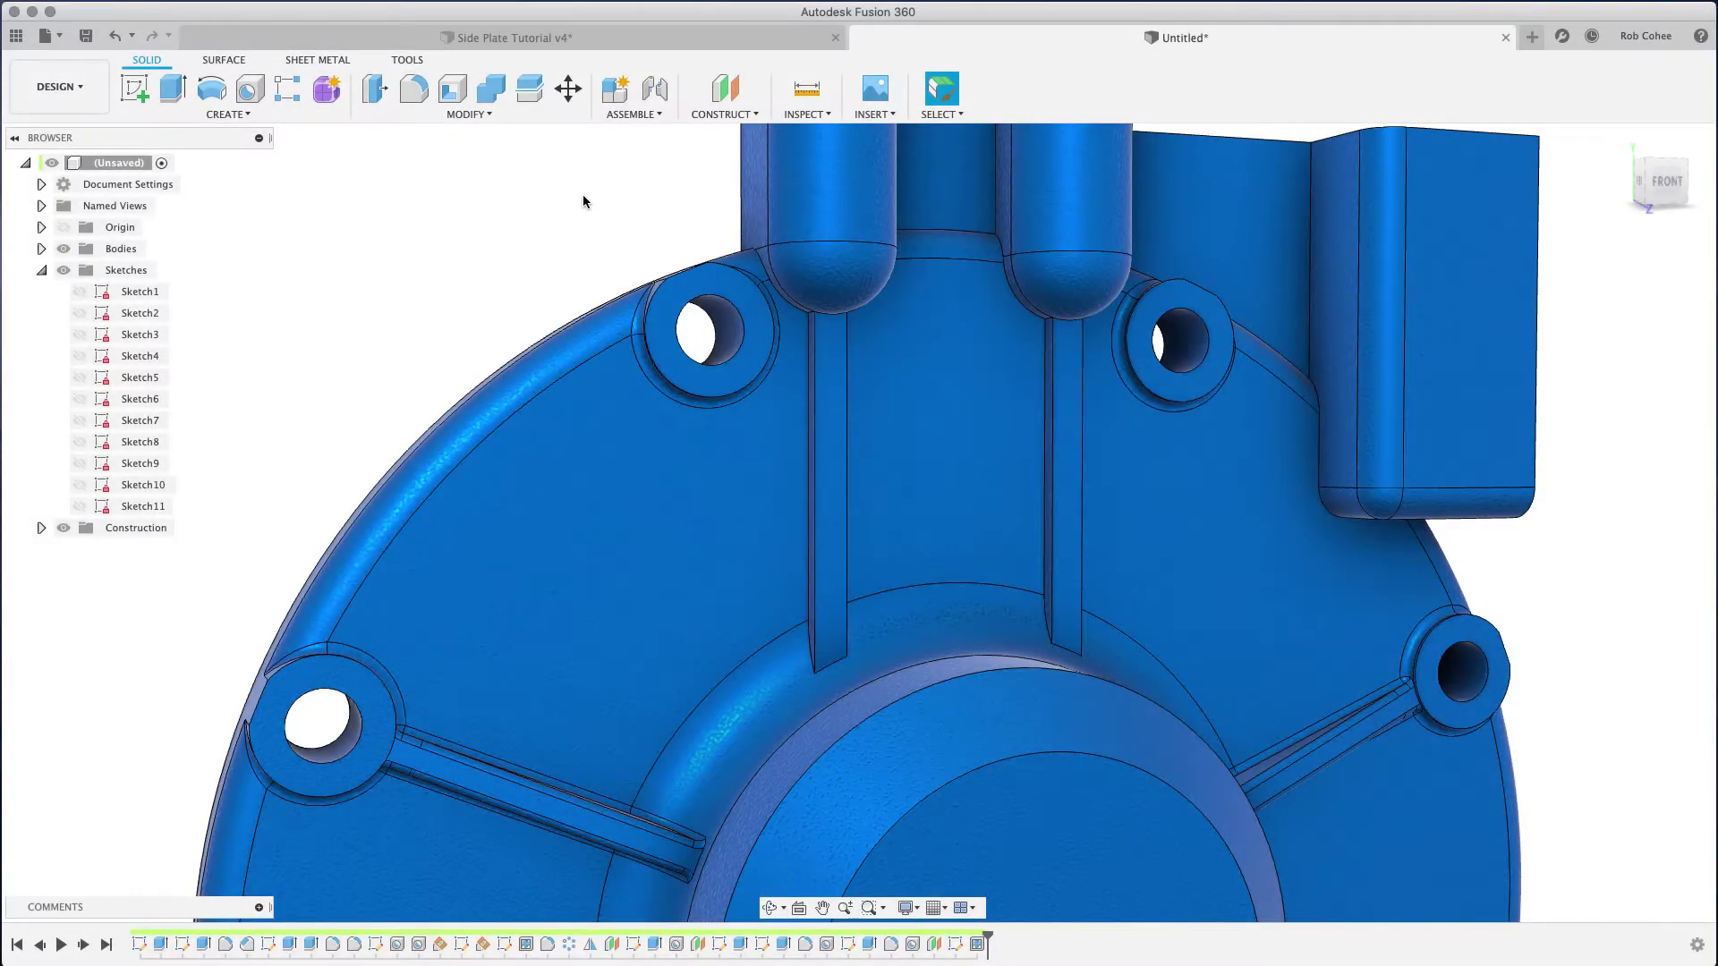
# Step: Start a fillet and clear the selection filters so only body edges can be picked
pyautogui.press('f')
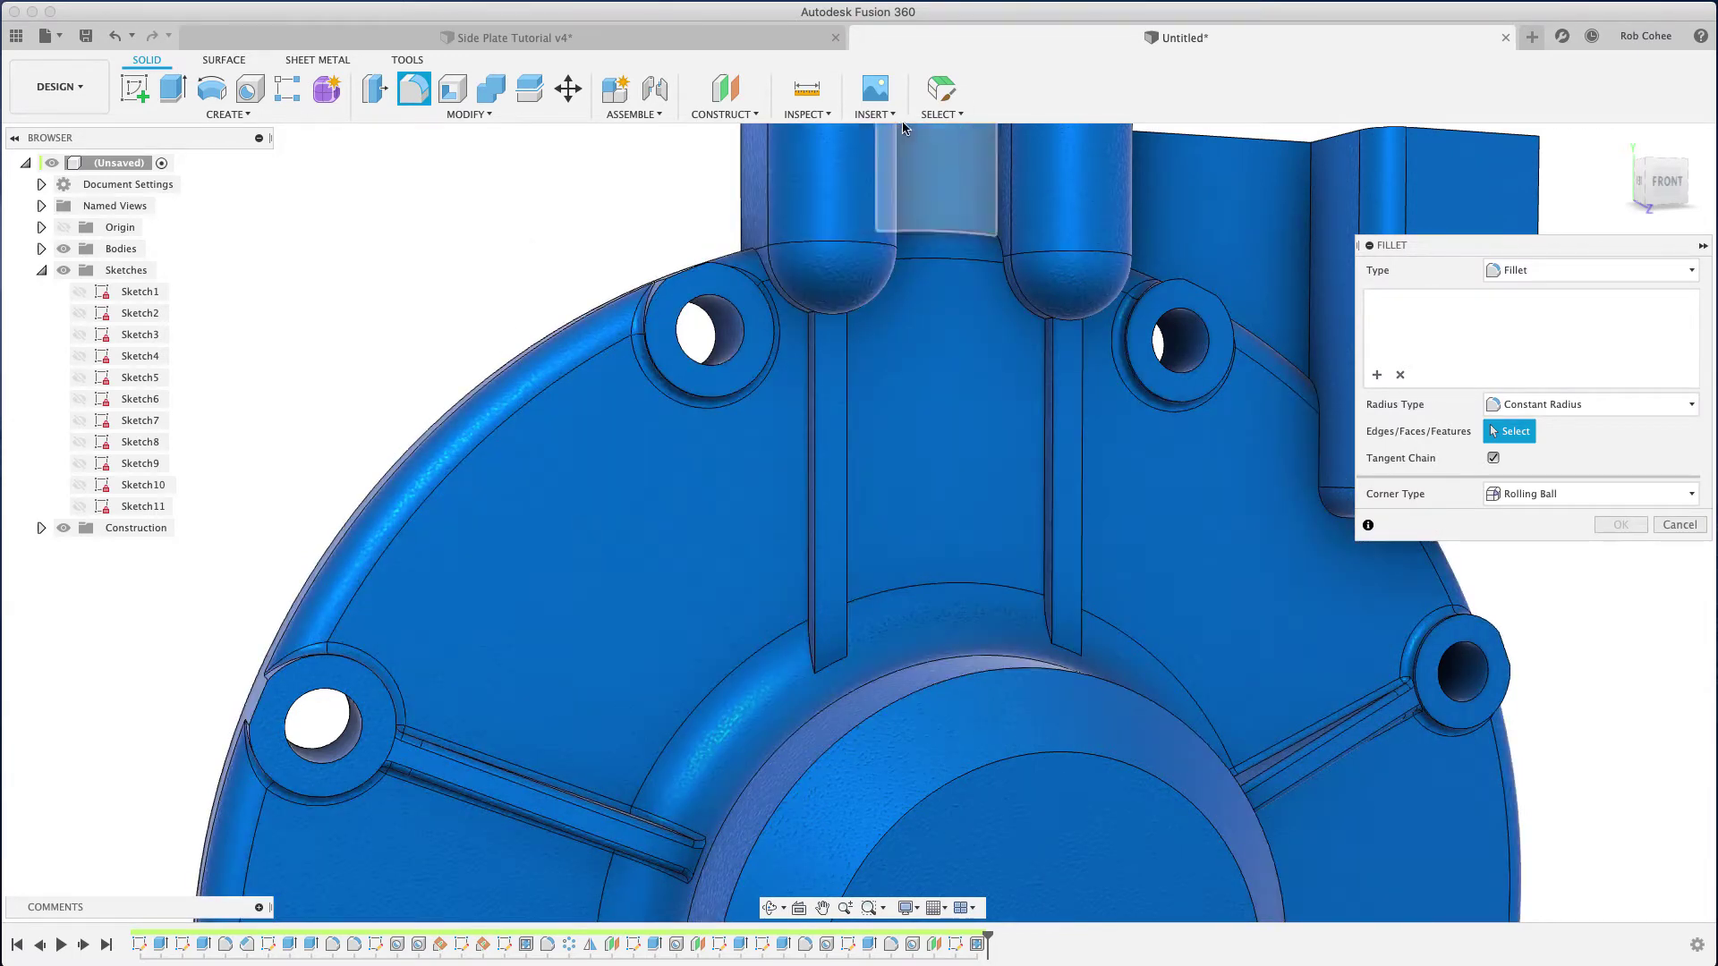
pyautogui.click(947, 114)
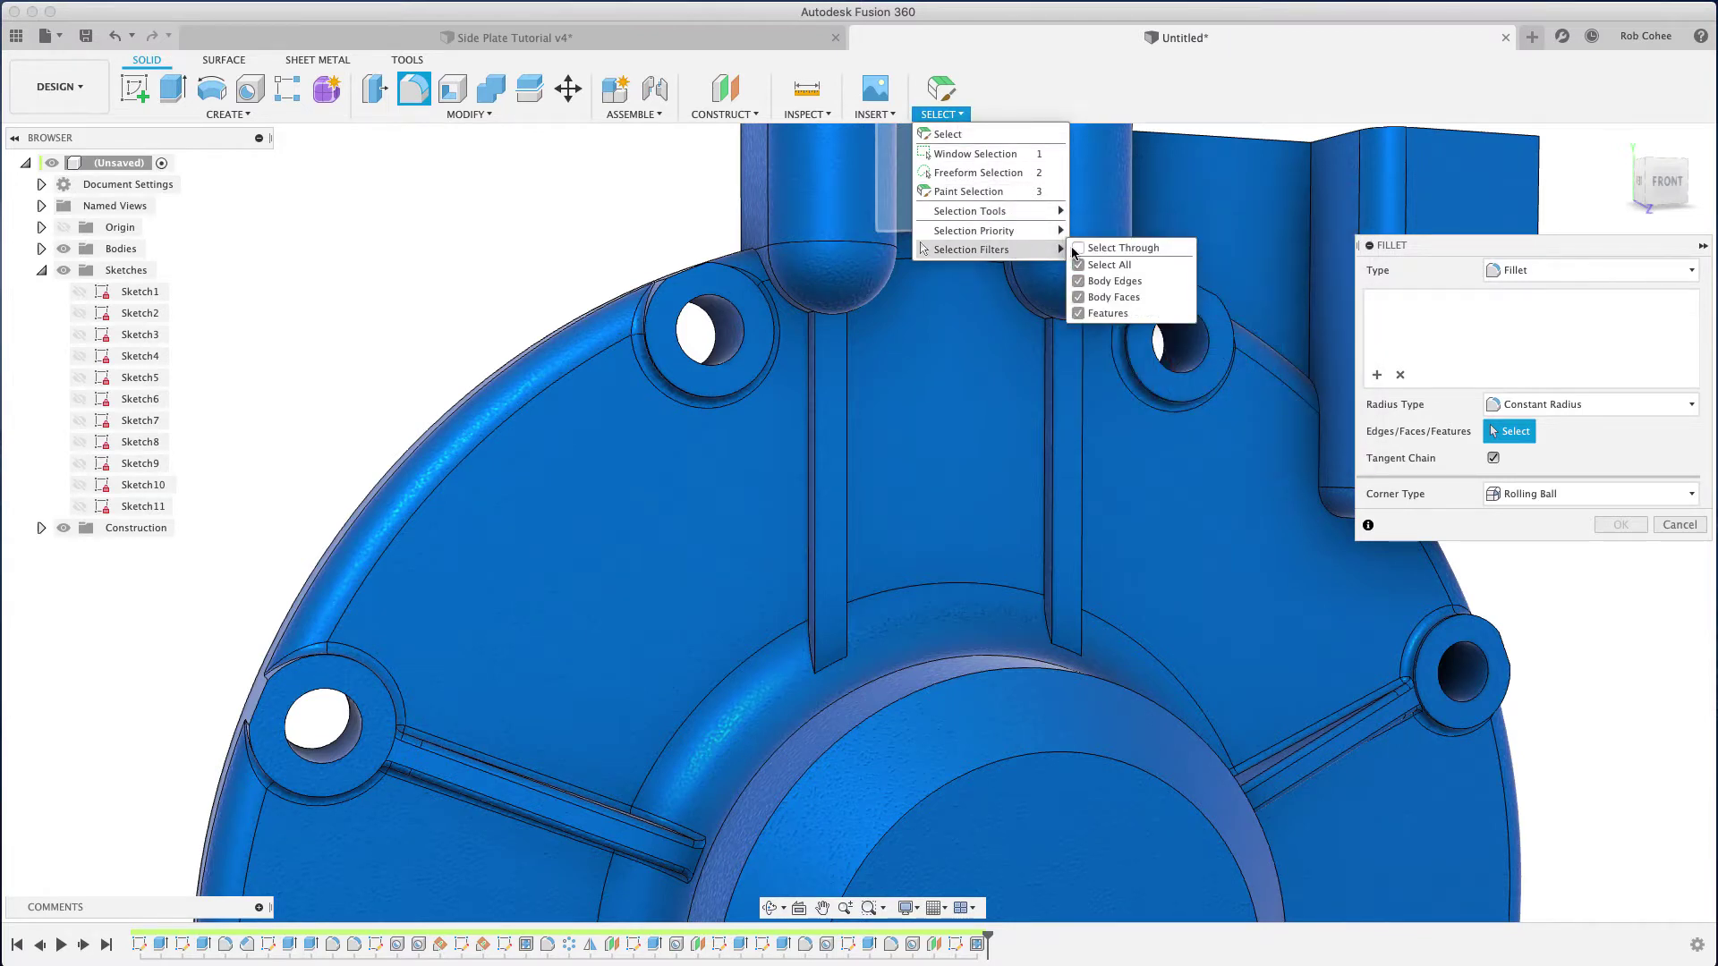
pyautogui.moveTo(971, 250)
pyautogui.click(1079, 266)
# Step: Fillet the eight rib edges below the two upper bosses with a 2.5 mm radius
pyautogui.click(809, 442)
pyautogui.keyDown('shift'); pyautogui.moveTo(809, 443); pyautogui.dragTo(713, 461, button='middle'); pyautogui.keyUp('shift')
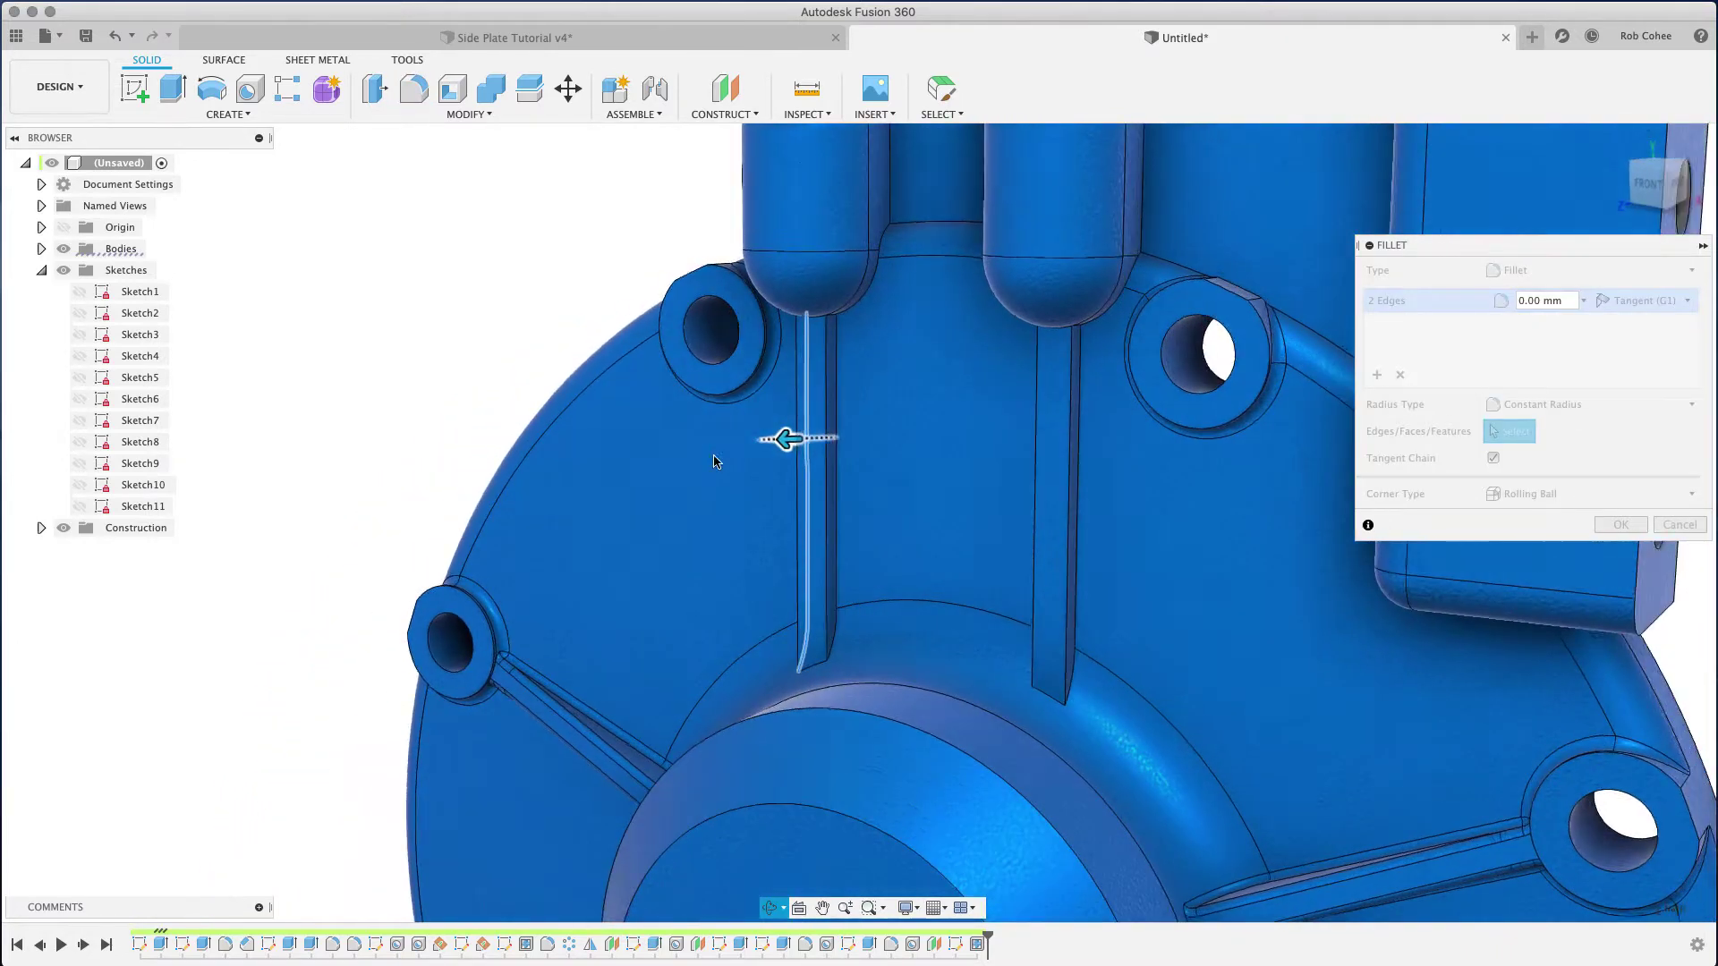
pyautogui.click(832, 448)
pyautogui.keyDown('shift'); pyautogui.moveTo(832, 447); pyautogui.dragTo(1024, 426, button='middle'); pyautogui.keyUp('shift')
pyautogui.click(1043, 418)
pyautogui.click(1072, 432)
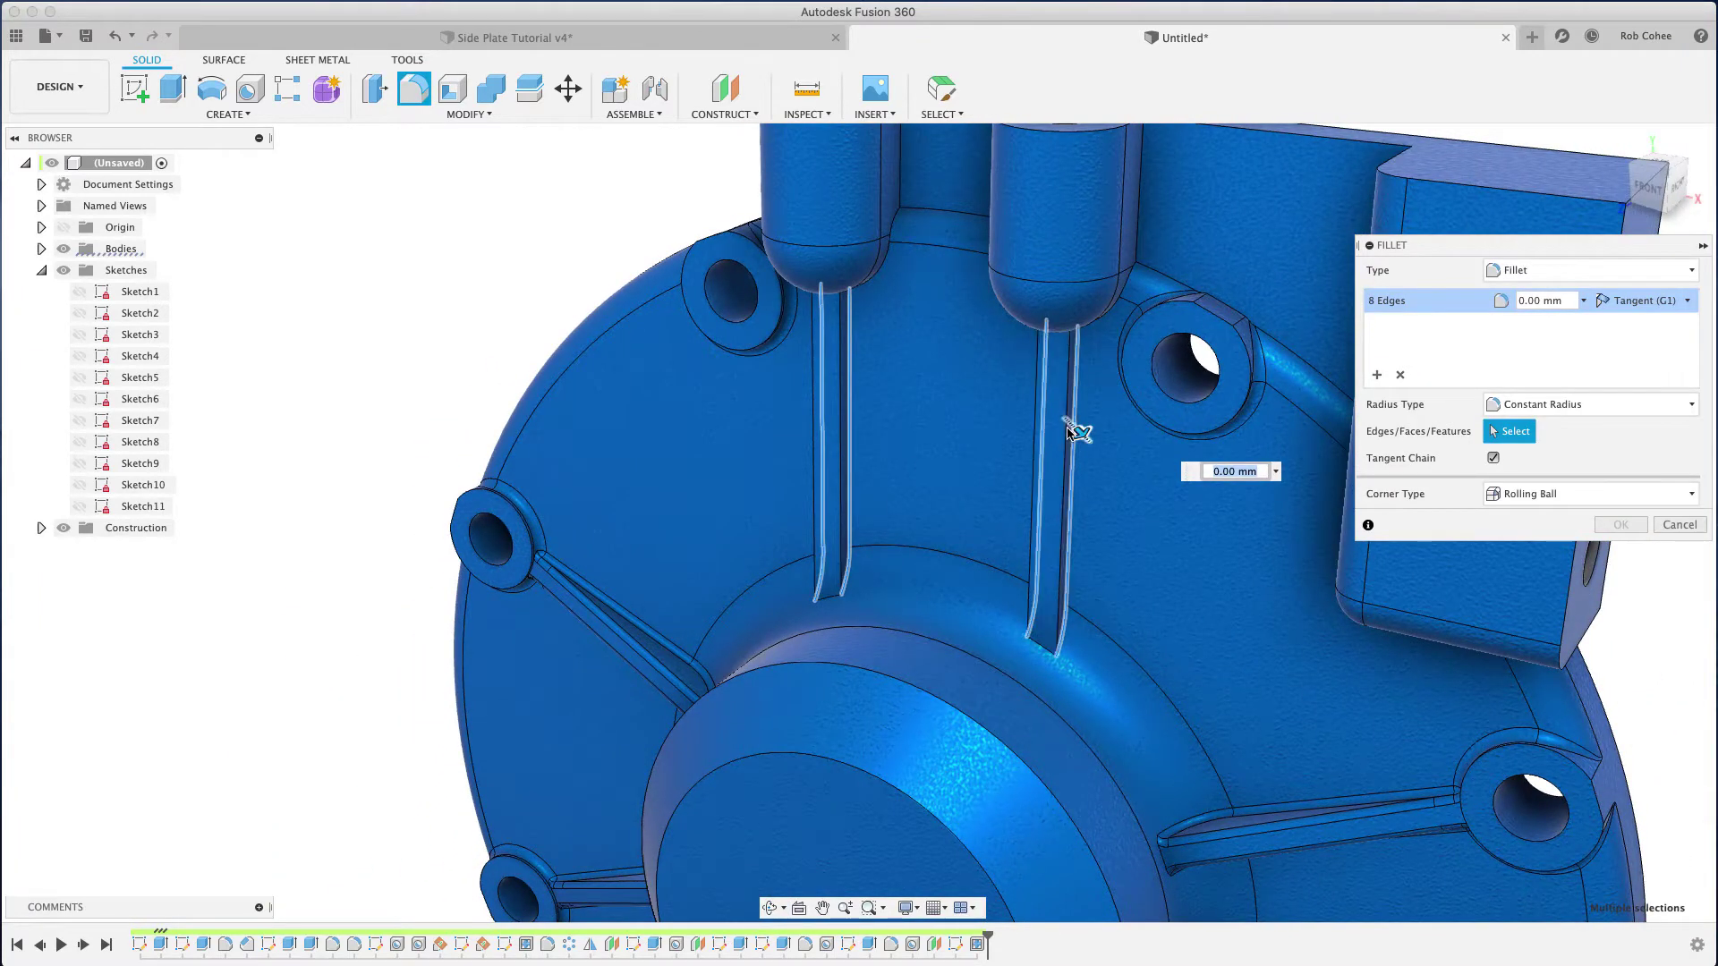
pyautogui.moveTo(1080, 434); pyautogui.dragTo(1083, 438)
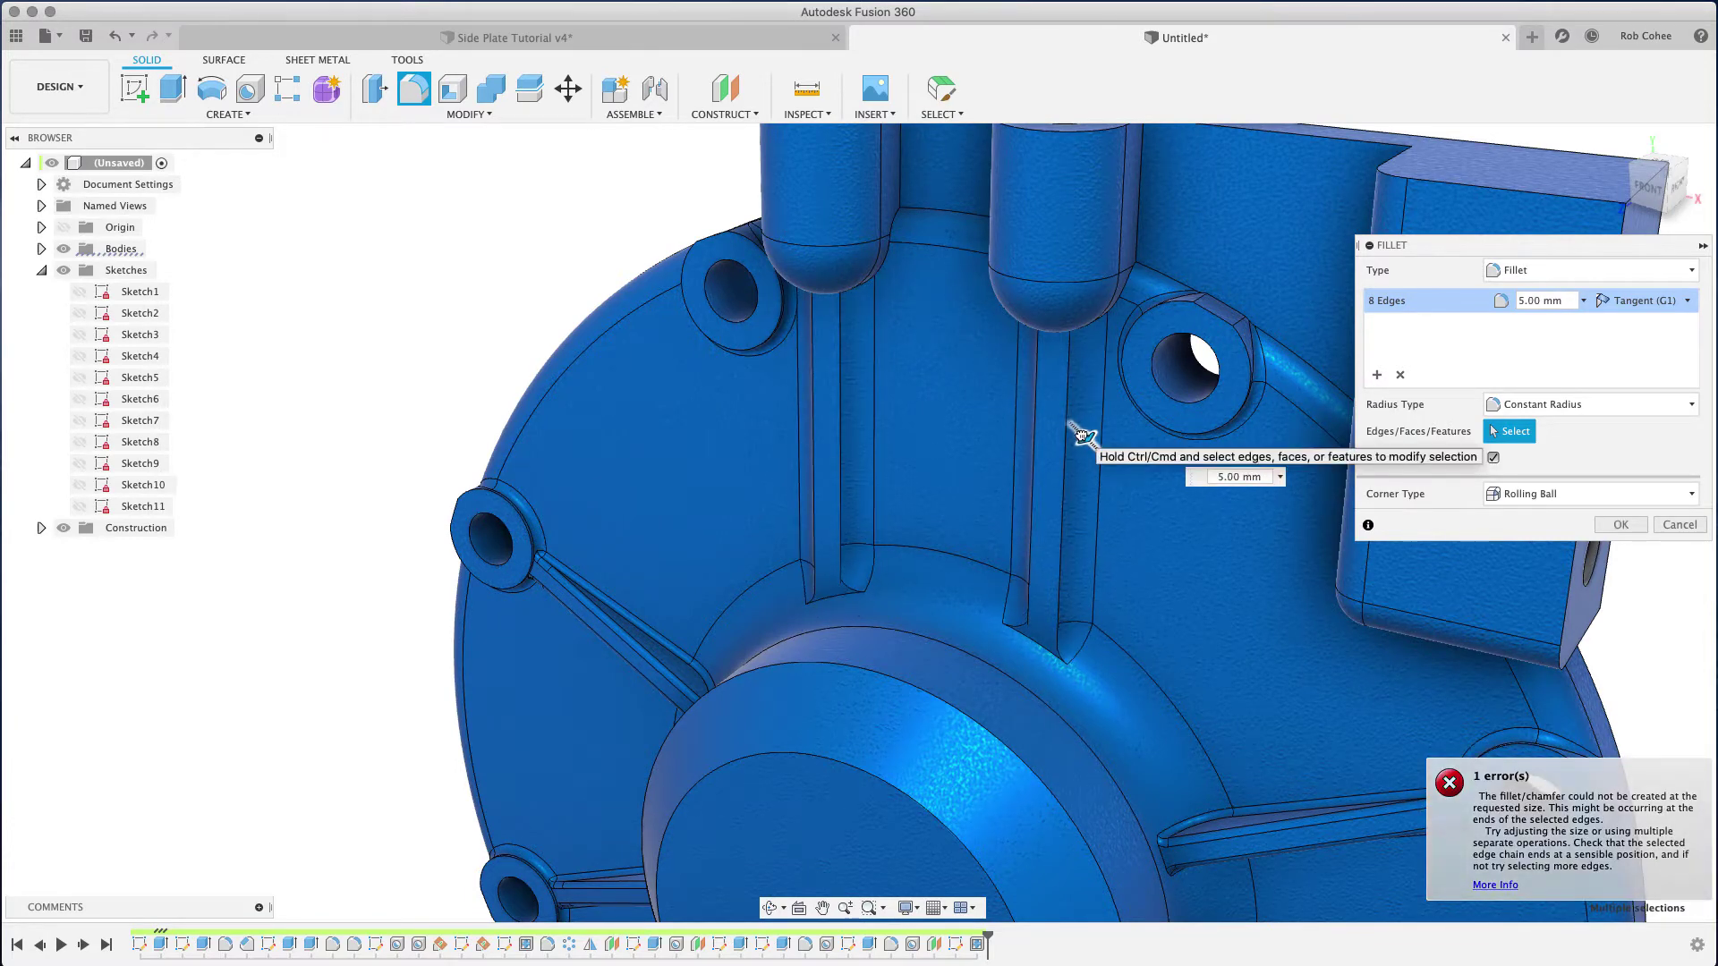
pyautogui.moveTo(1083, 436); pyautogui.dragTo(1083, 436)
pyautogui.write('4')
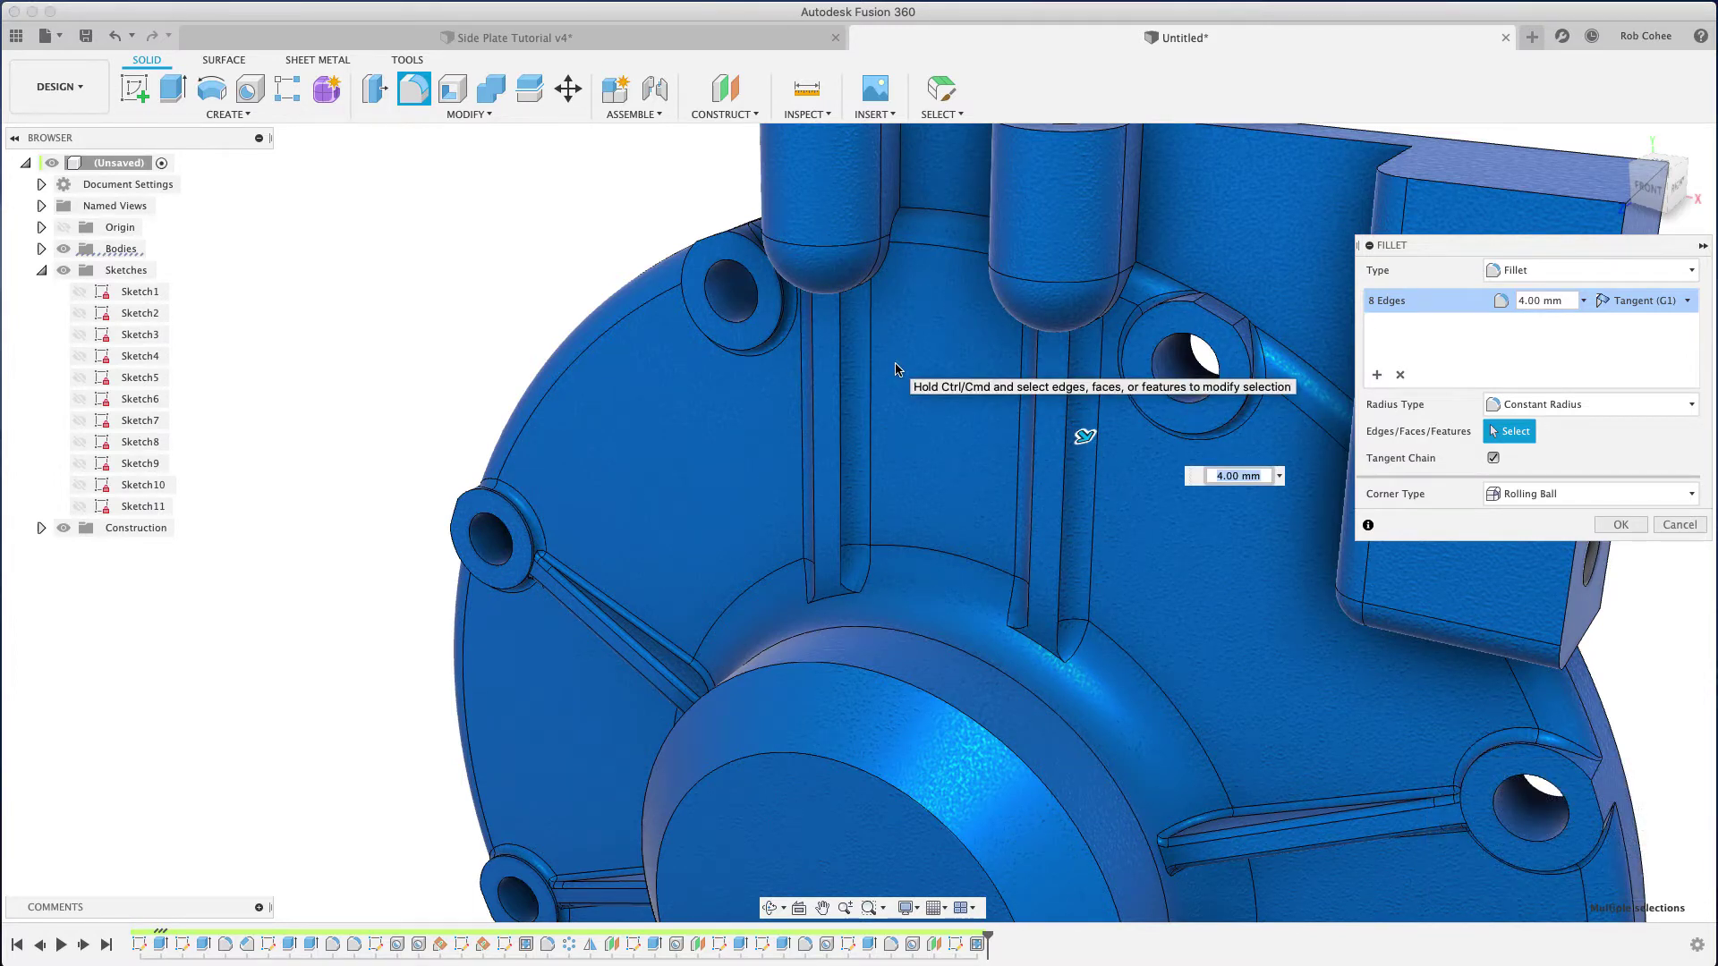
pyautogui.write('2.5')
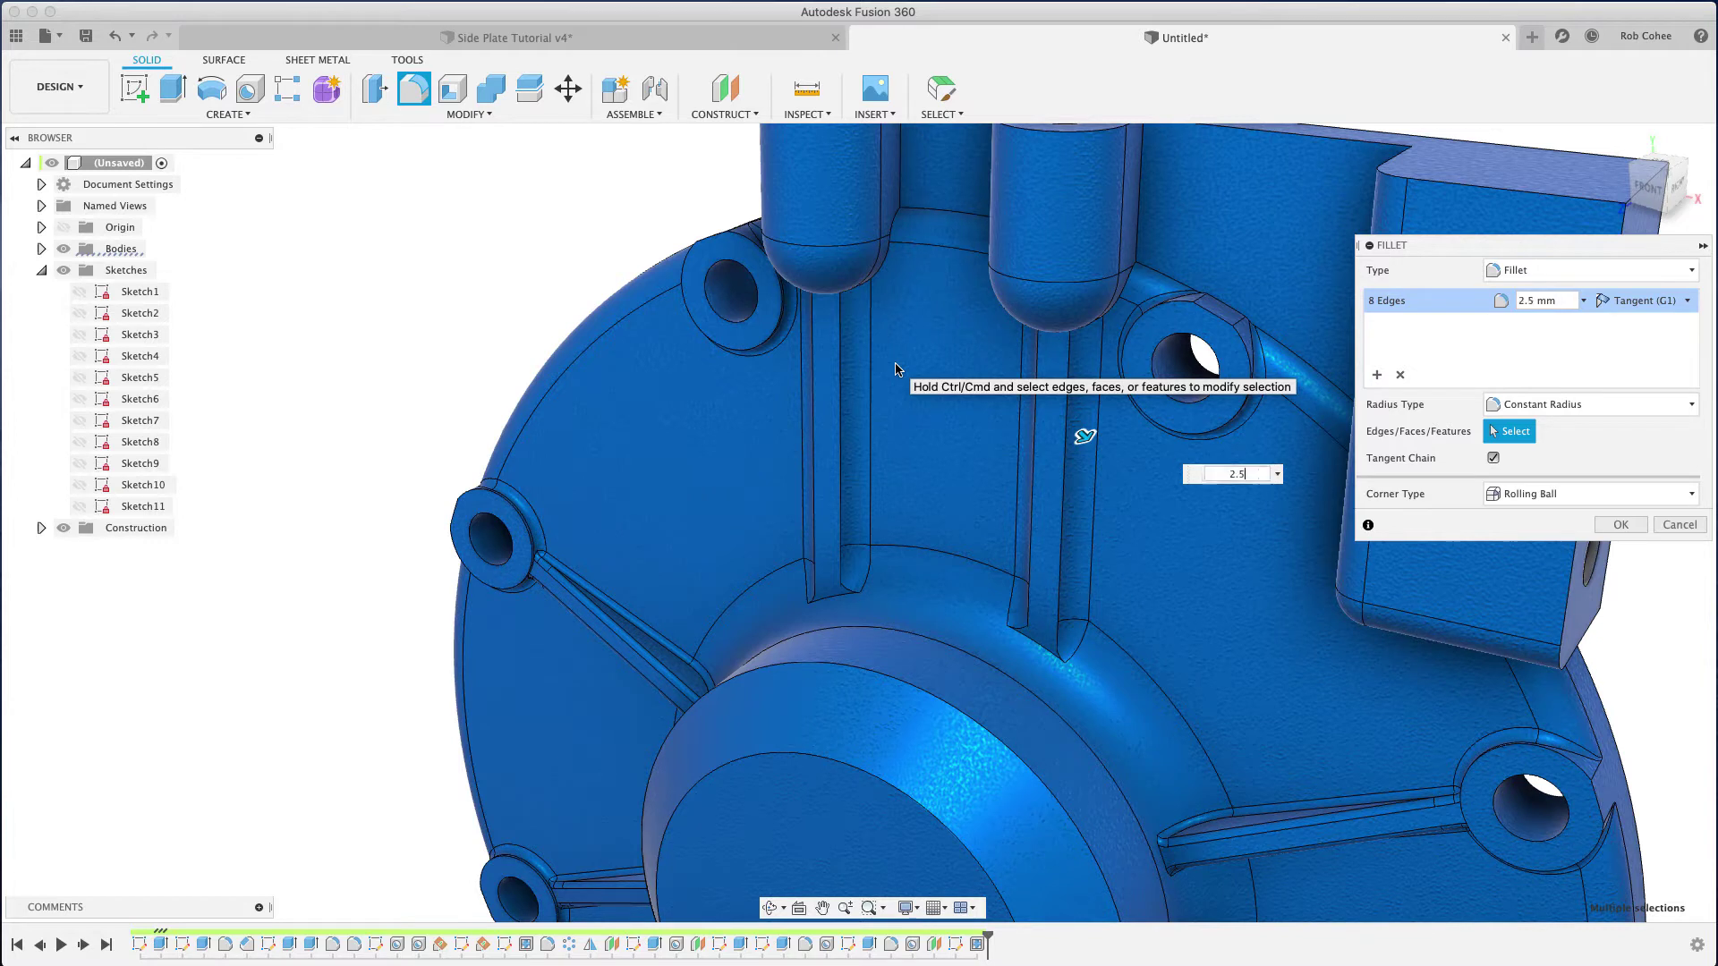
pyautogui.press('Return')
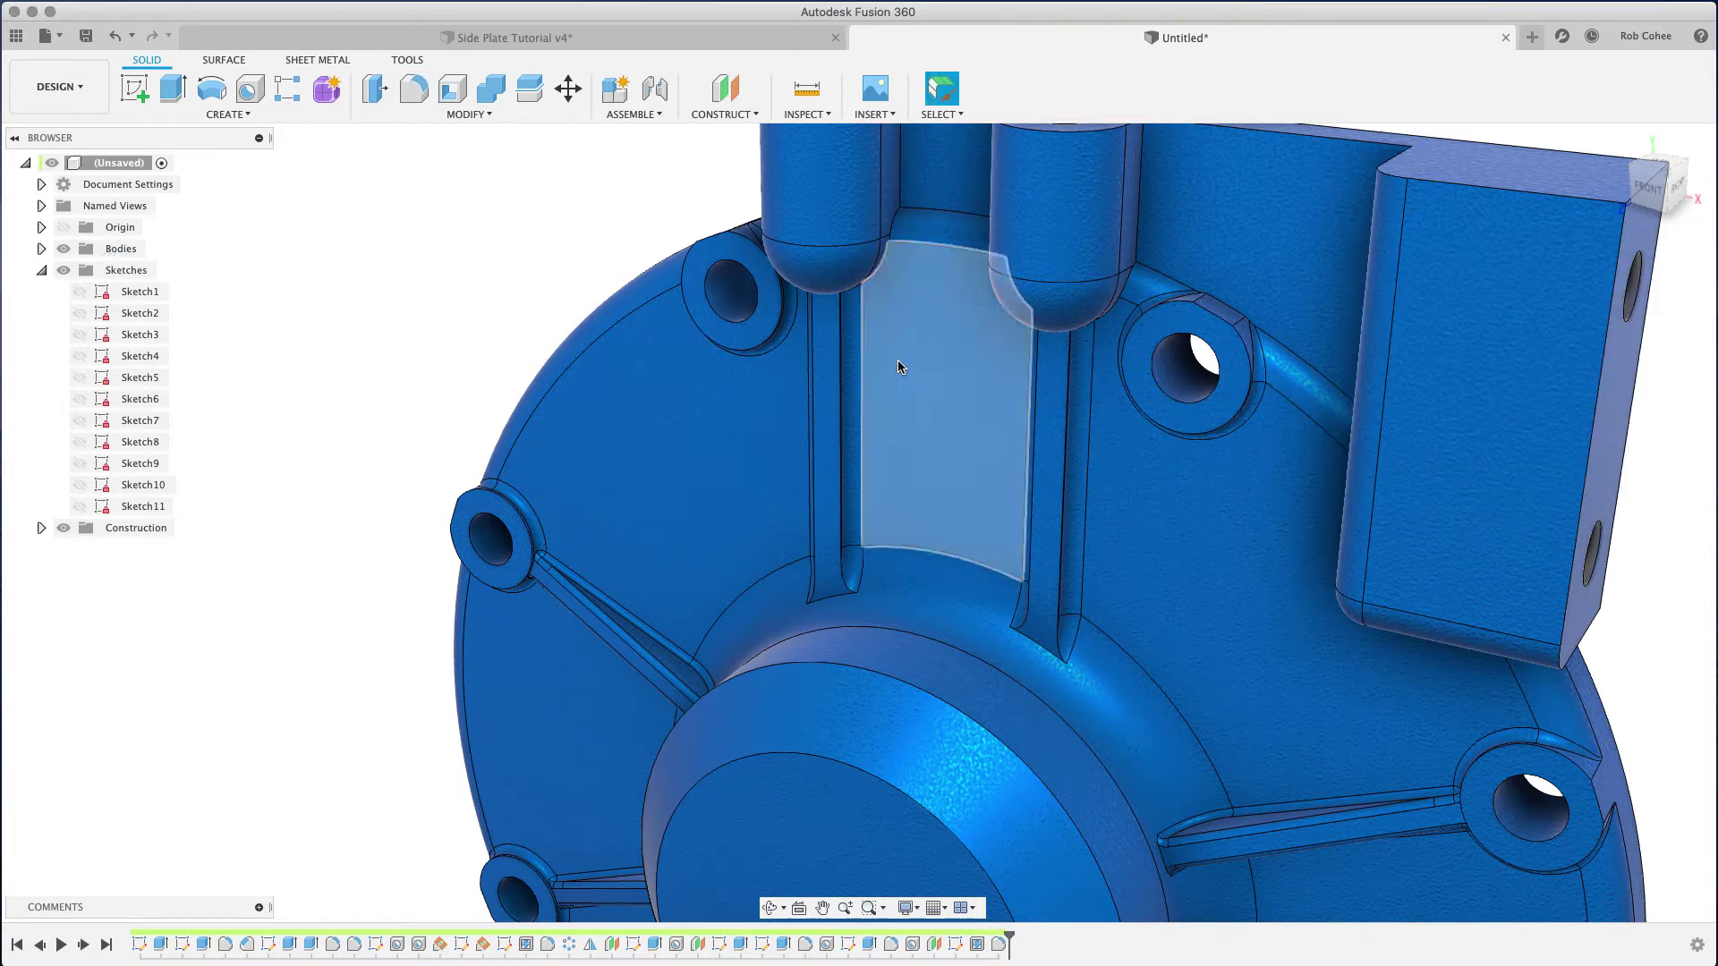
# Step: Return the whole side plate to the home view and collapse the Sketches browser folder
pyautogui.scroll(-2, 895, 465)
pyautogui.scroll(-2, 894, 466)
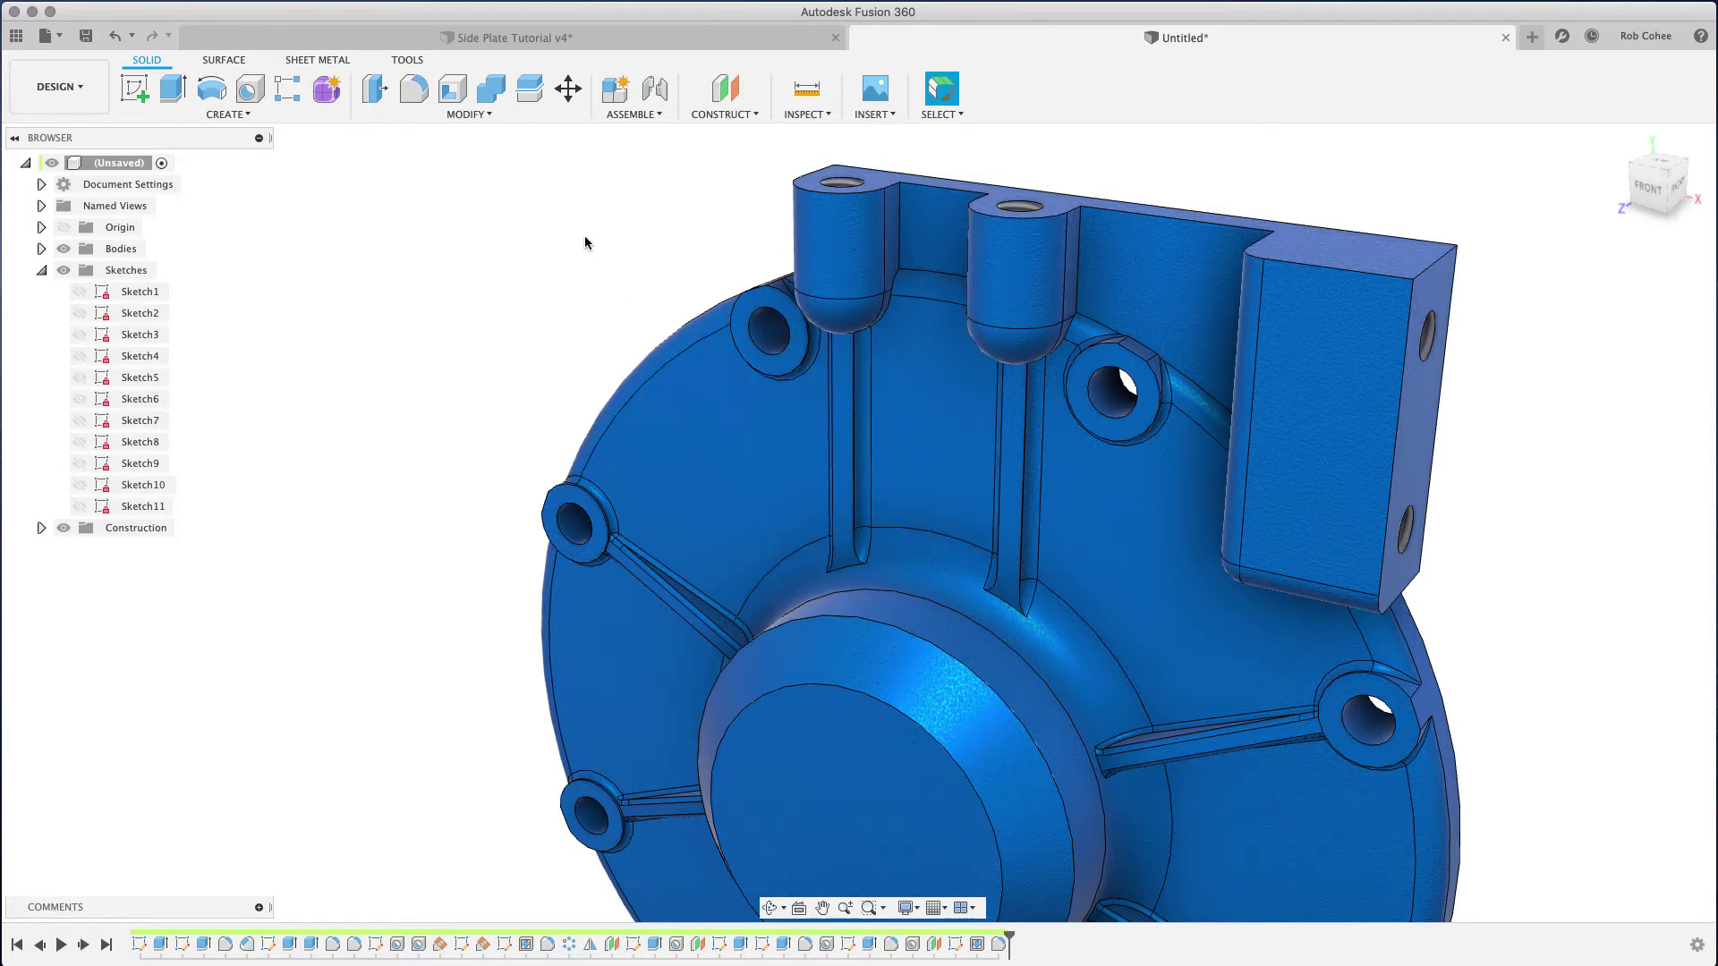
pyautogui.click(1616, 152)
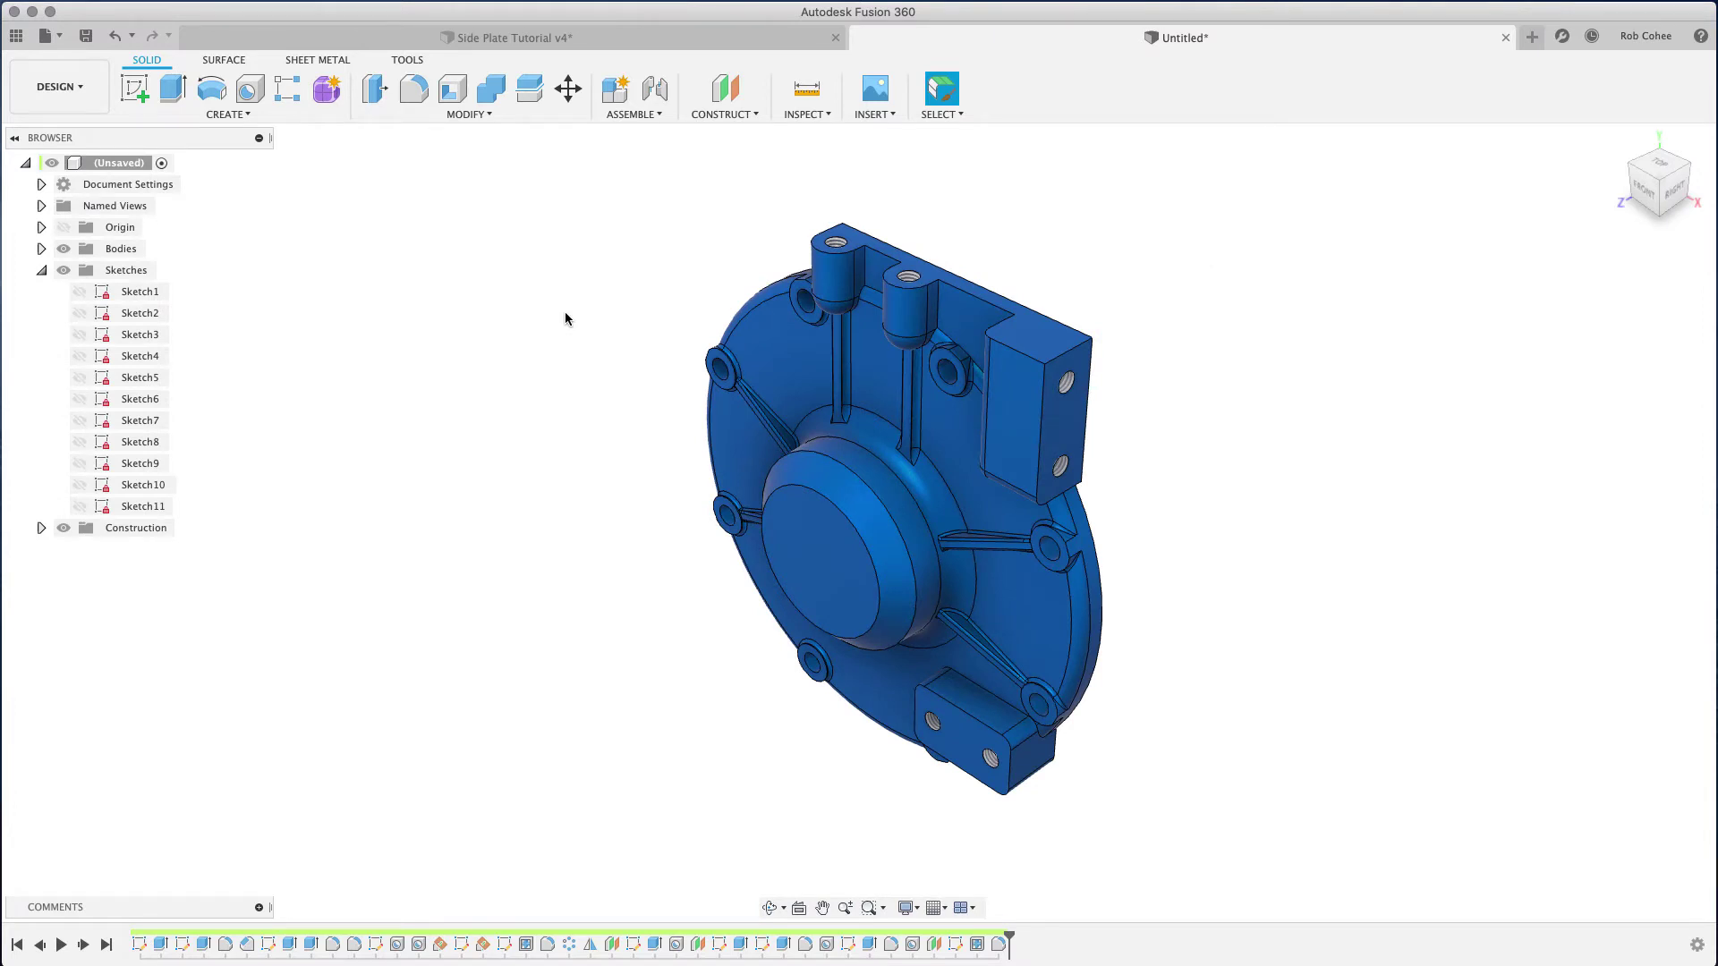
pyautogui.moveTo(674, 473)
pyautogui.keyDown('shift'); pyautogui.mouseDown(button='middle')
pyautogui.moveTo(721, 499)
pyautogui.moveTo(609, 483)
pyautogui.moveTo(685, 497)
pyautogui.moveTo(636, 479)
pyautogui.mouseUp(button='middle'); pyautogui.keyUp('shift')
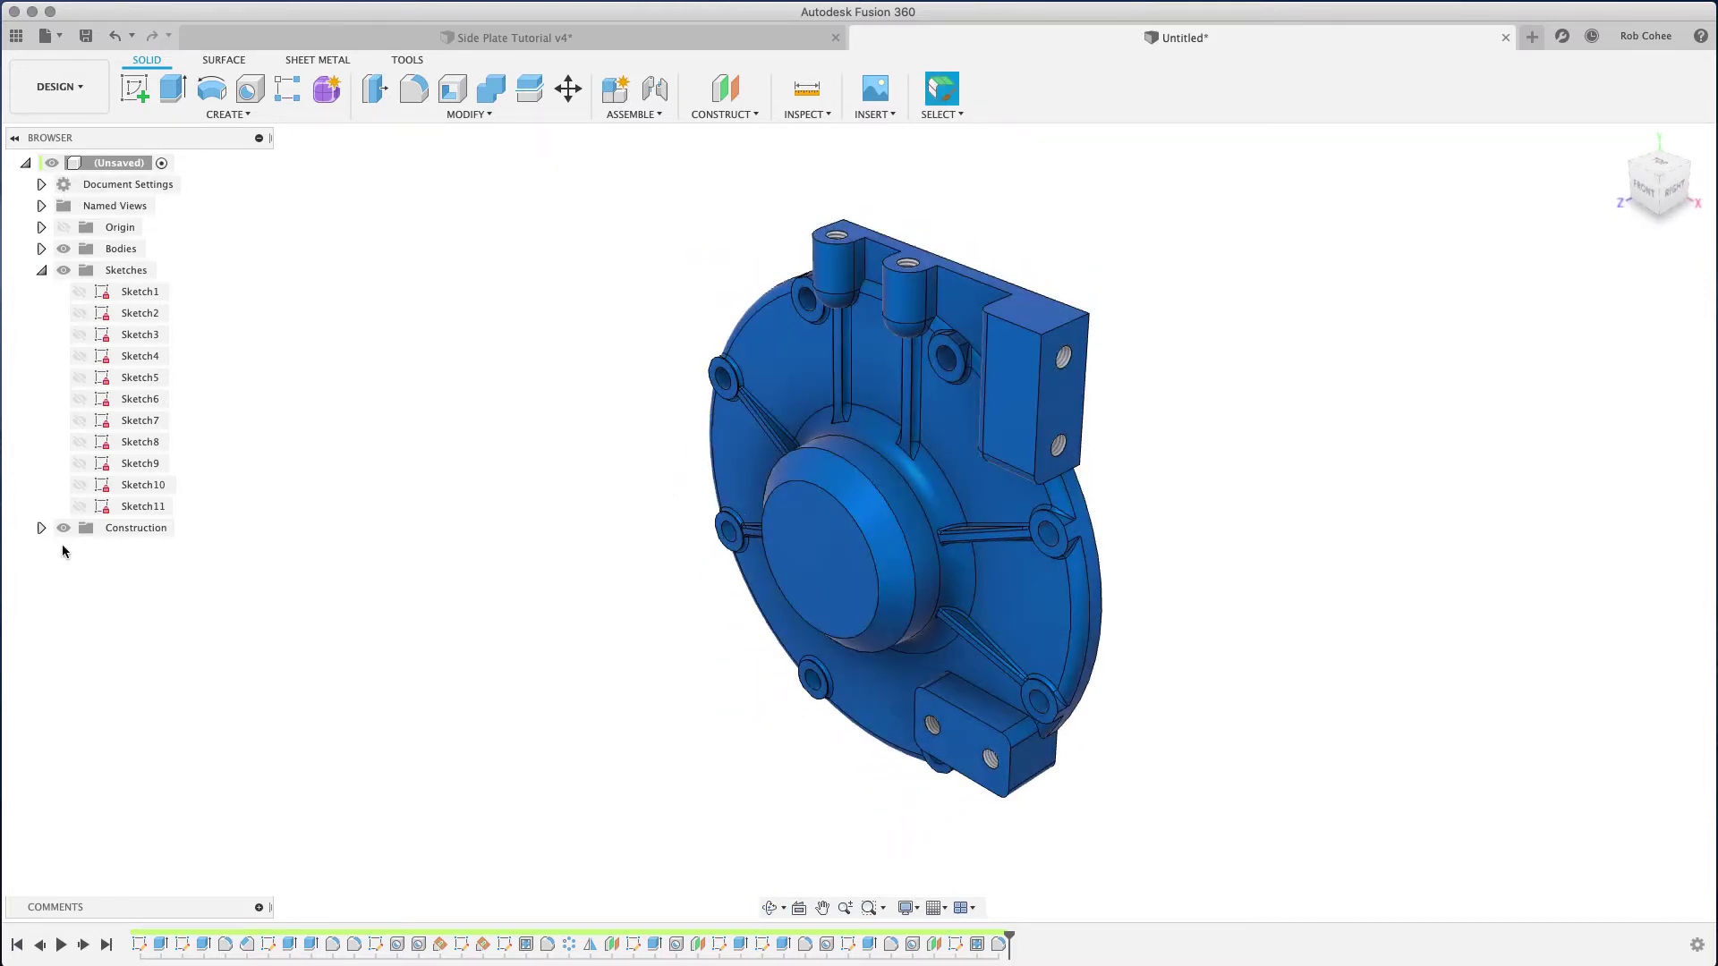
pyautogui.click(41, 270)
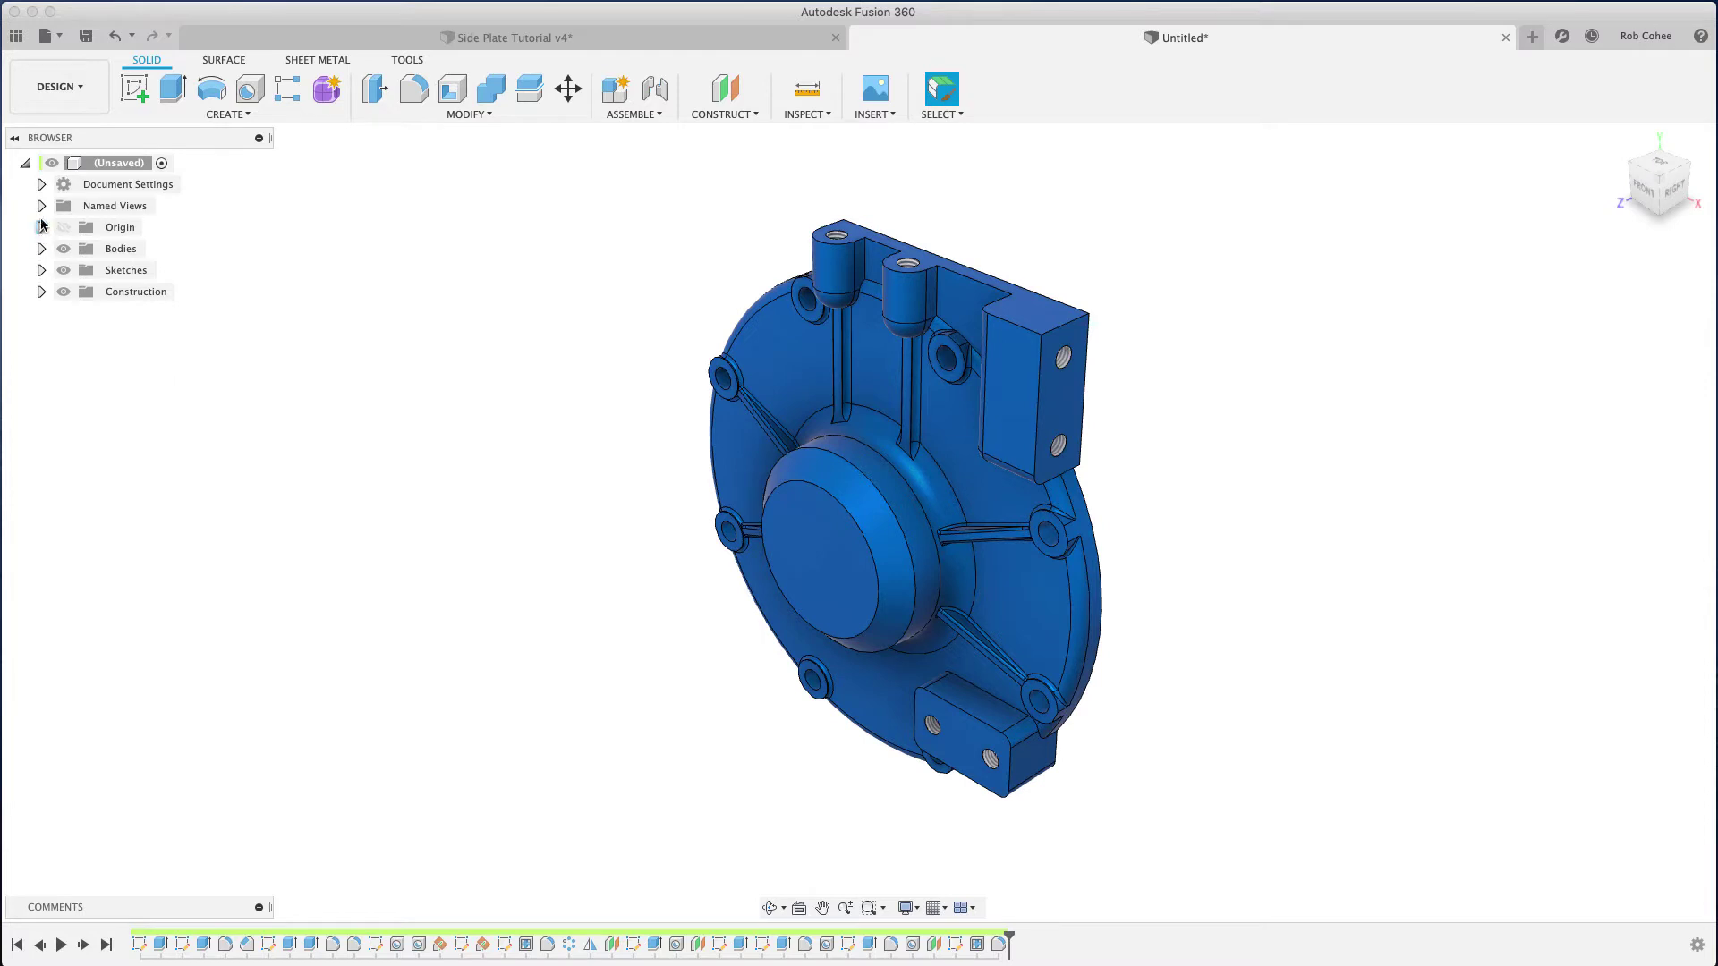
# Step: Create a sketch on the YZ plane with Slice on to reveal the hatched cross-section
pyautogui.click(41, 227)
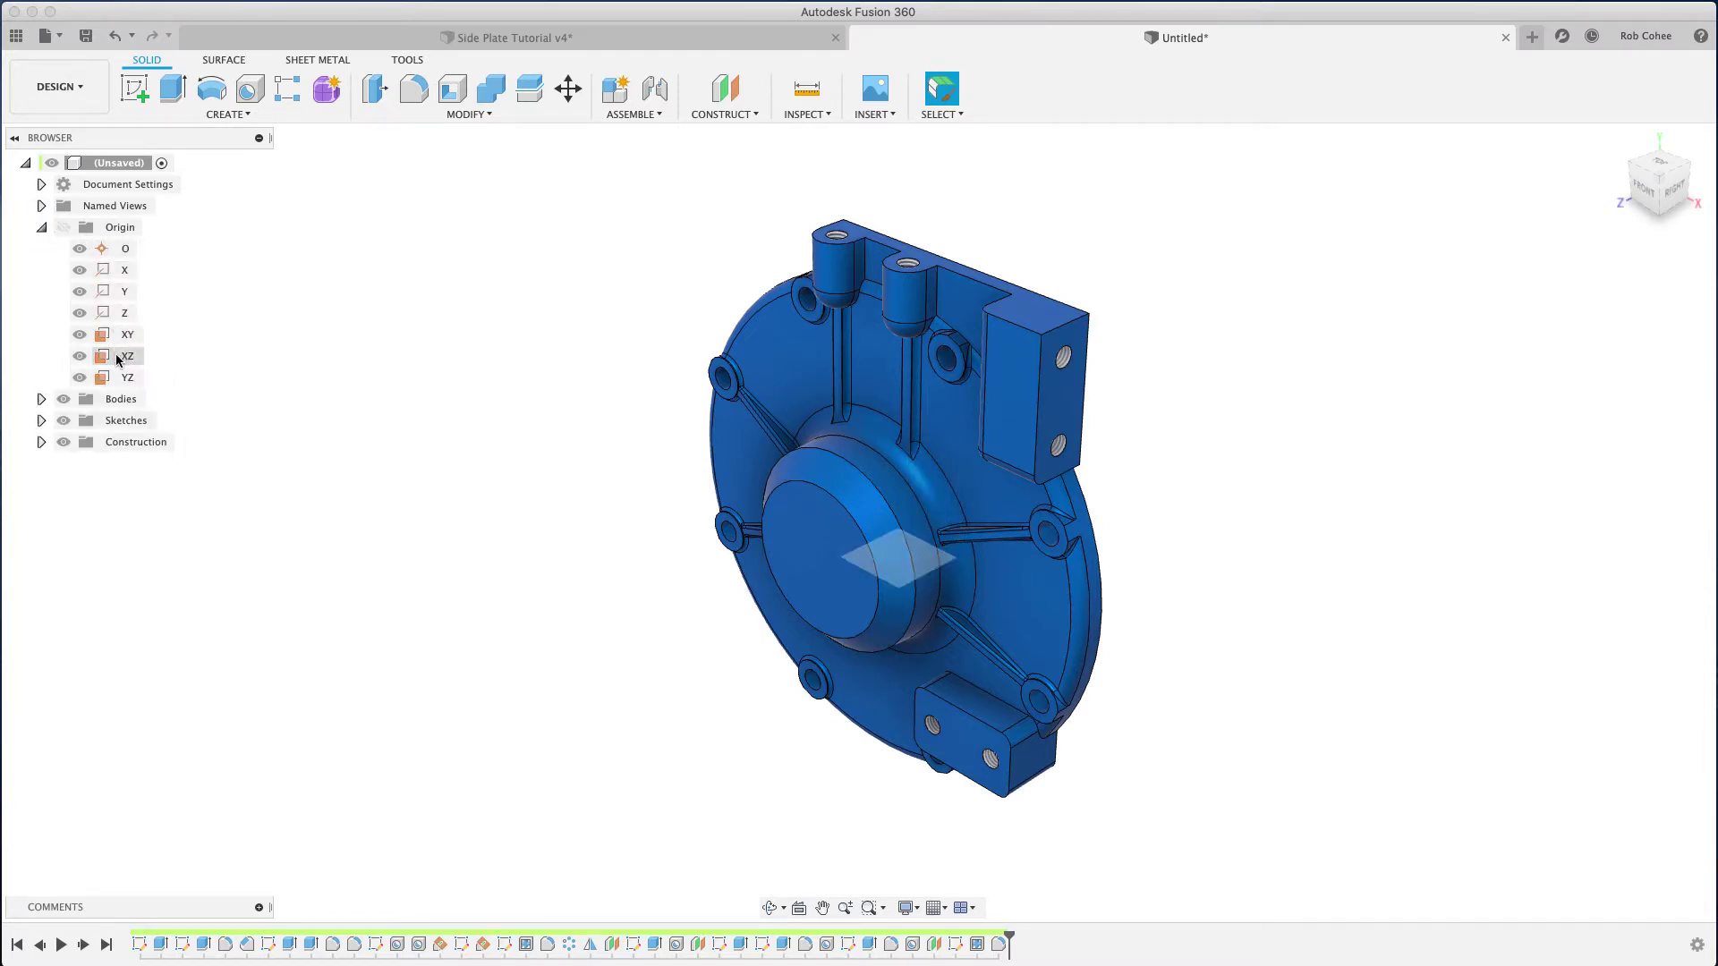
pyautogui.click(109, 378)
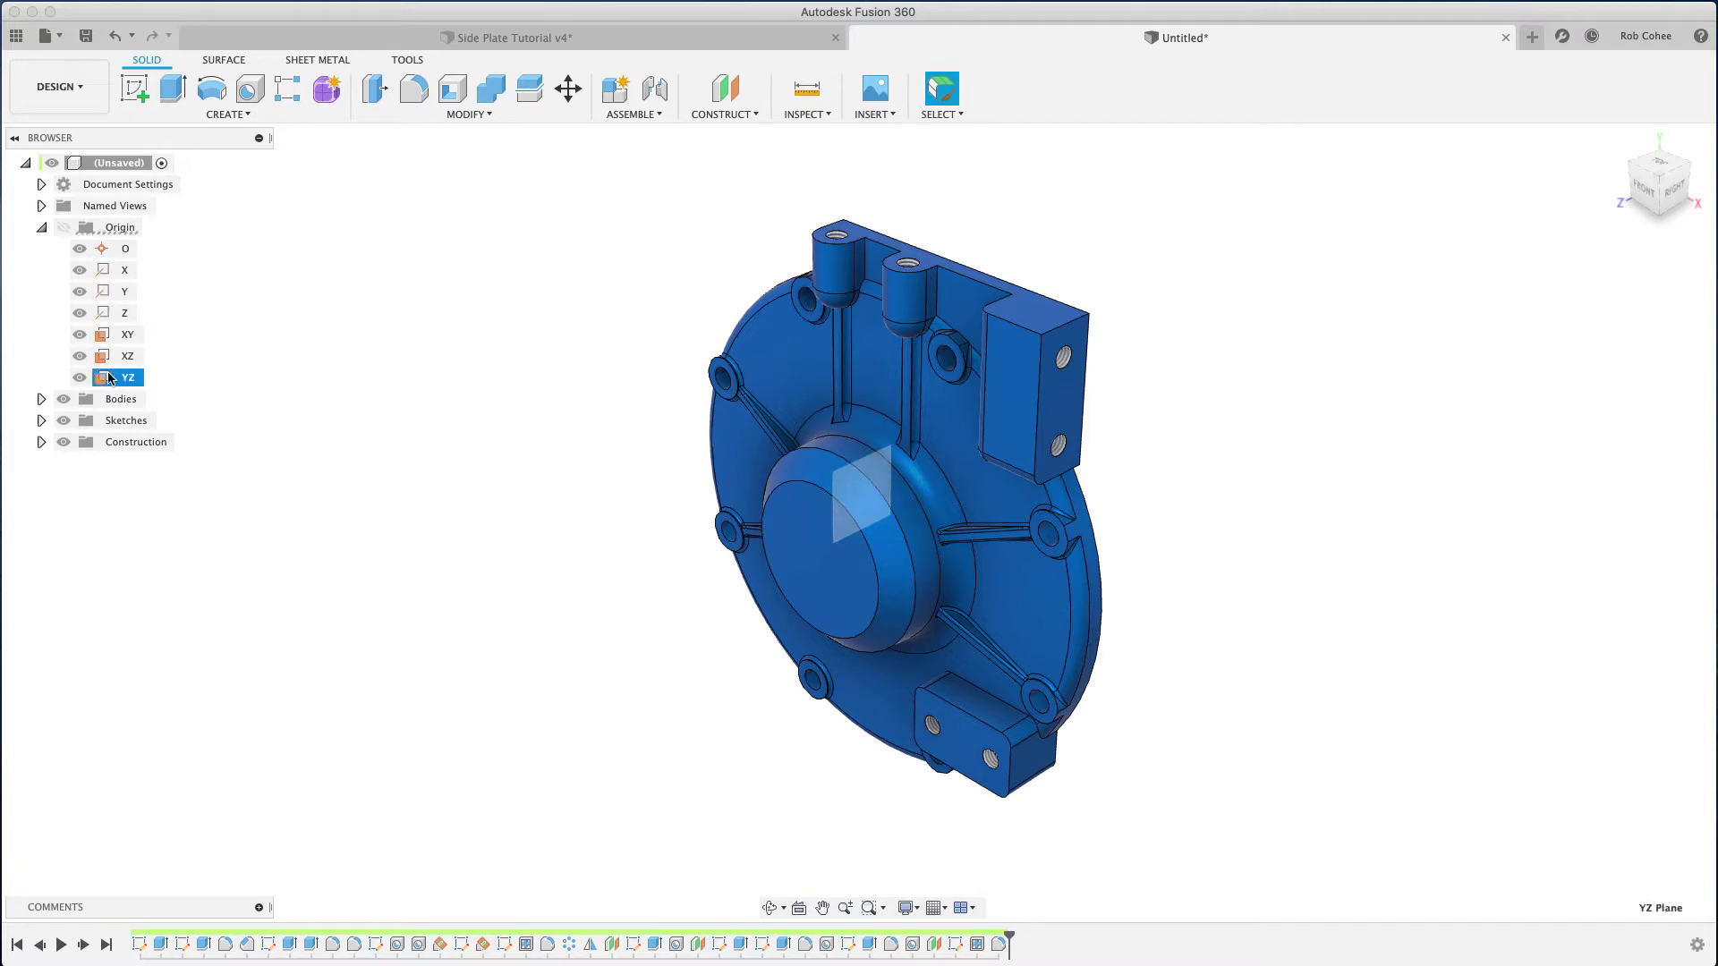
pyautogui.rightClick(110, 378)
pyautogui.click(145, 408)
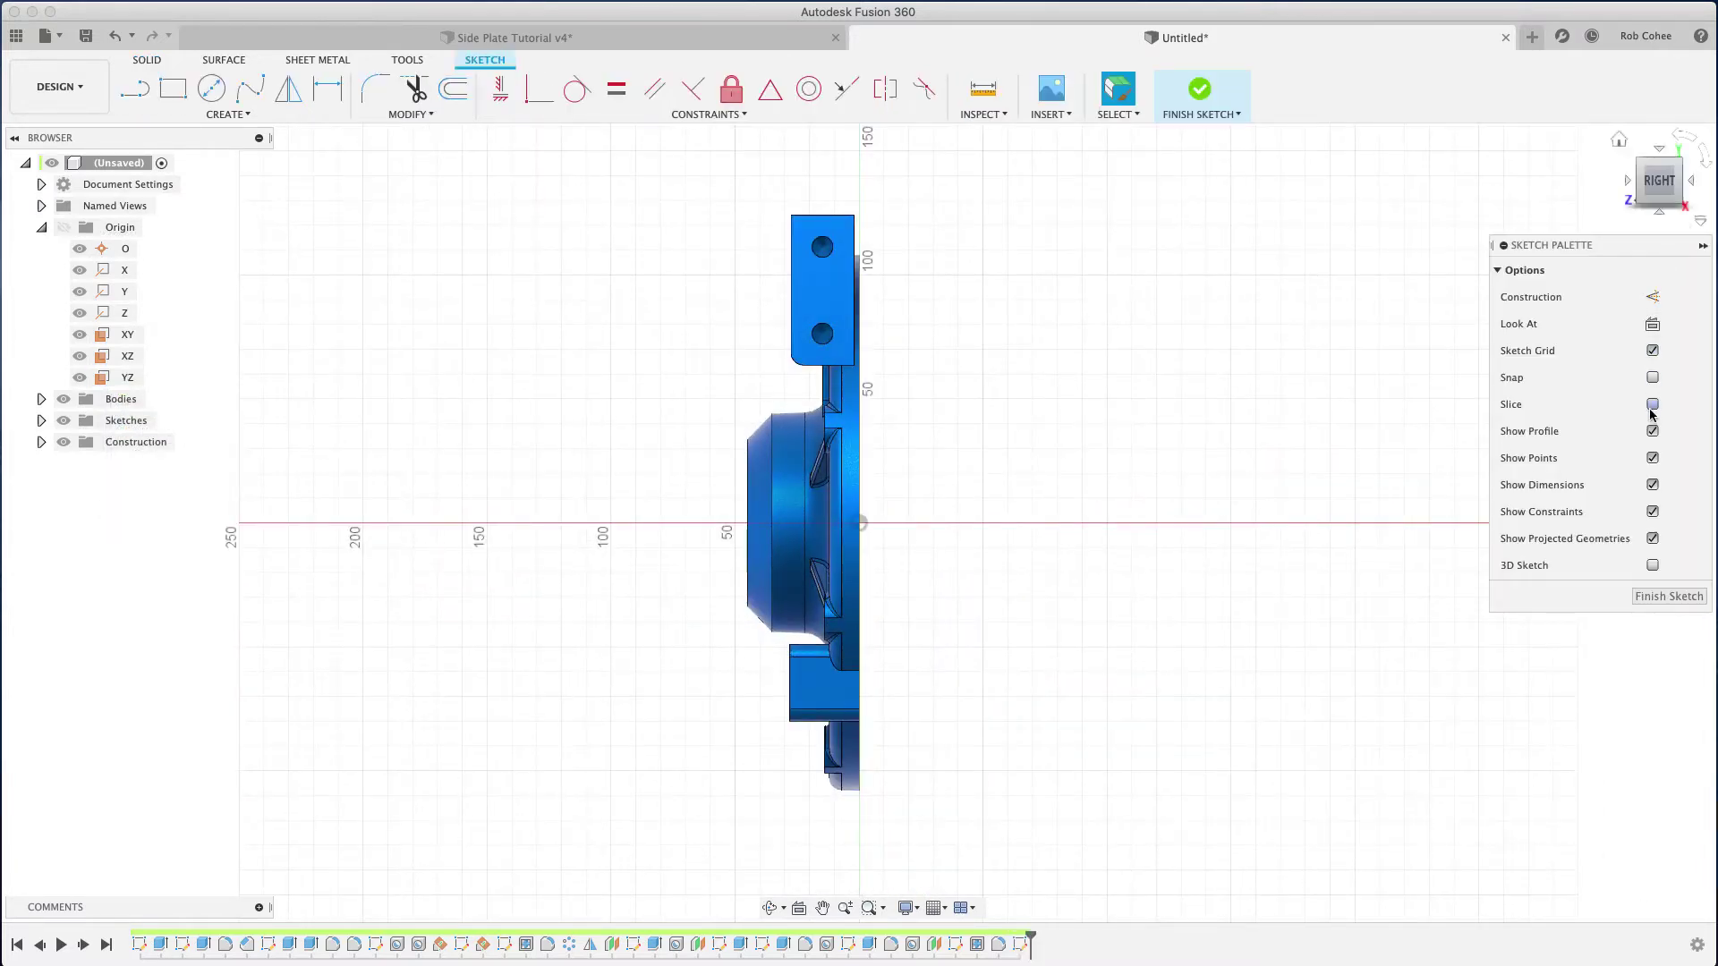
pyautogui.click(1653, 405)
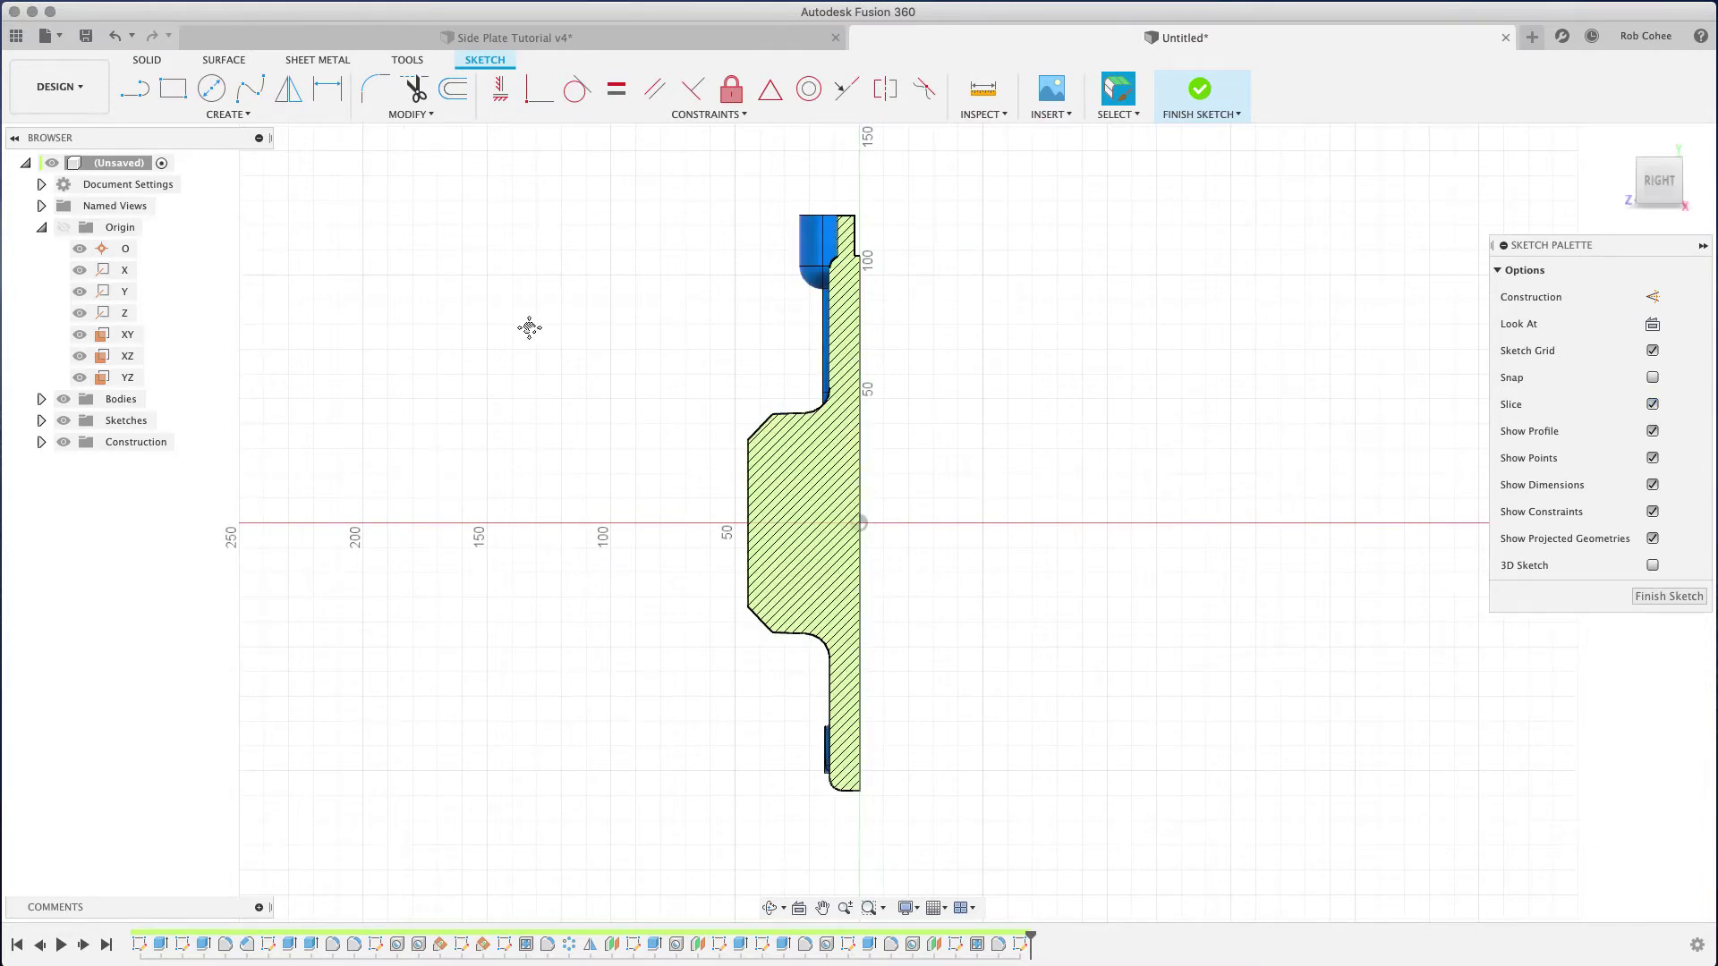
pyautogui.click(234, 114)
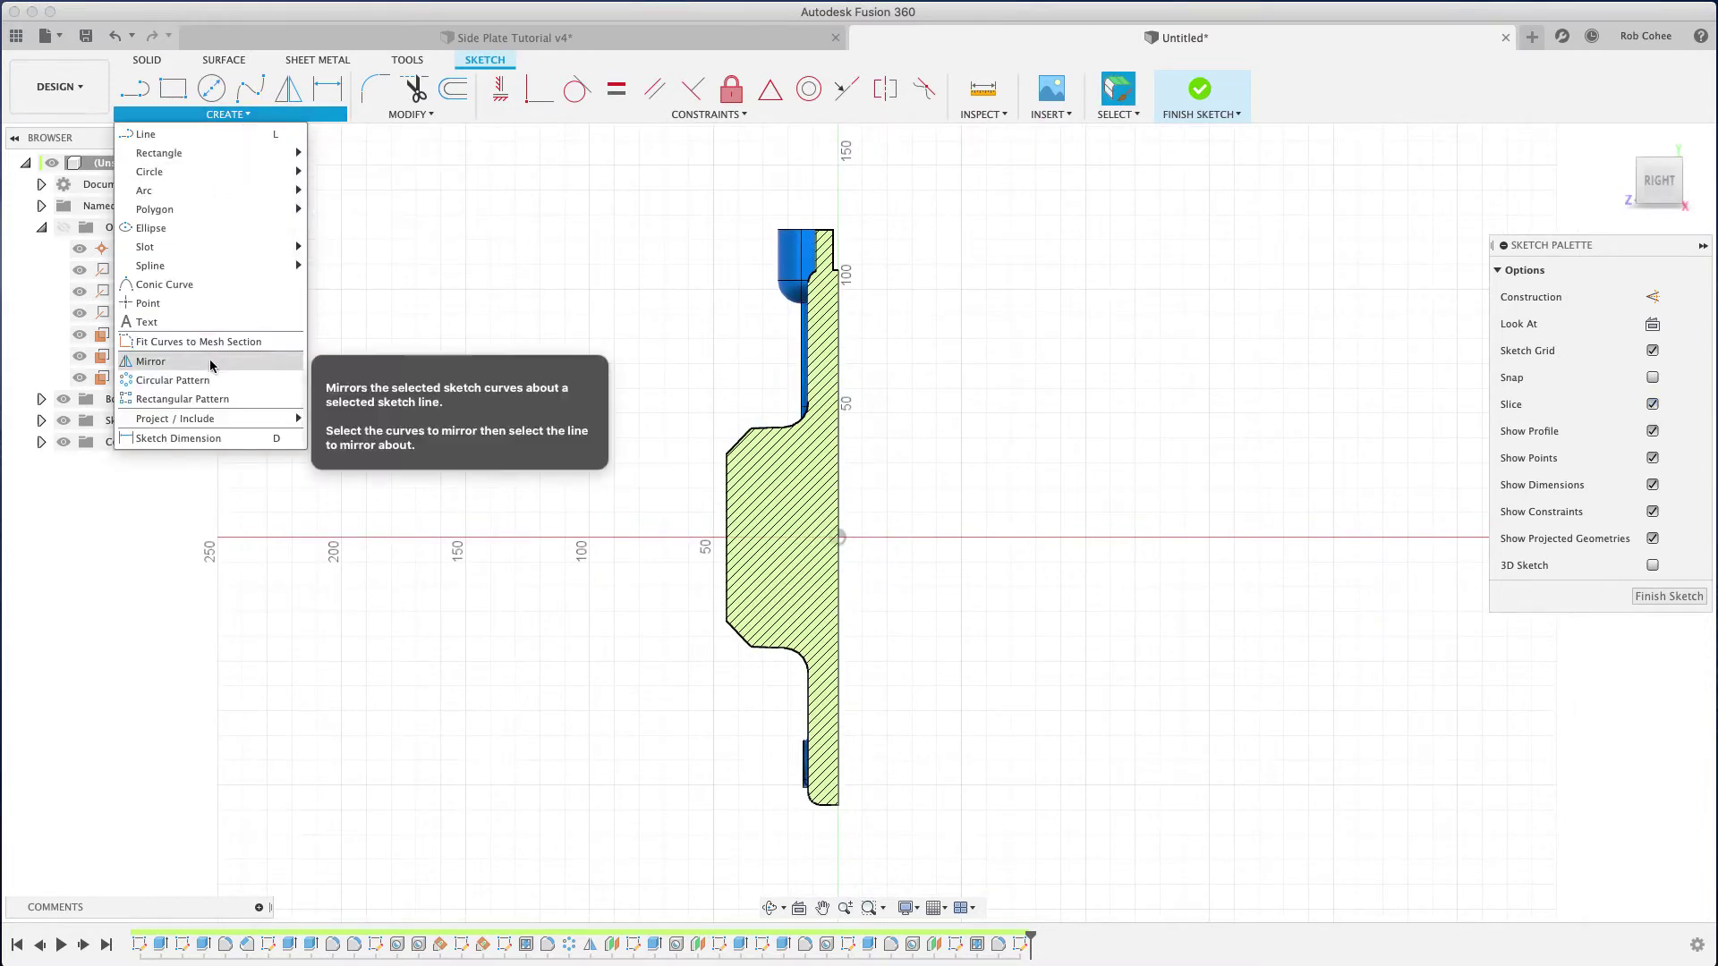
pyautogui.moveTo(174, 418)
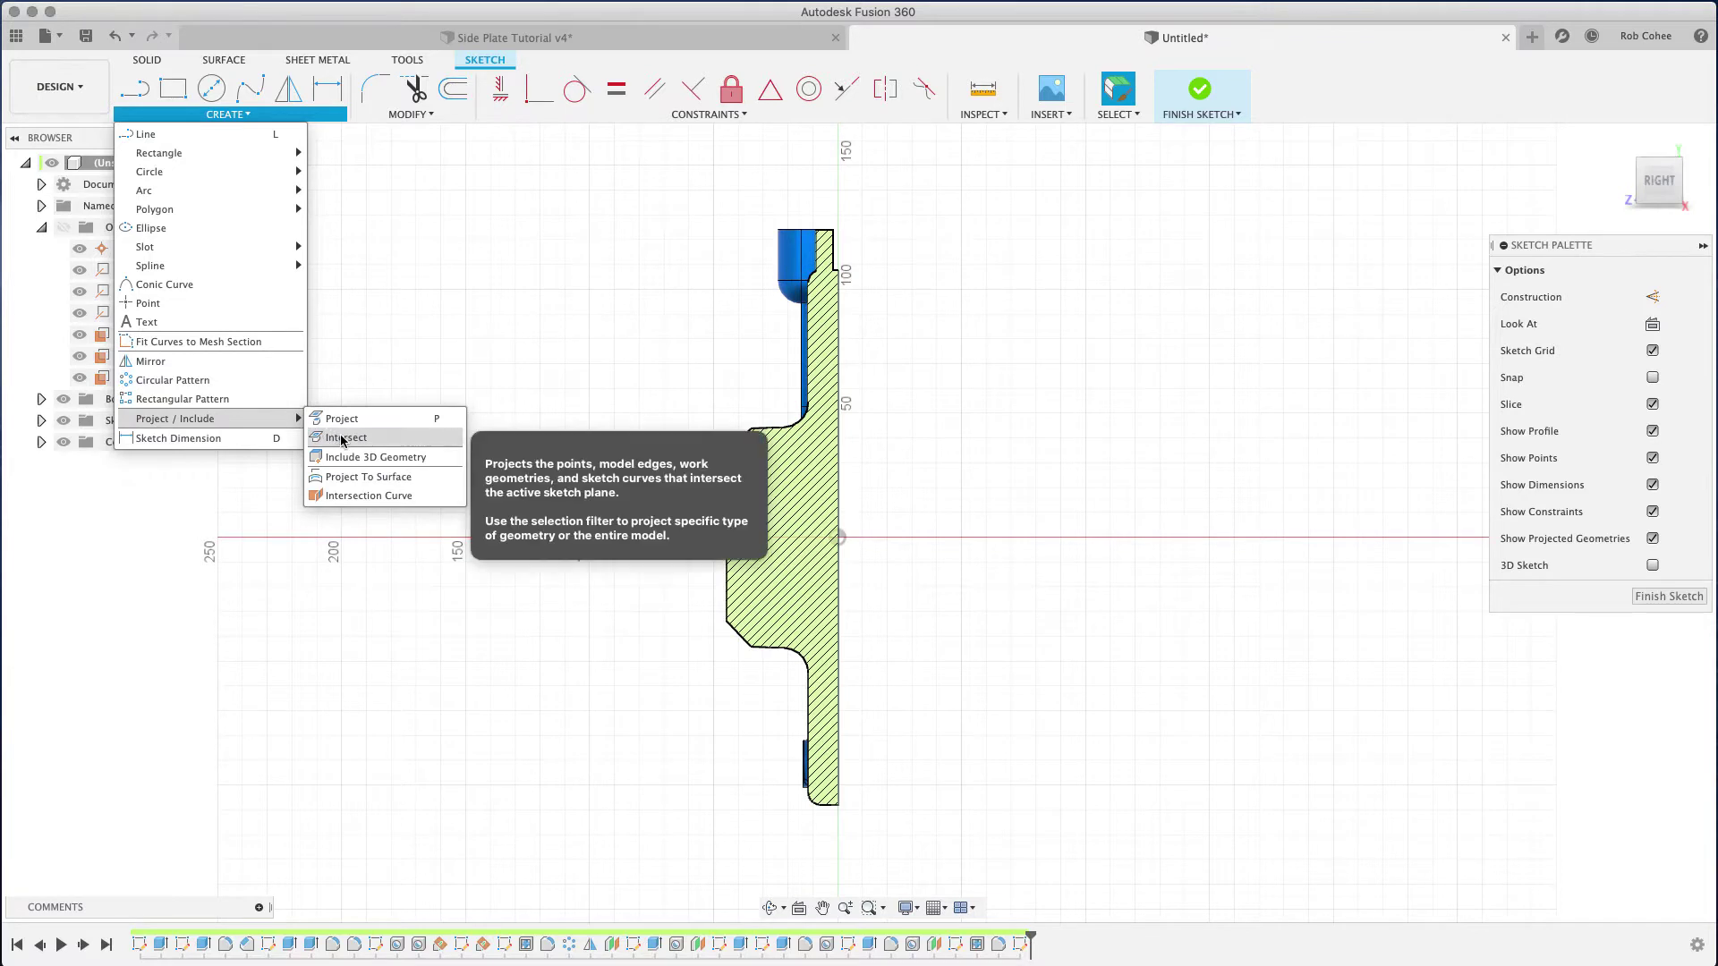
# Step: Intersect the side plate body into the YZ sketch to get its cross-section outline
pyautogui.click(335, 439)
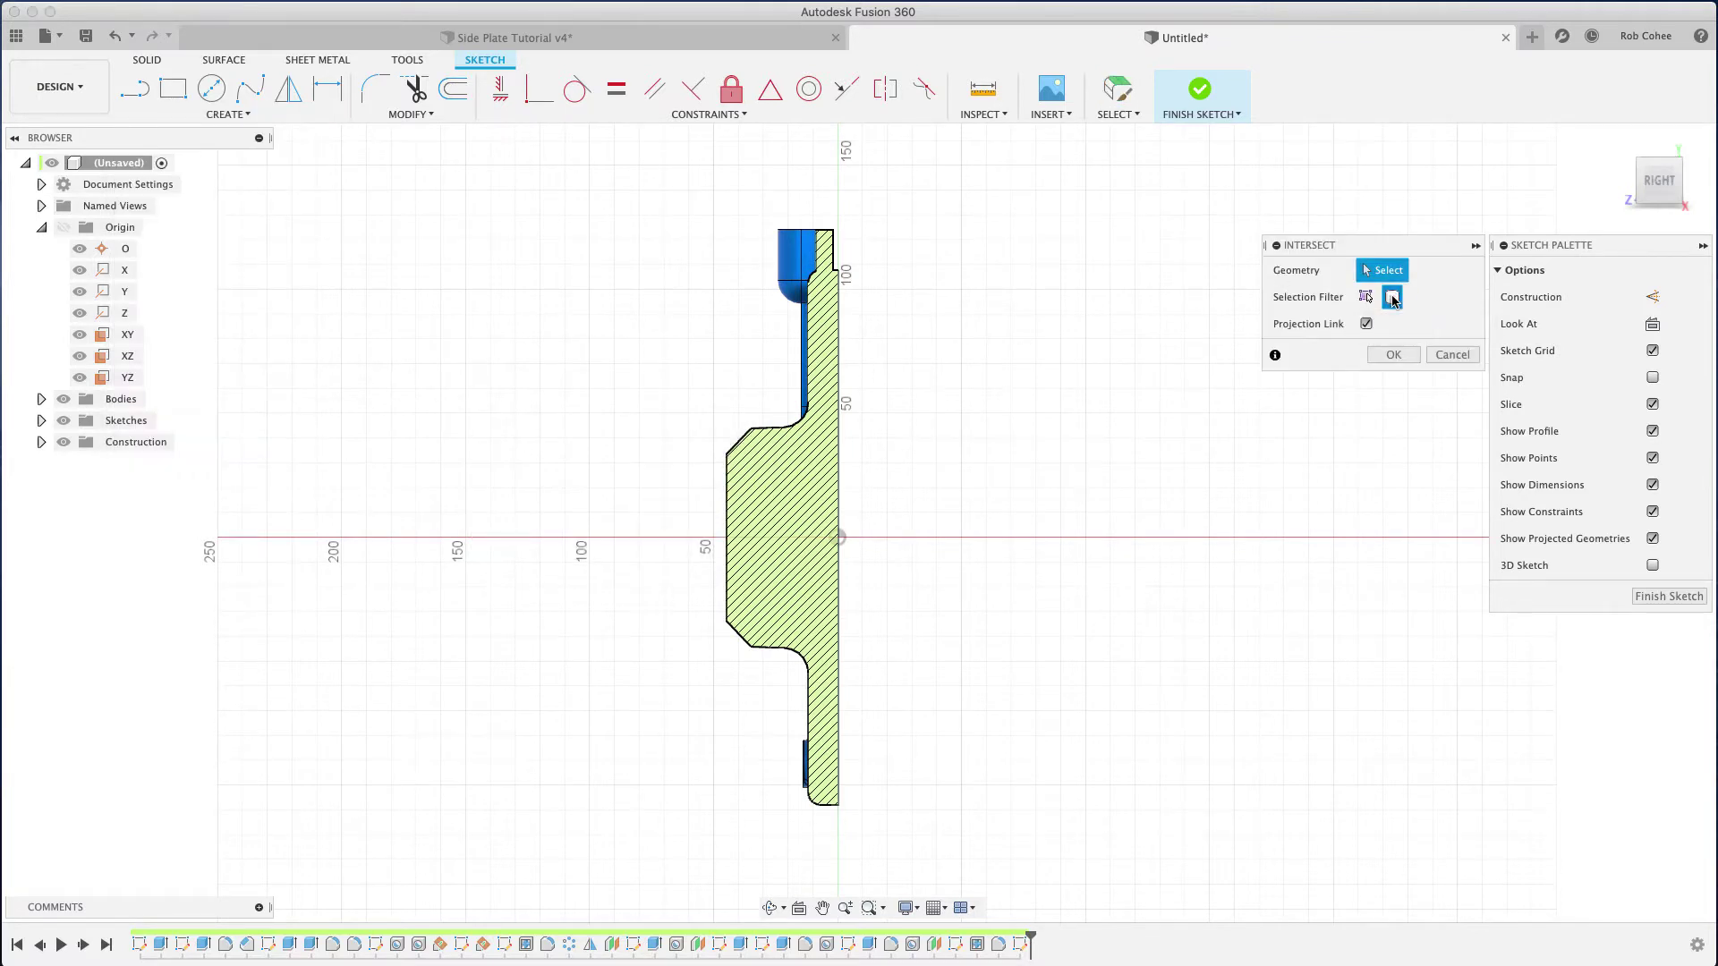
pyautogui.click(802, 473)
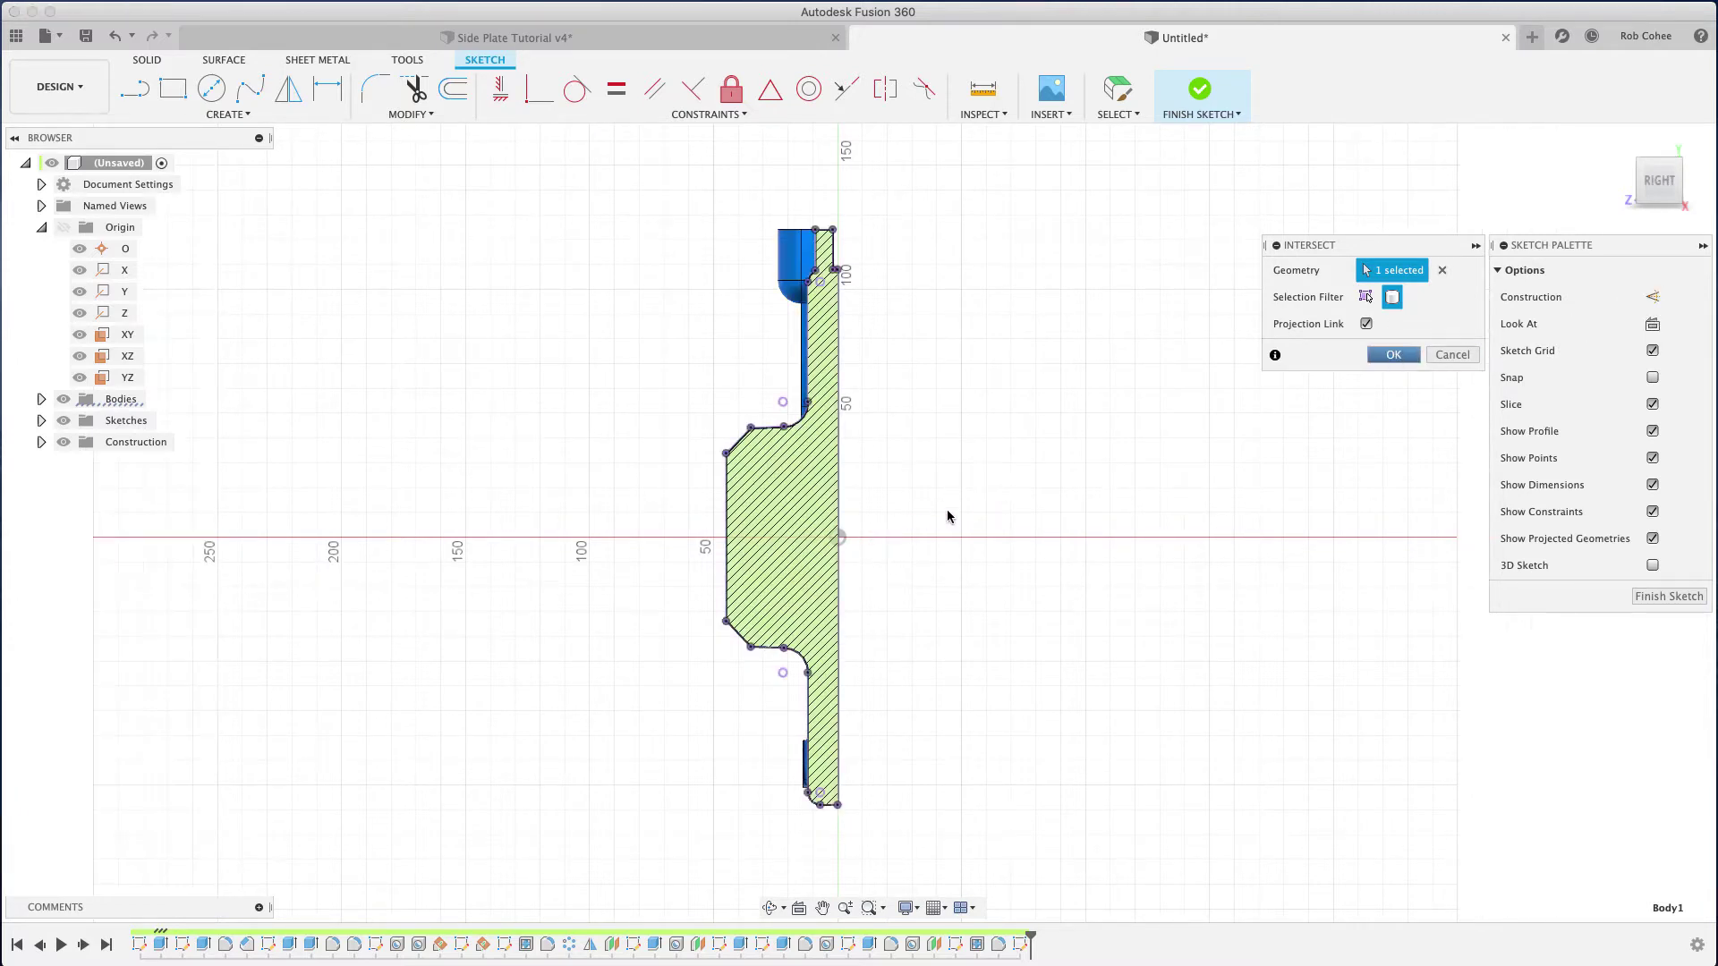
pyautogui.press('Return')
pyautogui.scroll(1, 779, 480)
pyautogui.scroll(3, 787, 482)
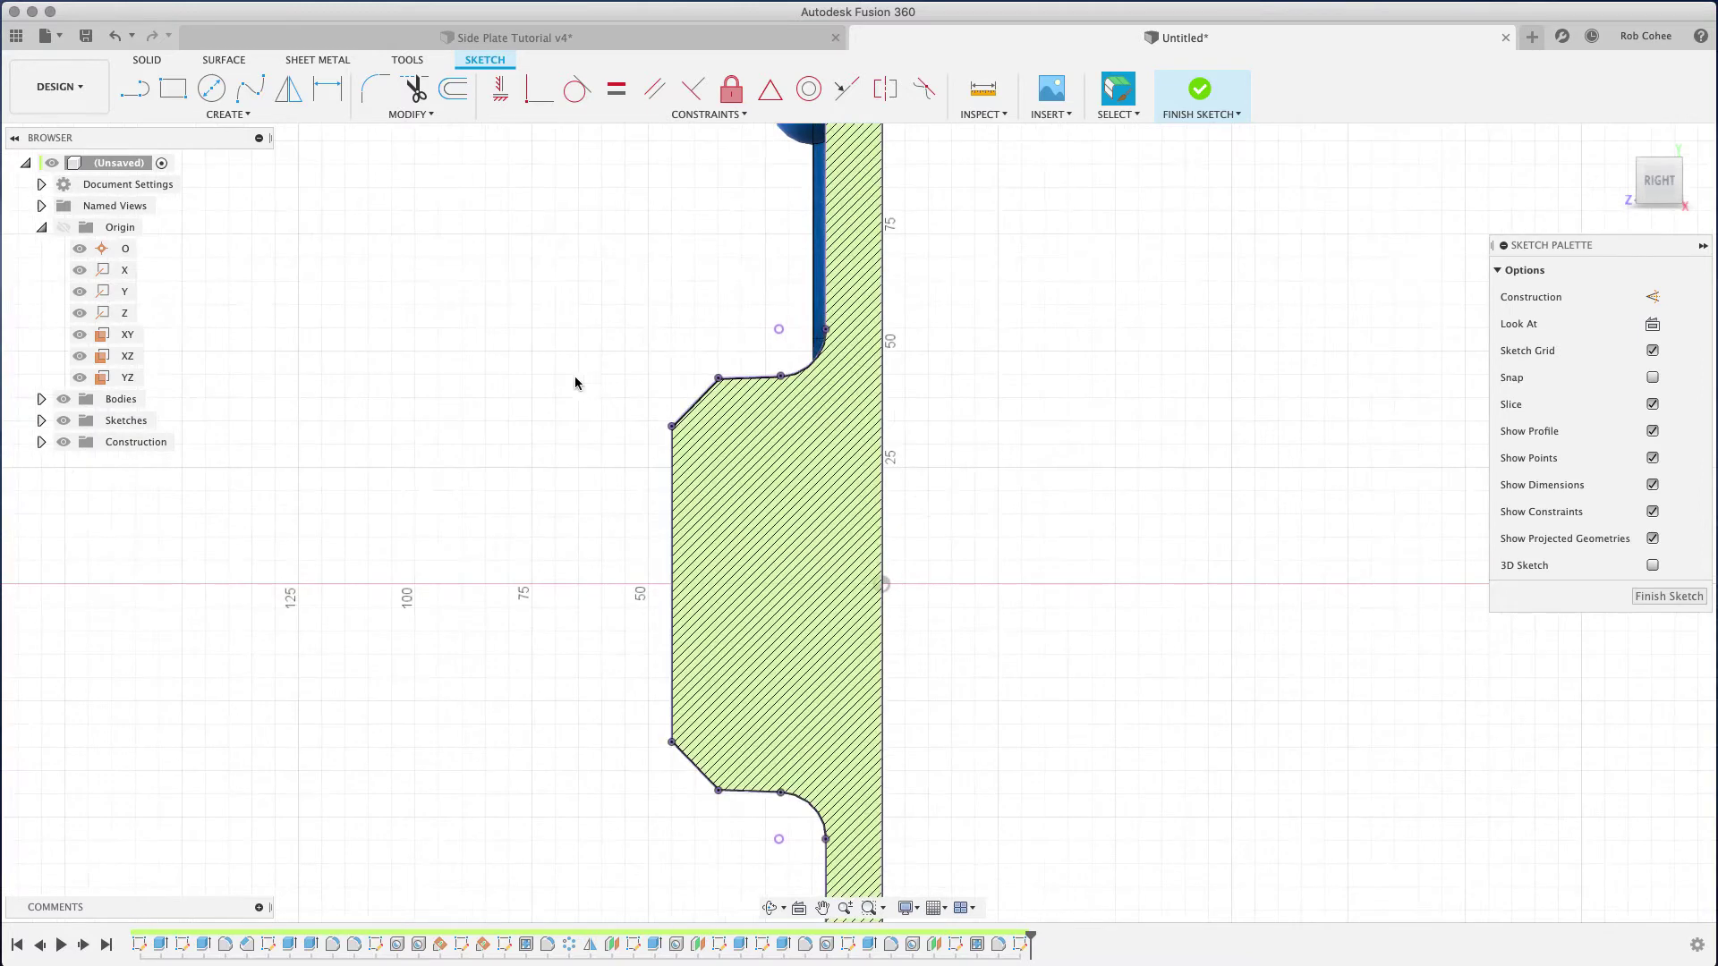
# Step: Offset the cross-section outline chain 6 mm inward
pyautogui.click(453, 93)
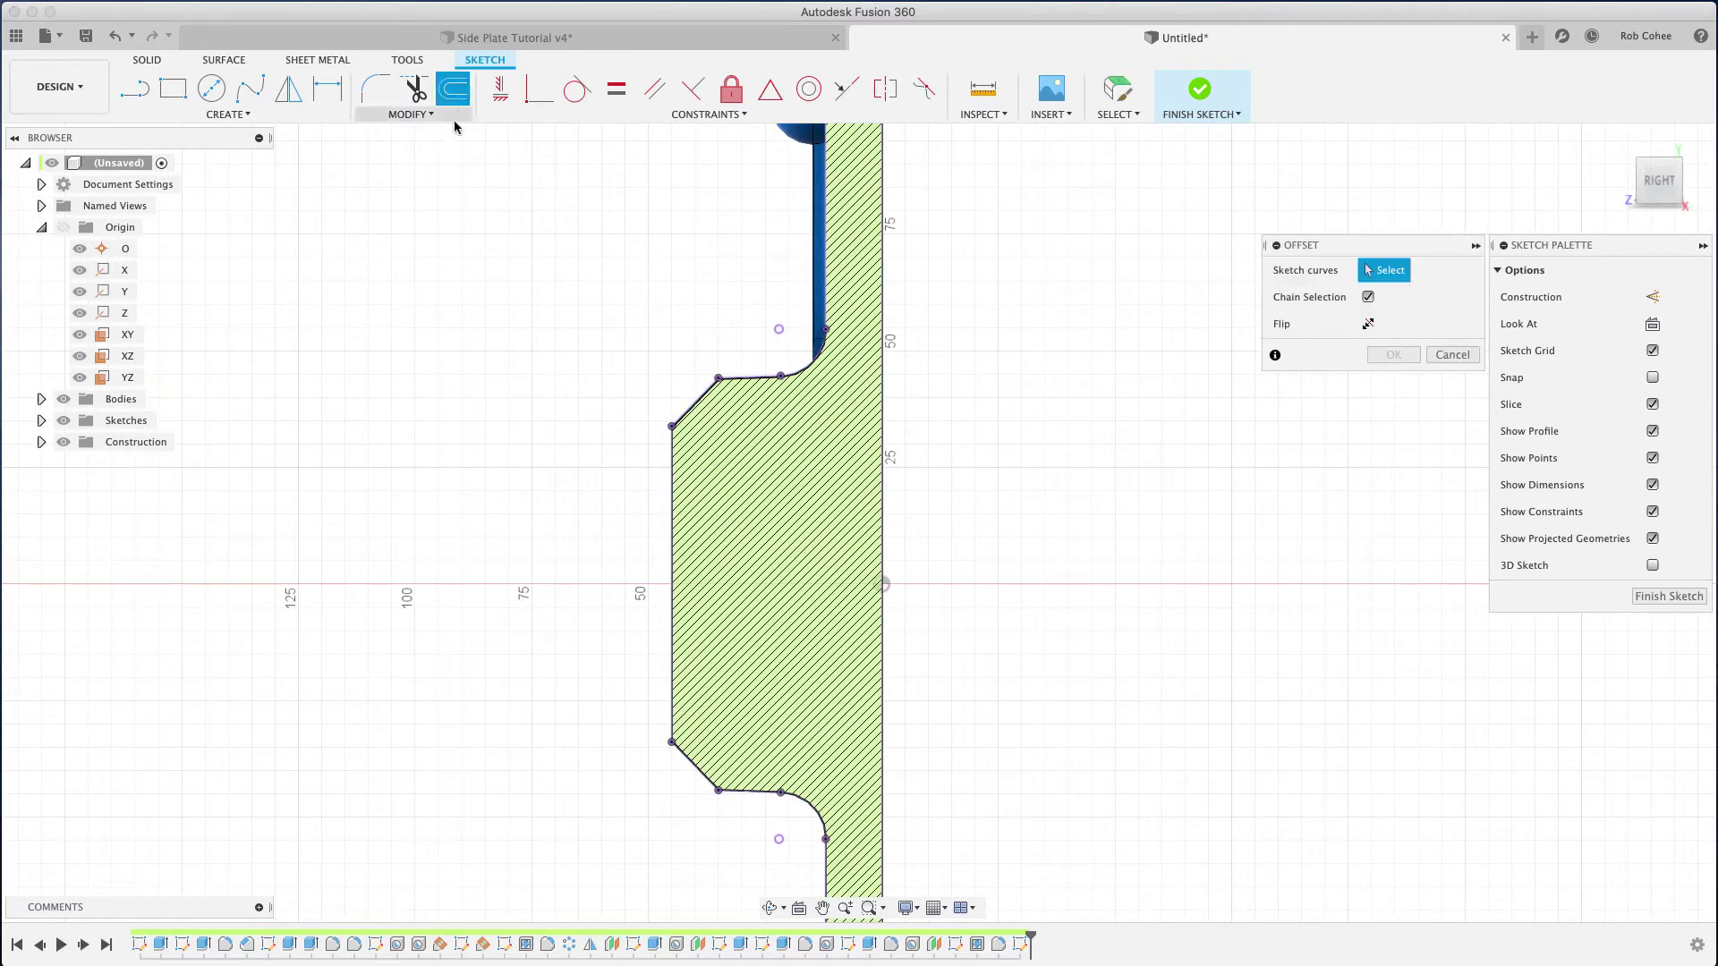
pyautogui.click(696, 406)
pyautogui.moveTo(689, 394); pyautogui.dragTo(716, 421)
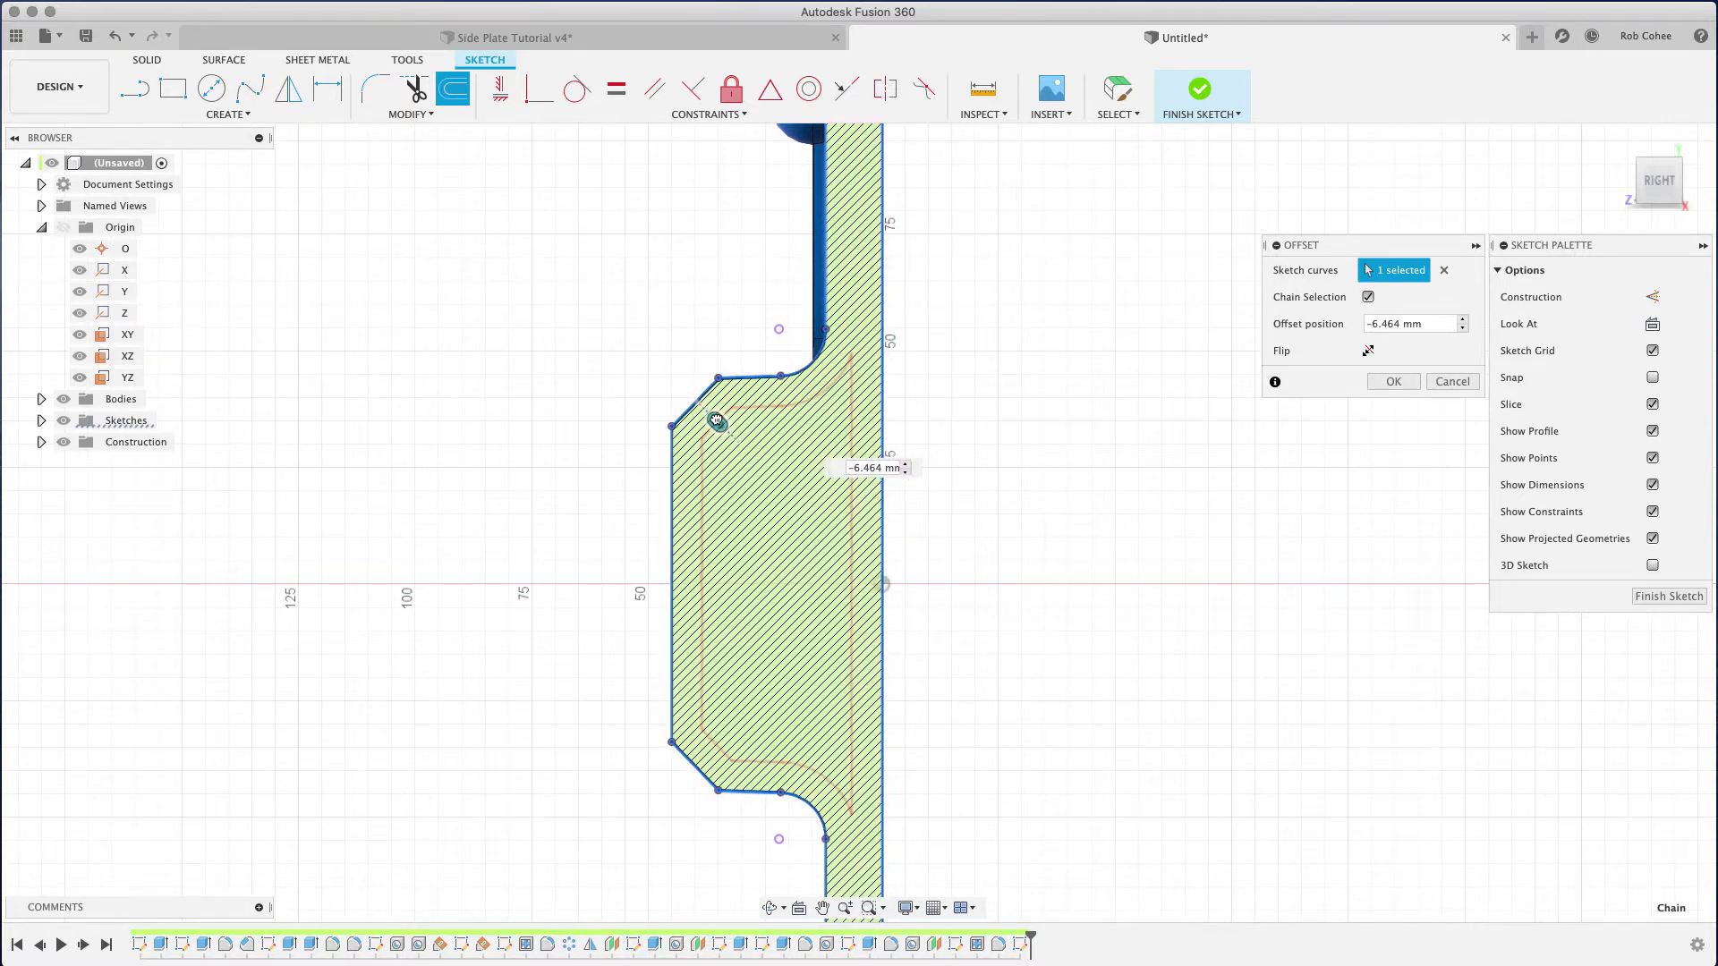
pyautogui.moveTo(715, 421); pyautogui.dragTo(718, 424)
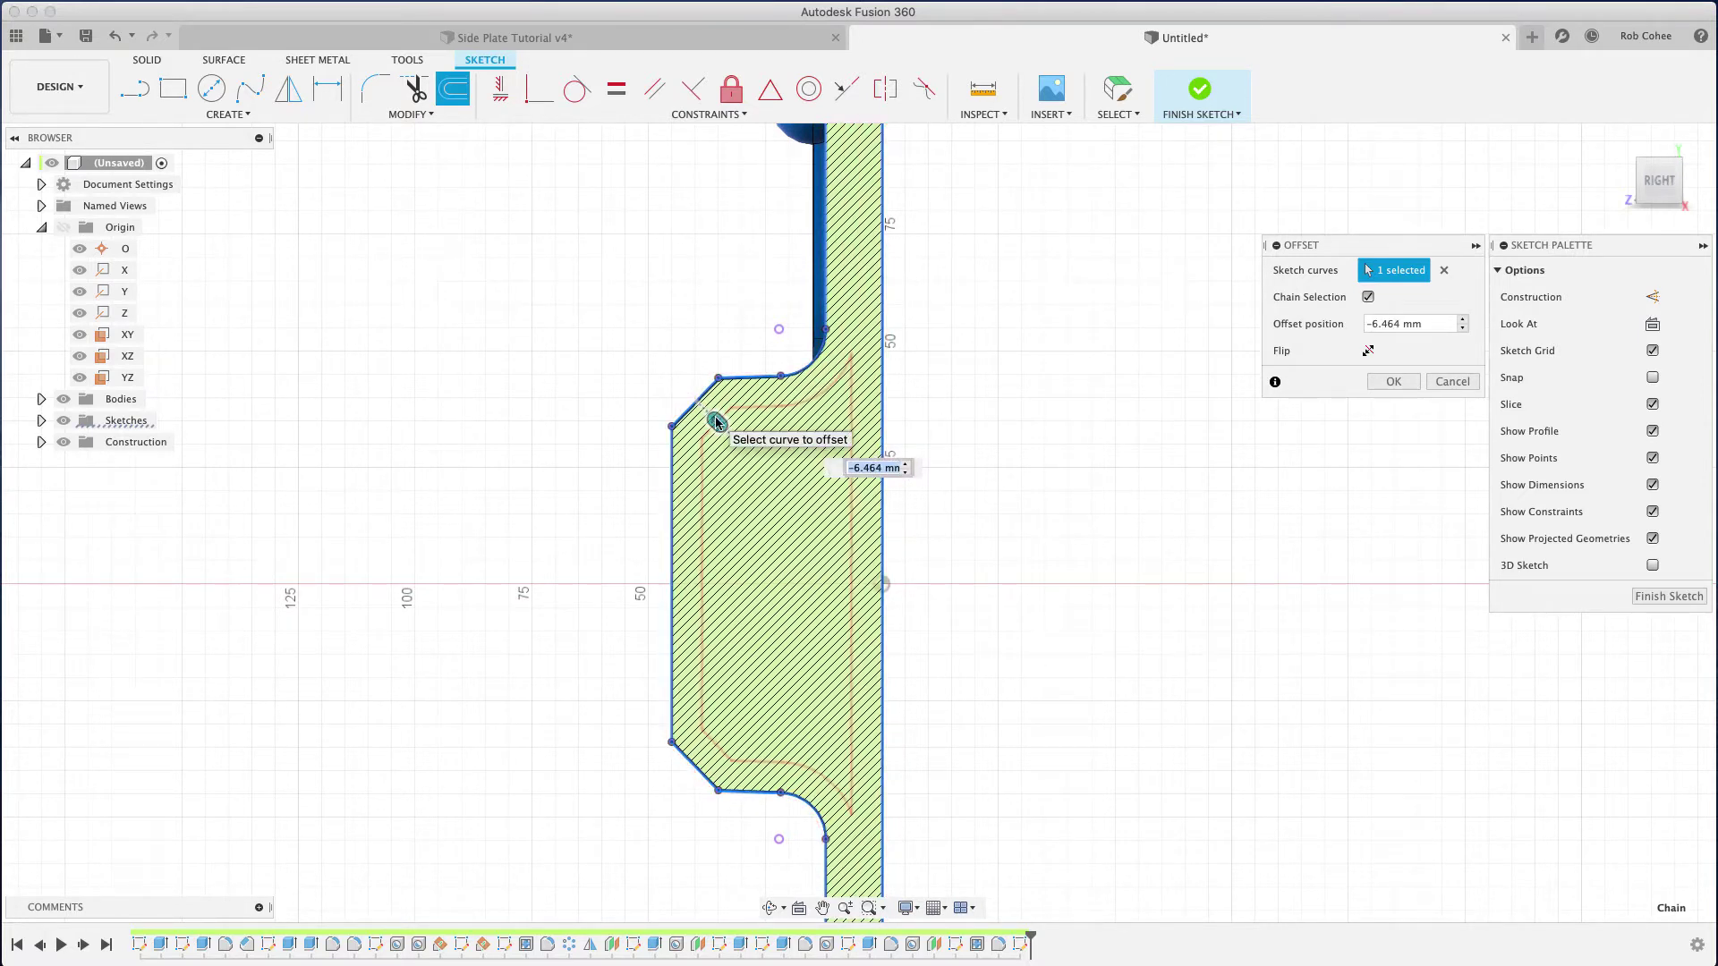
pyautogui.write('-6')
pyautogui.press('Return')
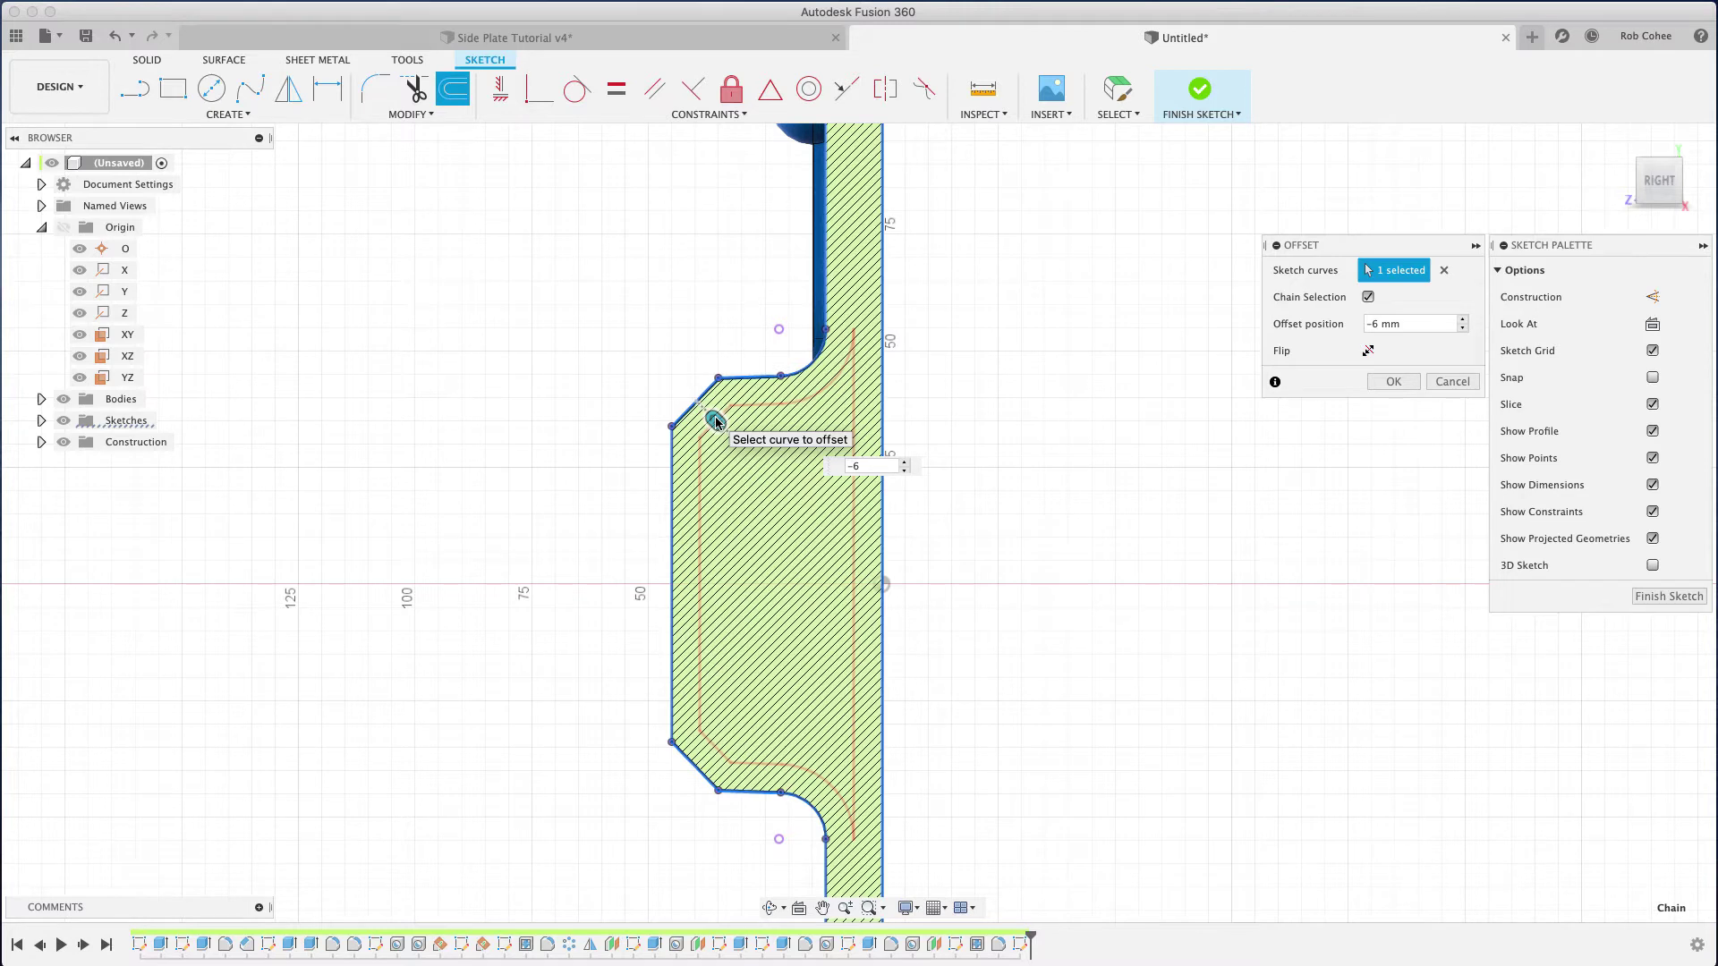
pyautogui.press('Return')
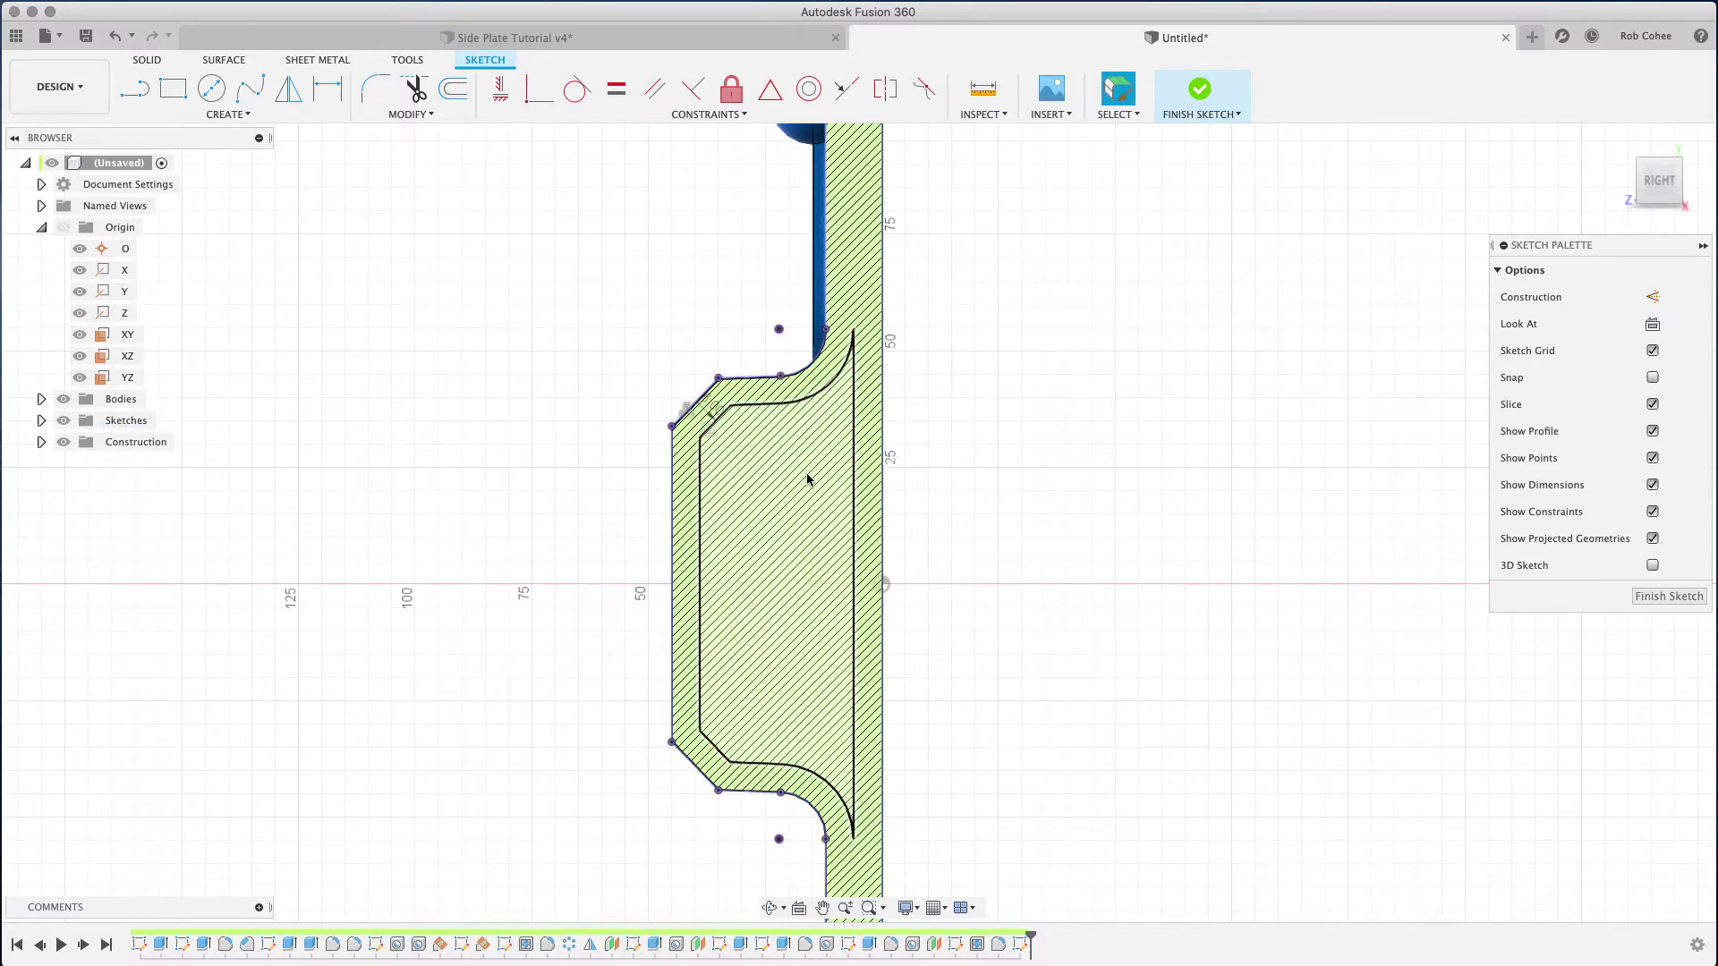
# Step: Extend the inner offset line out to the outer edge
pyautogui.scroll(1, 848, 459)
pyautogui.scroll(1, 761, 358)
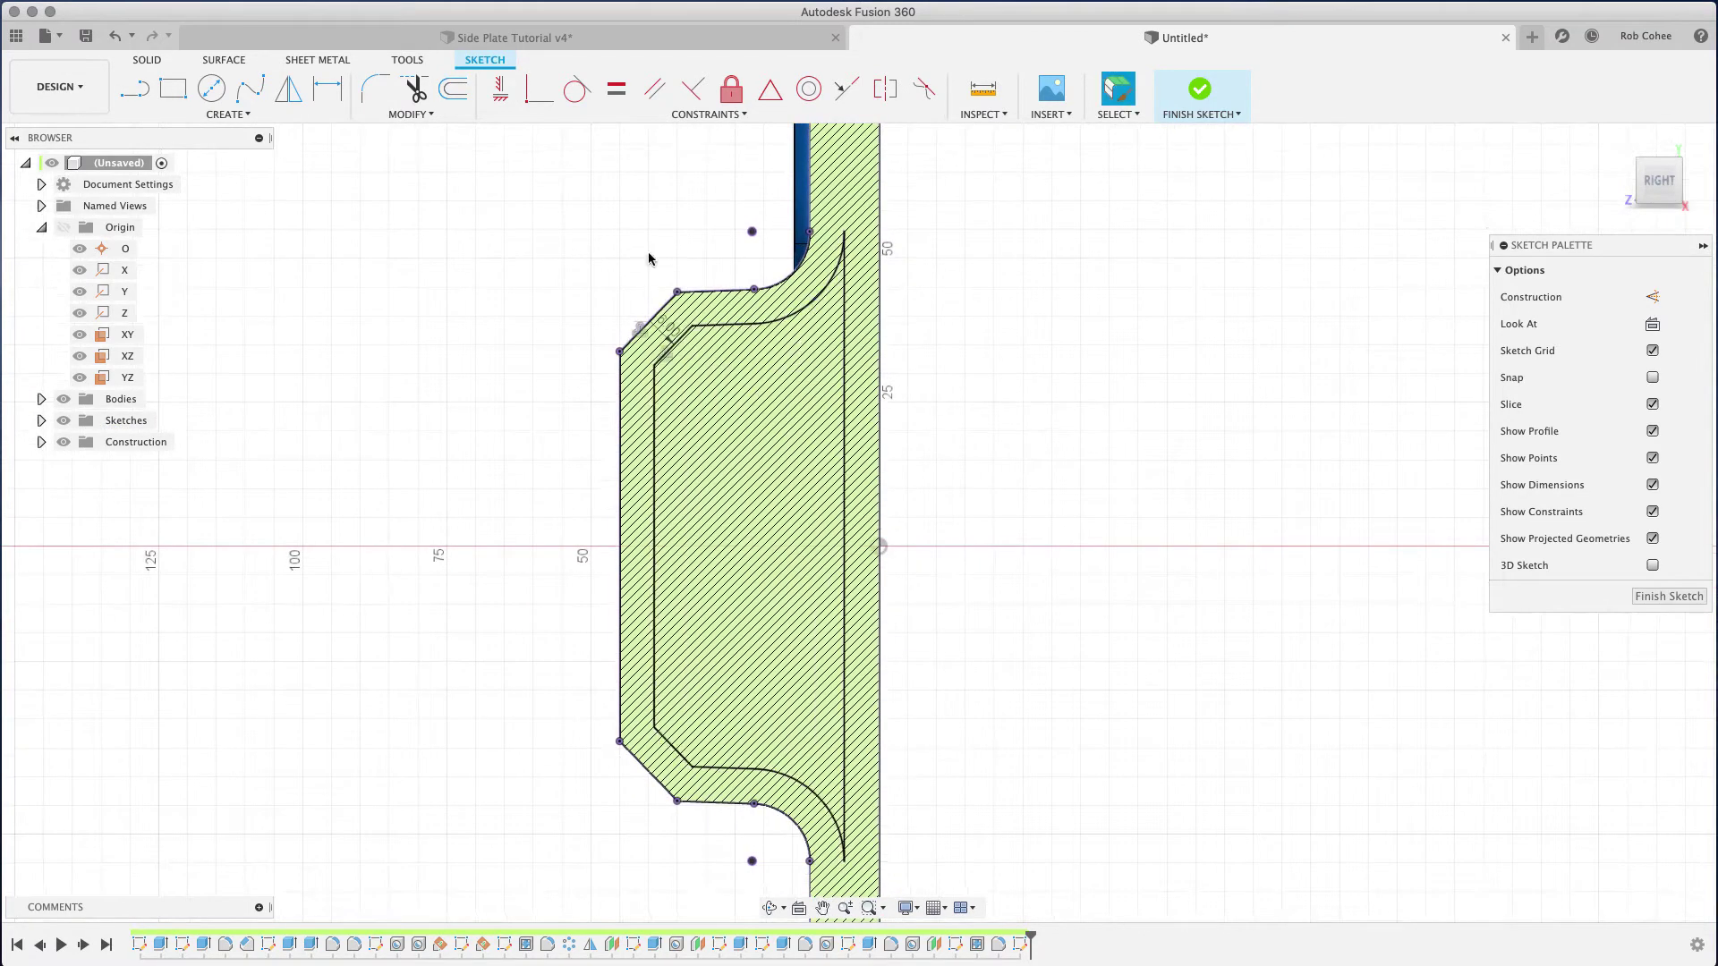
pyautogui.click(411, 114)
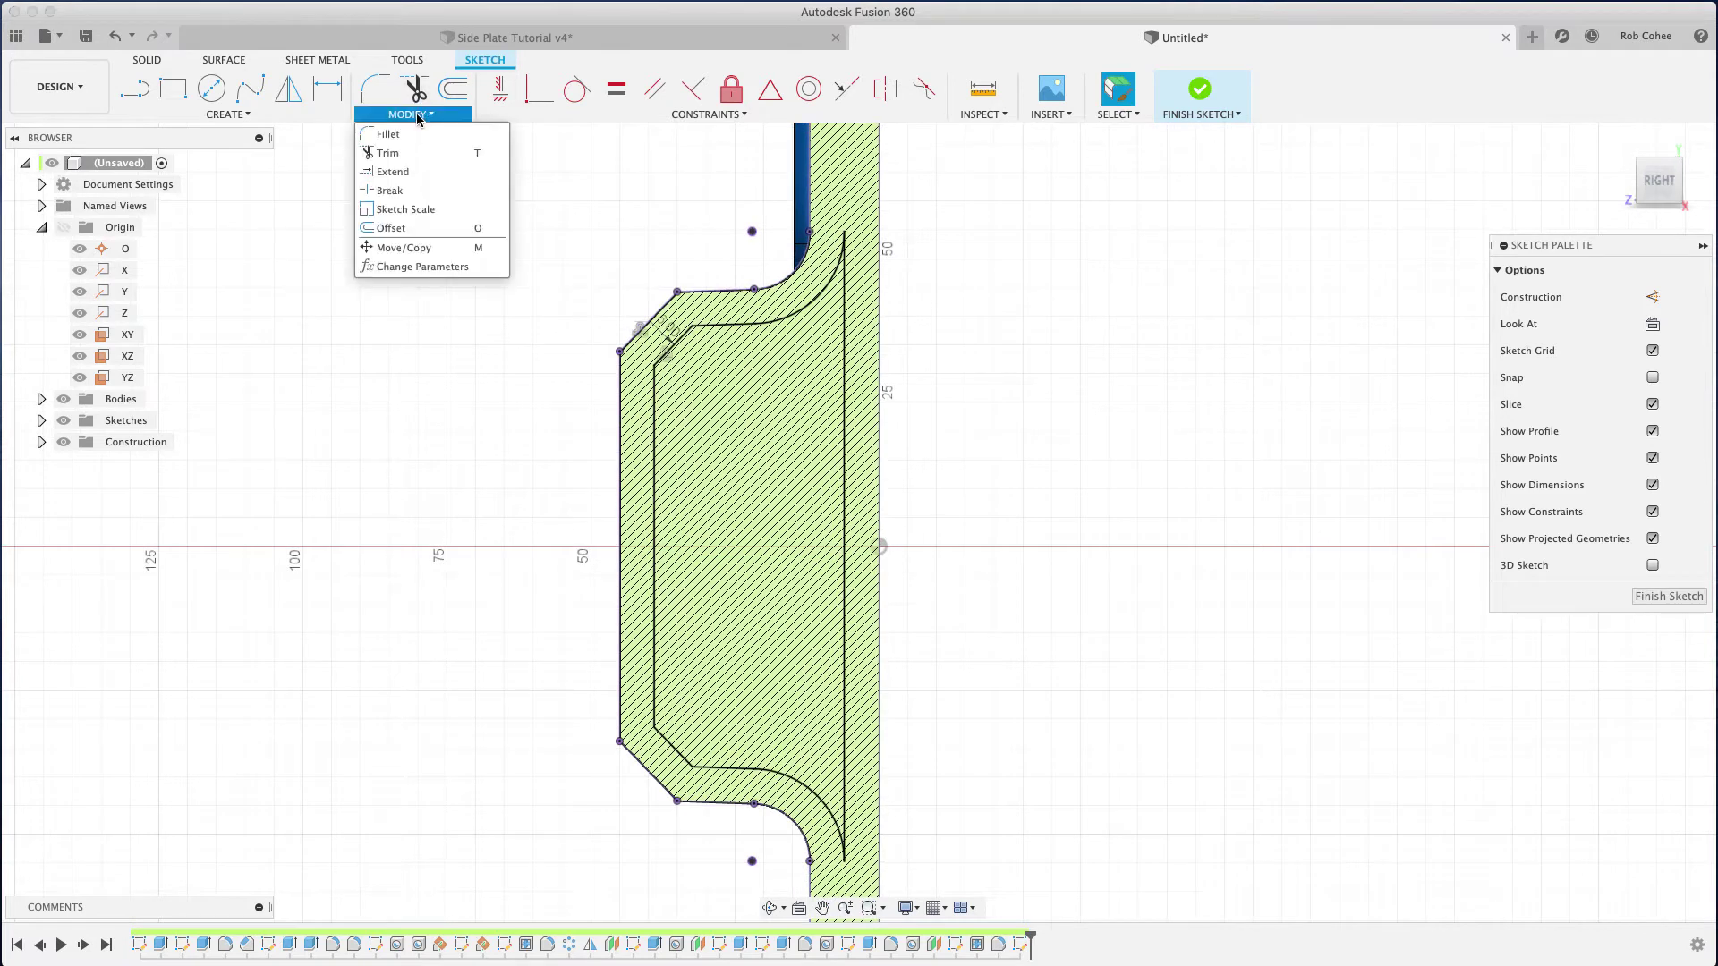
pyautogui.click(403, 172)
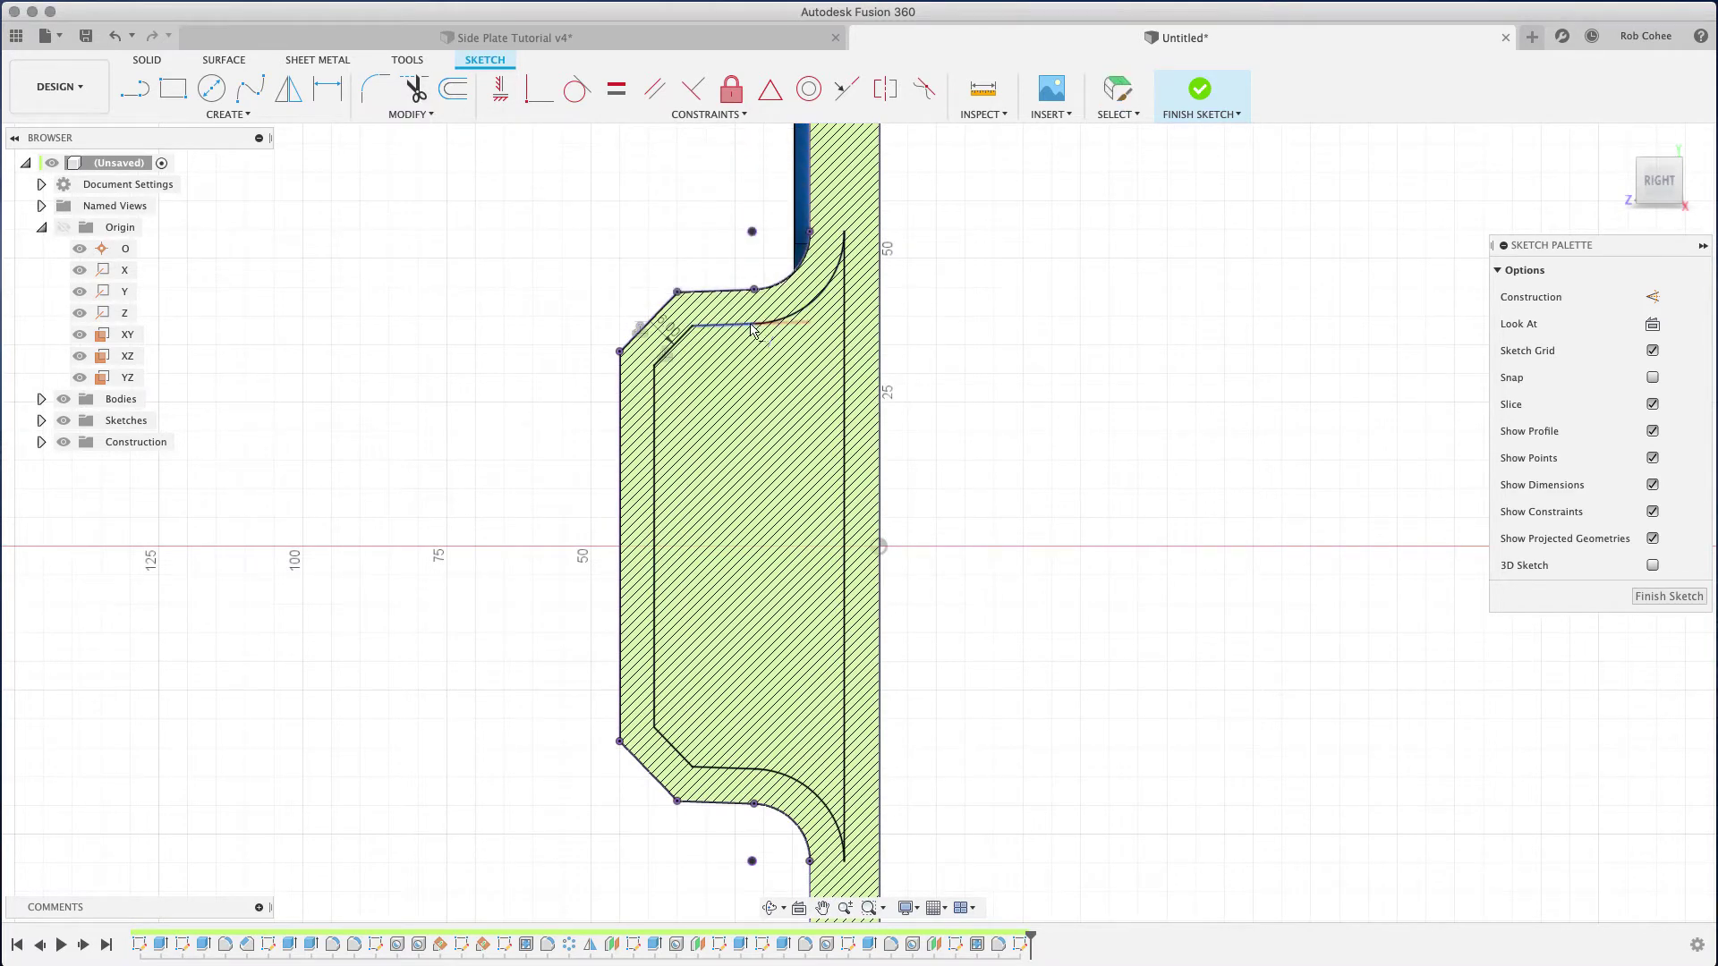
pyautogui.click(751, 330)
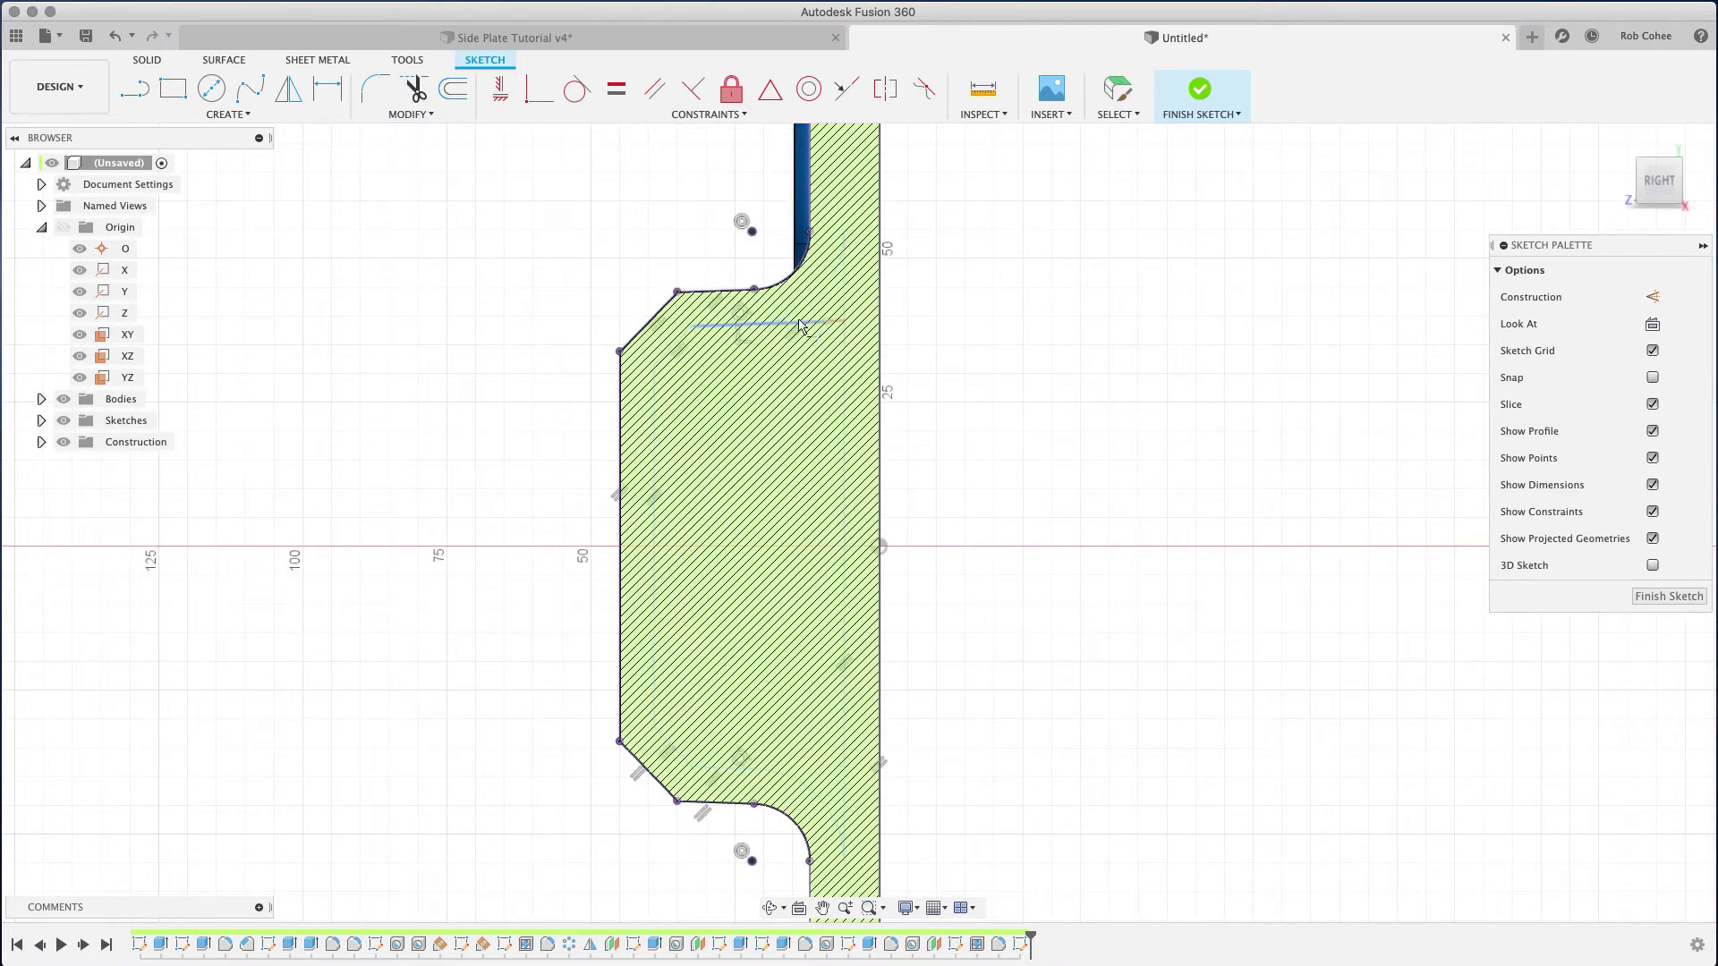
pyautogui.click(806, 326)
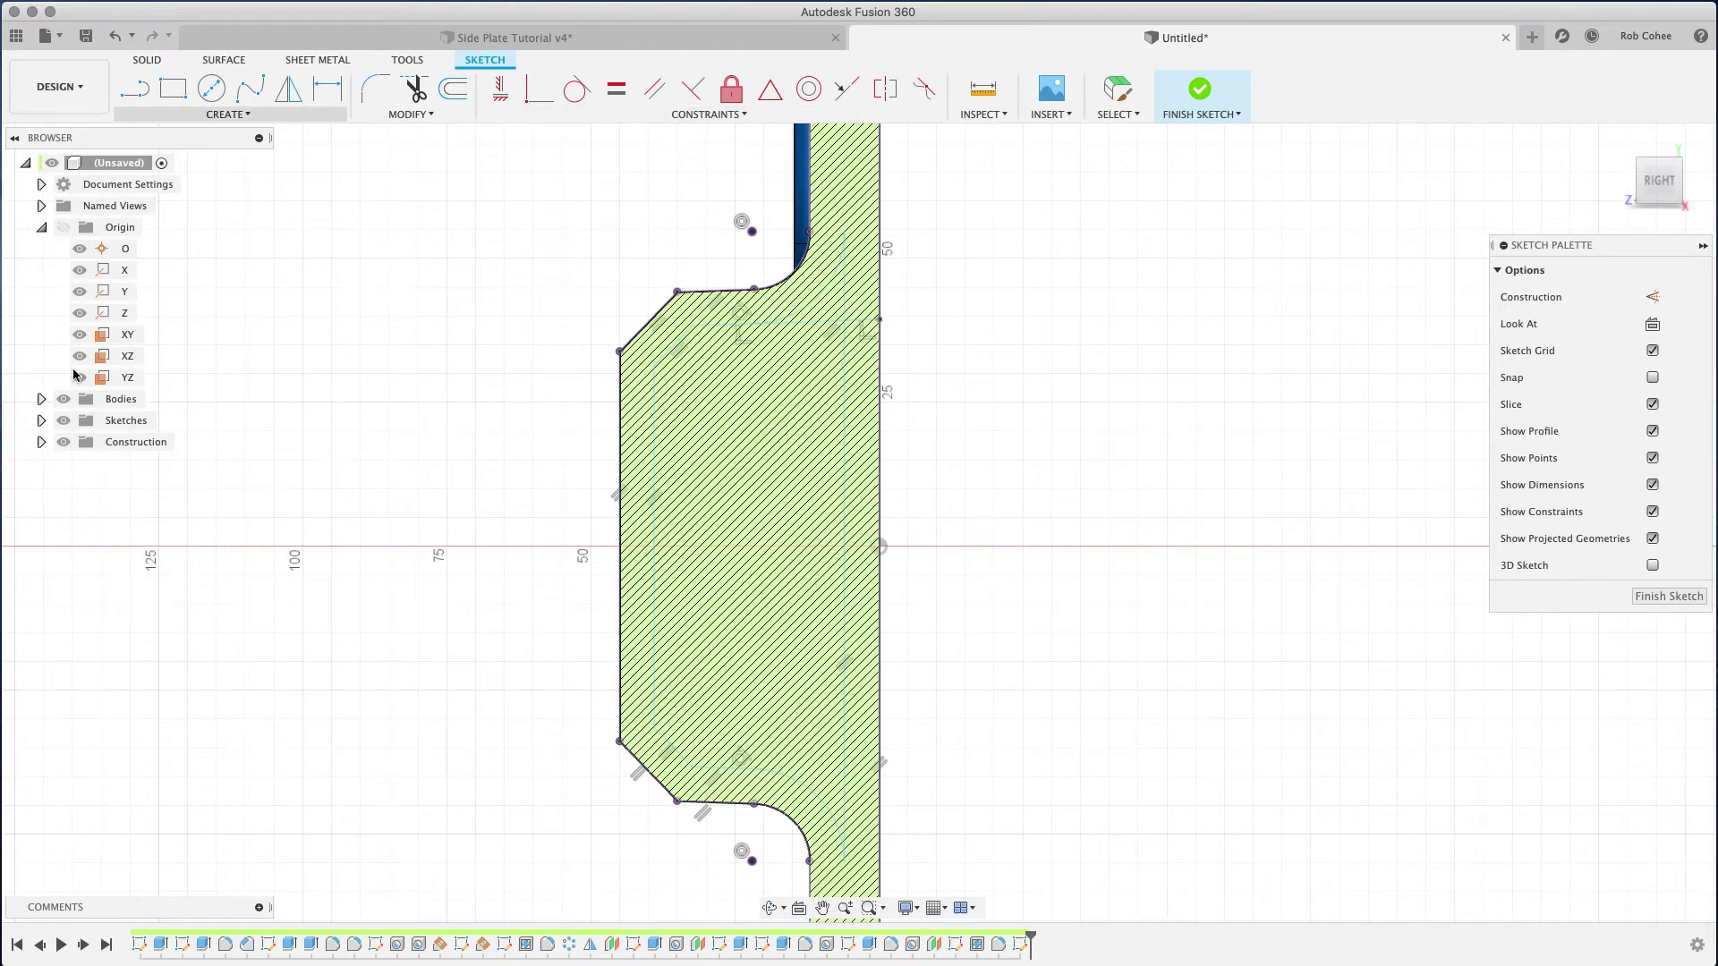
# Step: Hide the body and trim the upper inner arc, its stub and the right-hand vertical line
pyautogui.click(64, 399)
pyautogui.press('t')
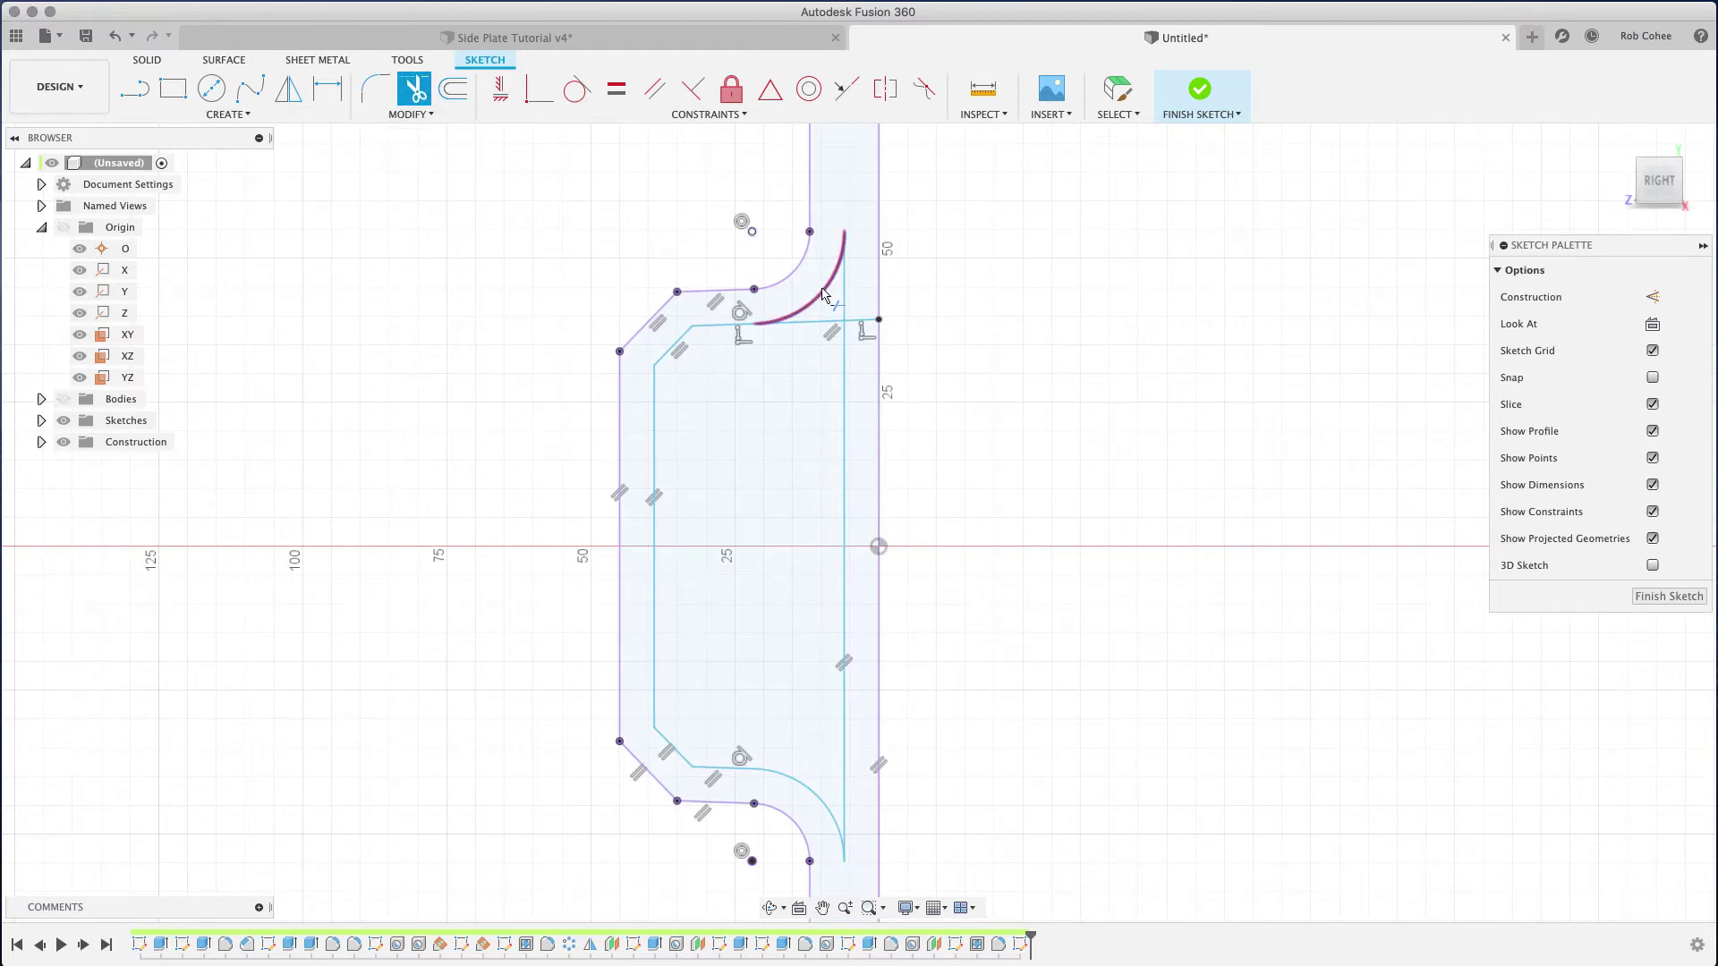
pyautogui.click(822, 288)
pyautogui.click(843, 300)
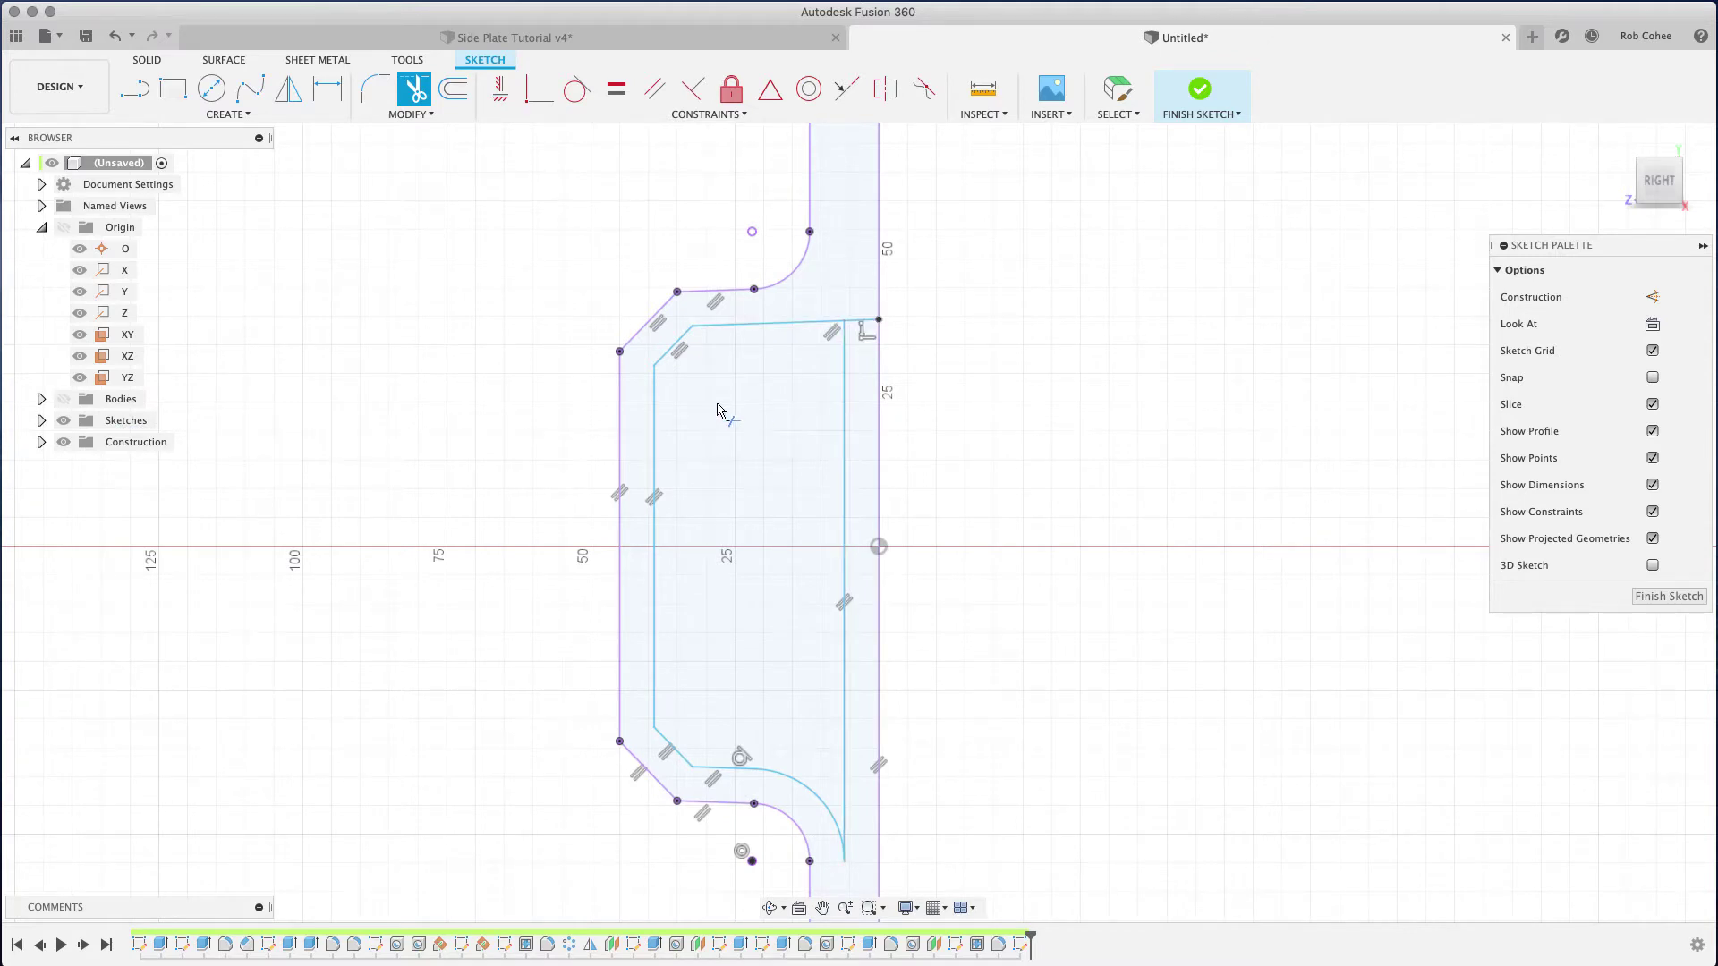
pyautogui.click(845, 400)
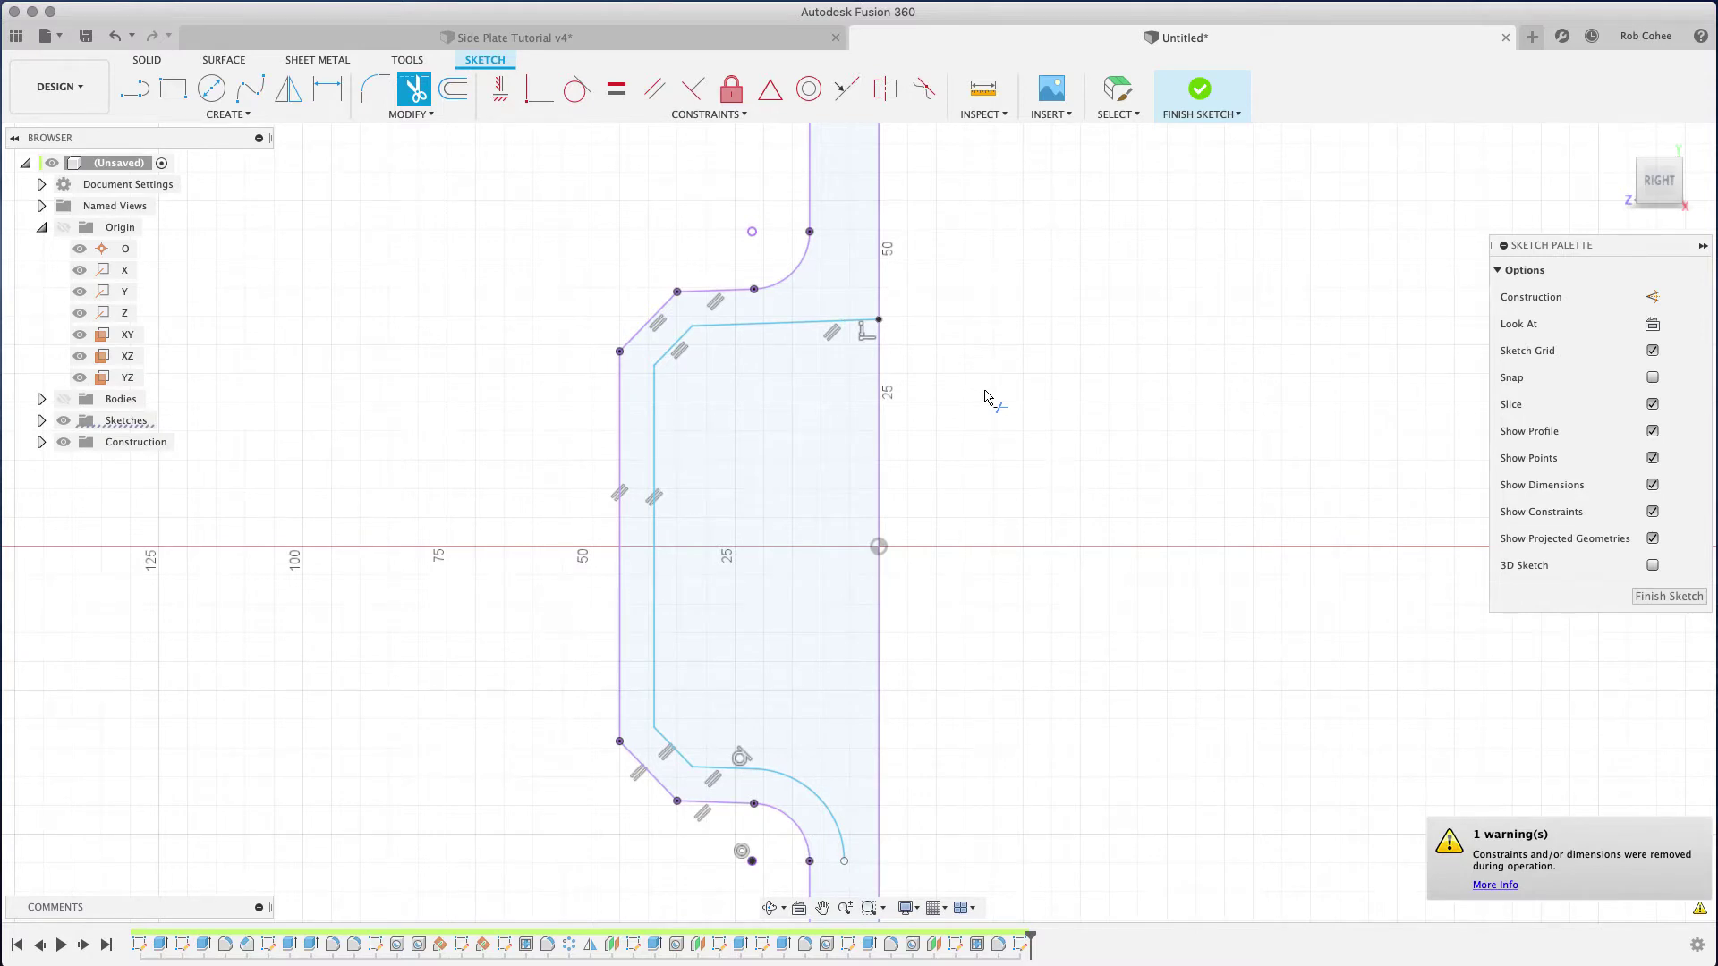
# Step: Draw a line along the horizontal axis to the origin and a vertical line up to the inner top line
pyautogui.press('l')
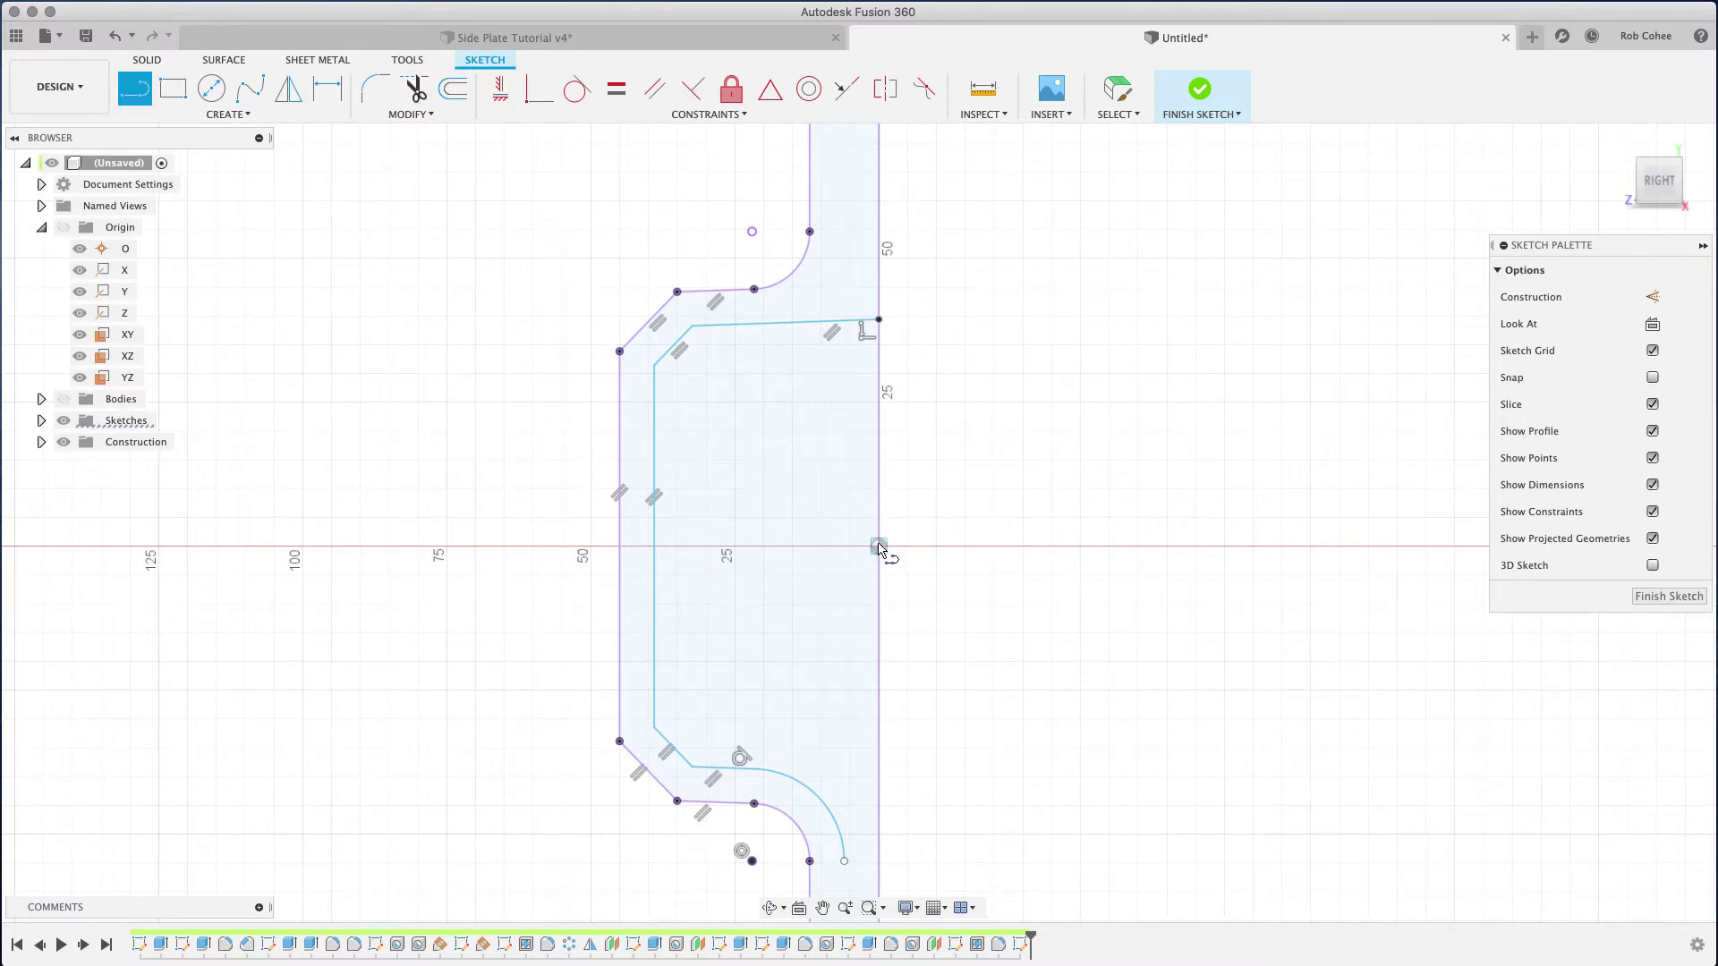
pyautogui.click(879, 546)
pyautogui.doubleClick(656, 547)
pyautogui.click(879, 546)
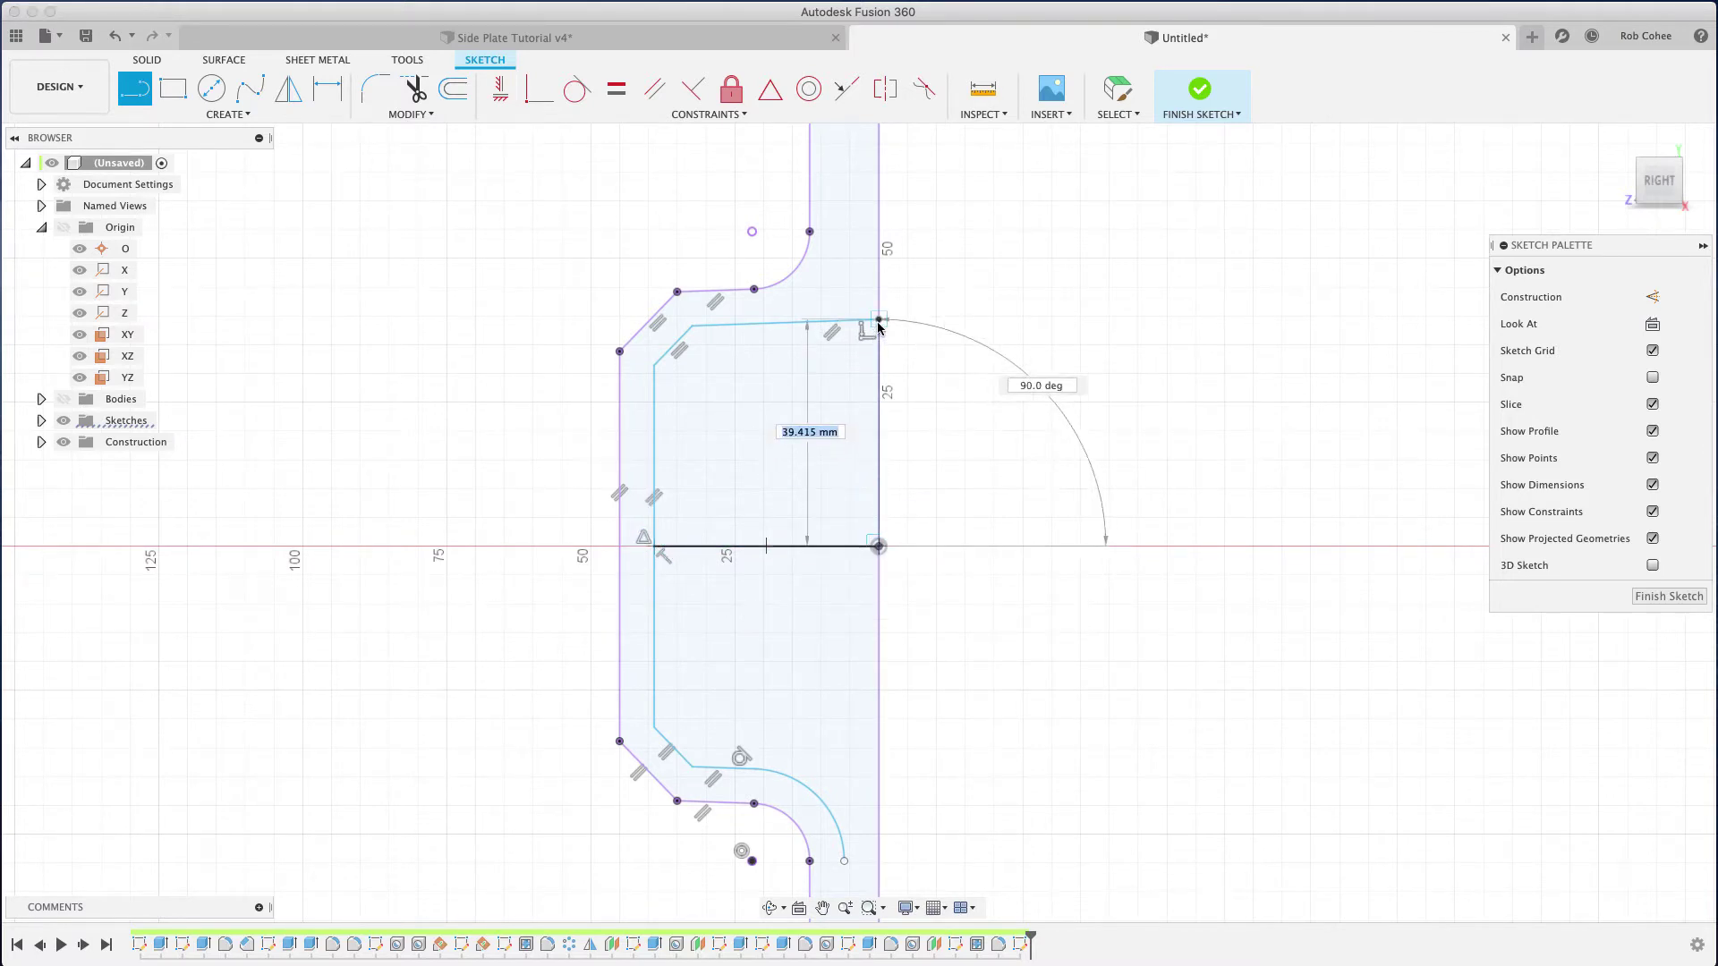
pyautogui.doubleClick(878, 319)
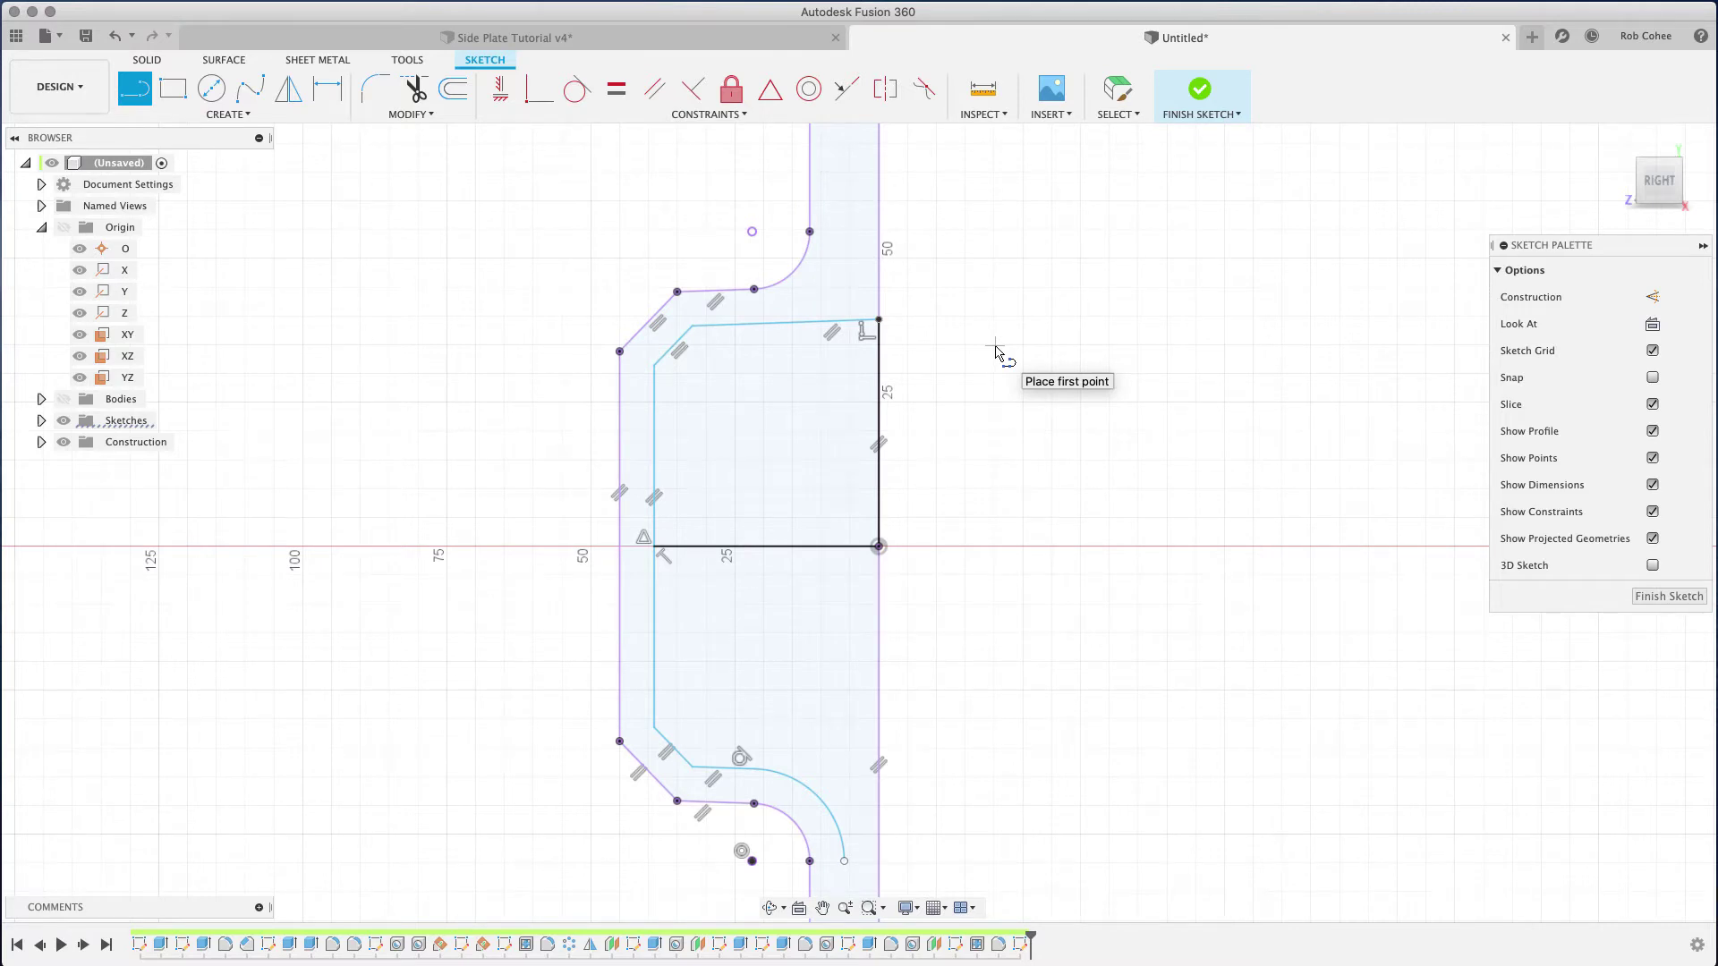
# Step: Trim away the inner offset segments and arc below the horizontal axis
pyautogui.click(415, 89)
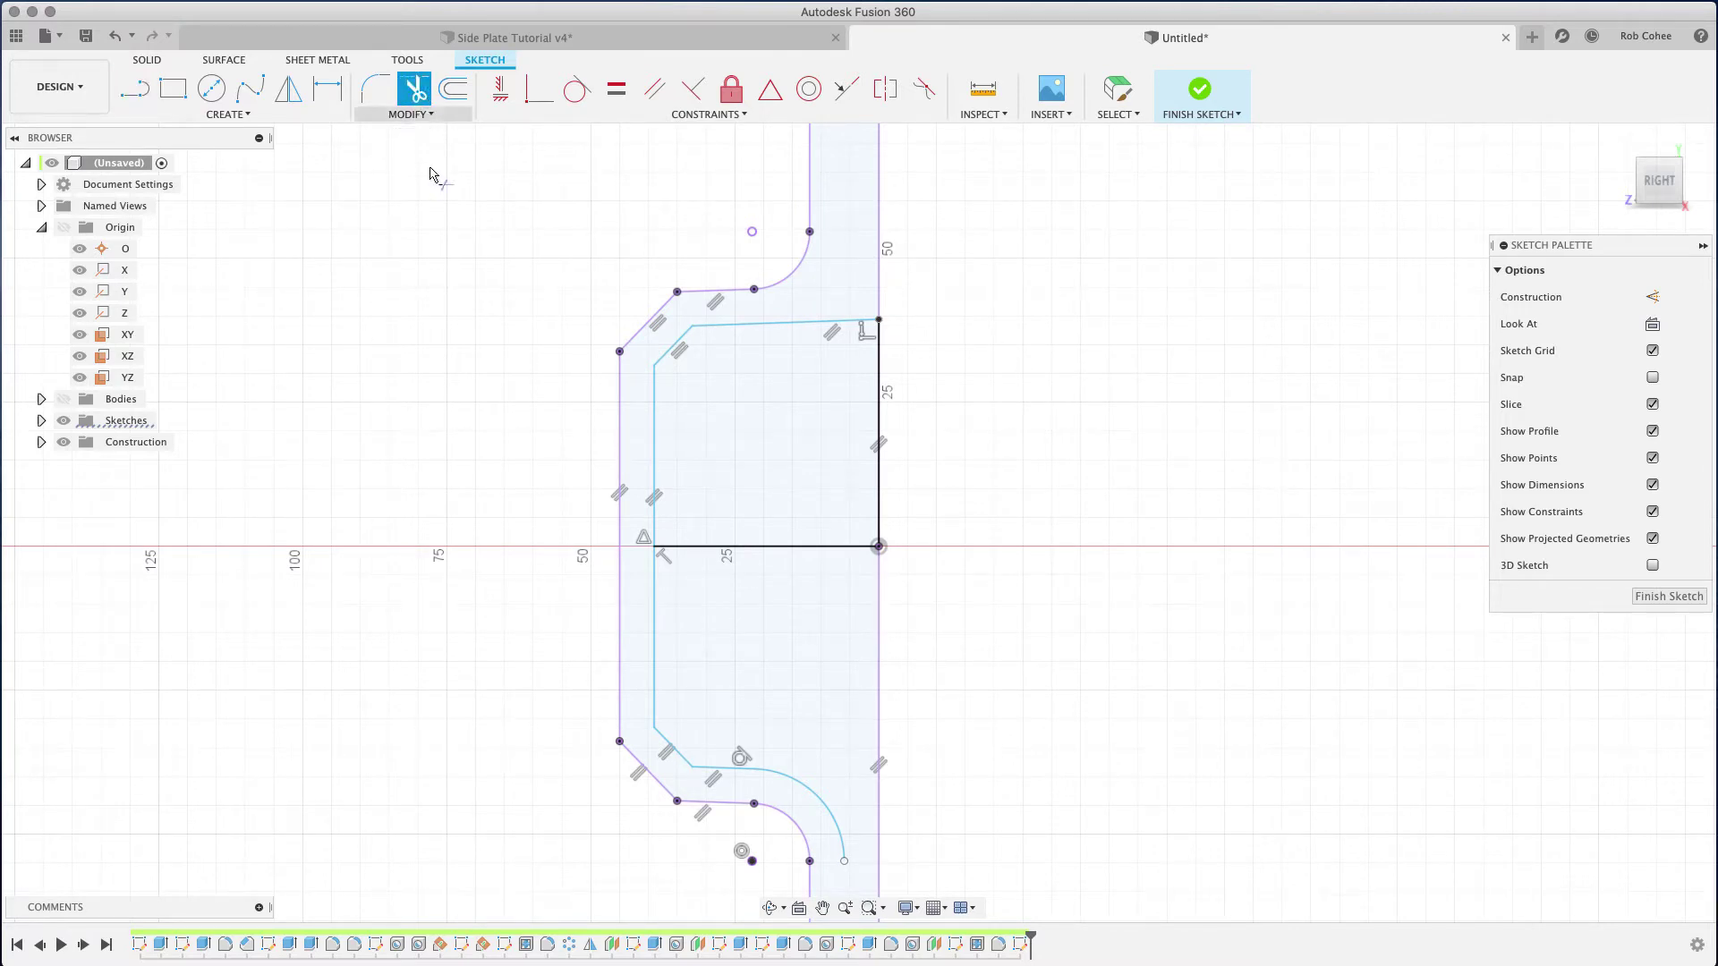
pyautogui.click(654, 631)
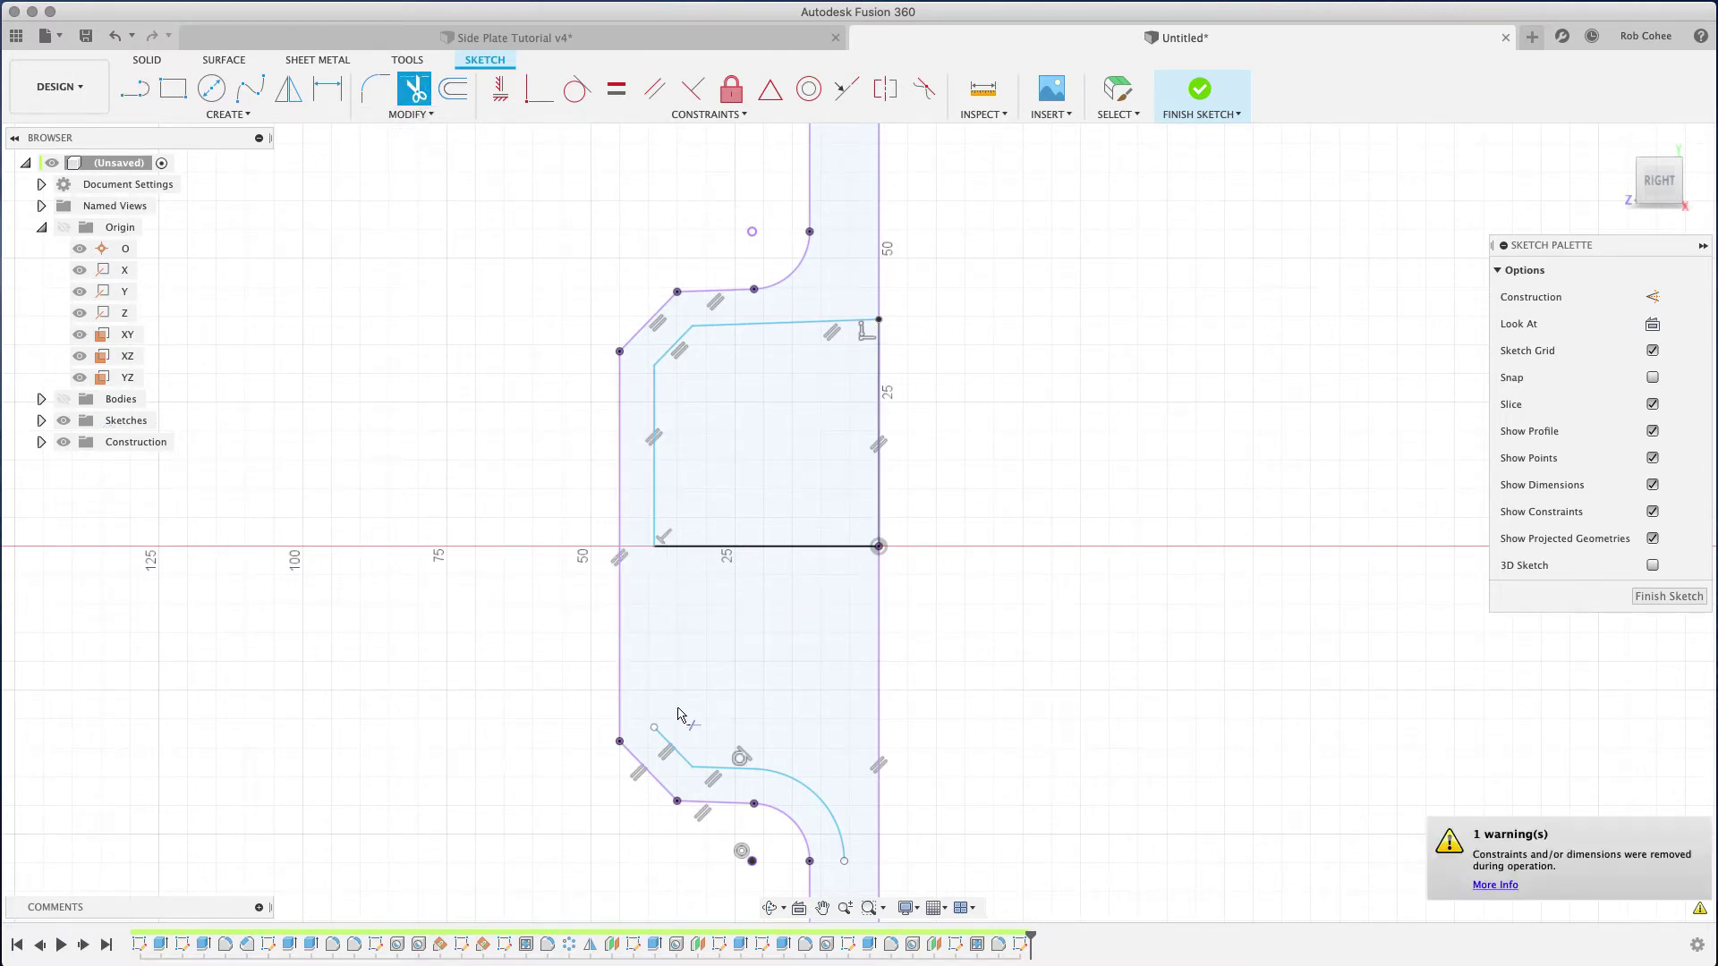
pyautogui.click(672, 757)
pyautogui.click(787, 786)
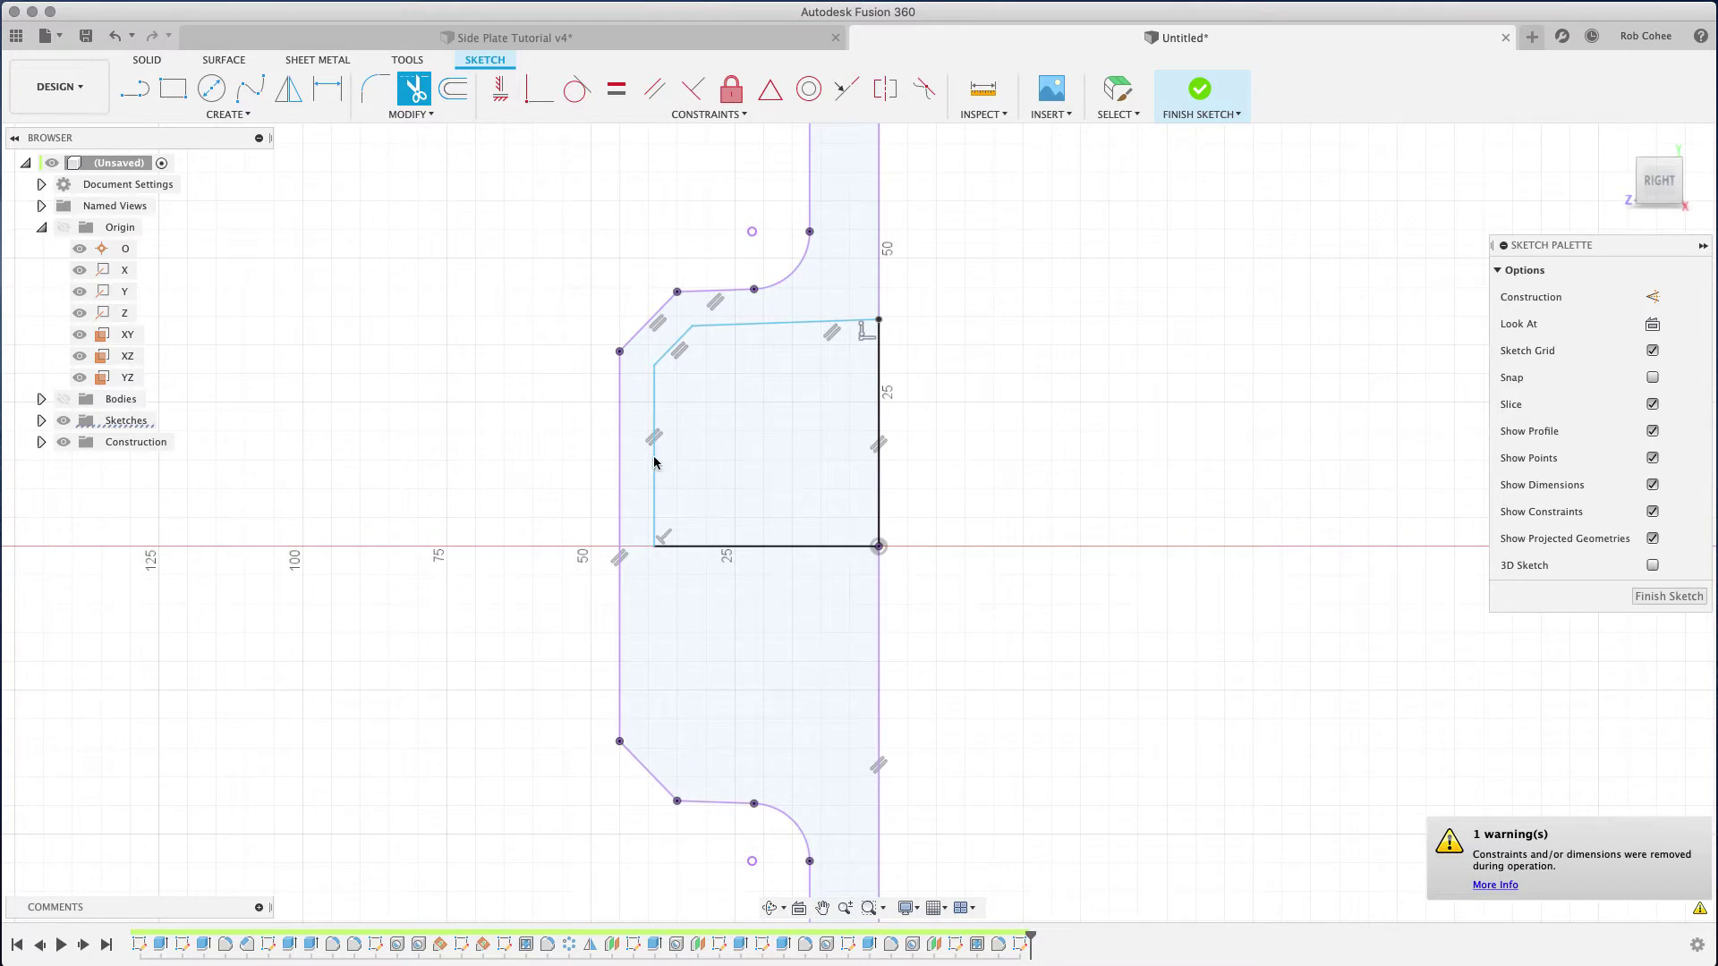
# Step: Dimension the inner side and diagonal lines 6 mm from the outer outline
pyautogui.press('d')
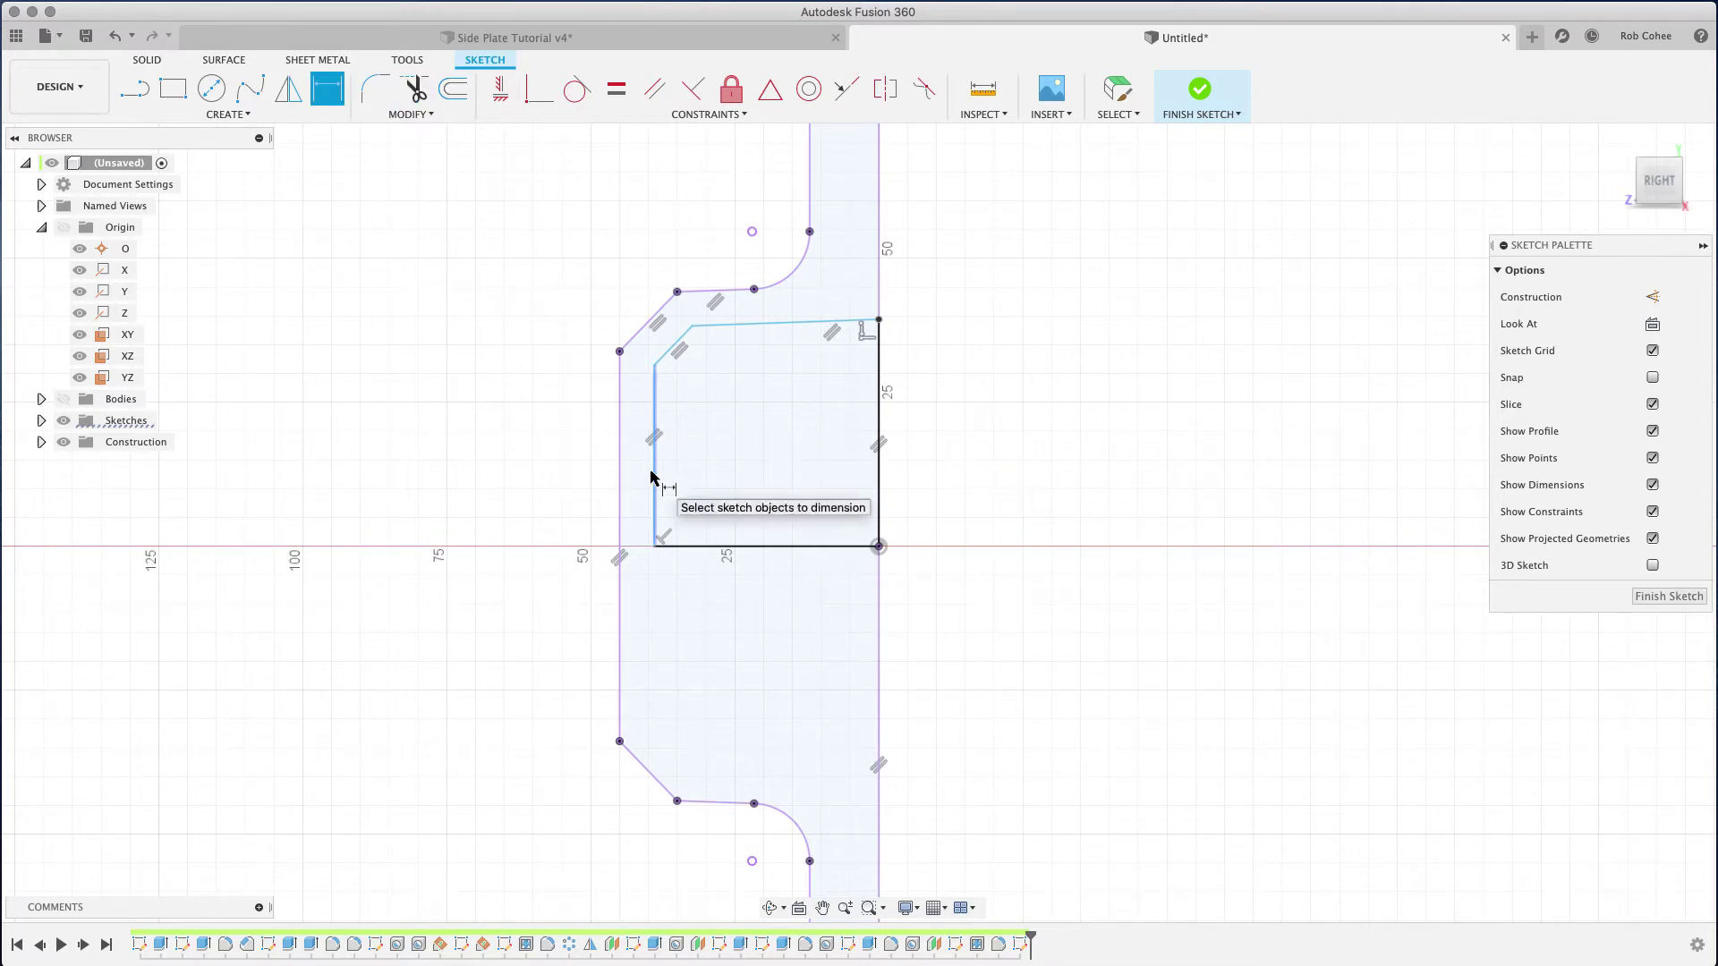
pyautogui.click(651, 477)
pyautogui.click(540, 465)
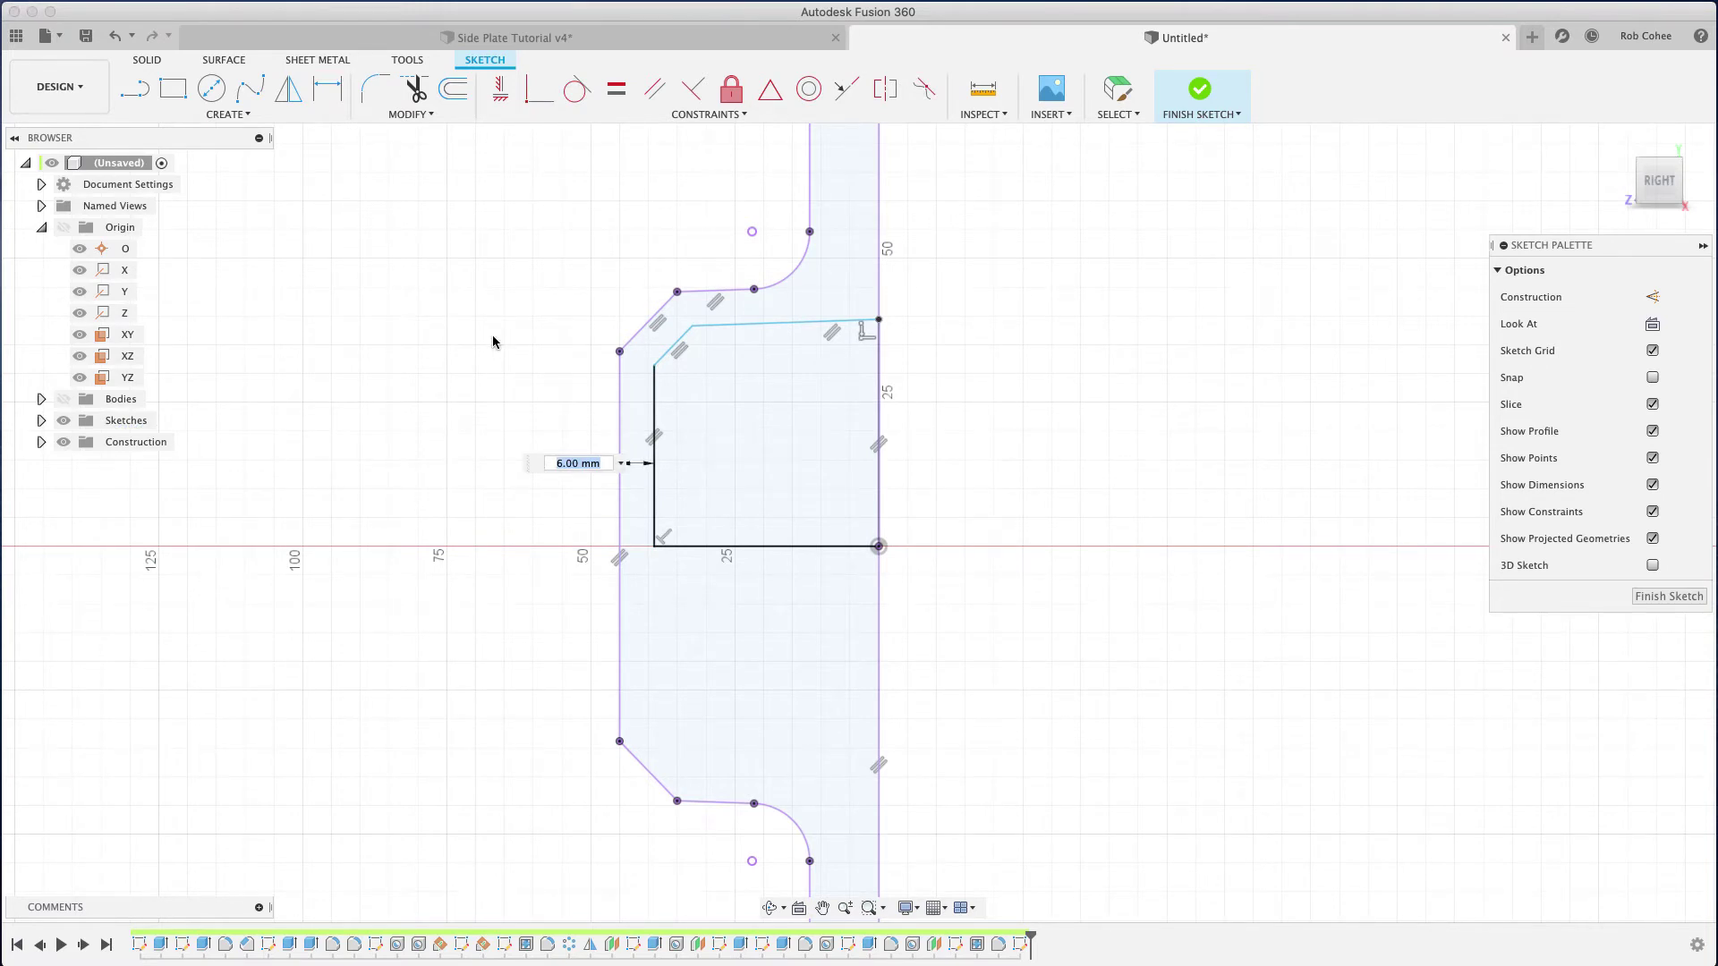
pyautogui.press('Return')
pyautogui.click(673, 346)
pyautogui.click(640, 330)
pyautogui.click(598, 277)
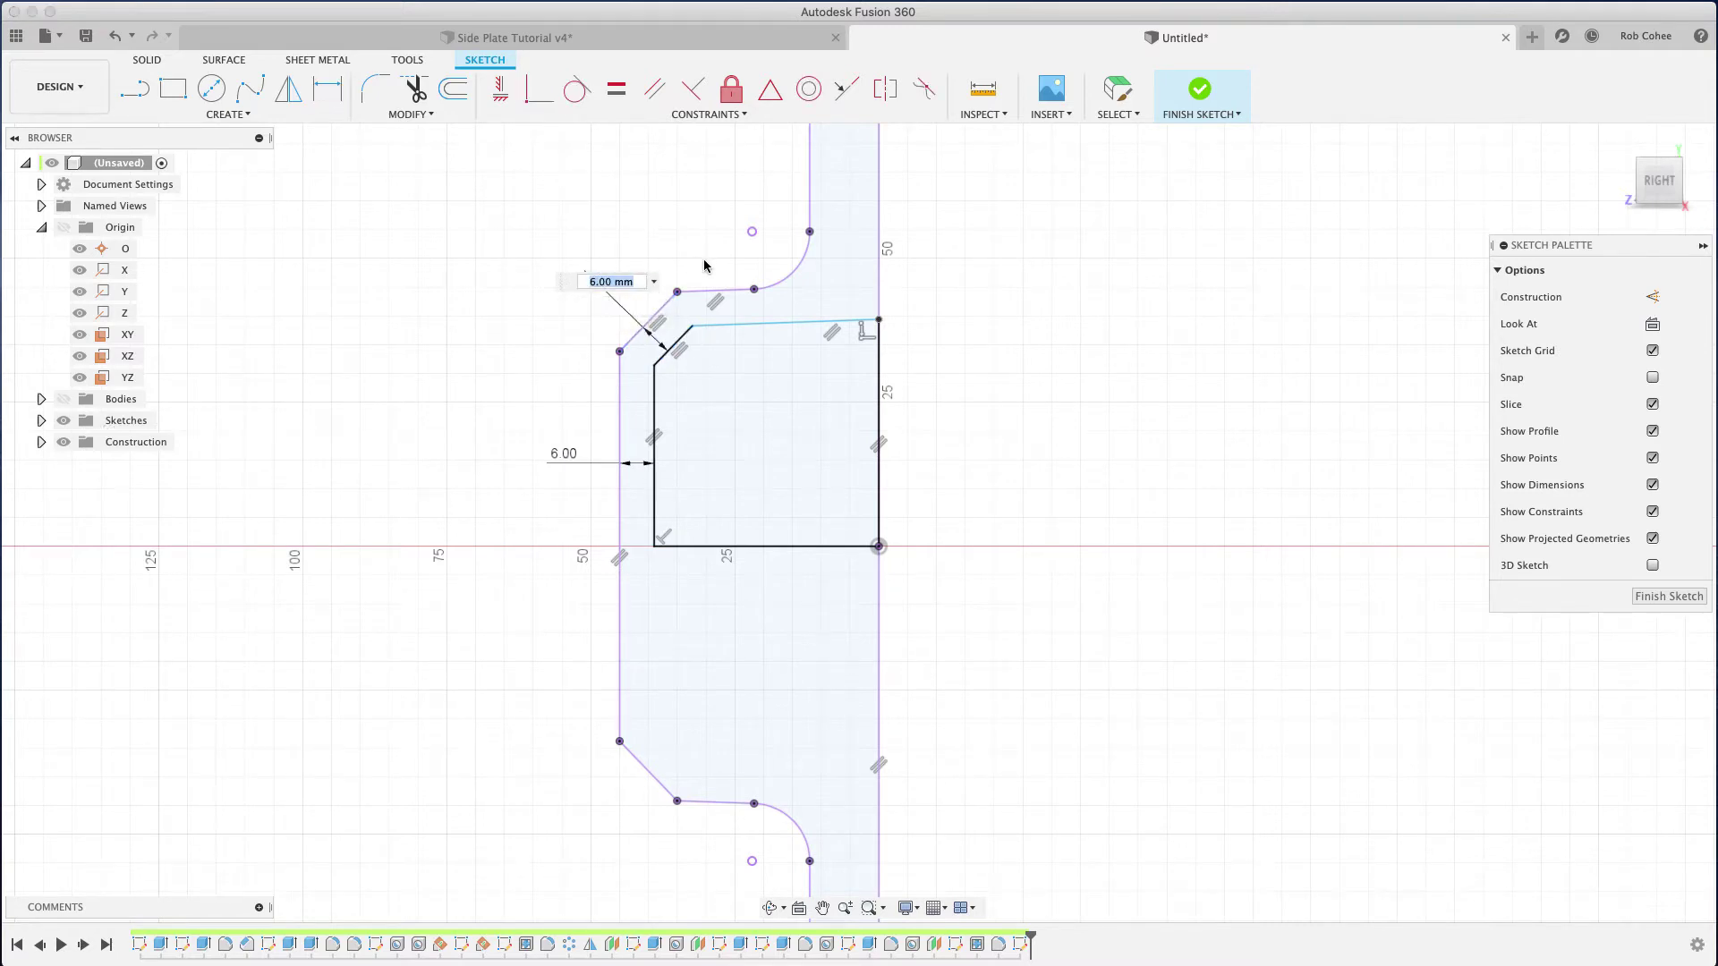
pyautogui.press('Return')
# Step: Add a 6 mm top offset dimension, undoing an unwanted top-line length dimension
pyautogui.click(787, 323)
pyautogui.click(727, 291)
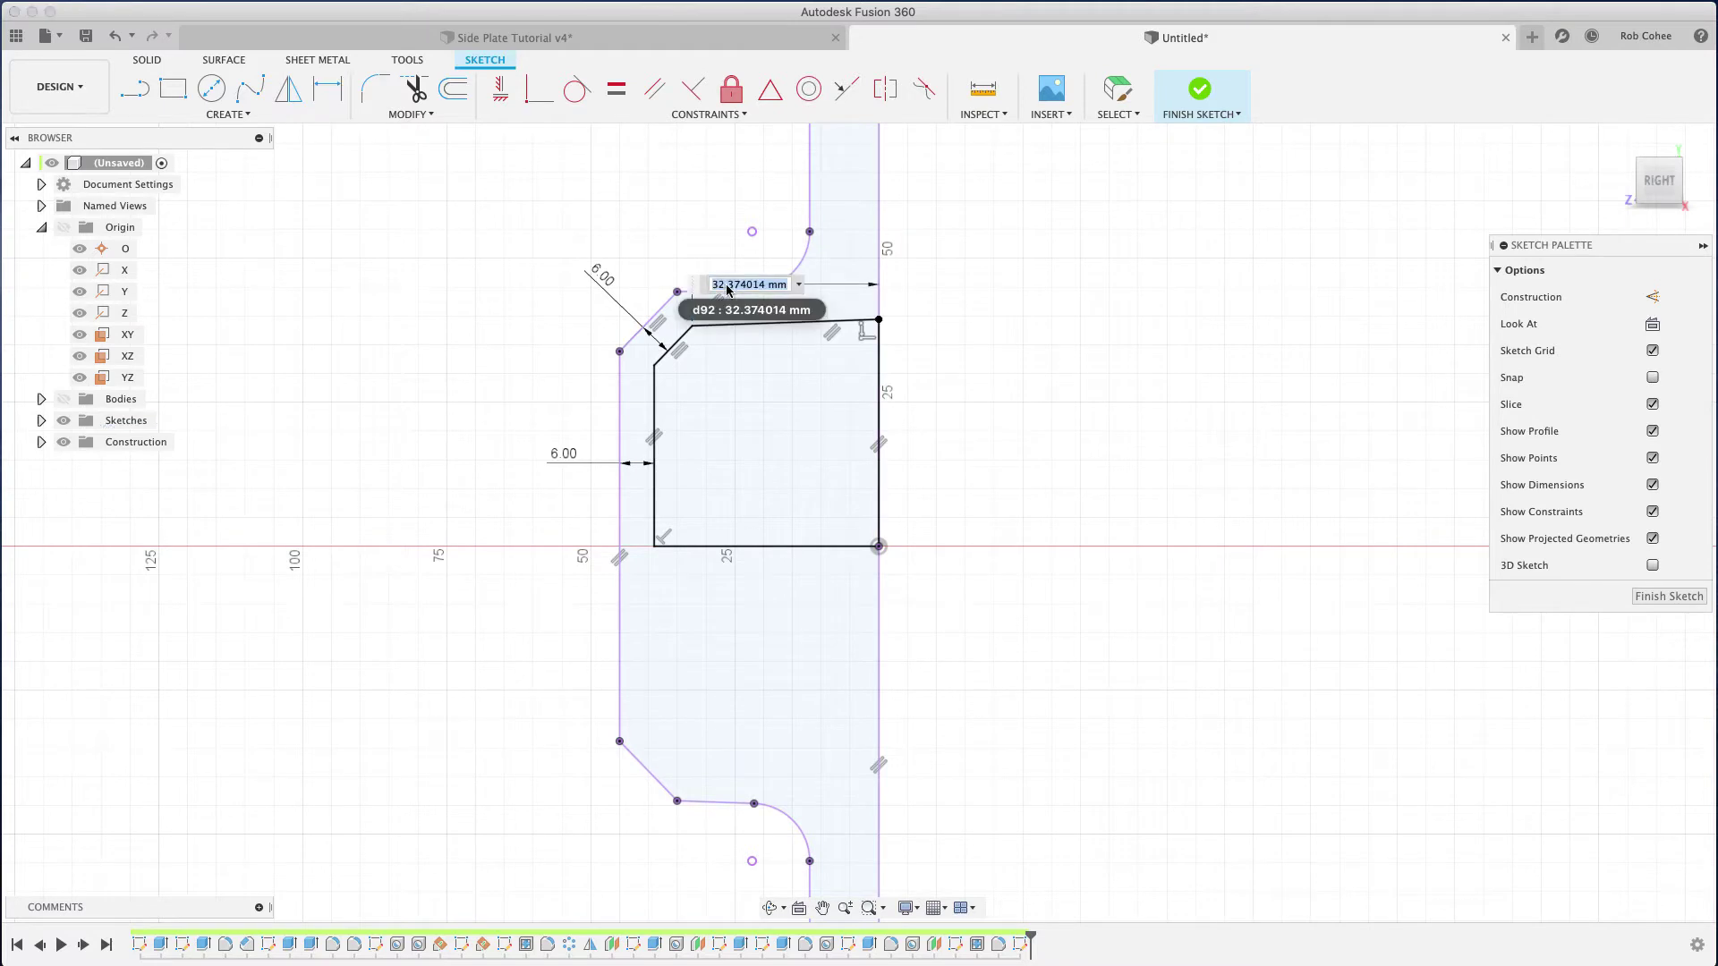
pyautogui.press('Return')
pyautogui.press('Escape')
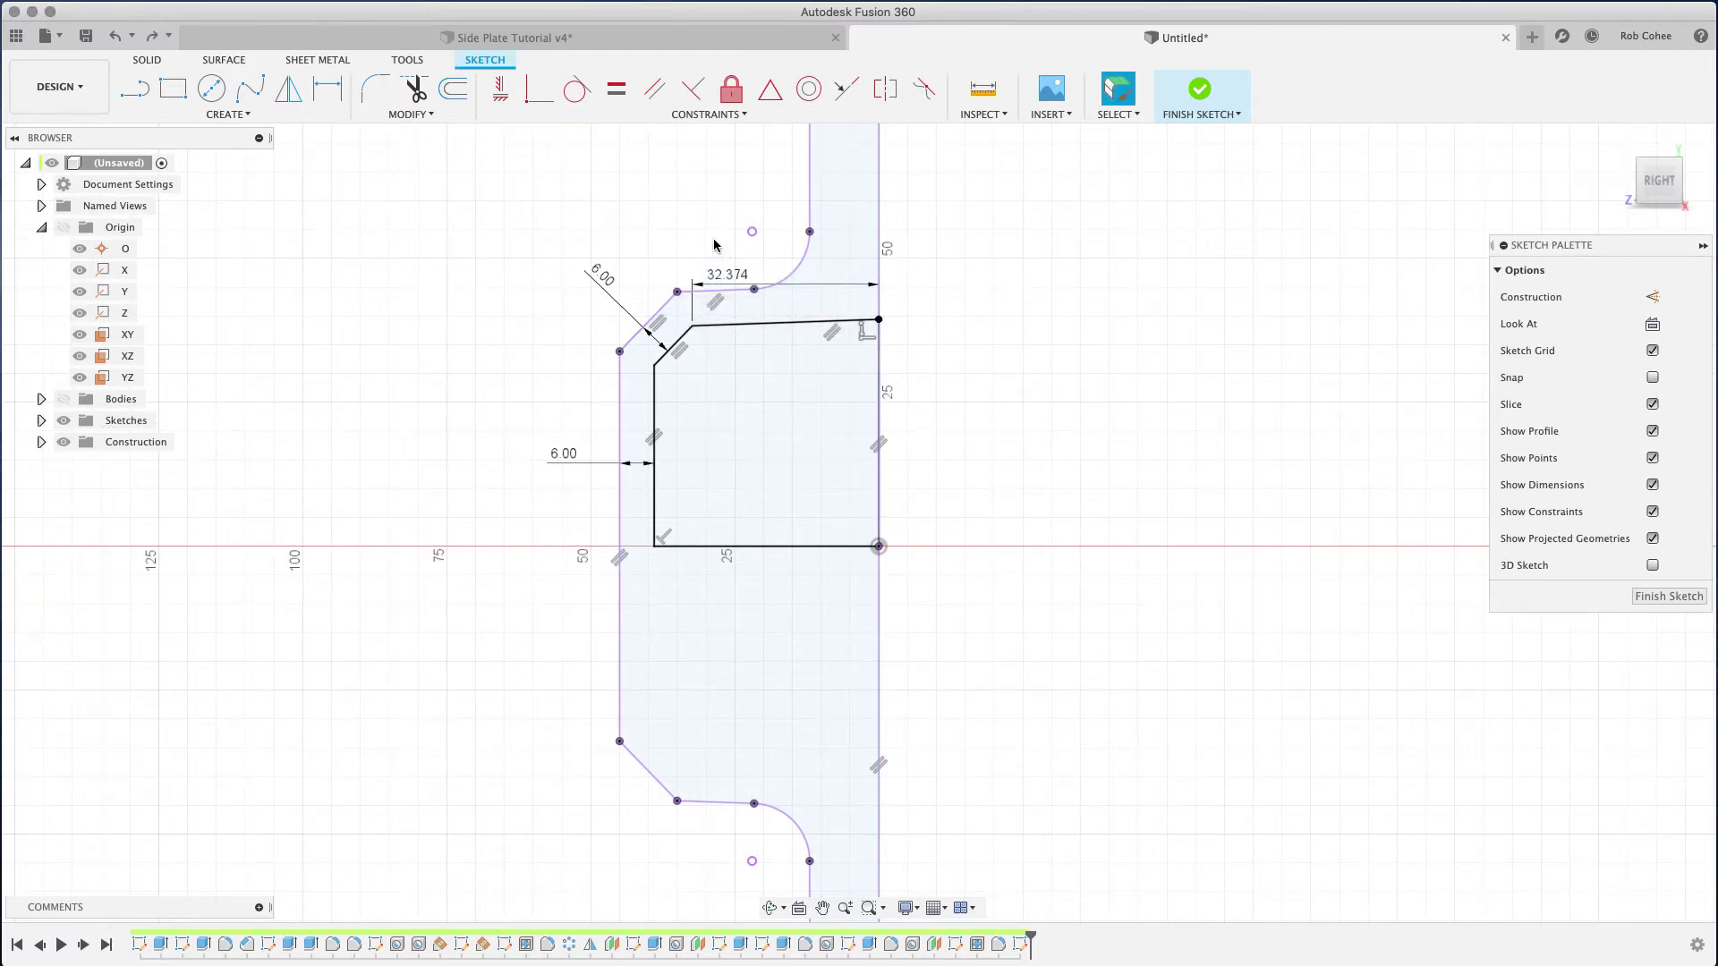
pyautogui.hotkey('ctrl', 'z')
pyautogui.press('d')
pyautogui.click(739, 325)
pyautogui.click(732, 292)
pyautogui.click(707, 247)
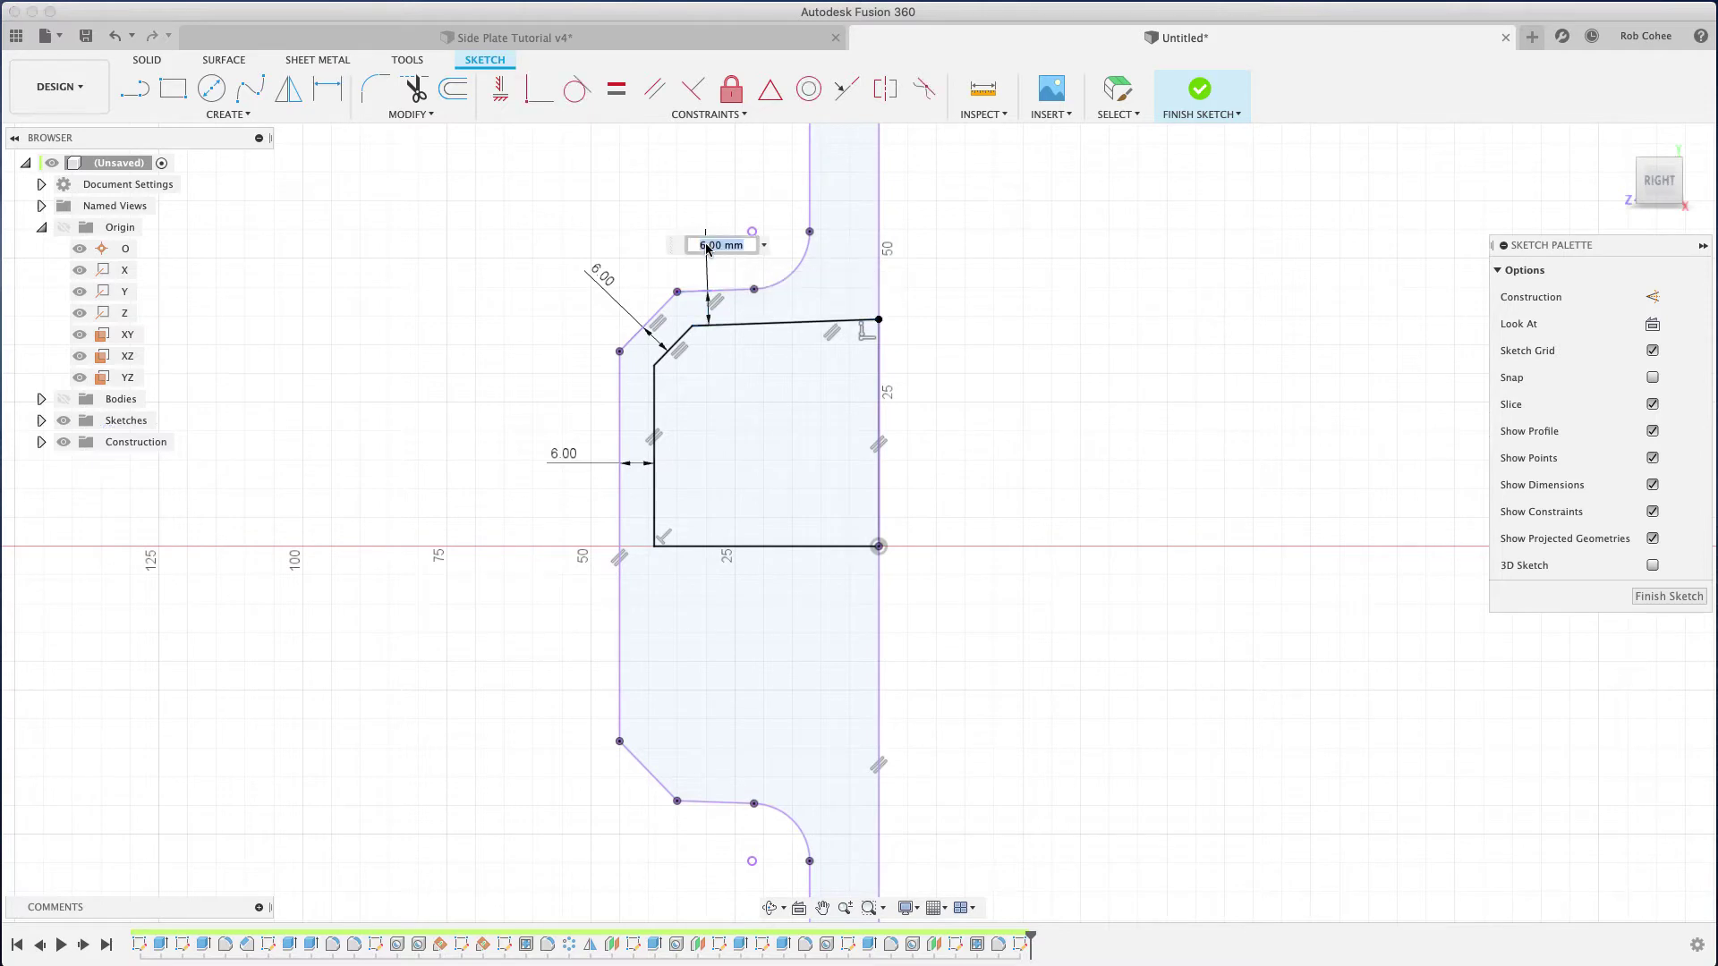
pyautogui.press('Return')
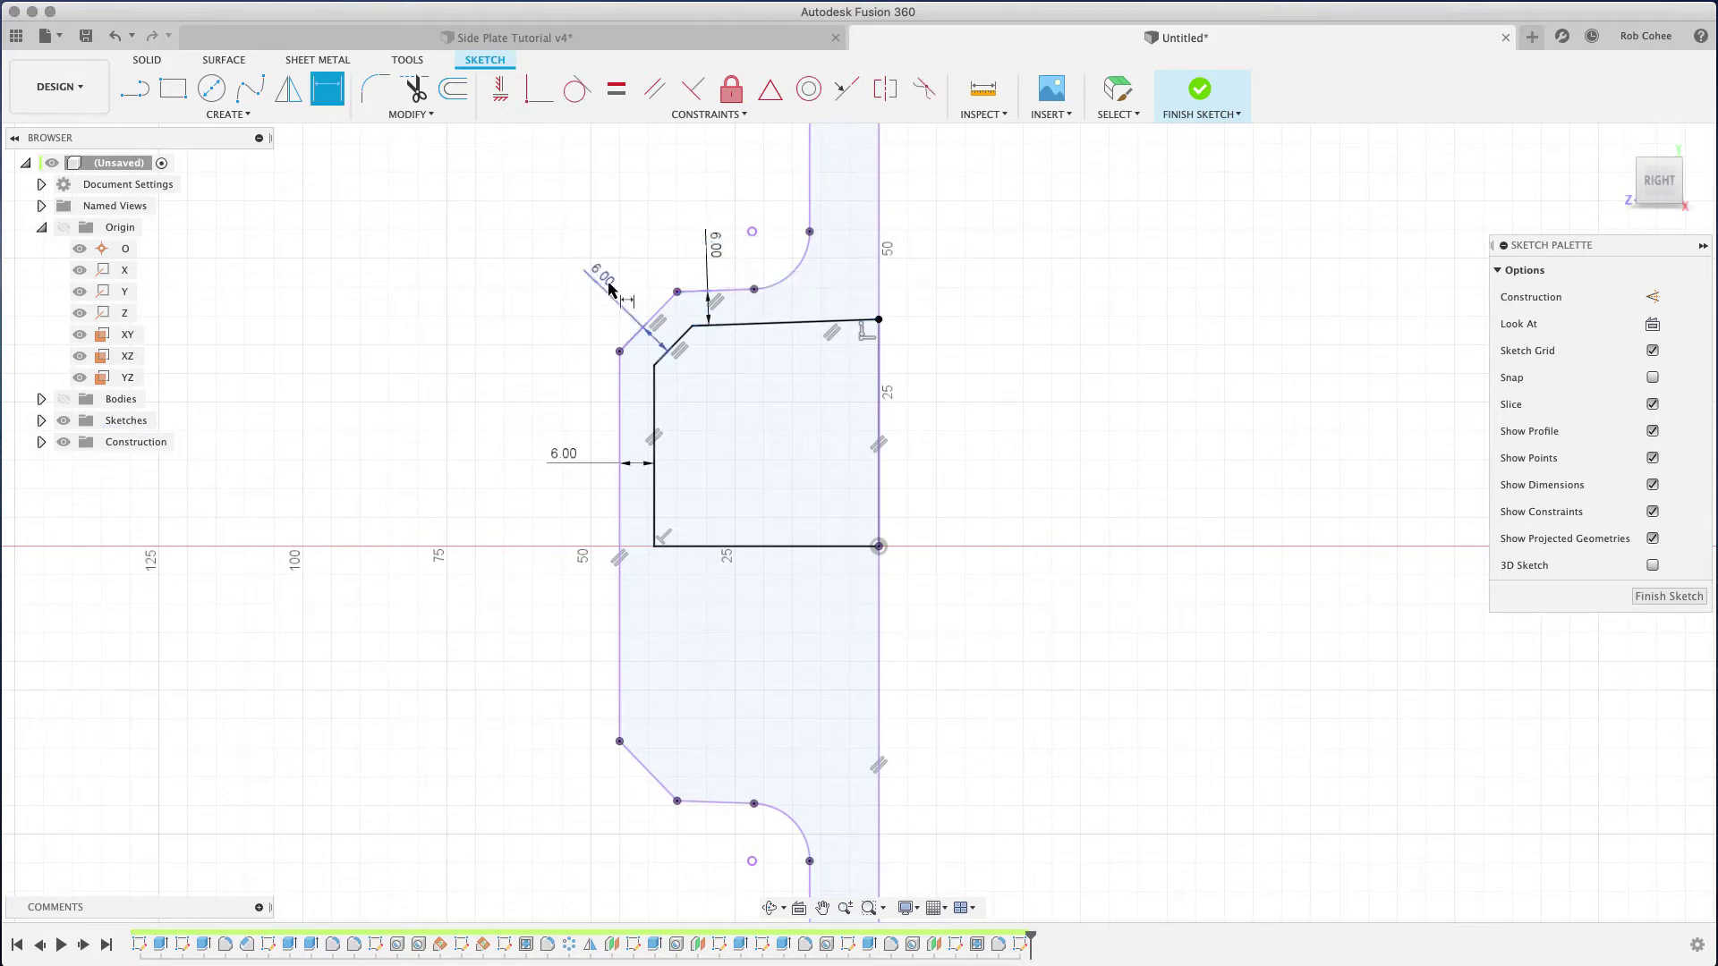
# Step: Link the top and diagonal offsets to the d90 parameter and finish the sketch
pyautogui.doubleClick(716, 245)
pyautogui.click(583, 450)
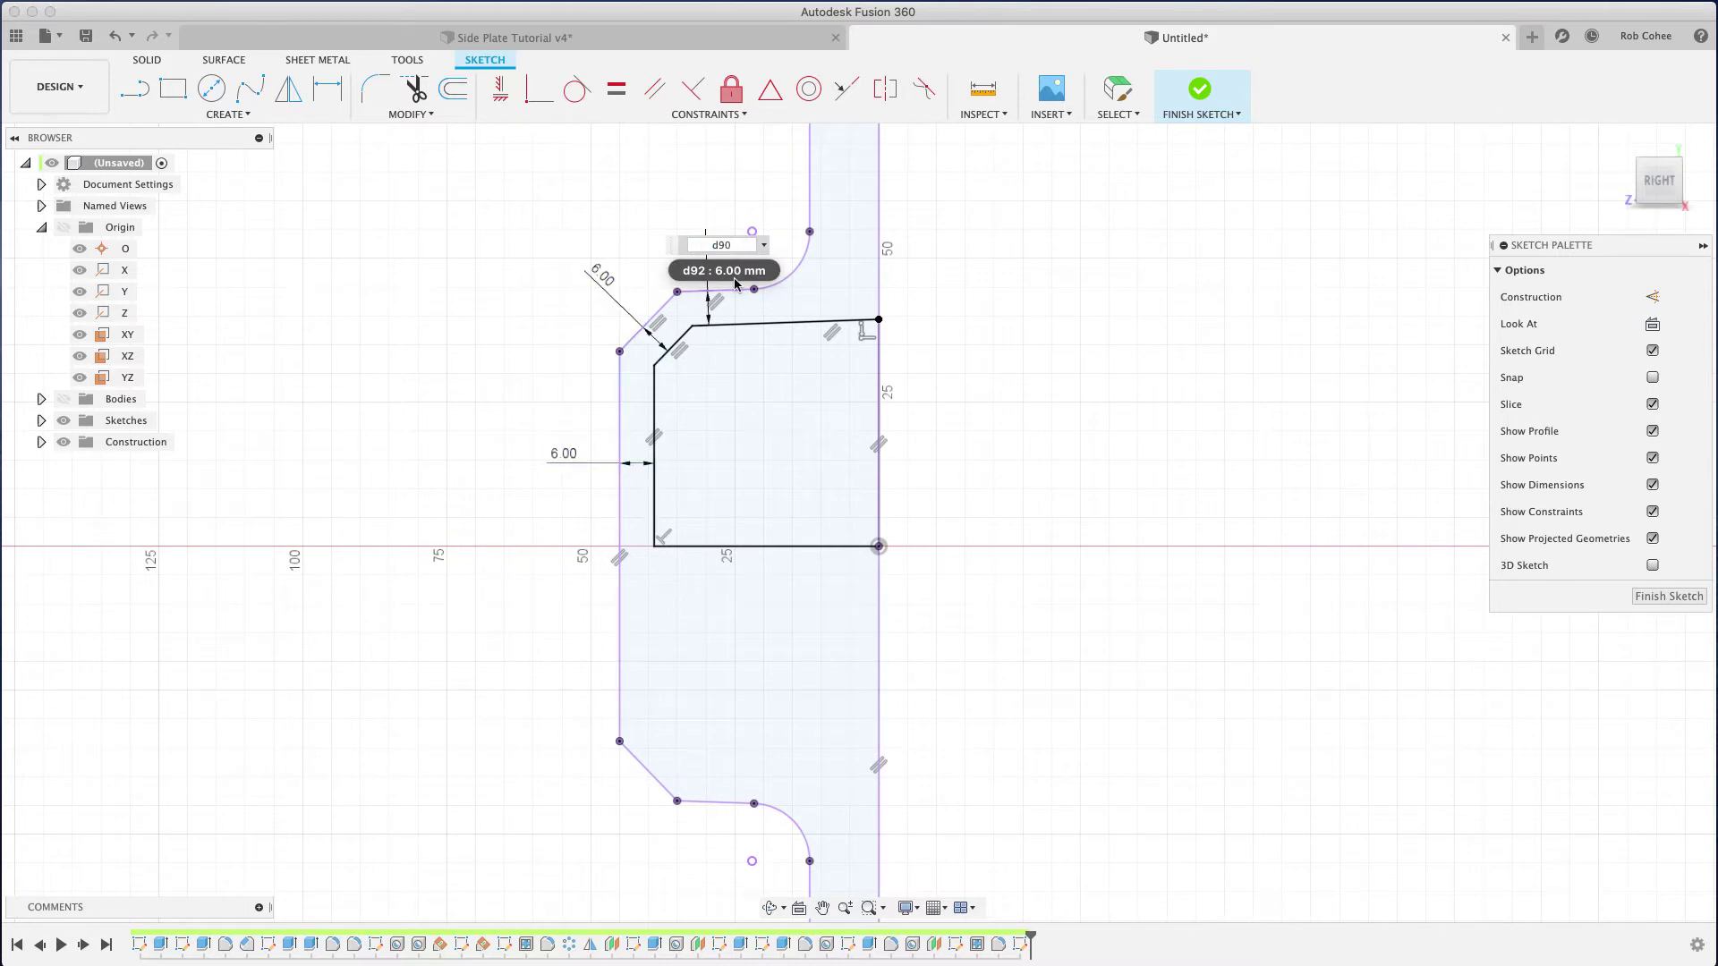
pyautogui.press('Return')
pyautogui.doubleClick(600, 276)
pyautogui.click(565, 453)
pyautogui.press('Return')
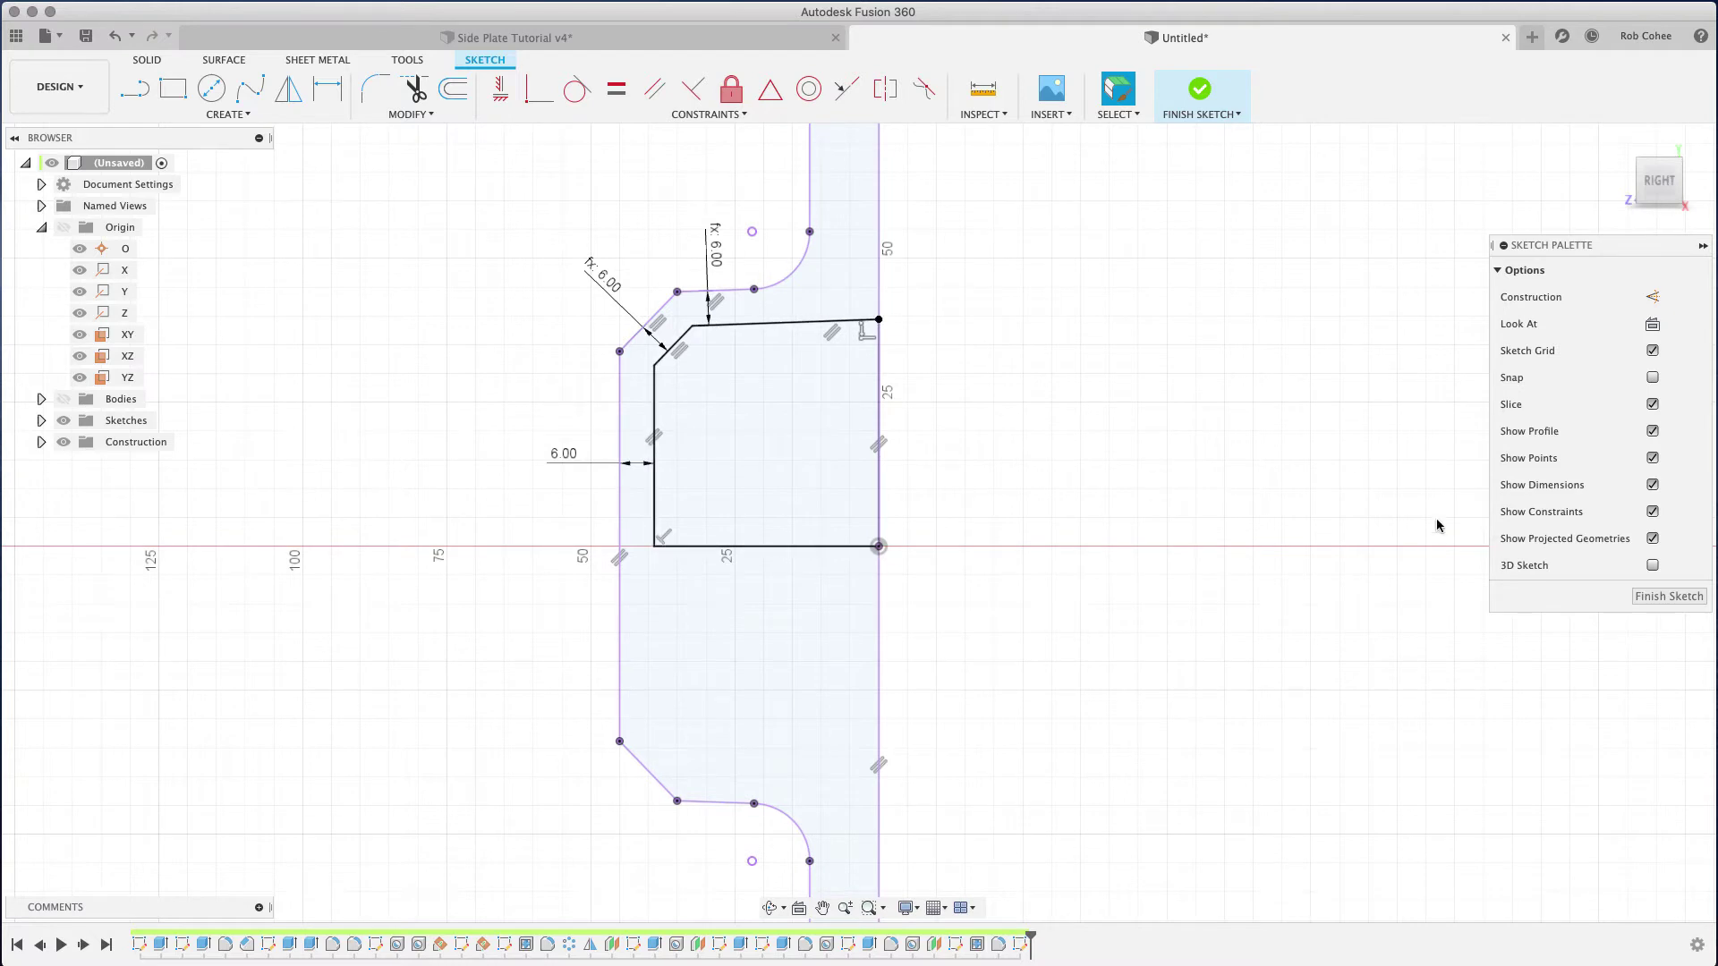
pyautogui.click(1643, 598)
# Step: Show the body again and revolve-cut the inner profile 360° around the axis line
pyautogui.click(1651, 597)
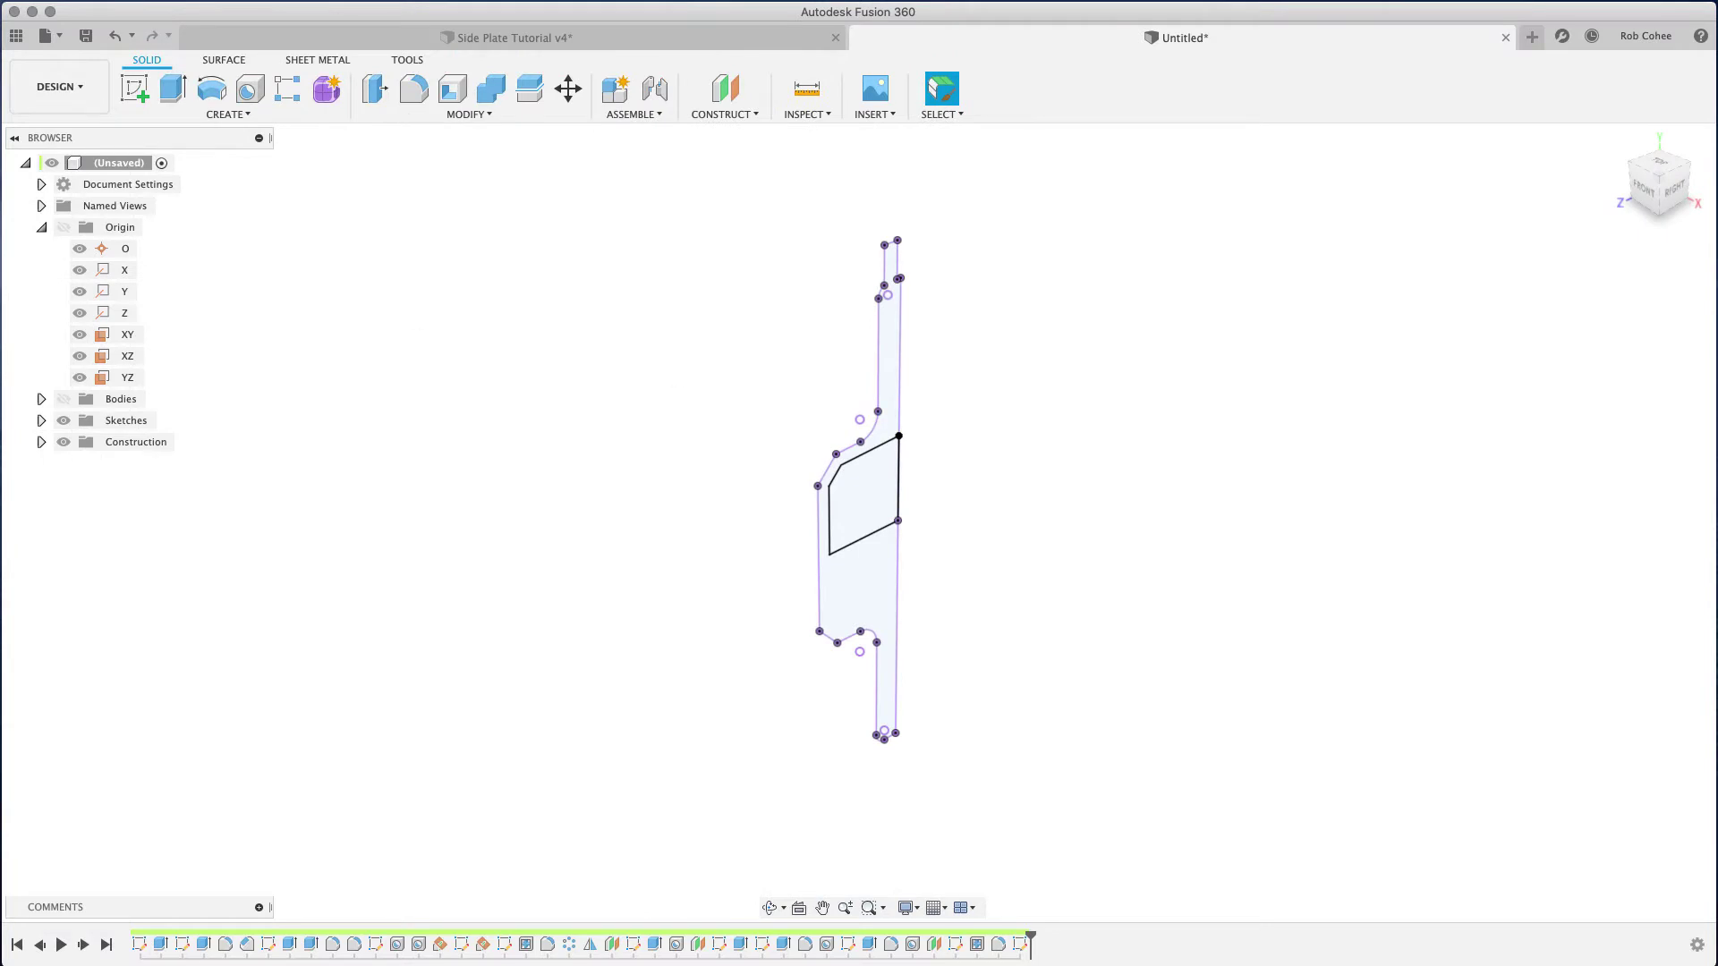
pyautogui.click(64, 399)
pyautogui.click(212, 88)
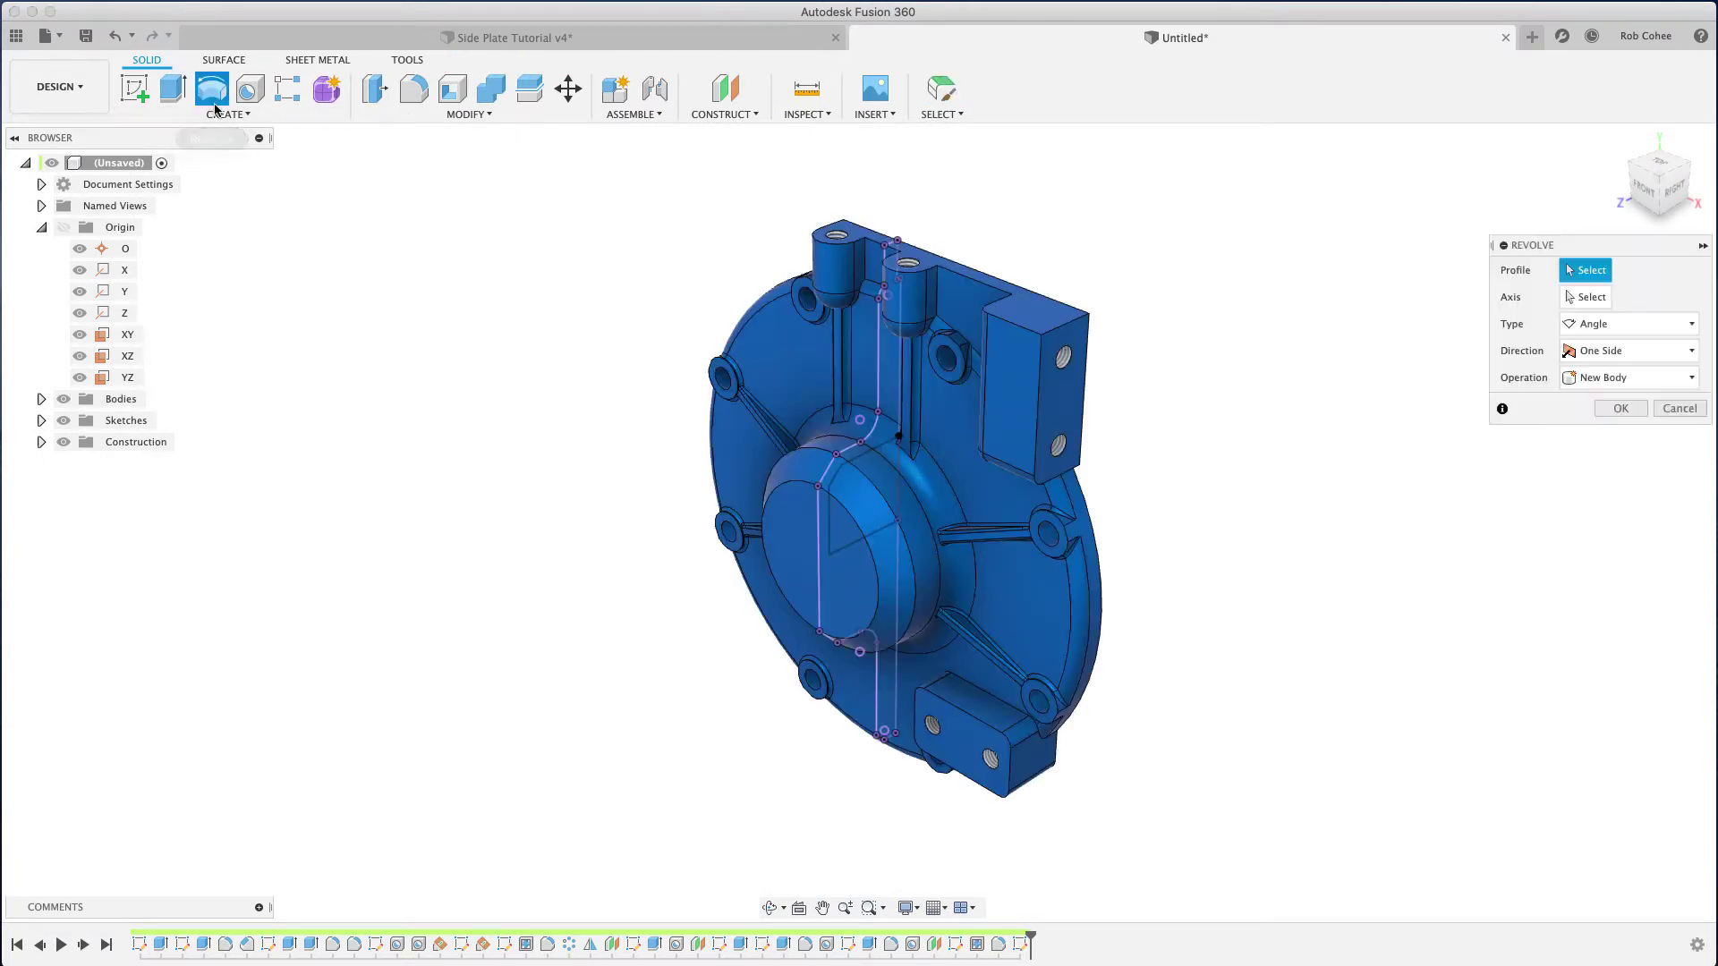
pyautogui.click(864, 496)
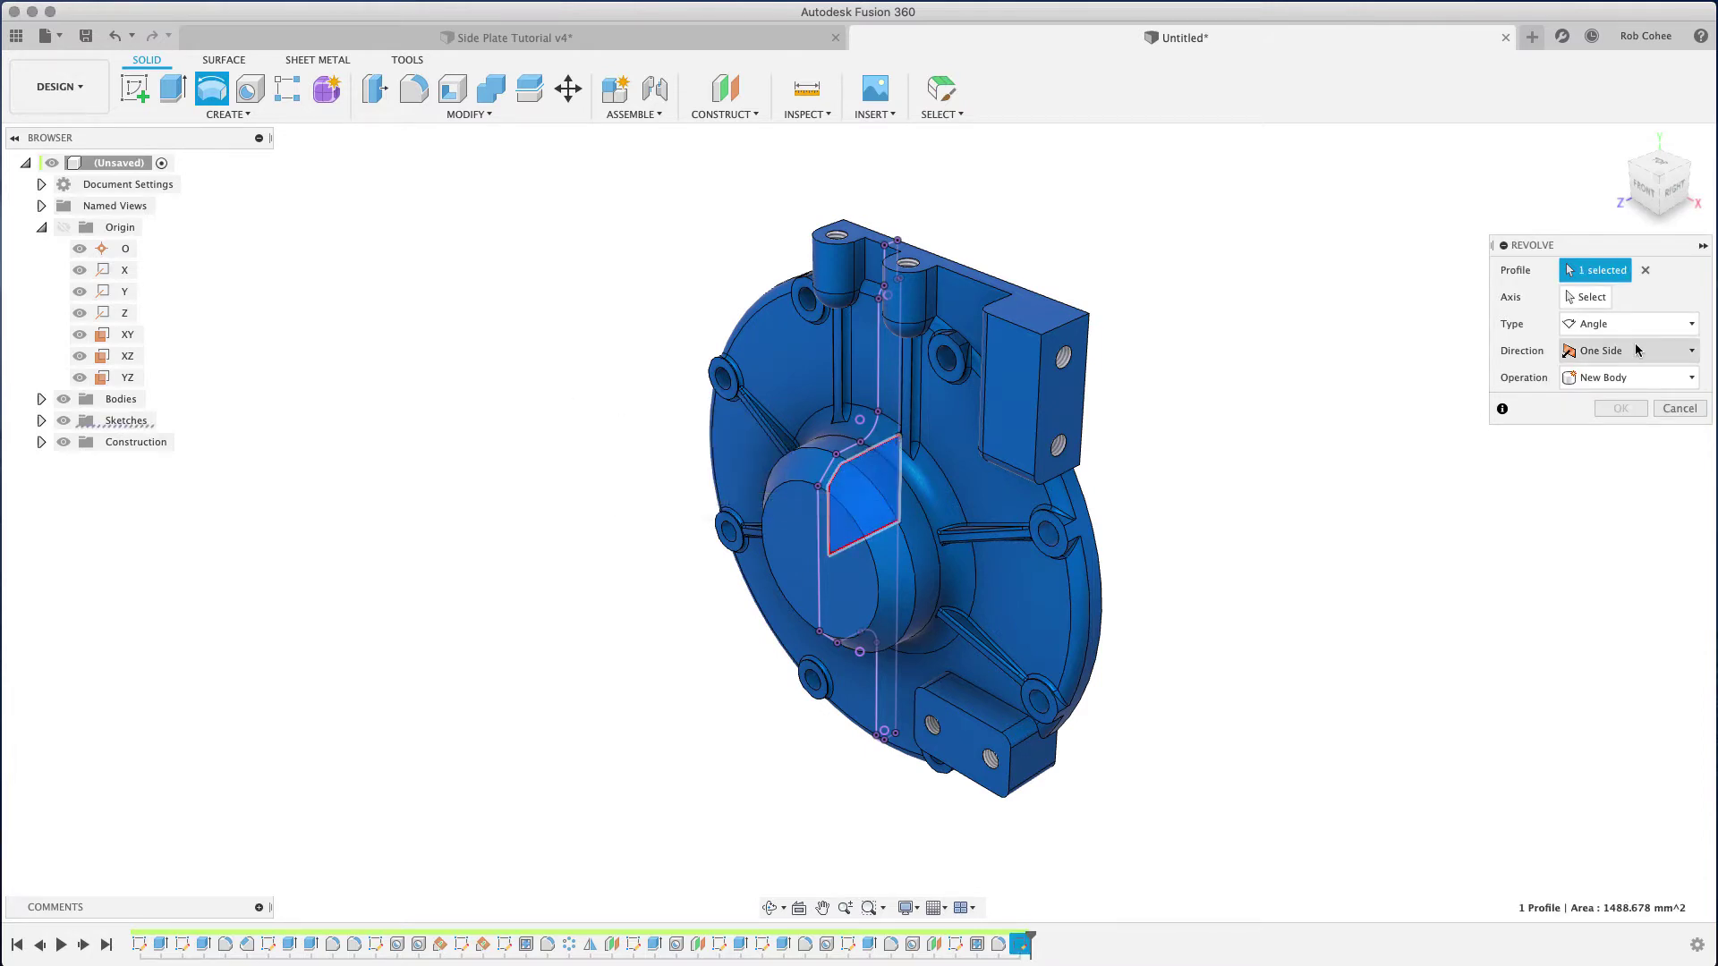
pyautogui.click(1588, 297)
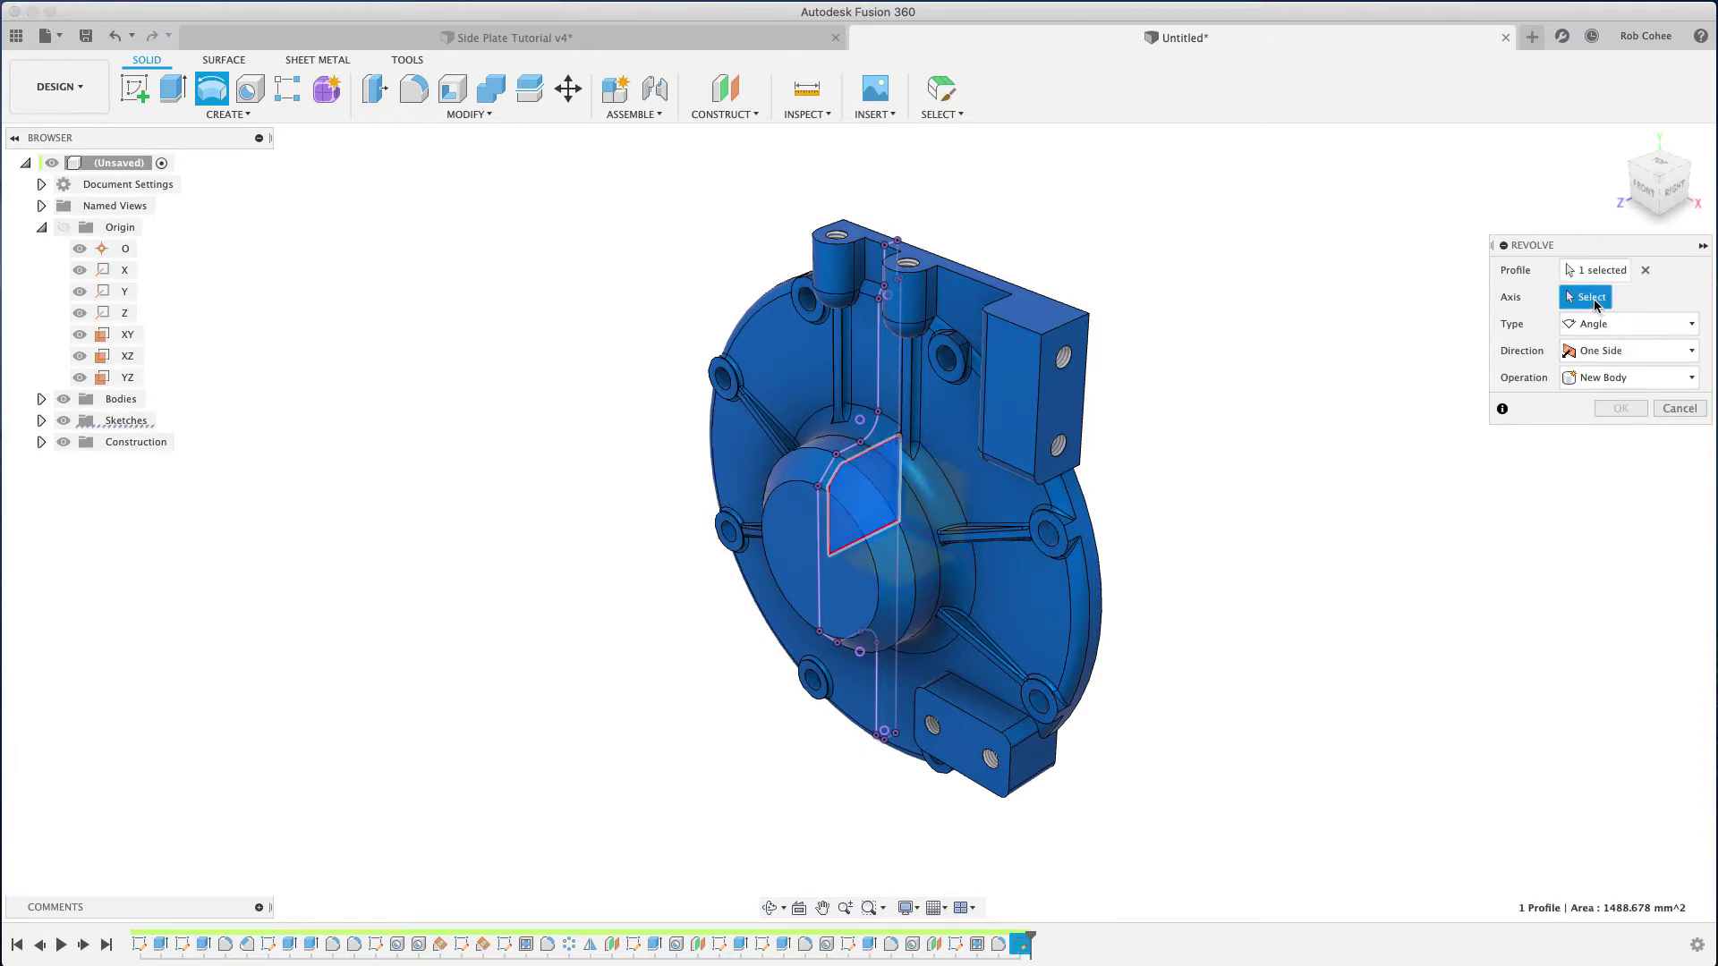
pyautogui.click(877, 538)
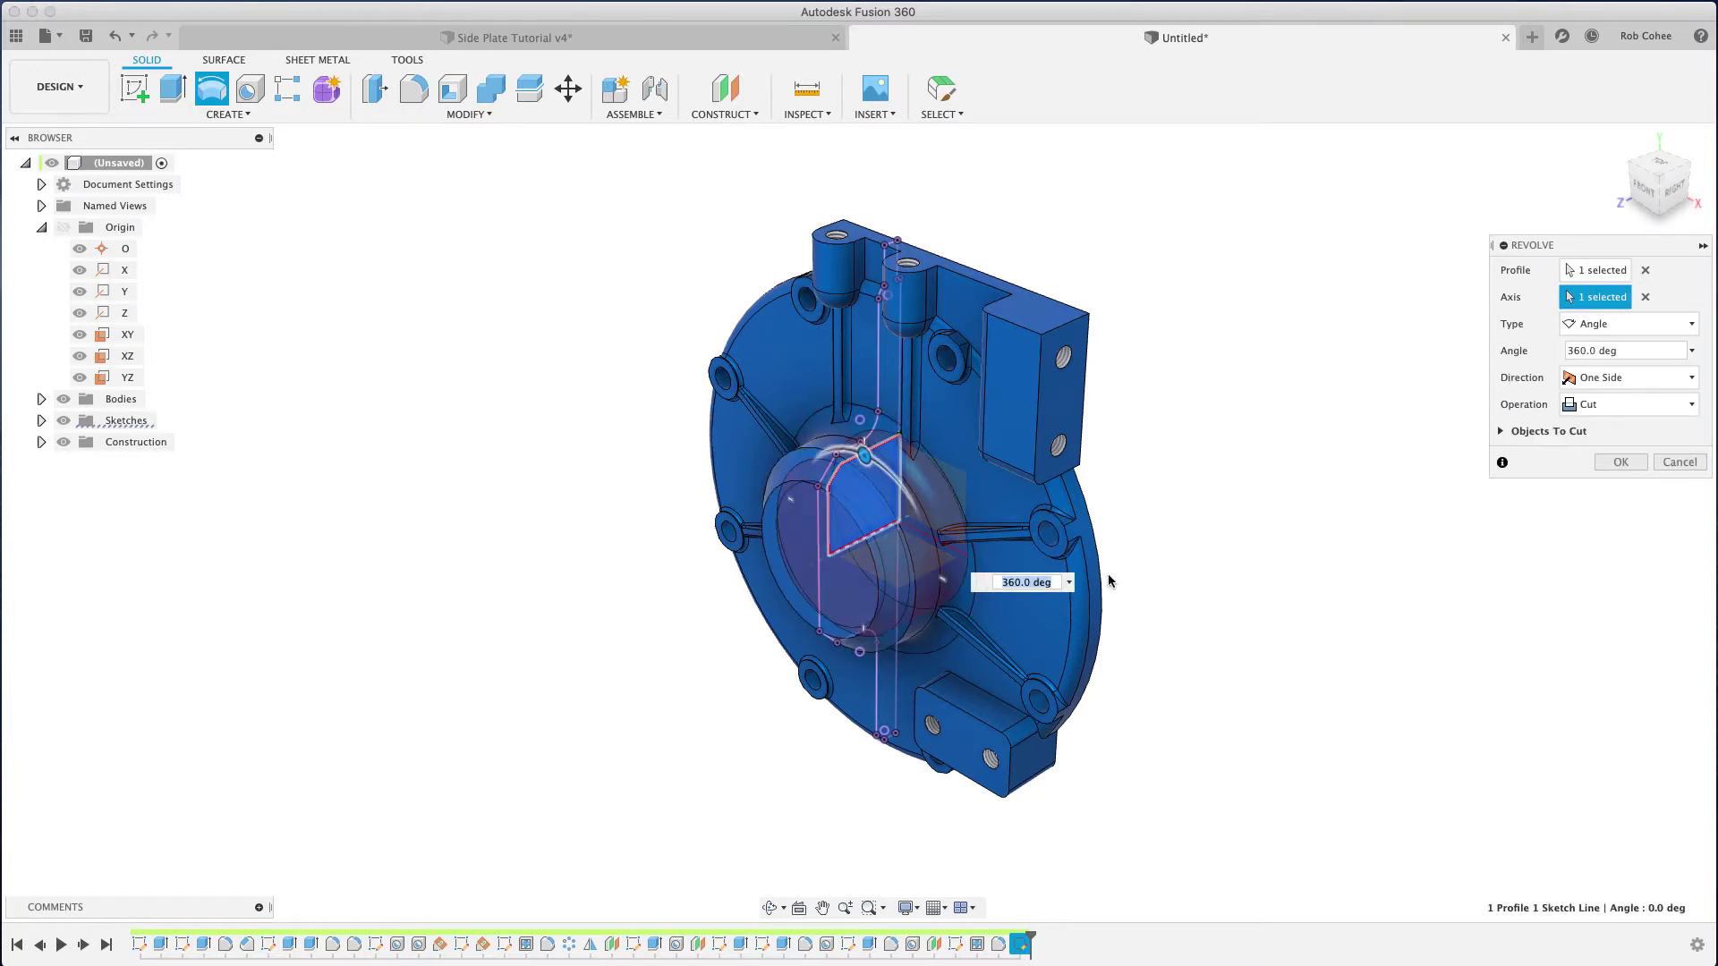
pyautogui.moveTo(1664, 181)
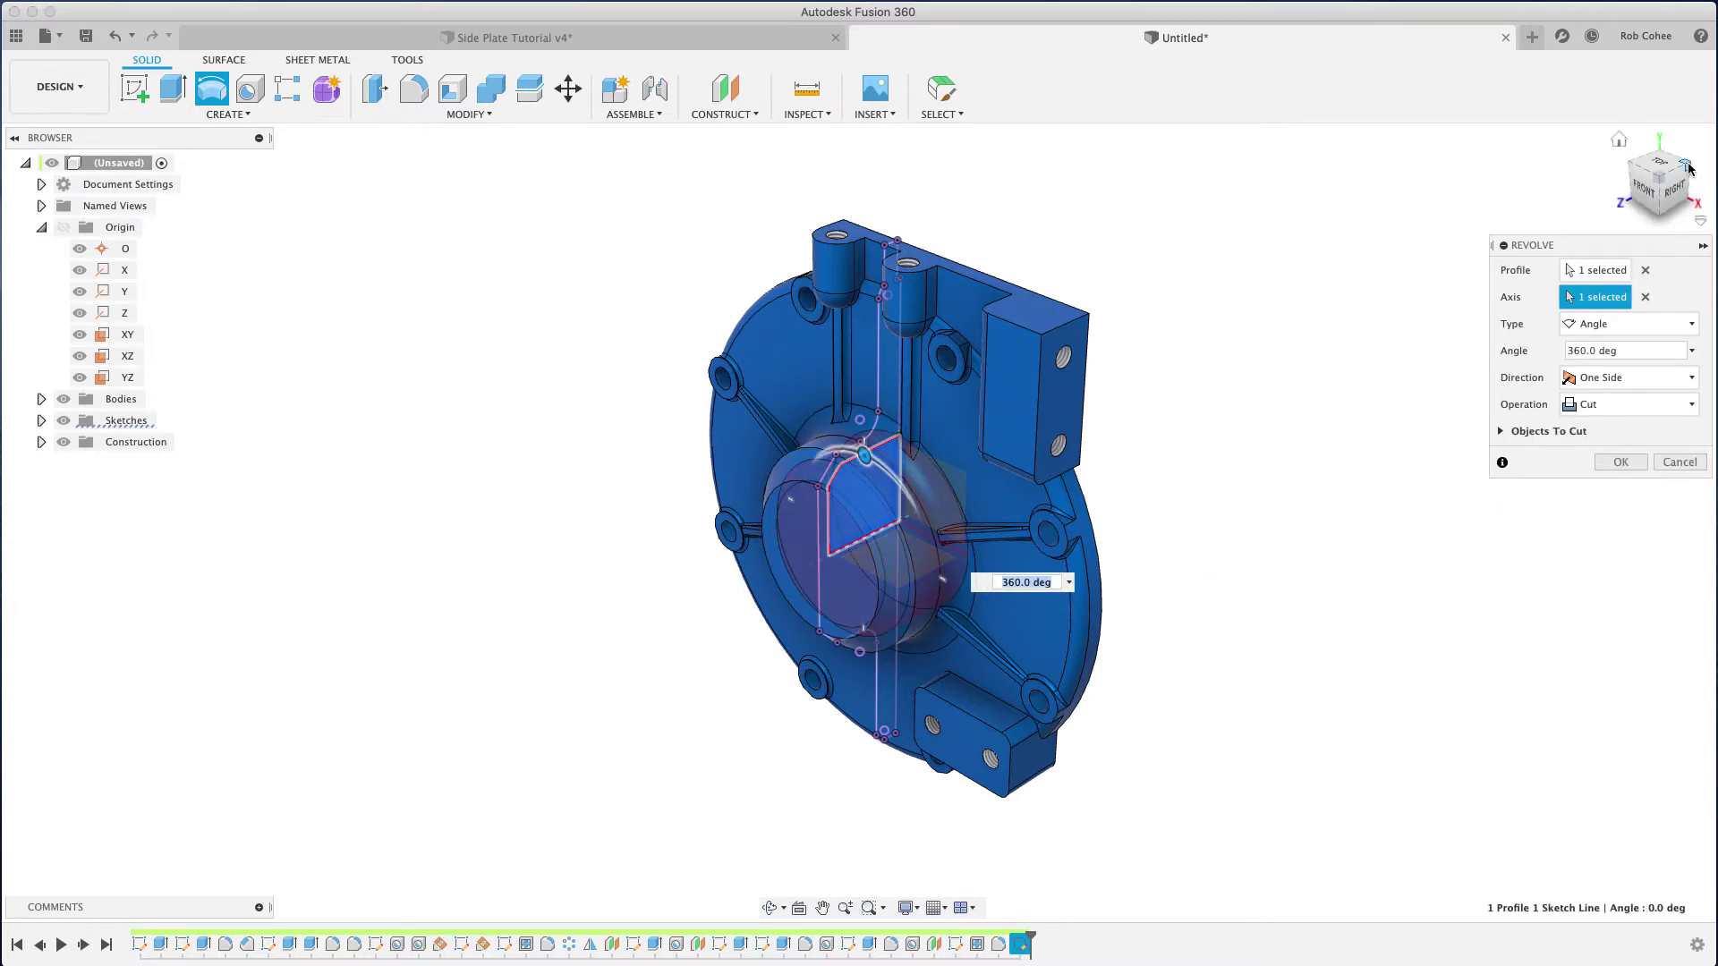
pyautogui.moveTo(1689, 168); pyautogui.dragTo(992, 753)
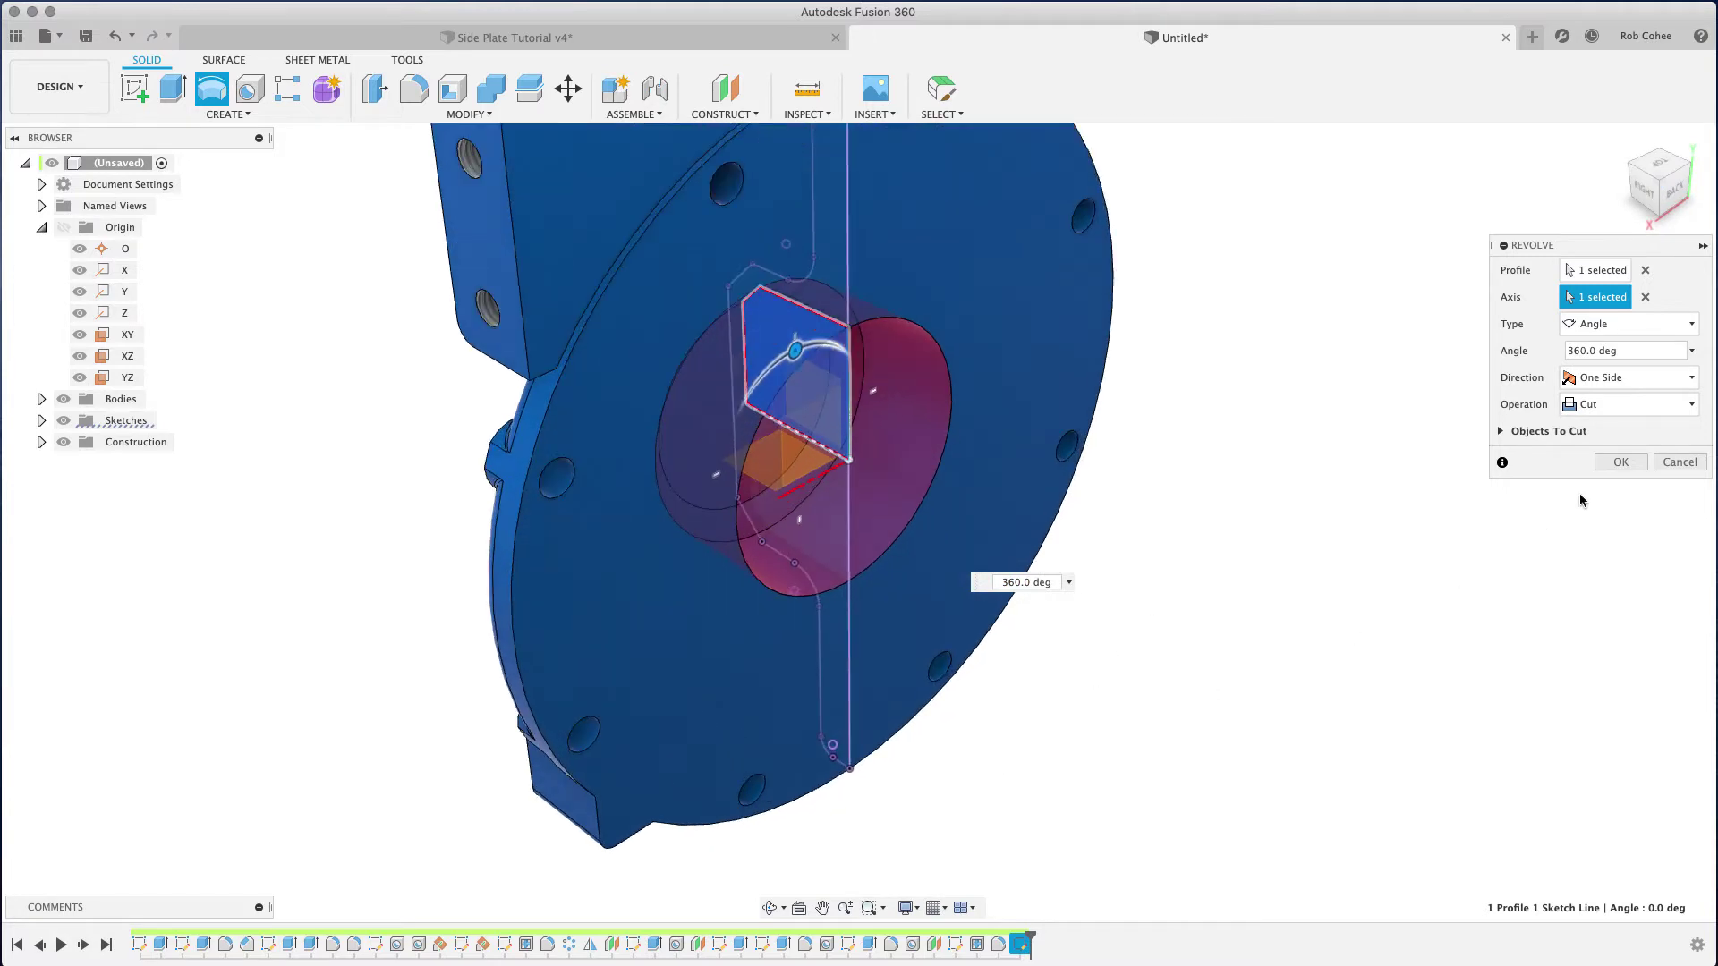
pyautogui.click(1621, 464)
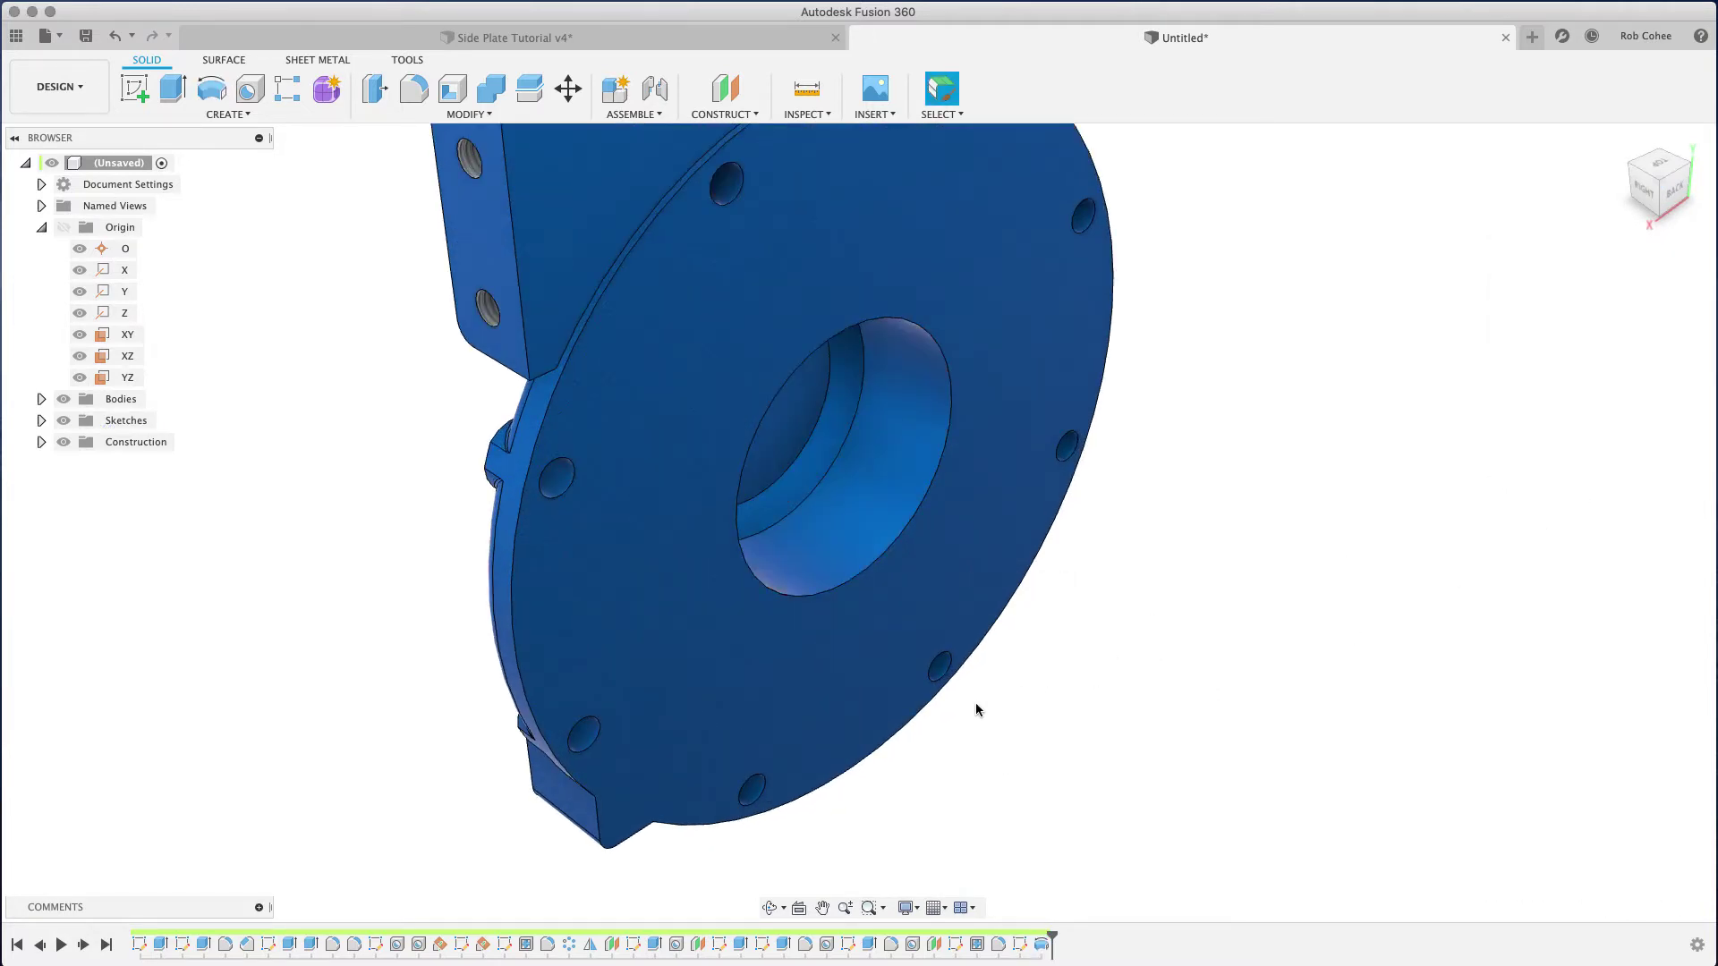
pyautogui.keyDown('shift'); pyautogui.moveTo(976, 702); pyautogui.dragTo(910, 588, button='middle'); pyautogui.keyUp('shift')
# Step: Fillet the hole's rim edge with a 10 mm radius
pyautogui.press('f')
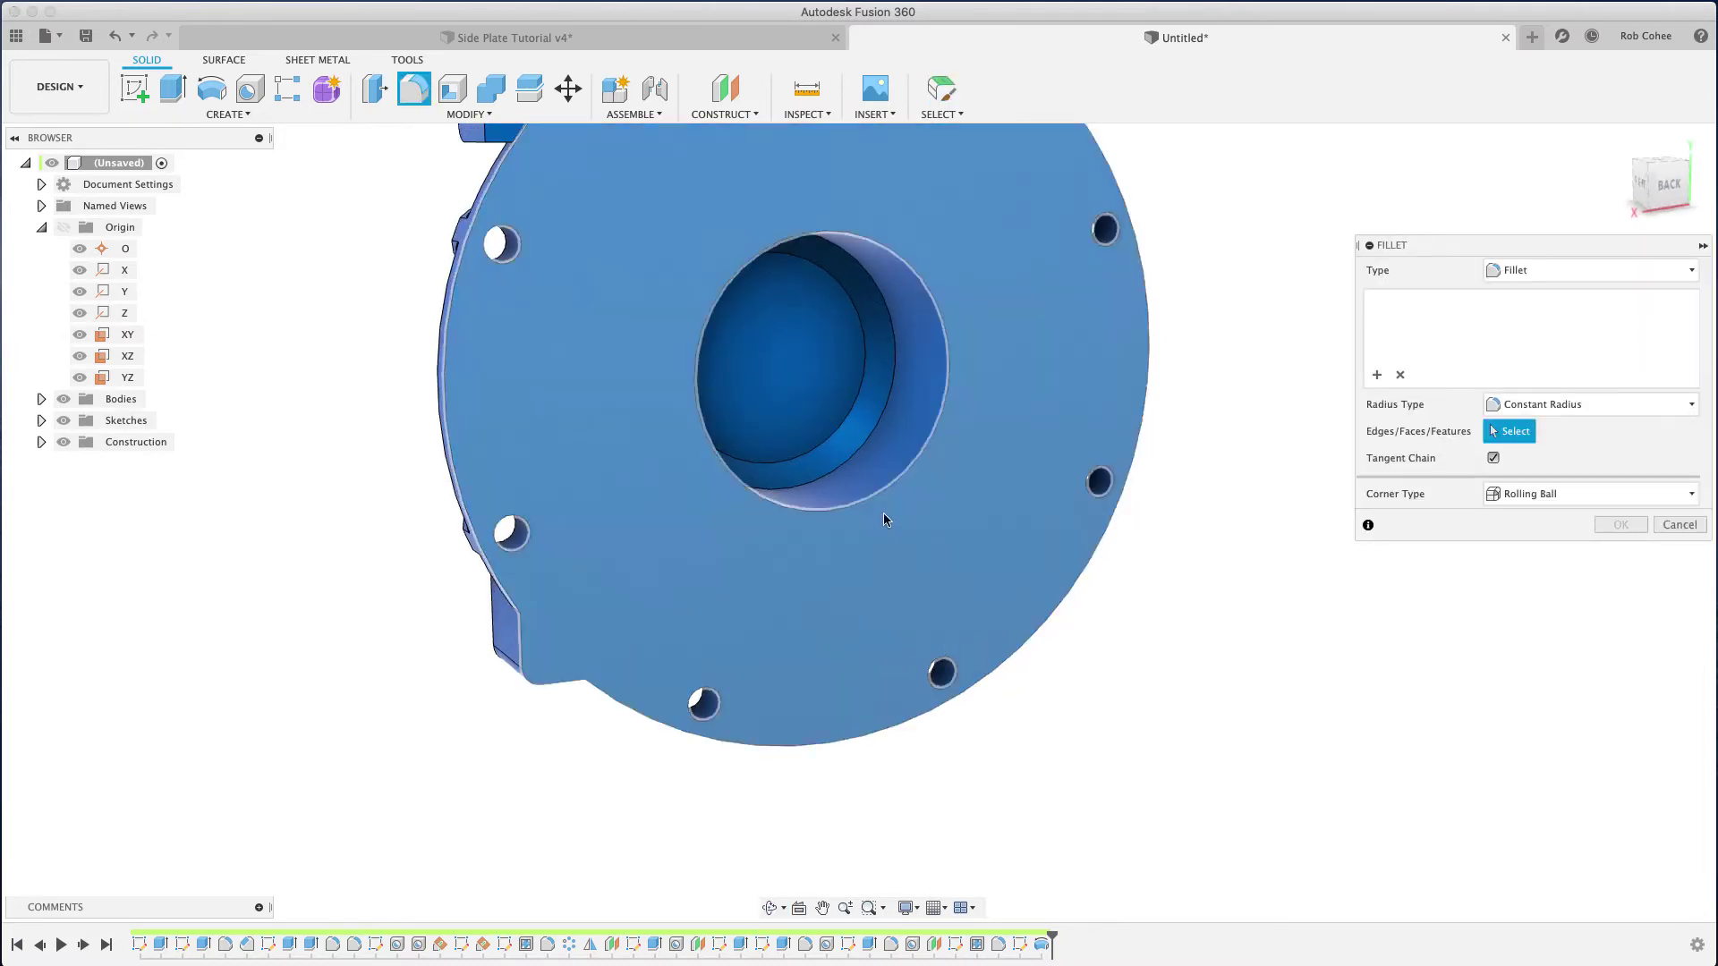
pyautogui.click(874, 502)
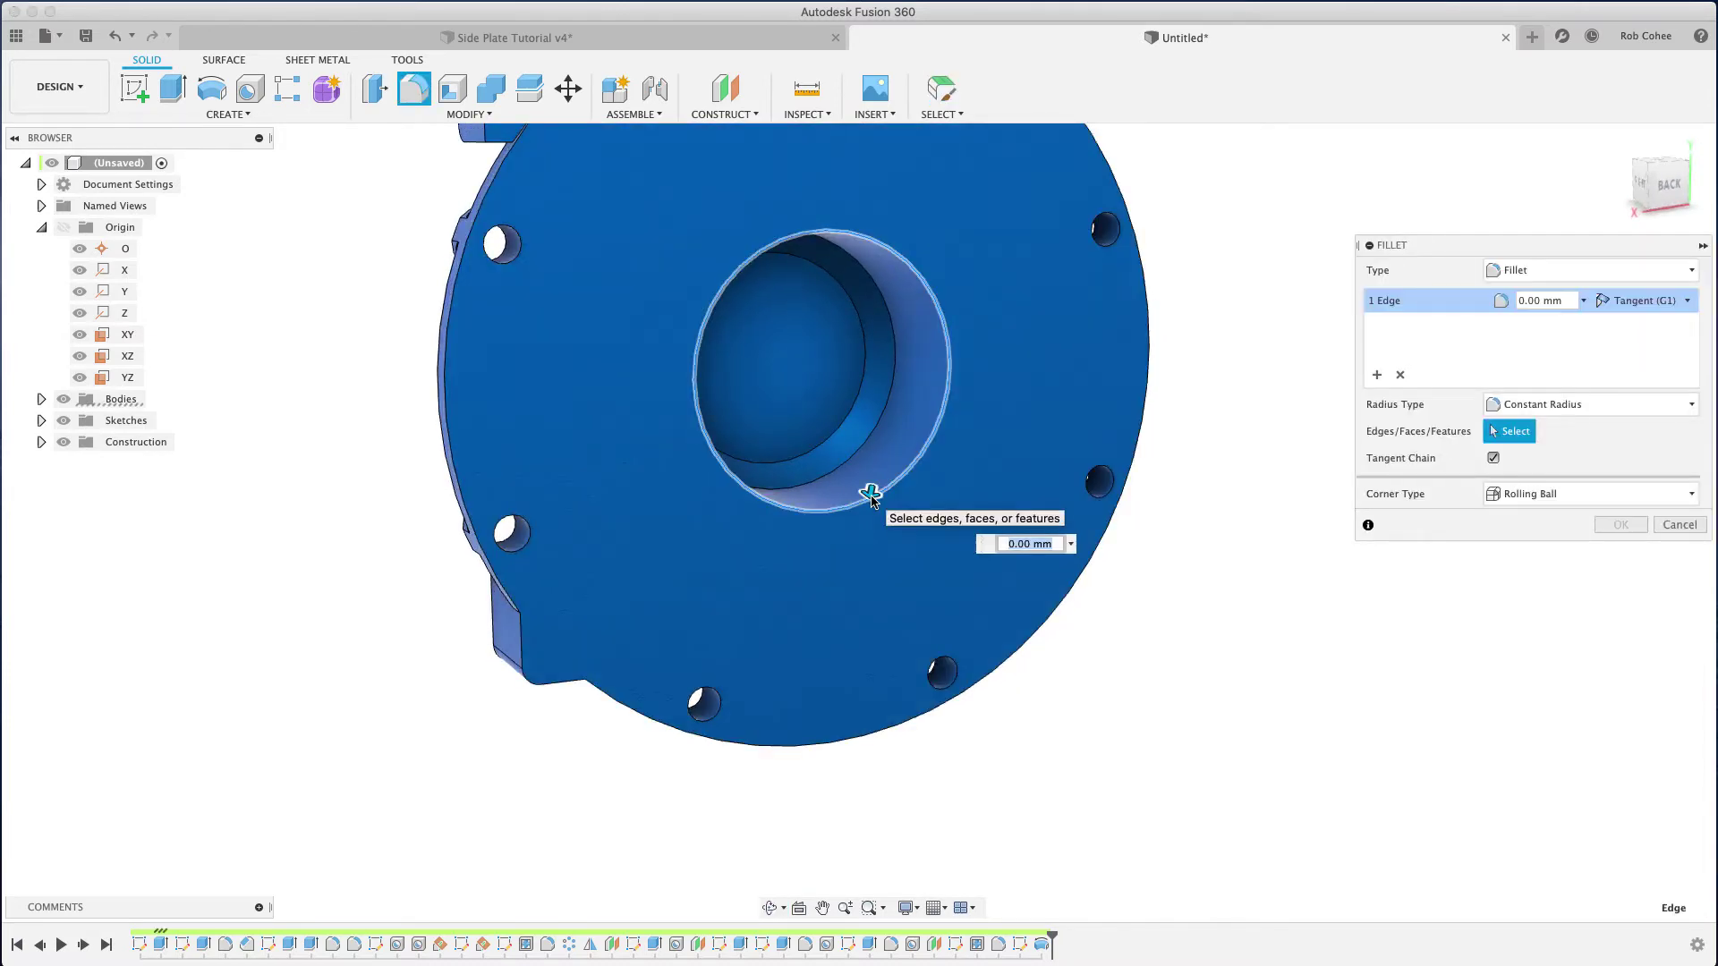
pyautogui.press('Return')
pyautogui.scroll(2, 873, 499)
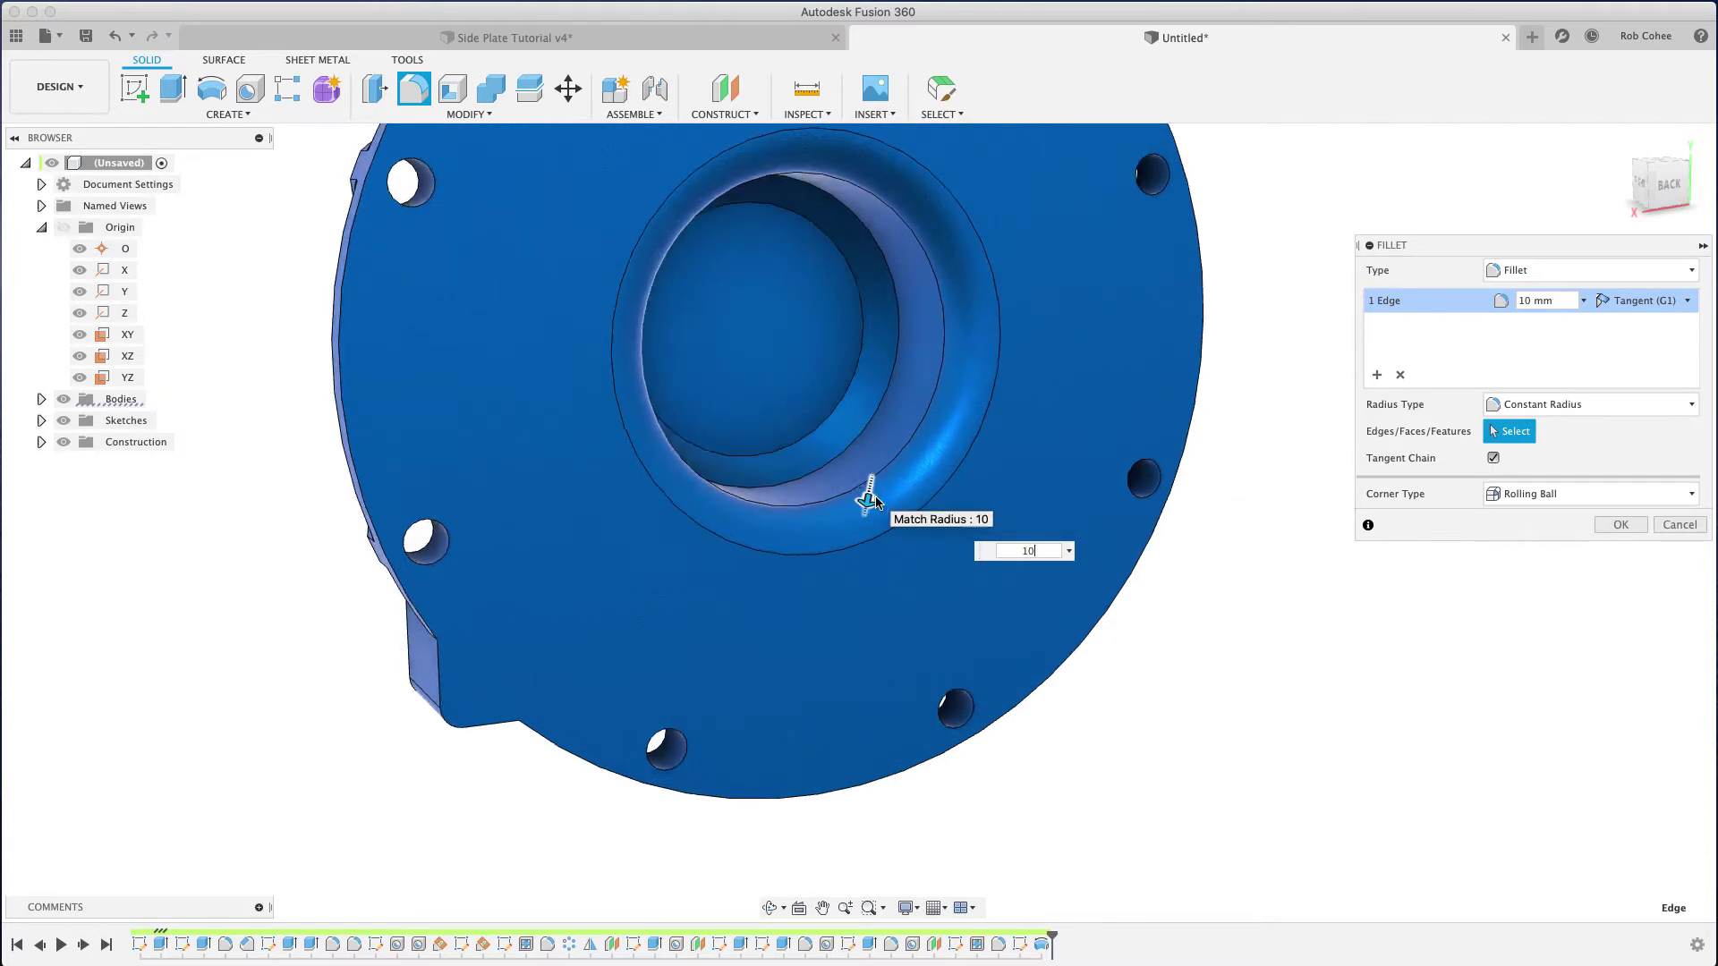
pyautogui.scroll(2, 868, 501)
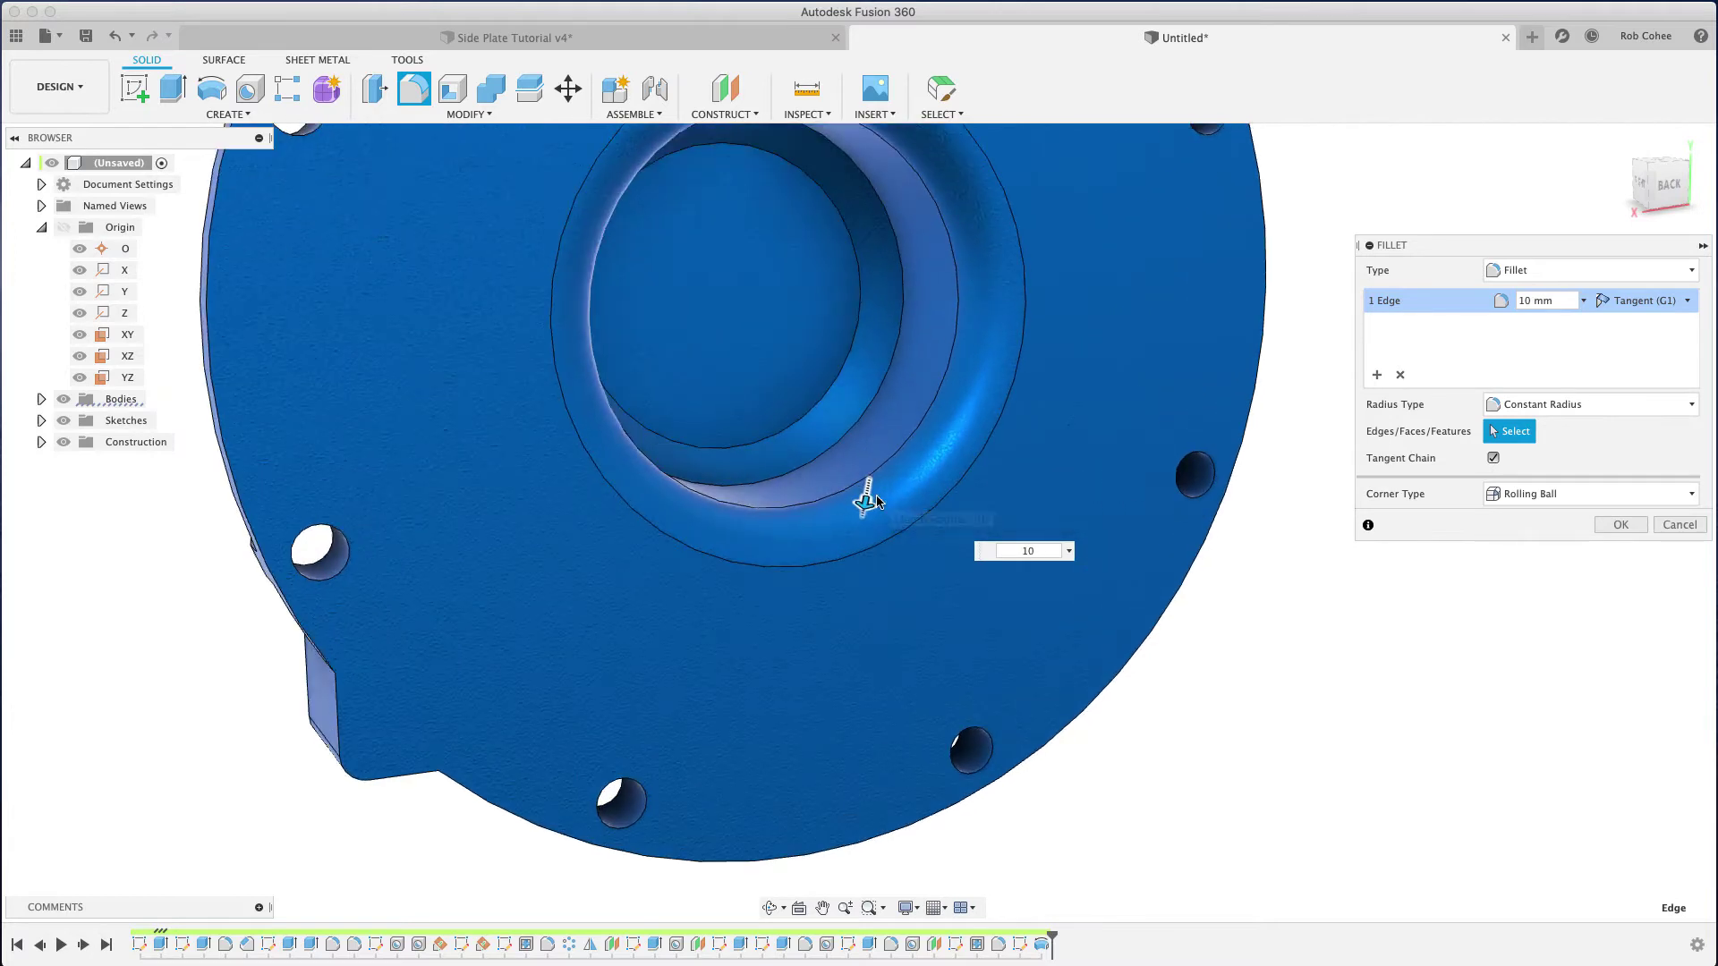
pyautogui.click(1377, 374)
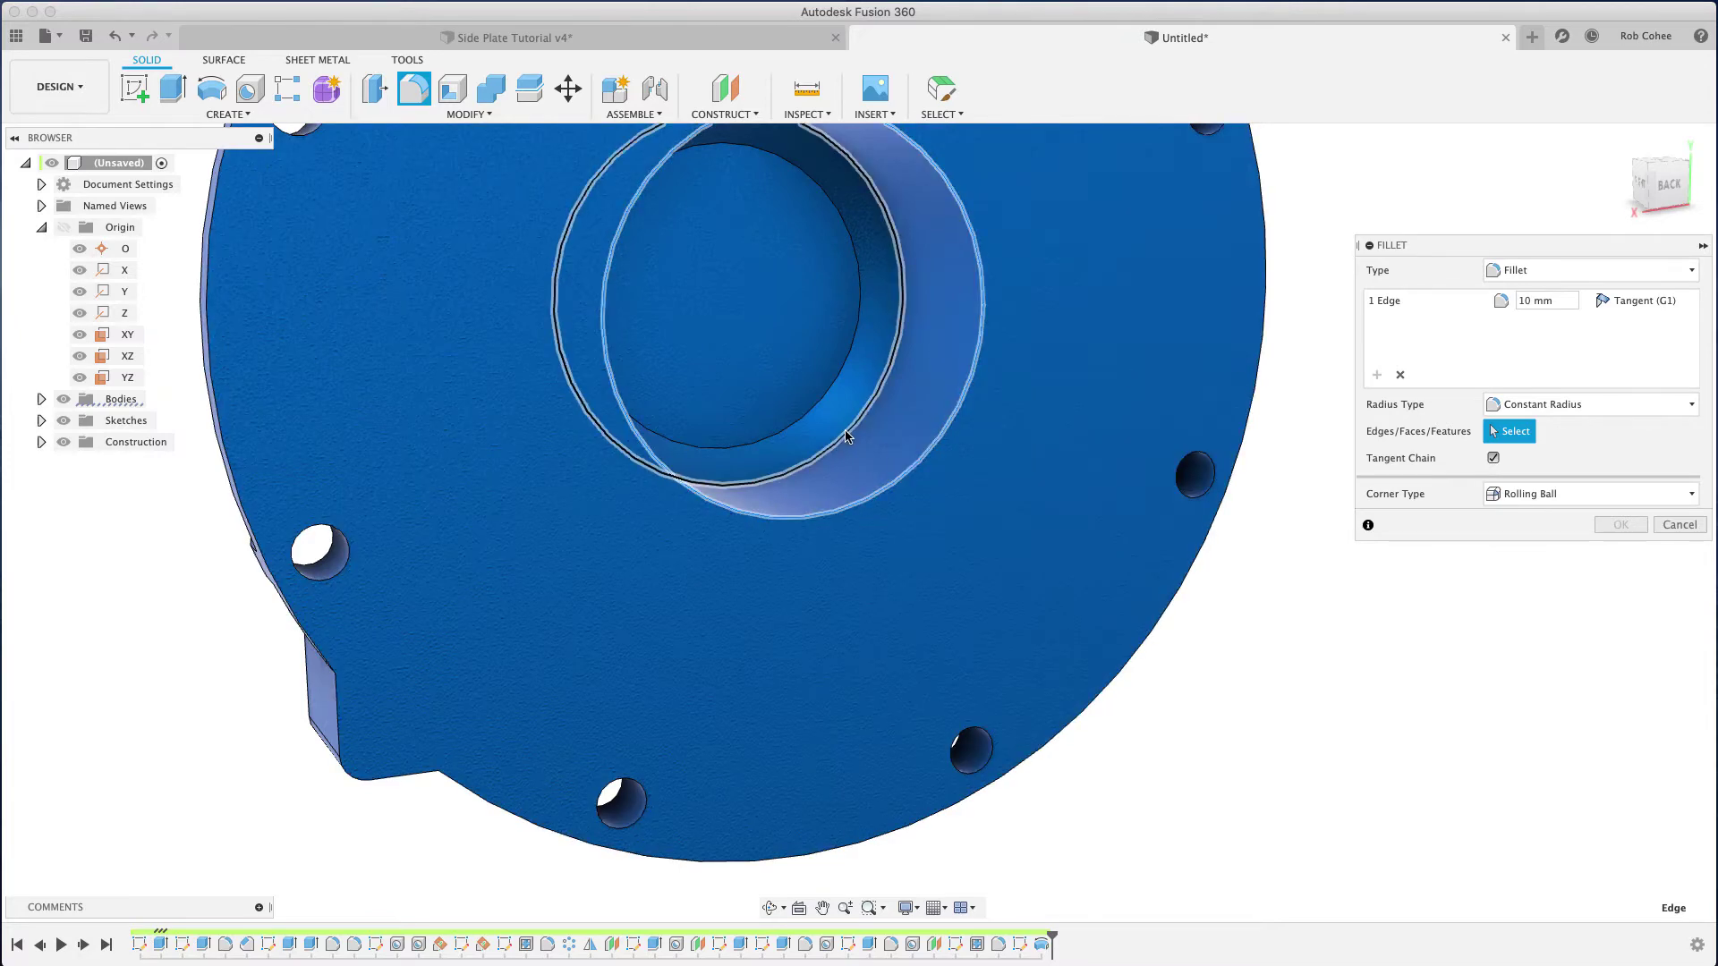
# Step: Add a 1 mm fillet set on the two inner hole edges, apply, and return Home
pyautogui.click(845, 437)
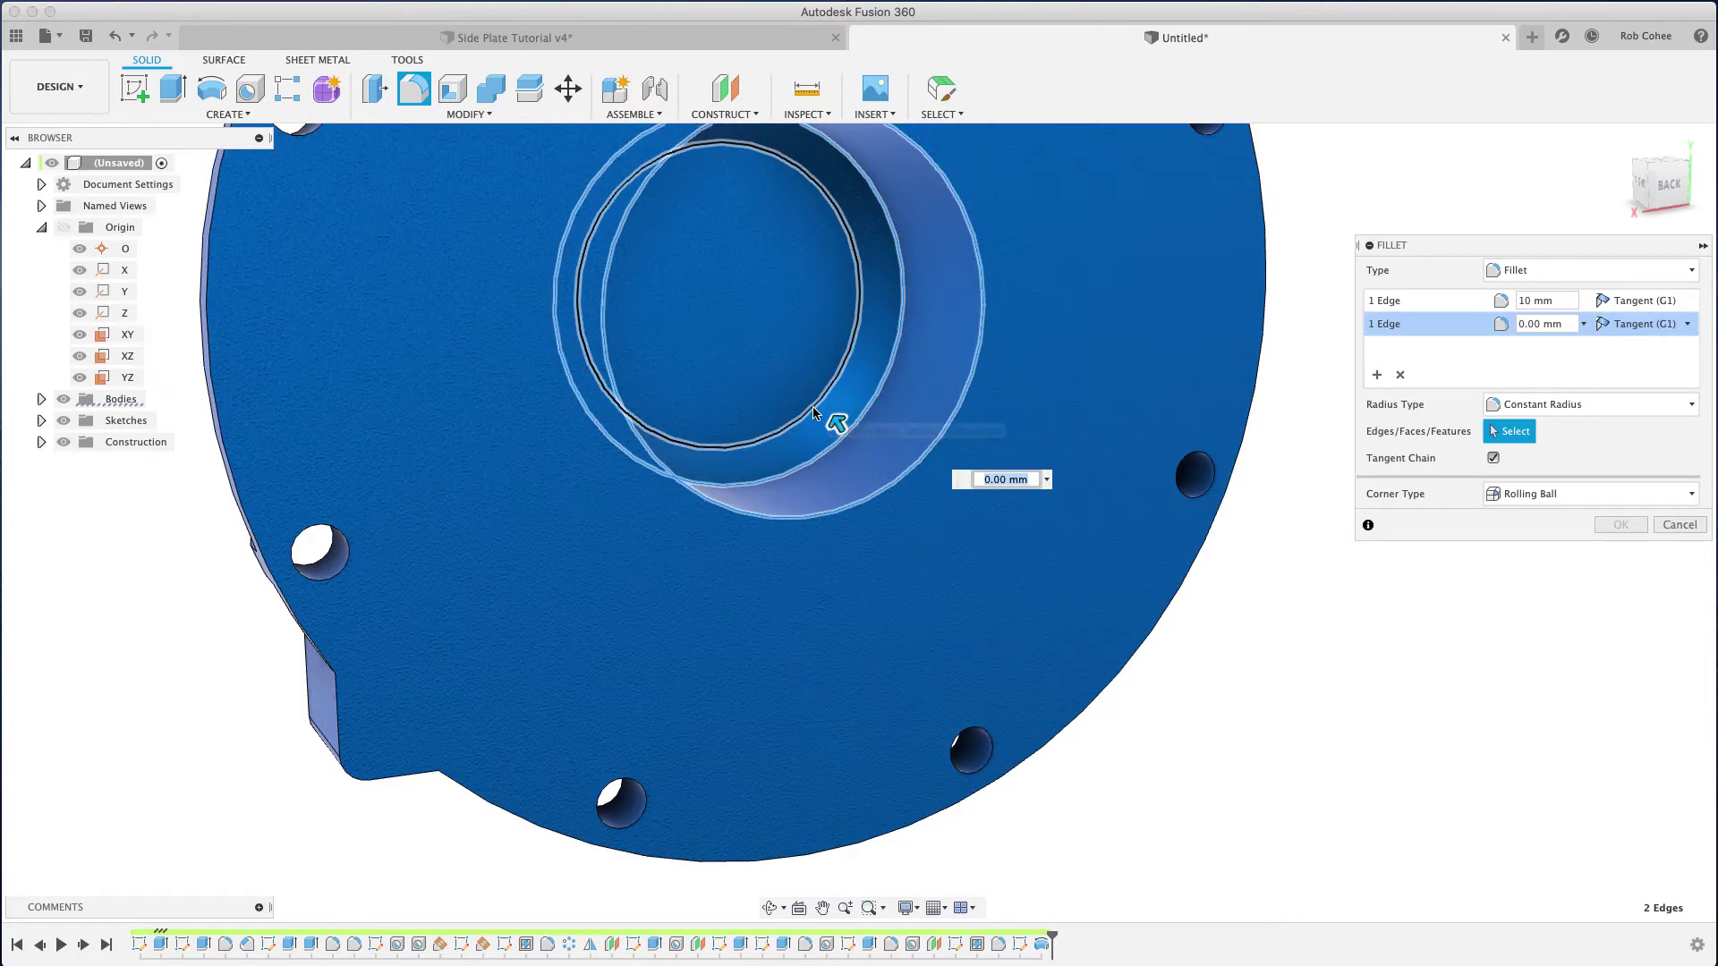
pyautogui.click(814, 413)
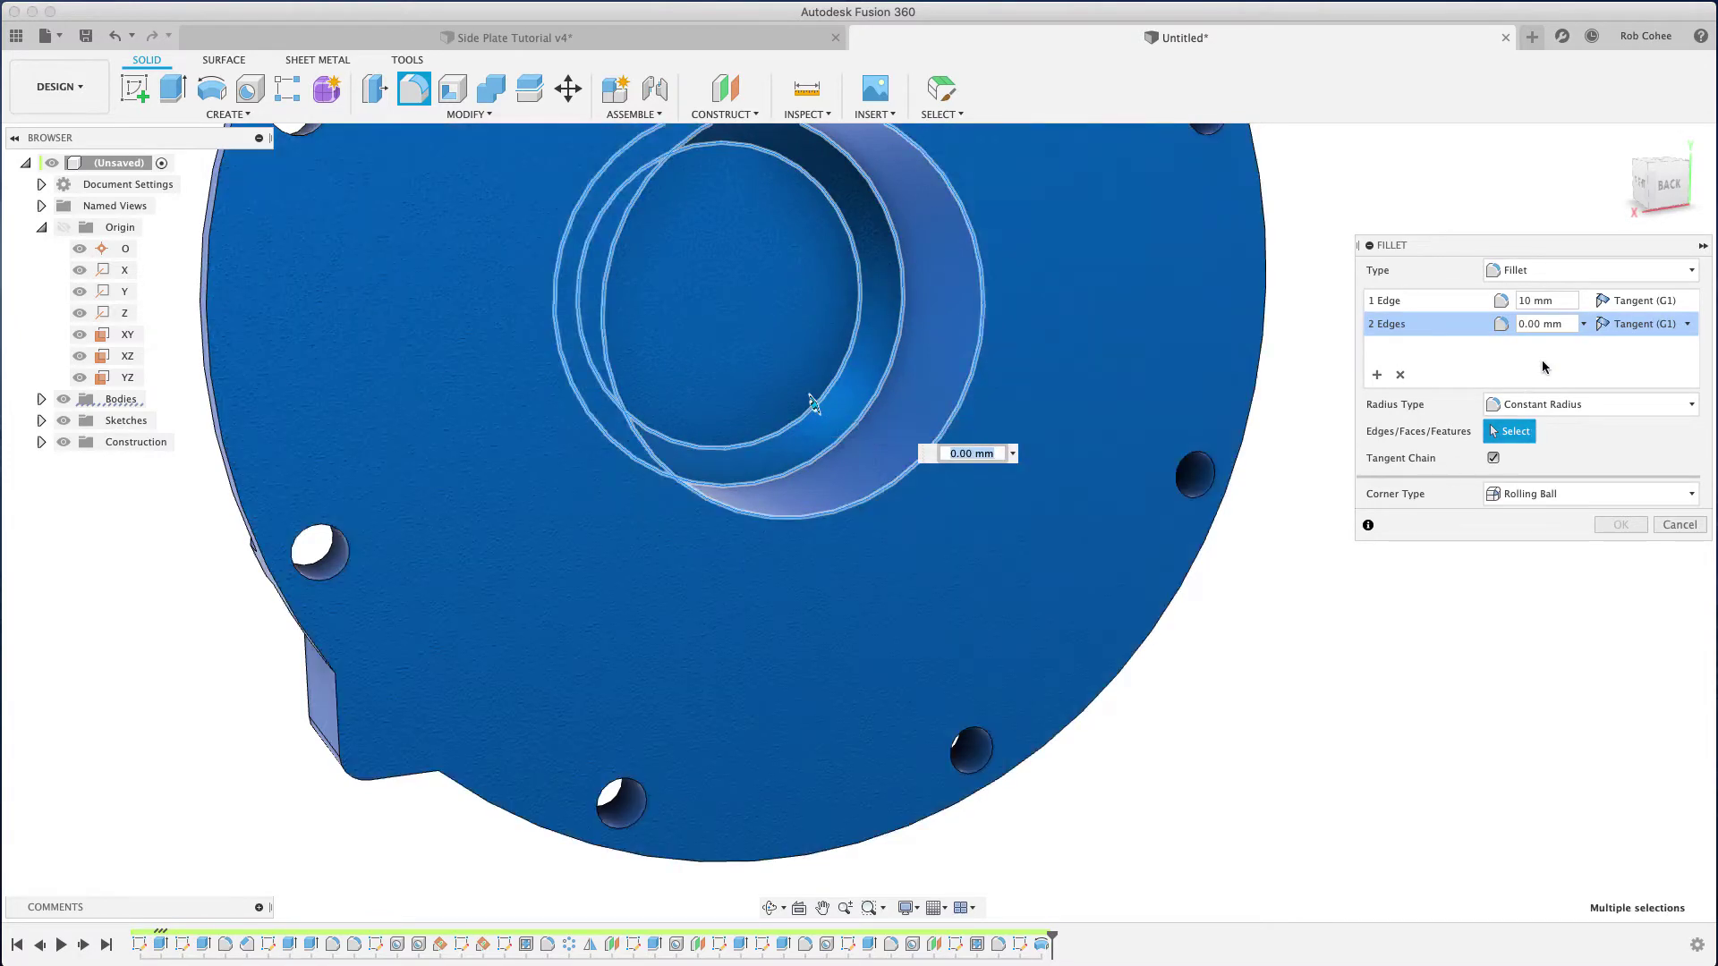
pyautogui.click(1568, 325)
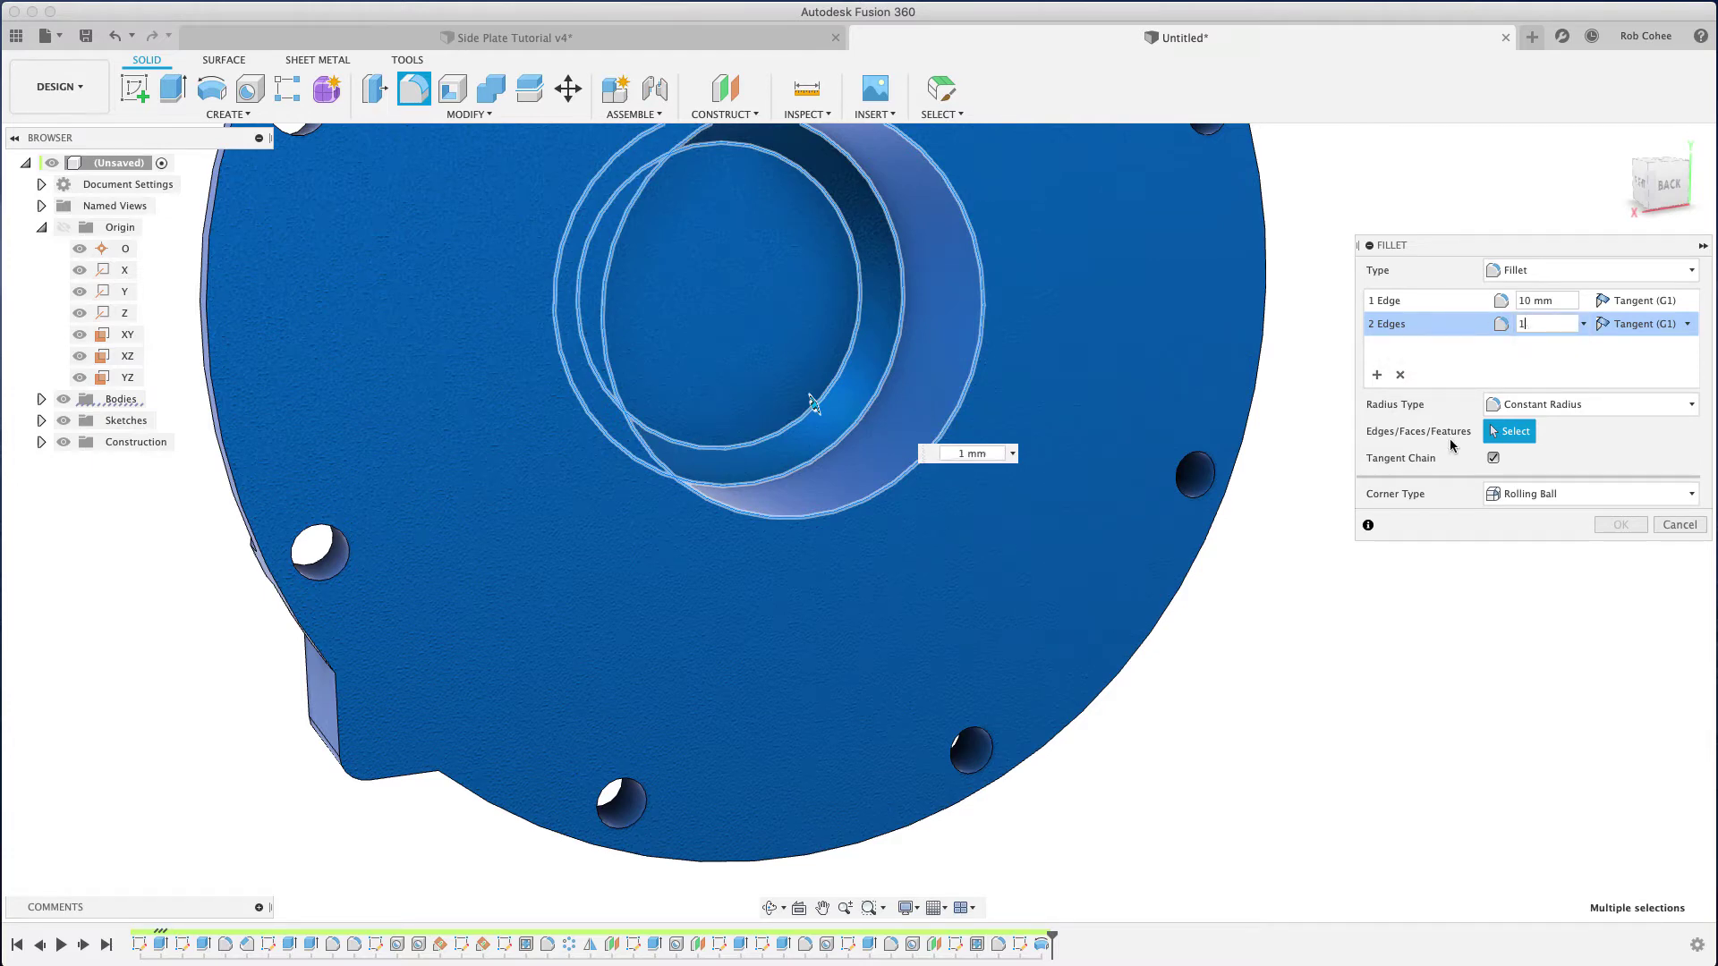
pyautogui.write('1')
pyautogui.click(1620, 525)
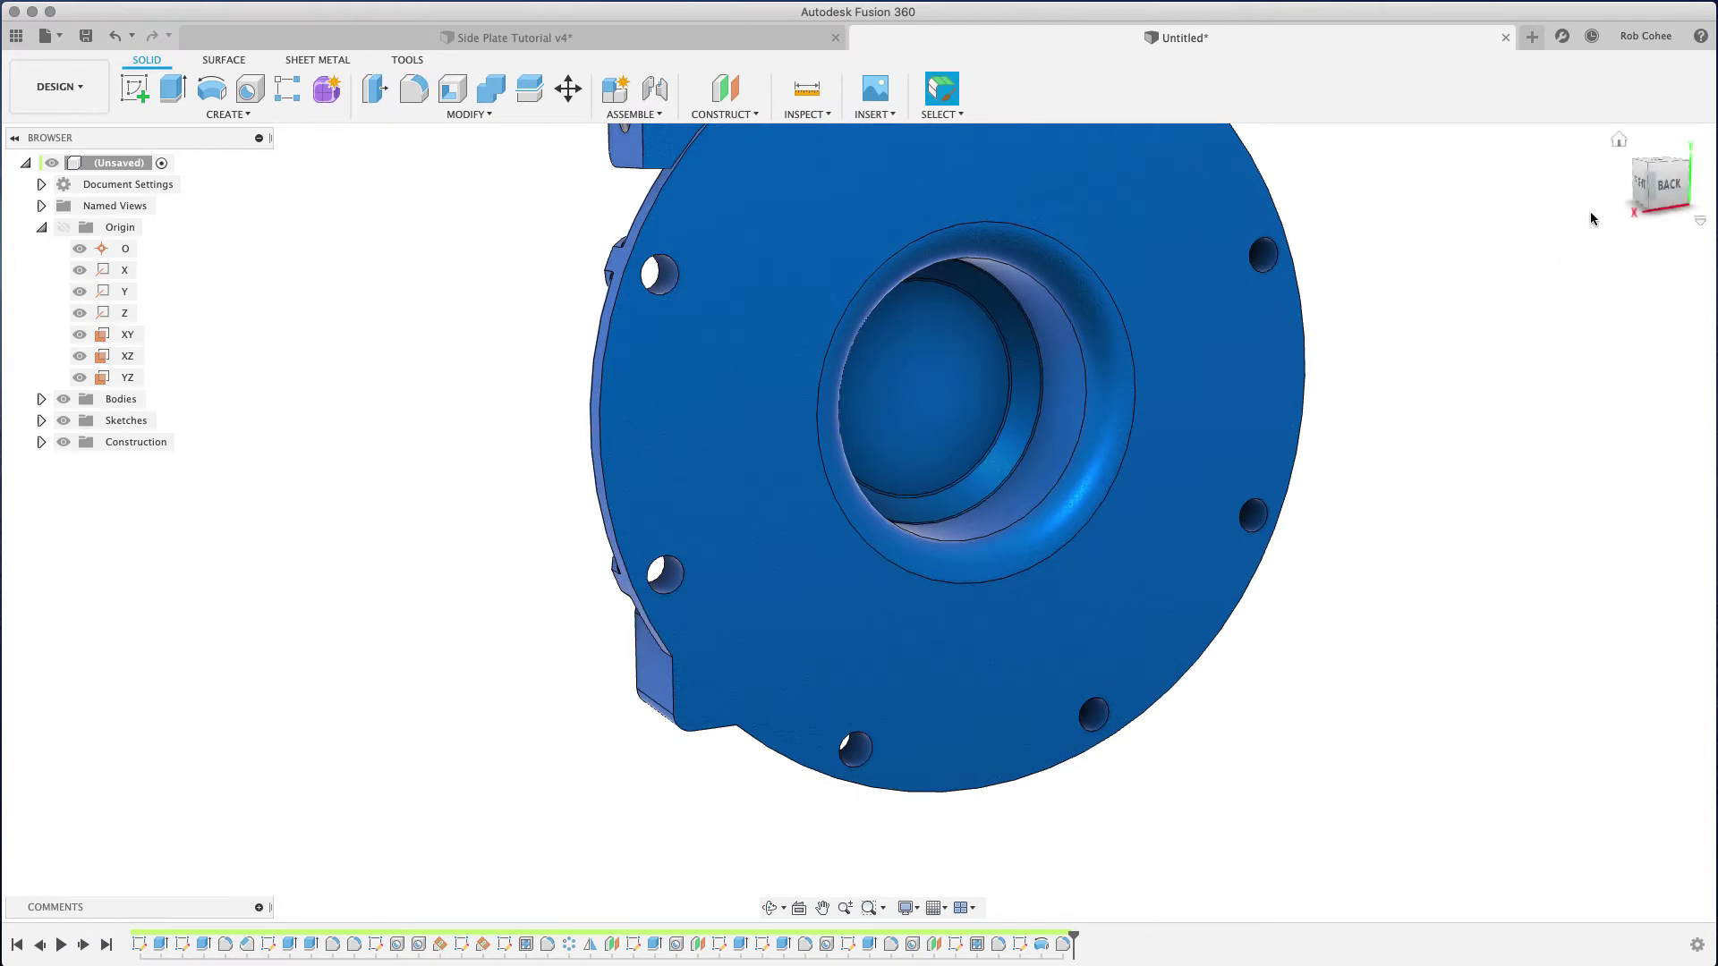
pyautogui.click(1619, 139)
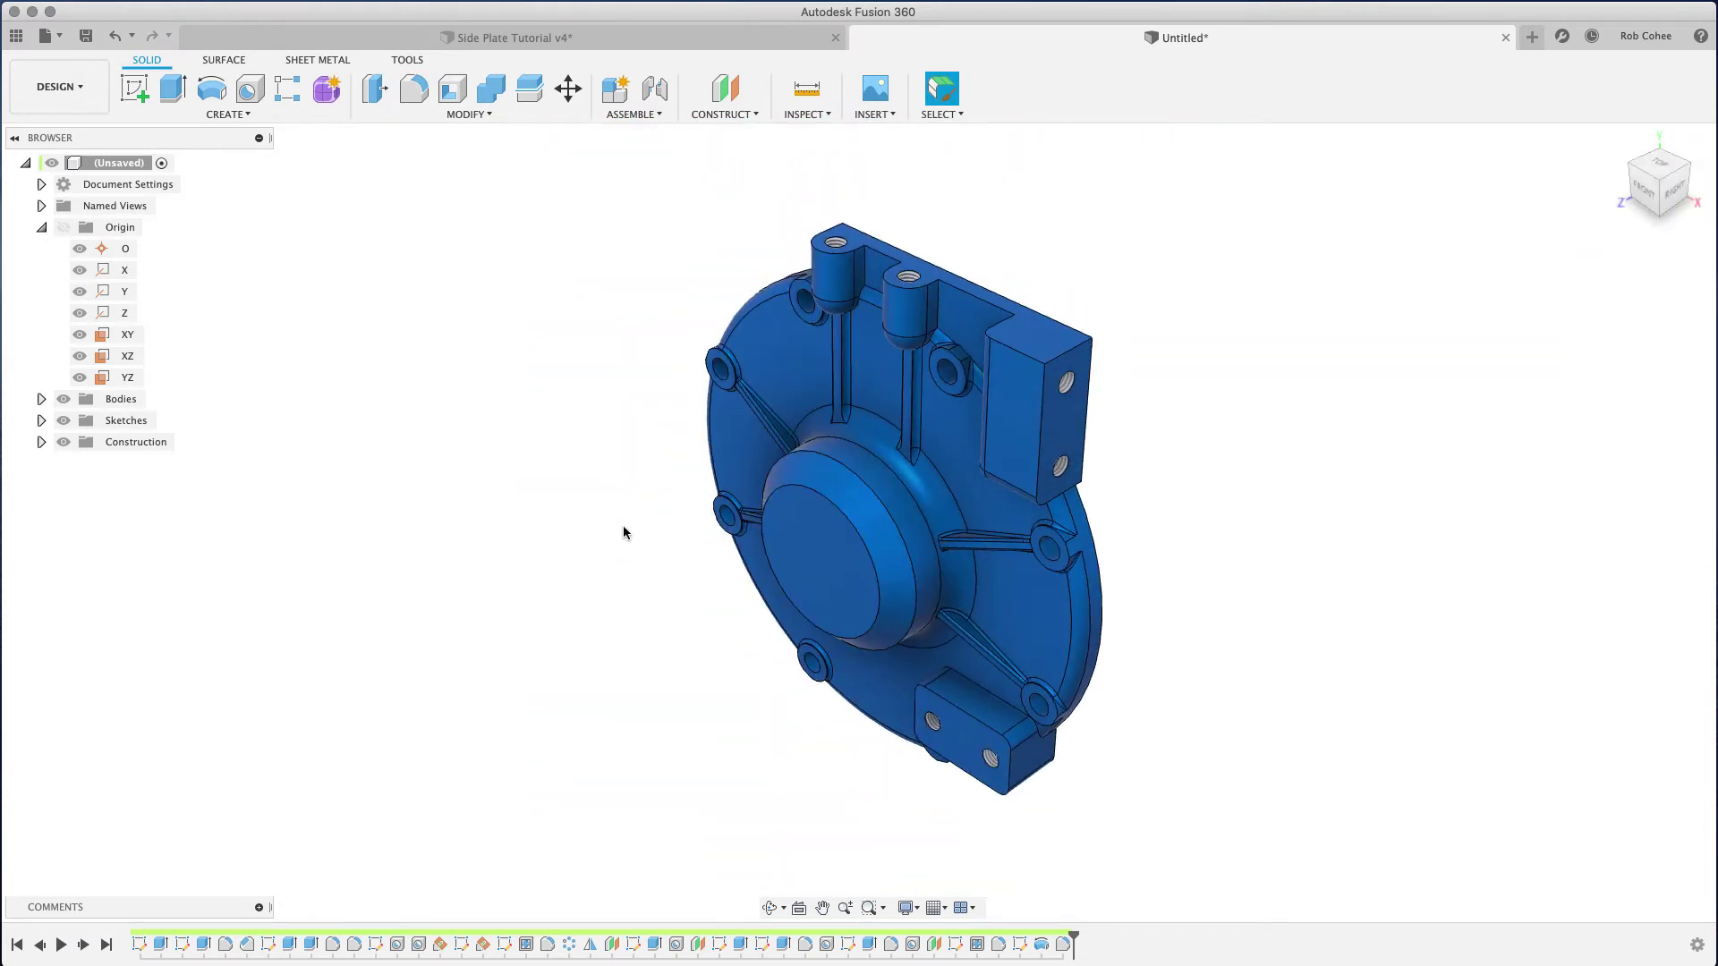
# Step: Place a Simple 55 mm diameter hole with All extents on the central boss face
pyautogui.press('h')
pyautogui.click(825, 556)
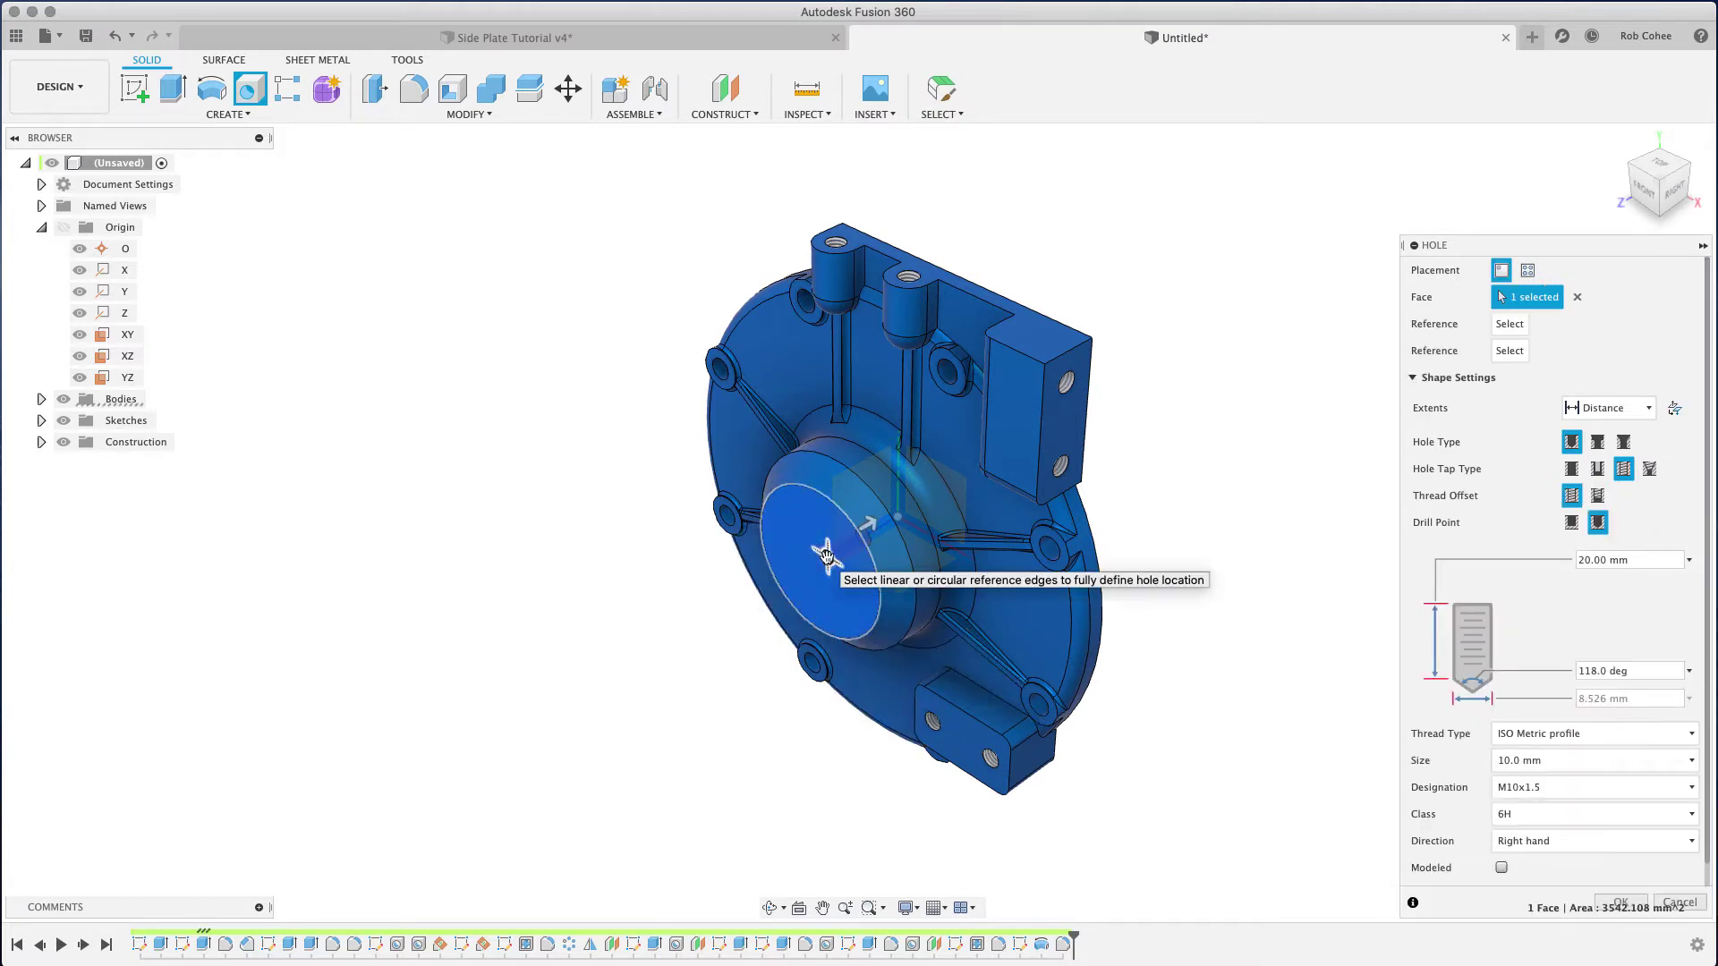
pyautogui.moveTo(825, 556); pyautogui.dragTo(819, 561)
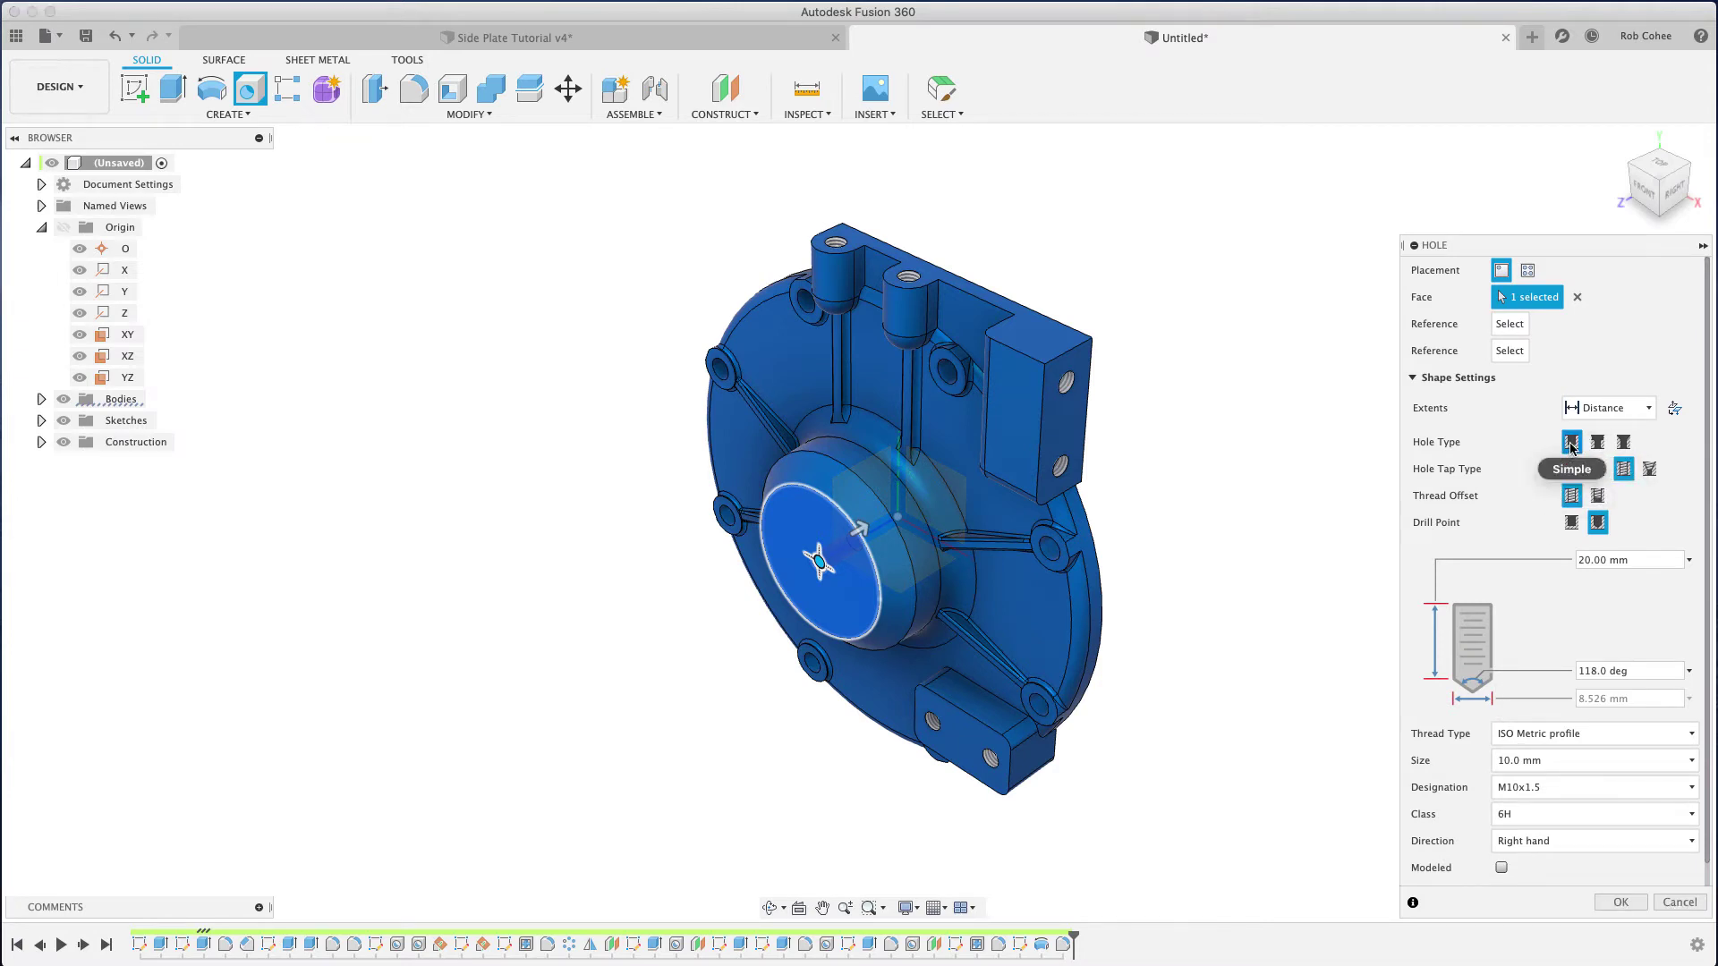
pyautogui.click(1571, 468)
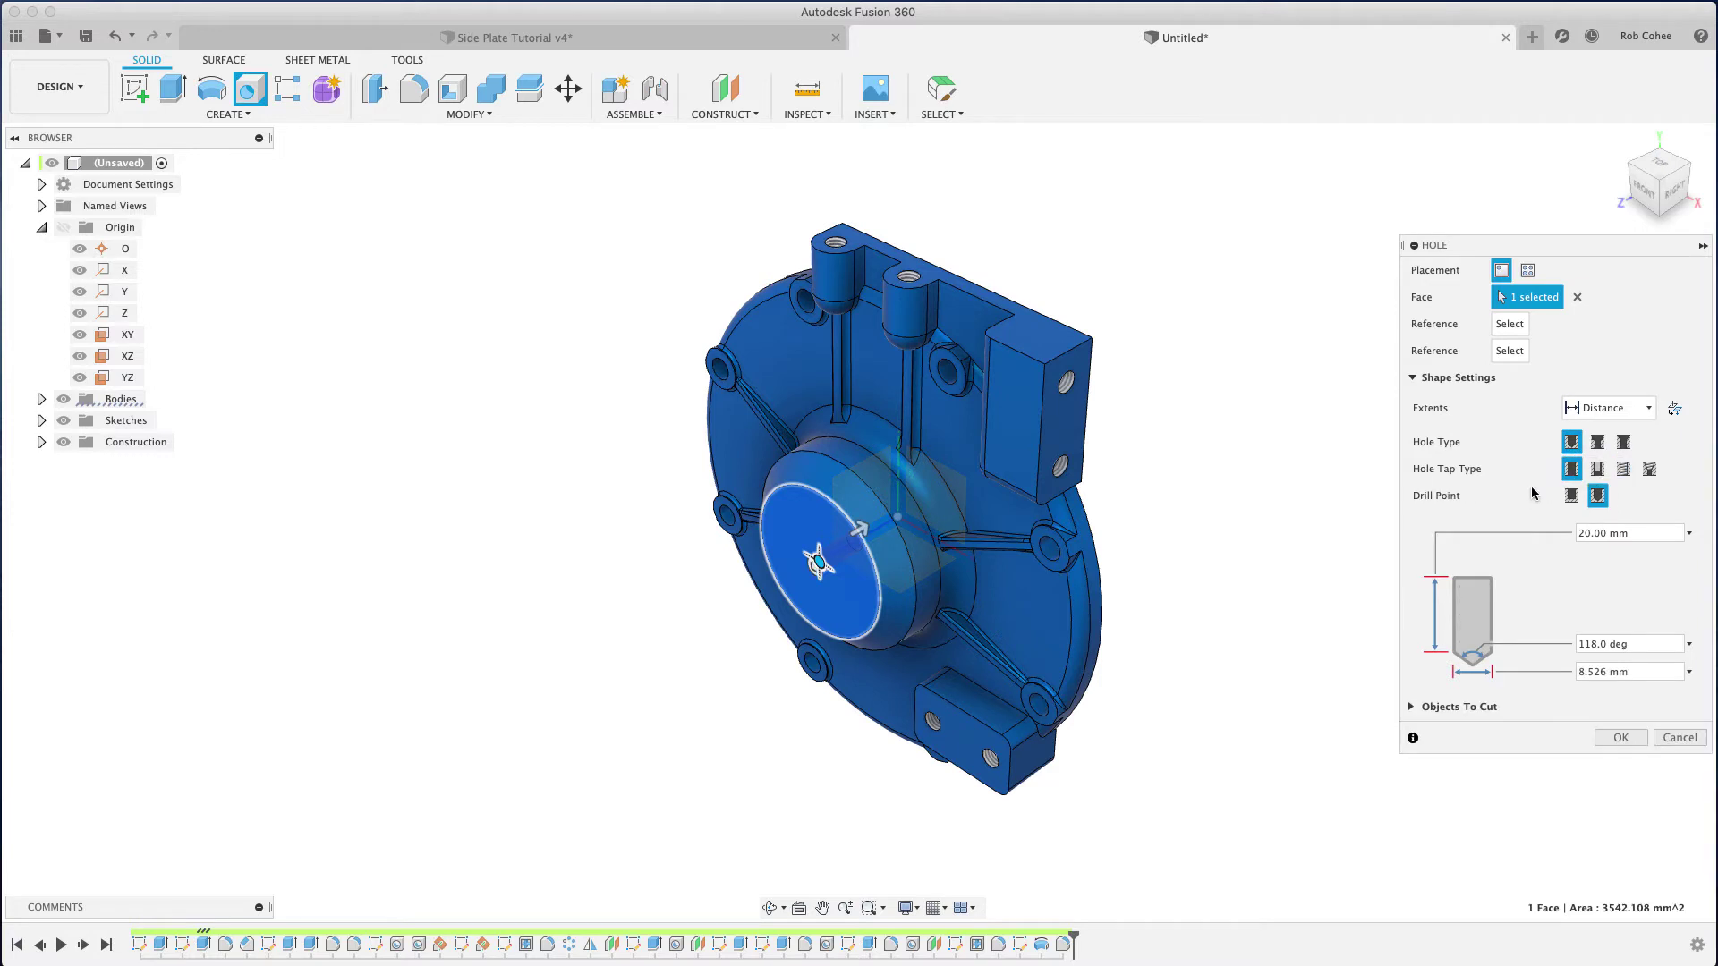
pyautogui.click(1611, 671)
pyautogui.write('55')
pyautogui.click(1608, 408)
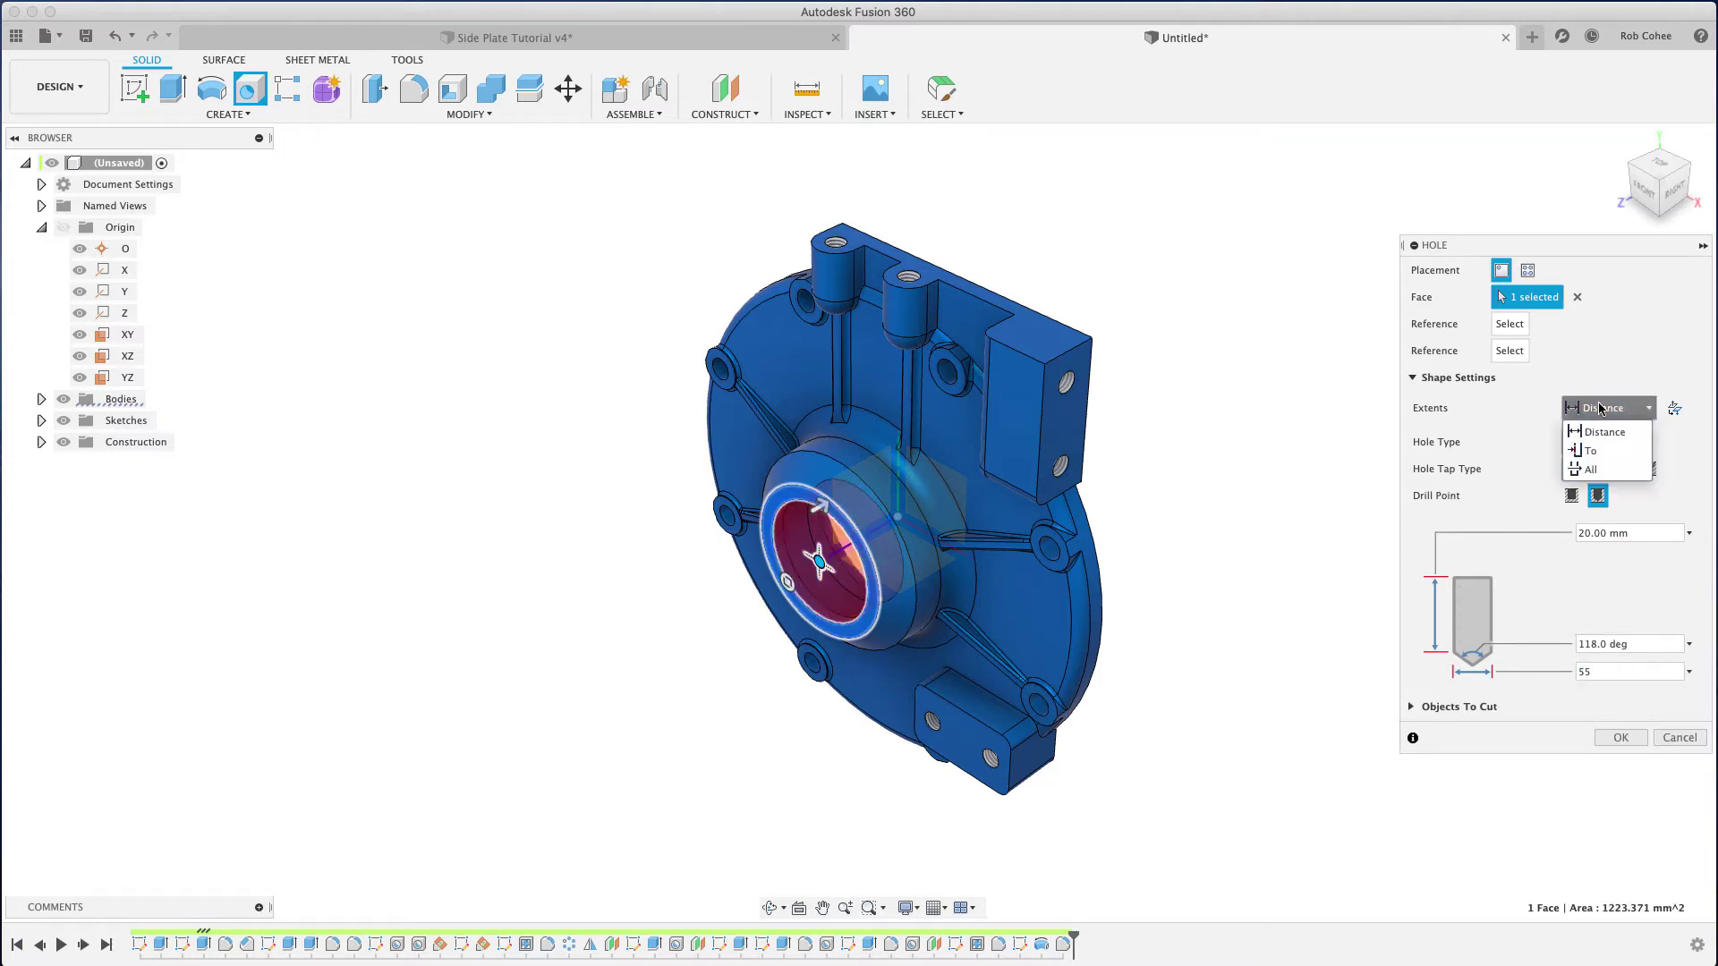
pyautogui.click(1588, 475)
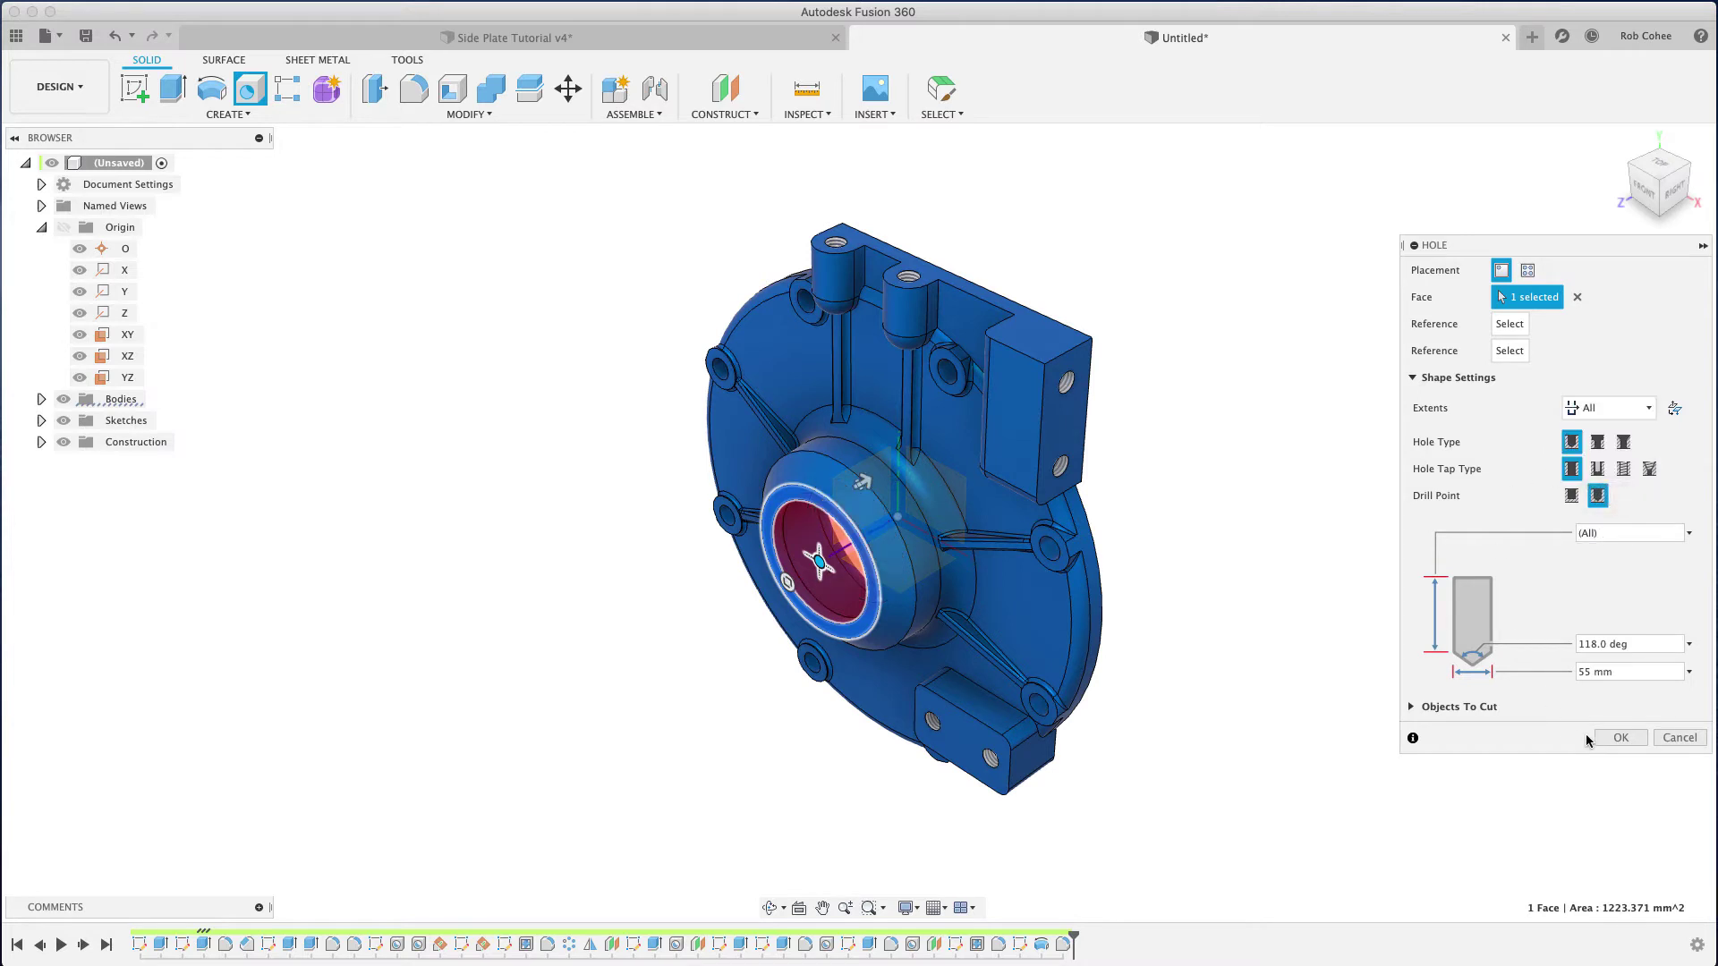
pyautogui.click(1620, 737)
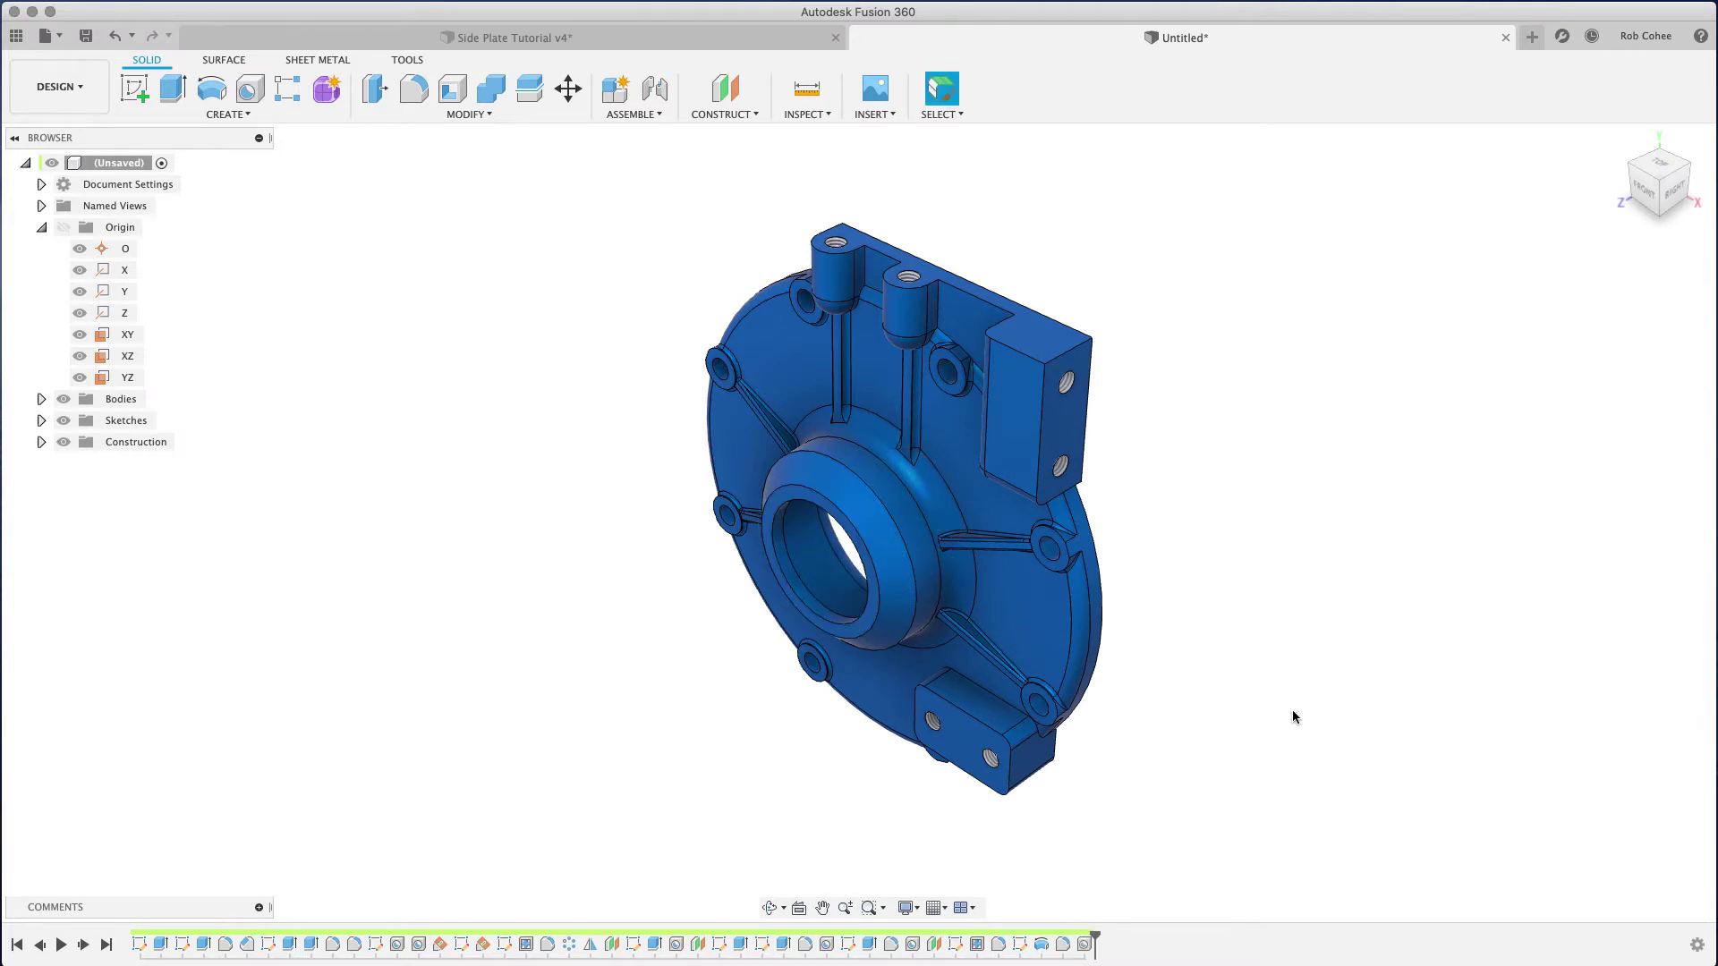
# Step: Orbit, switch to the FRONT view and zoom to fit the whole part
pyautogui.moveTo(1194, 736)
pyautogui.keyDown('shift'); pyautogui.mouseDown(button='middle')
pyautogui.moveTo(1215, 699)
pyautogui.moveTo(1243, 716)
pyautogui.moveTo(1285, 706)
pyautogui.moveTo(1226, 716)
pyautogui.moveTo(1229, 732)
pyautogui.mouseUp(button='middle'); pyautogui.keyUp('shift')
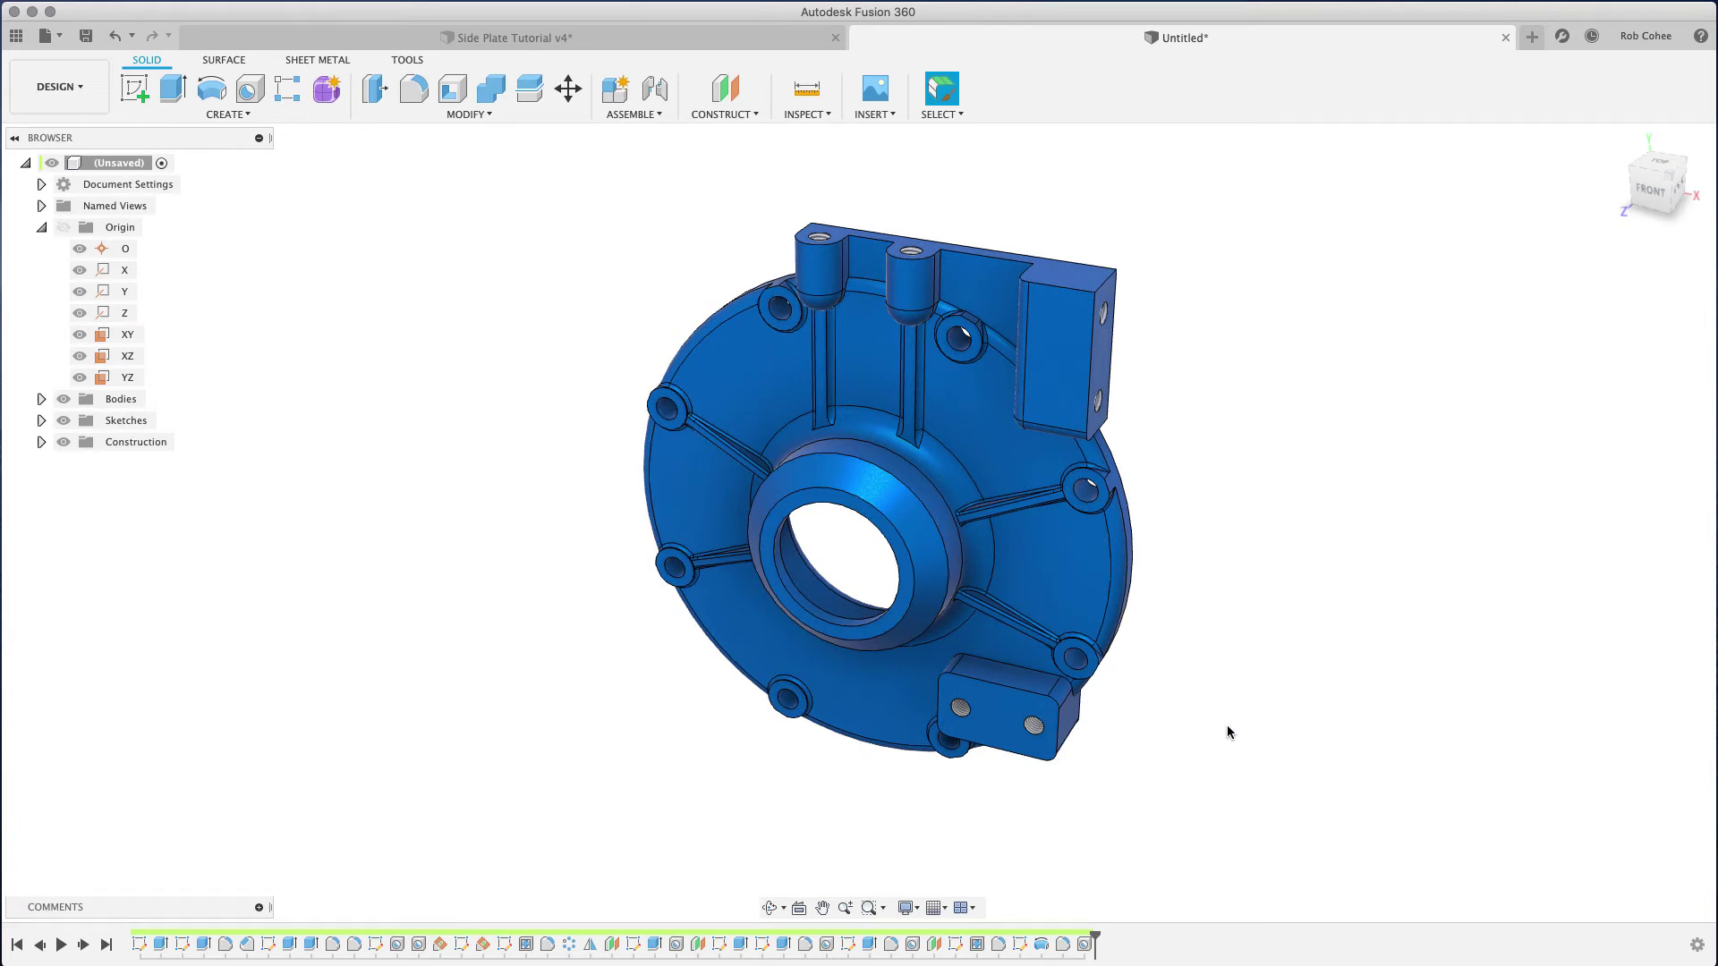
pyautogui.moveTo(1653, 188)
pyautogui.click(1641, 184)
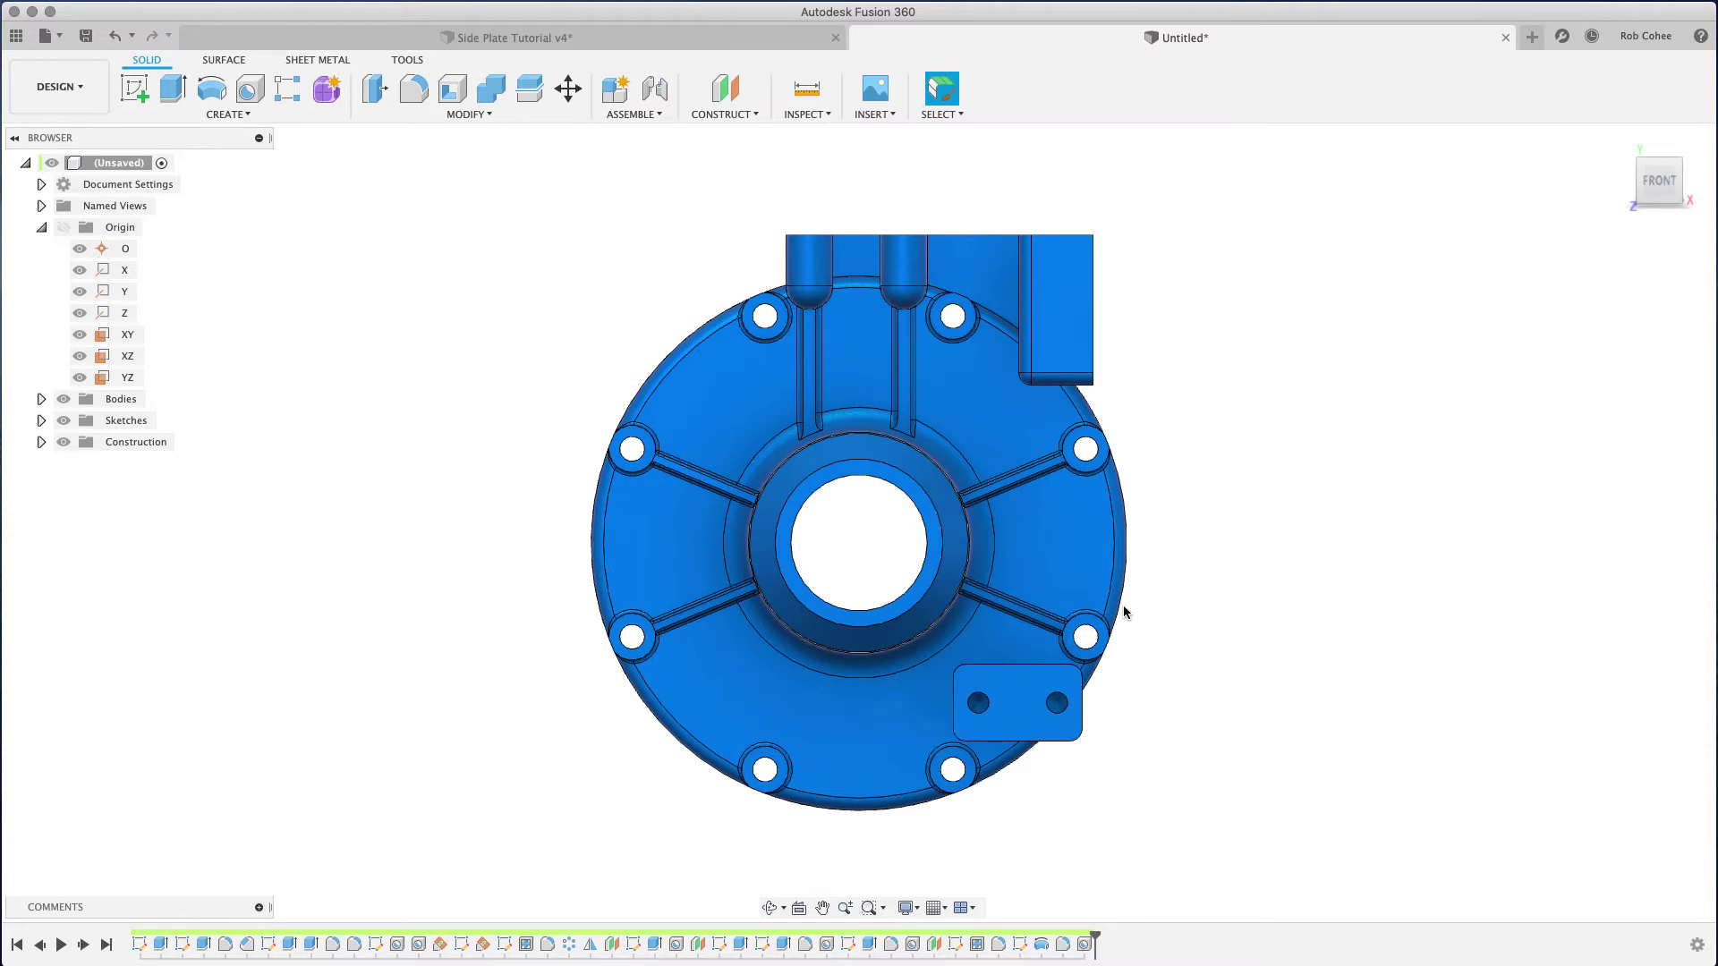
pyautogui.press('F6')
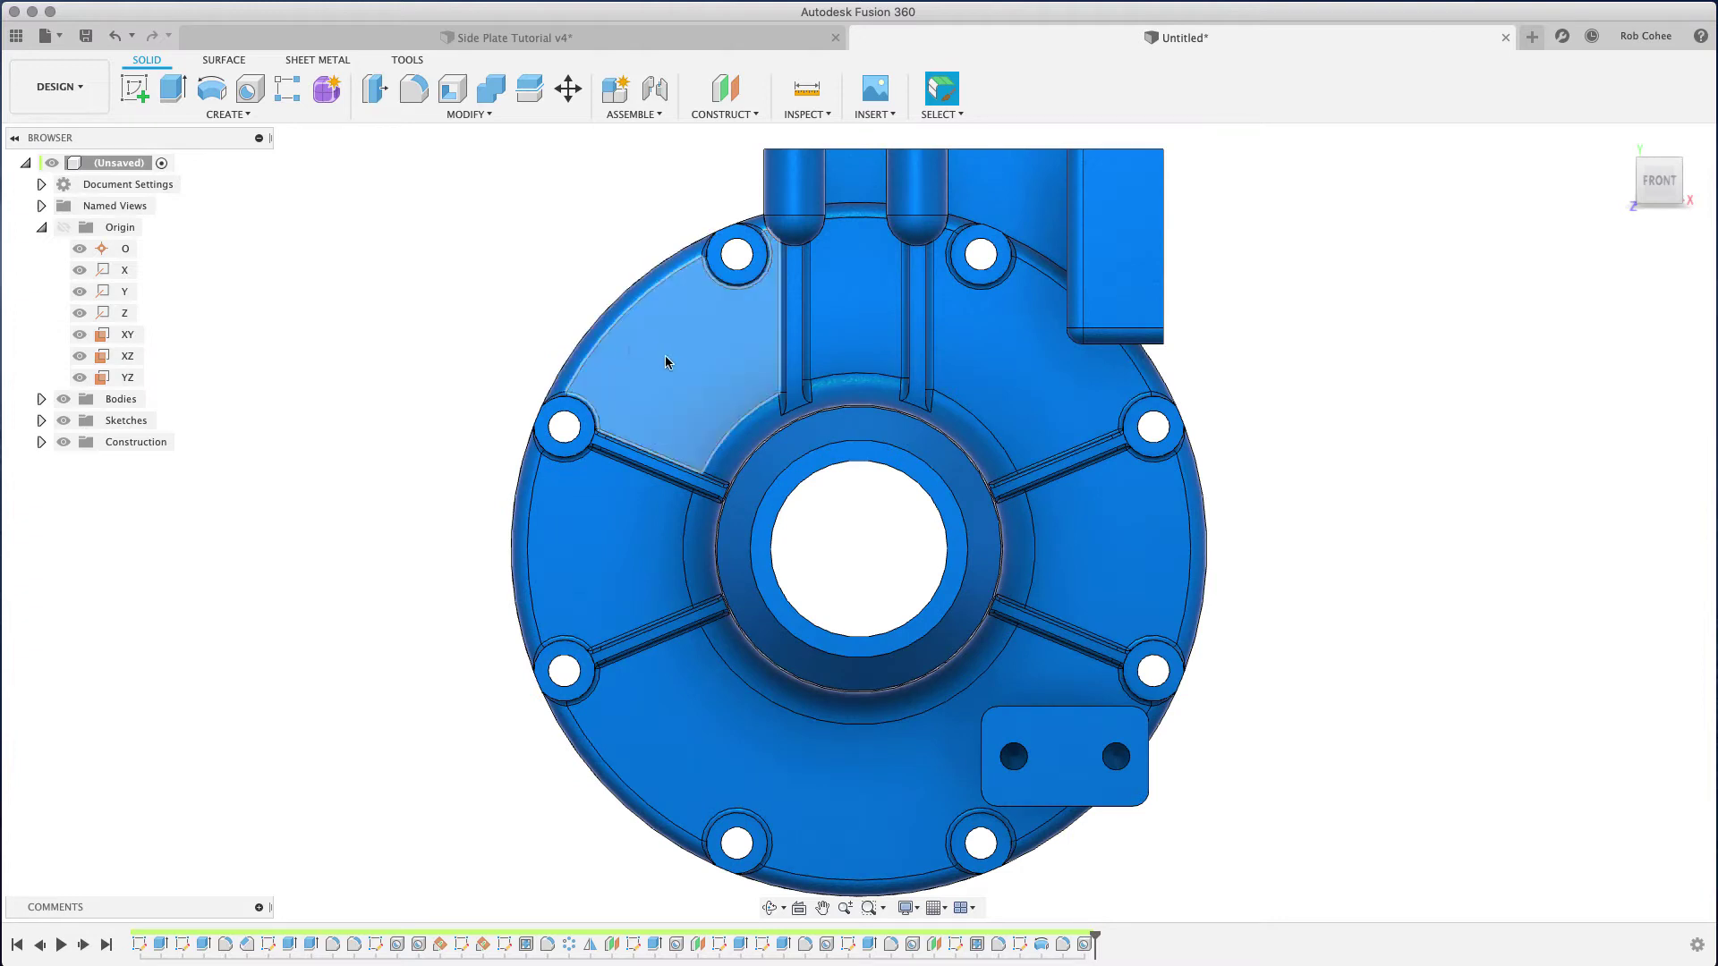
# Step: Create a new sketch on the upper-left pocket face and centre the view
pyautogui.click(670, 358)
pyautogui.rightClick(669, 358)
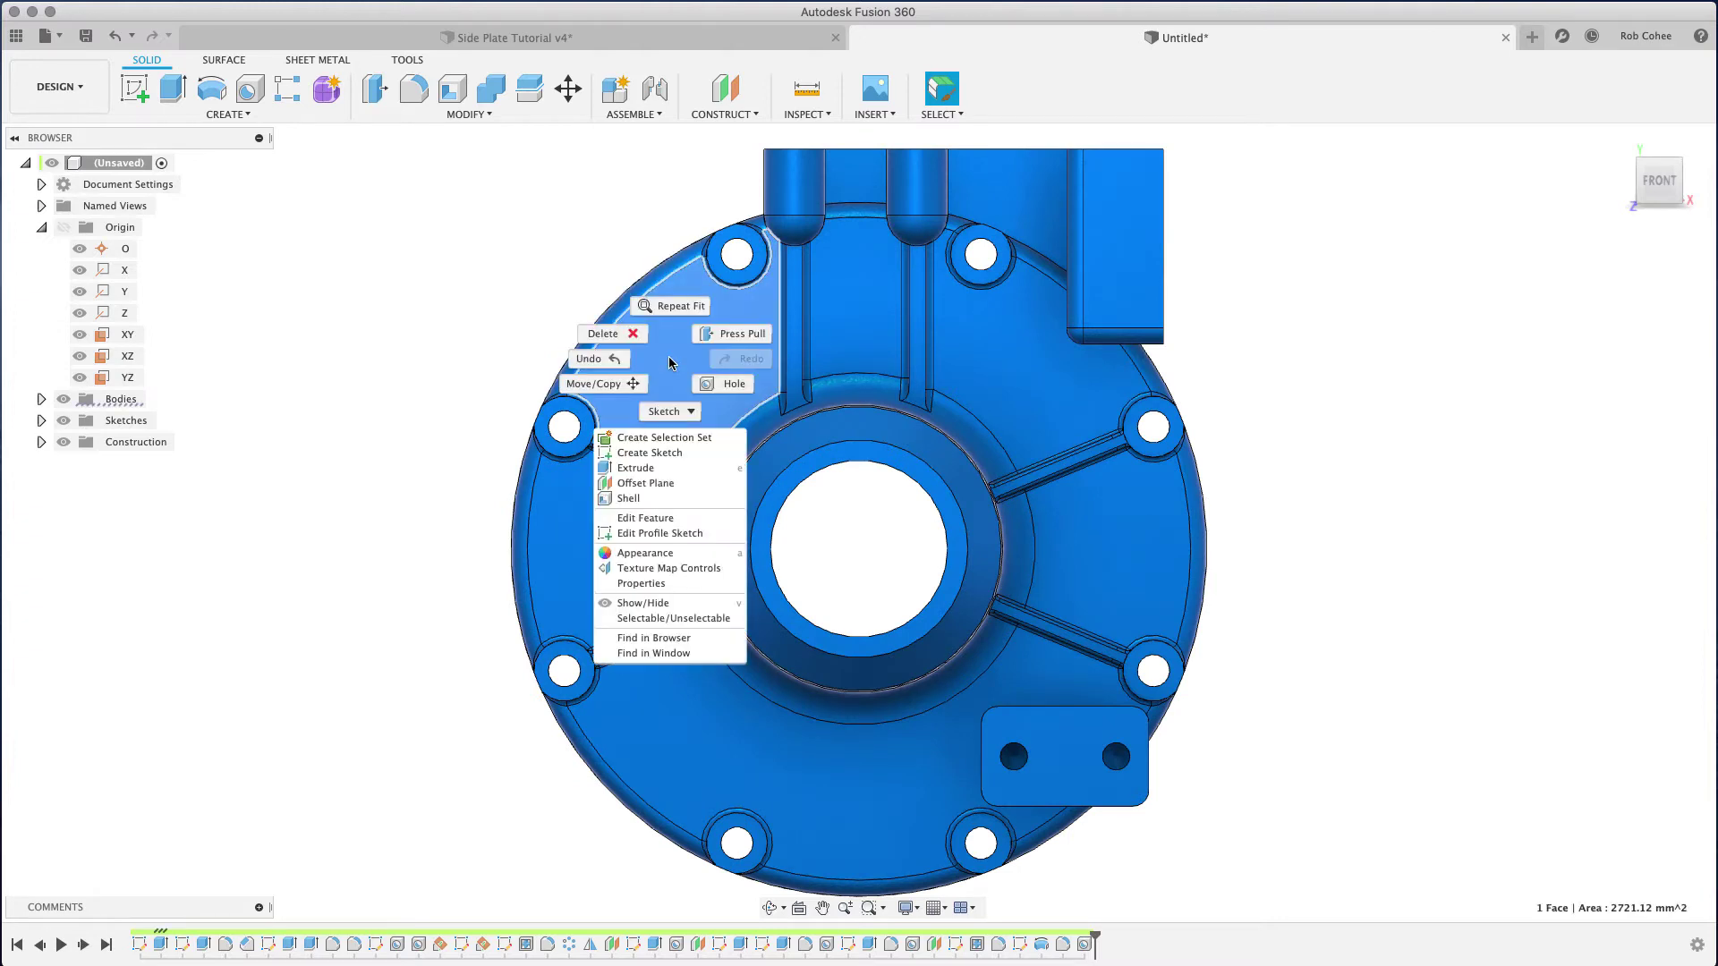
pyautogui.click(649, 452)
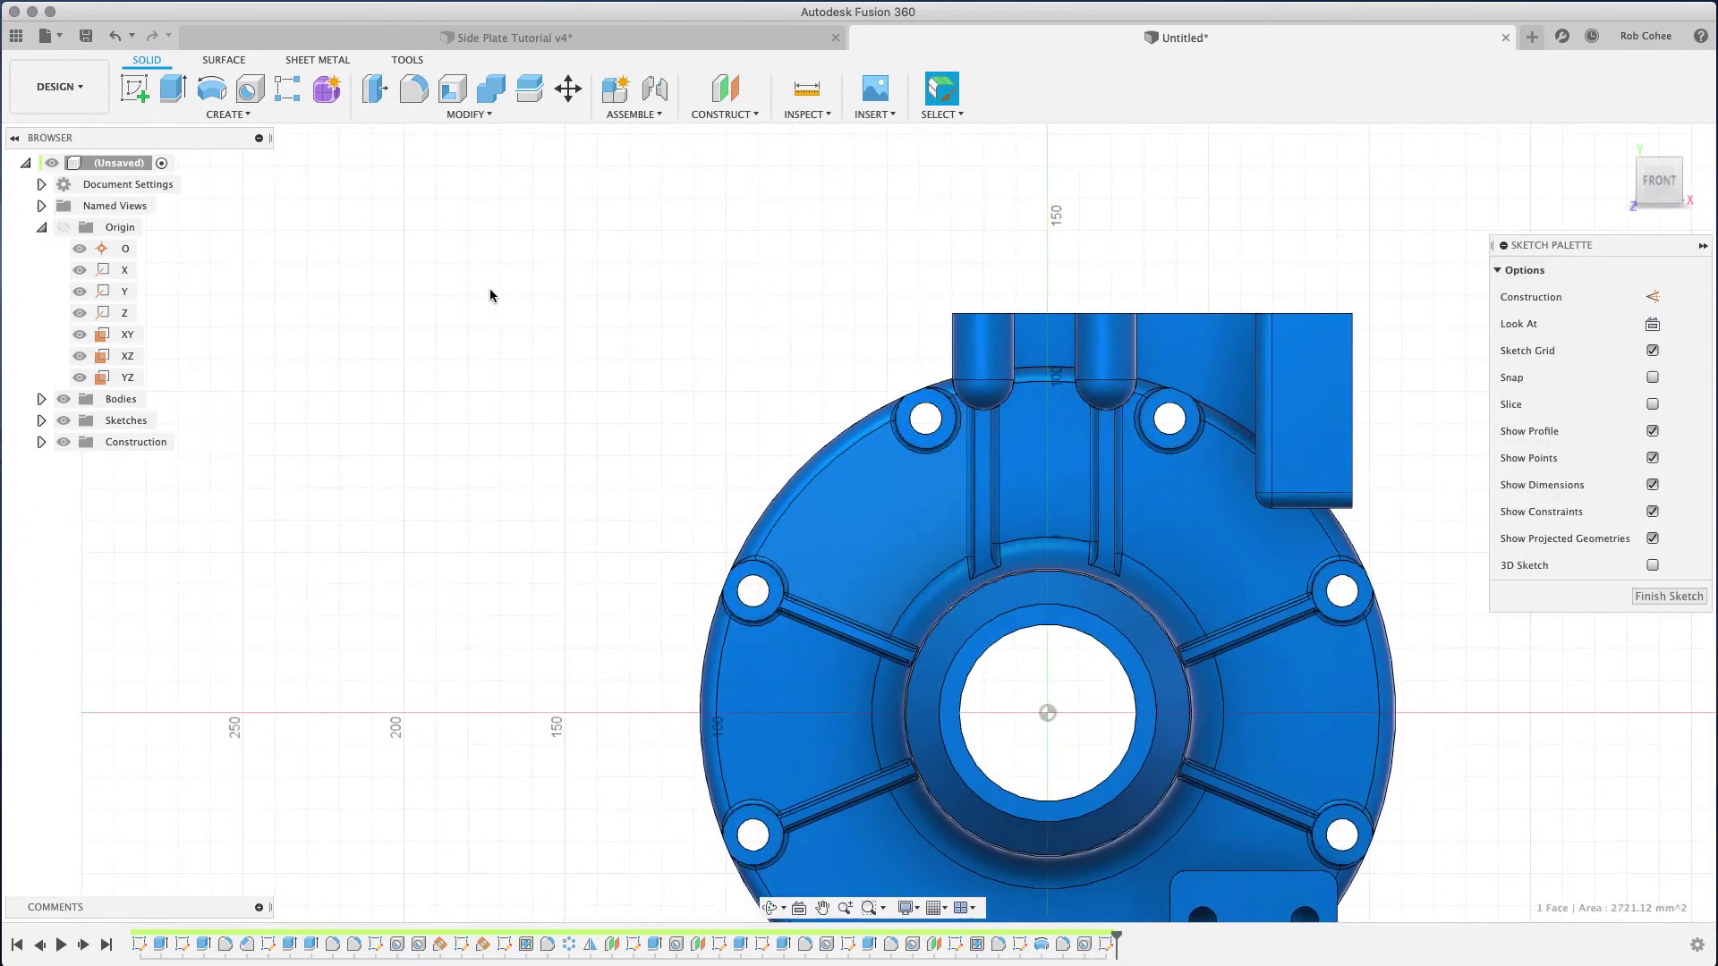
pyautogui.moveTo(633, 328); pyautogui.dragTo(498, 192, button='middle')
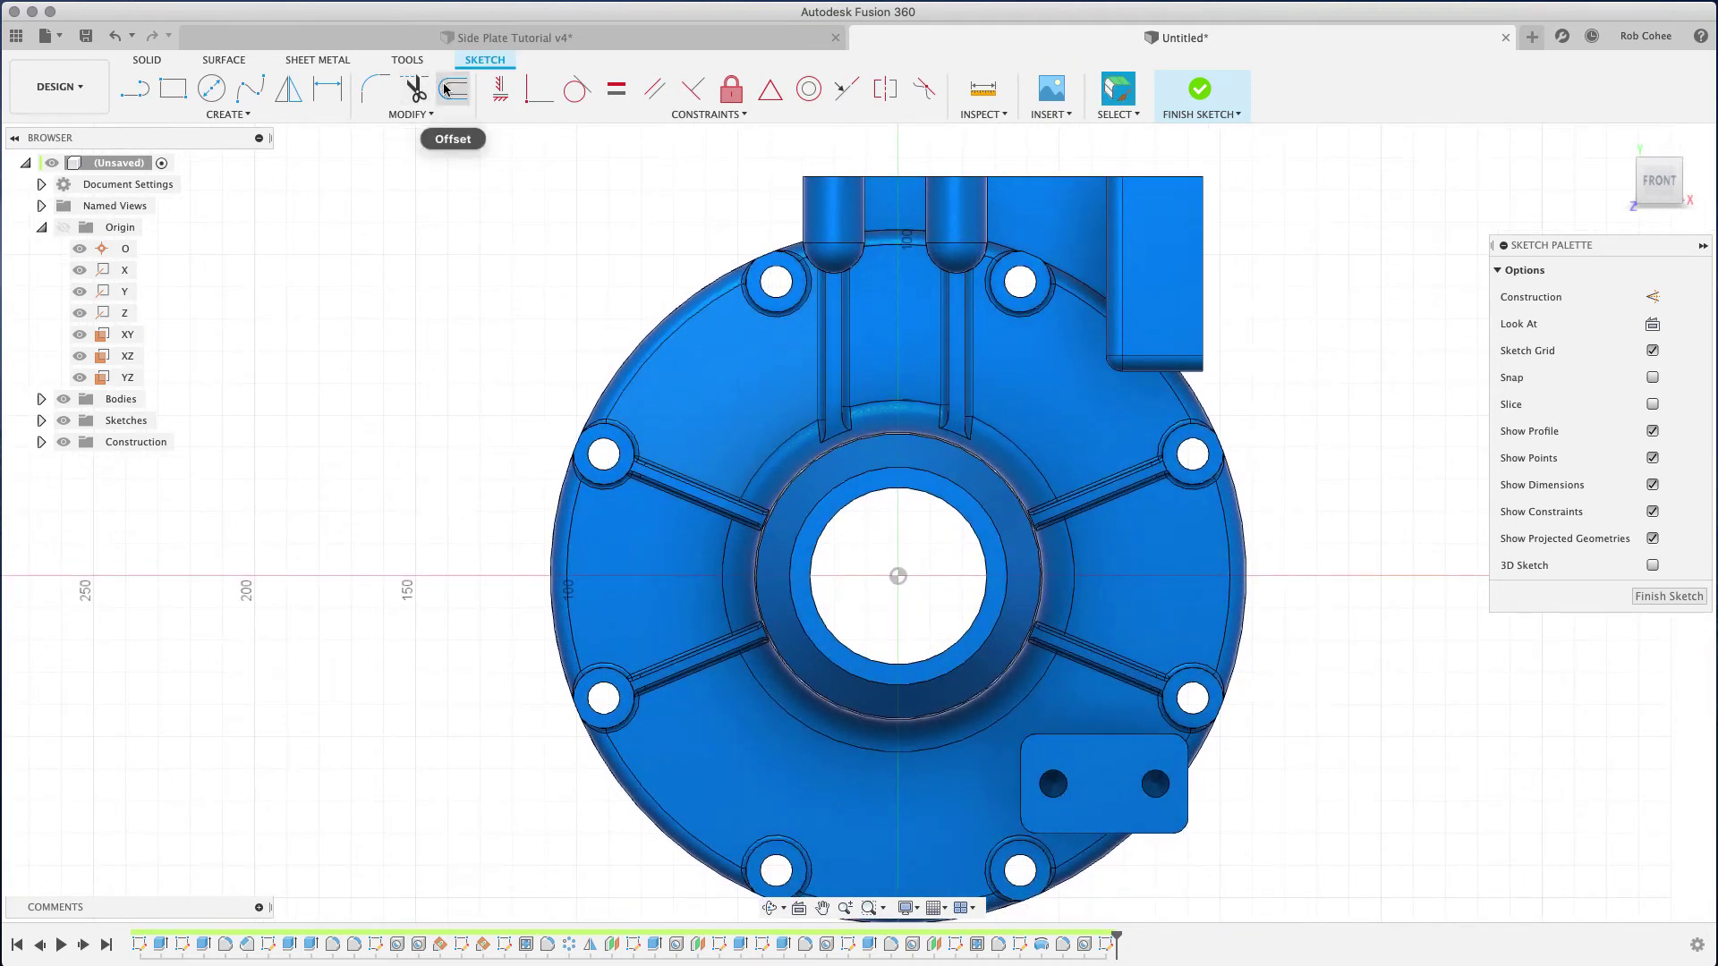
# Step: Project the six pocket faces into the sketch, then one more upper-left face
pyautogui.press('p')
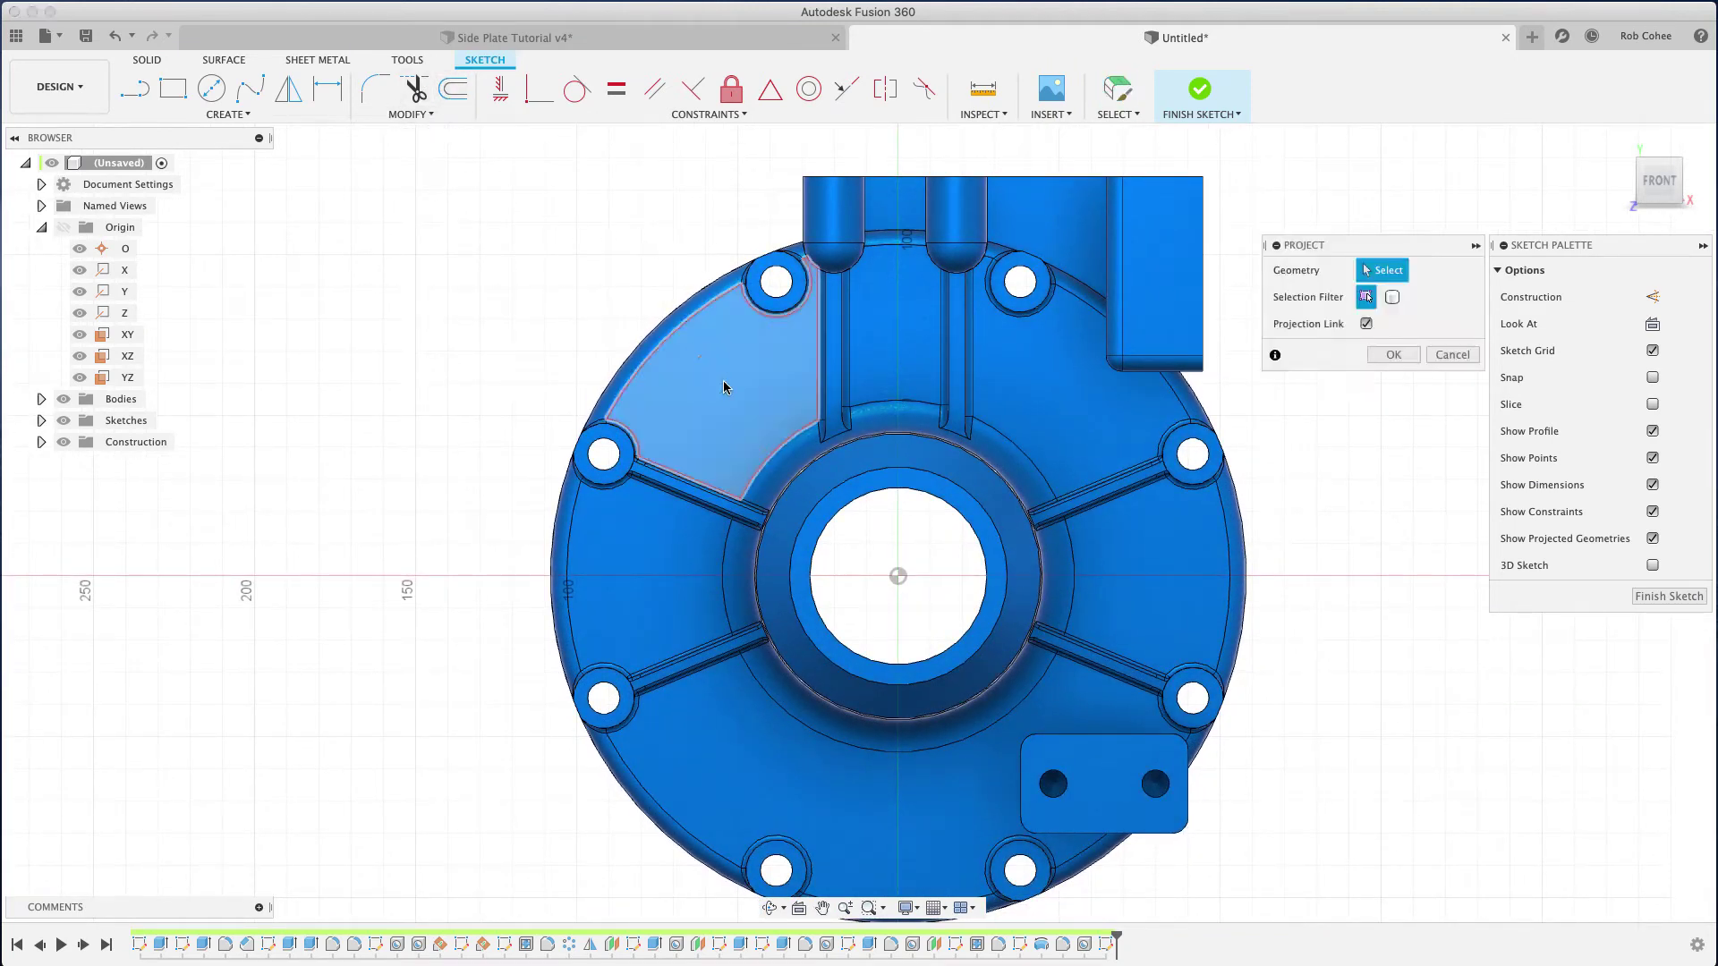
pyautogui.click(724, 385)
pyautogui.click(861, 361)
pyautogui.click(1035, 379)
pyautogui.click(1129, 575)
pyautogui.click(897, 797)
pyautogui.click(657, 587)
pyautogui.click(1395, 357)
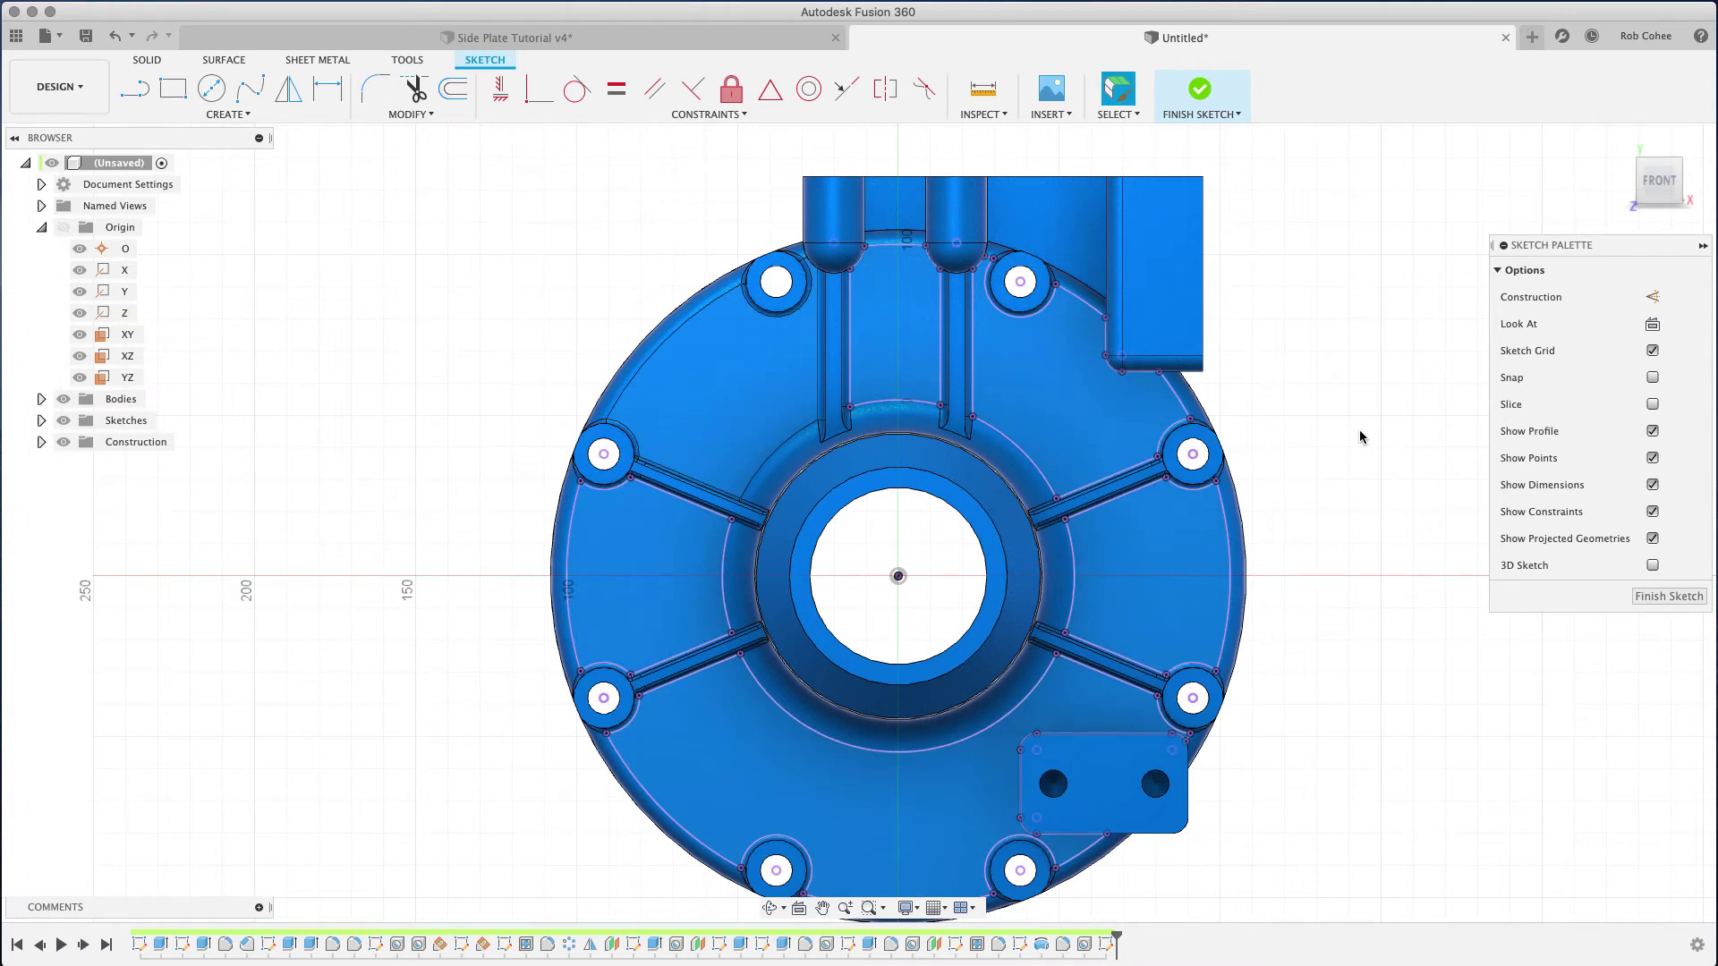
pyautogui.press('p')
pyautogui.click(636, 372)
pyautogui.press('Return')
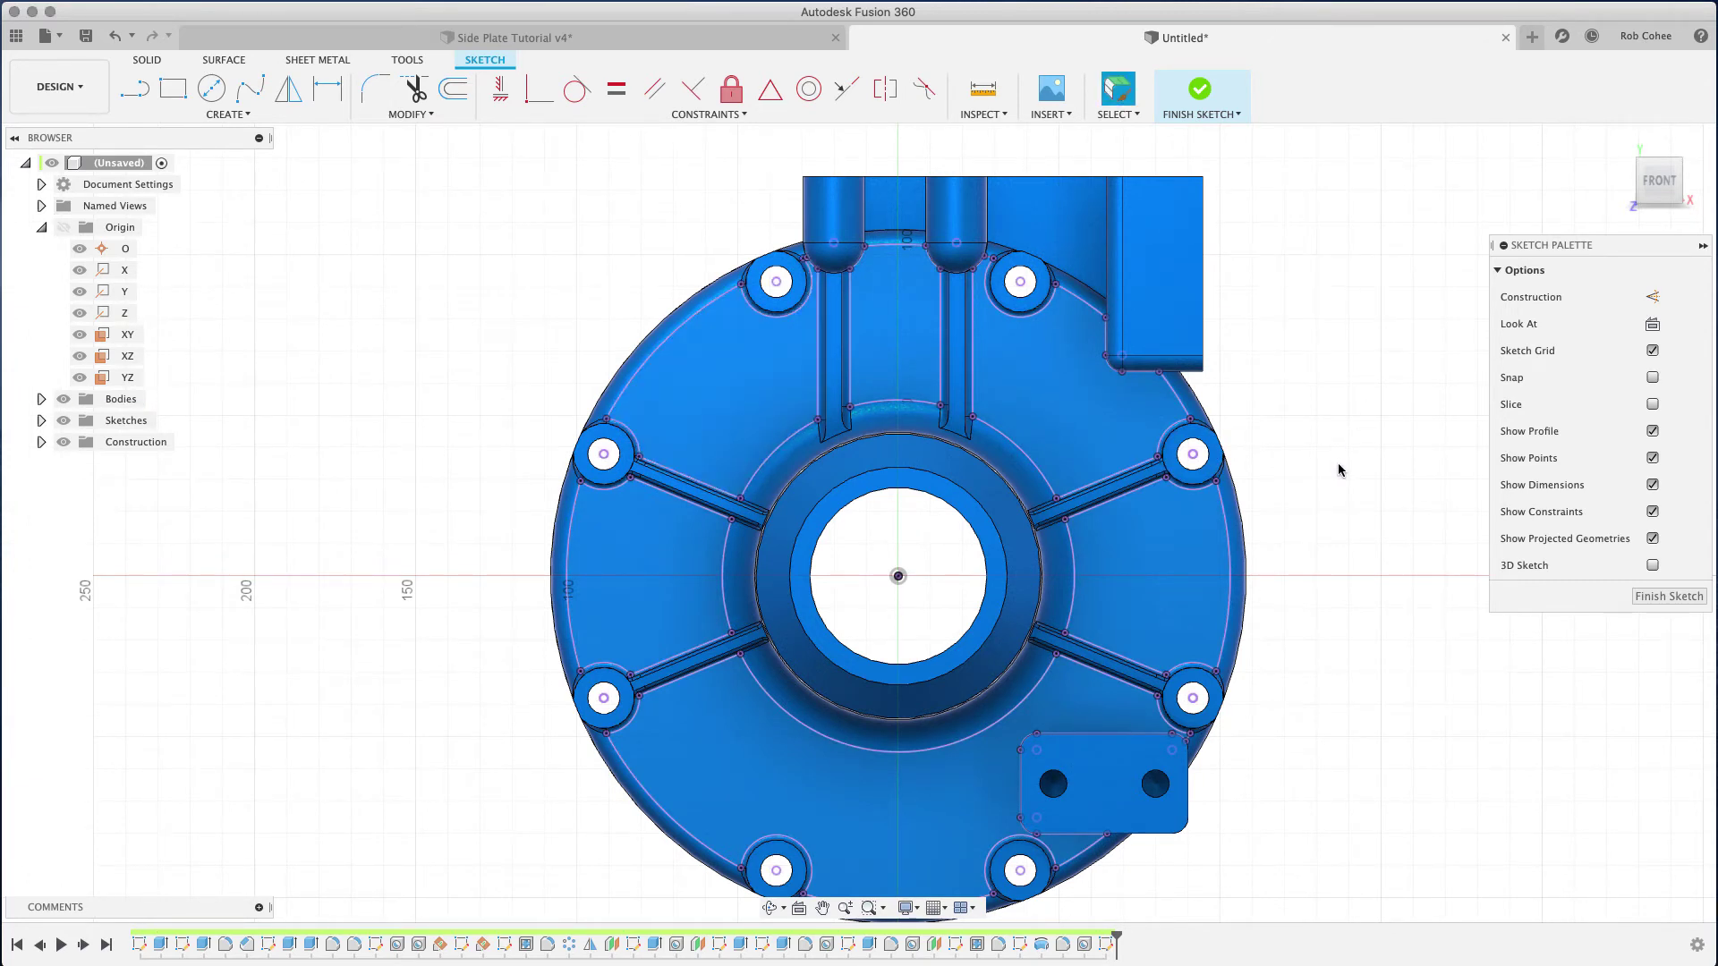
# Step: Offset the upper-left pocket outline 6 mm inward and the top-centre one about 3.2 mm
pyautogui.click(453, 89)
pyautogui.click(675, 338)
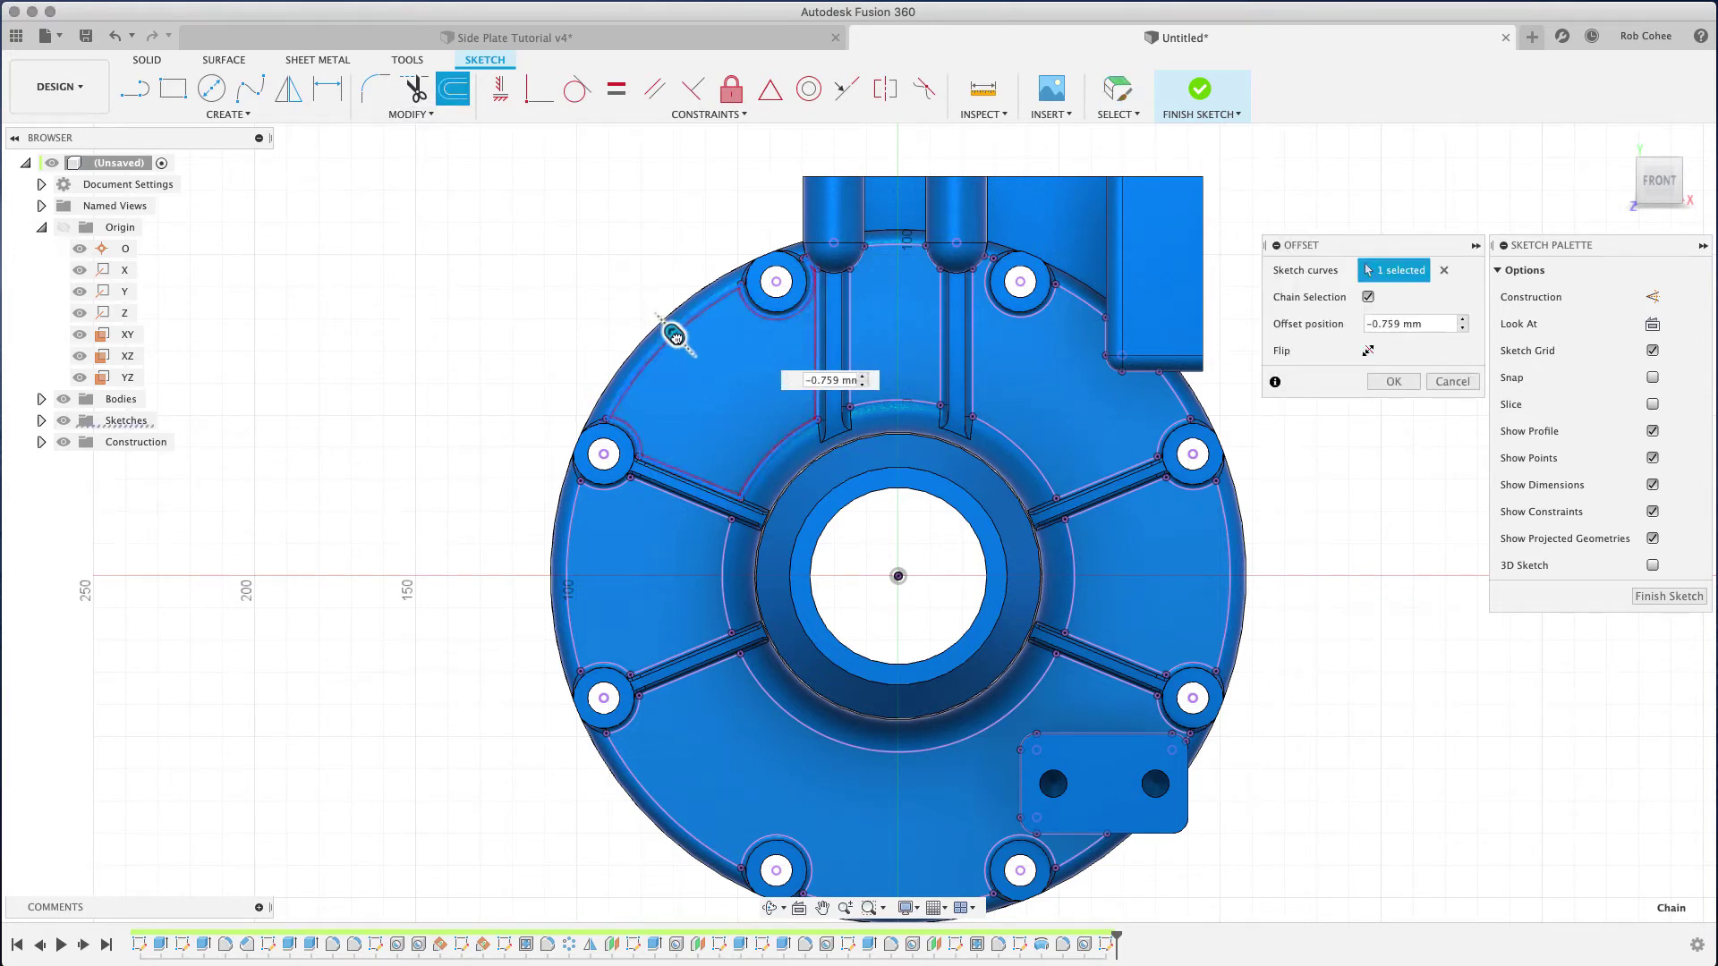
pyautogui.write('-6')
pyautogui.press('Return')
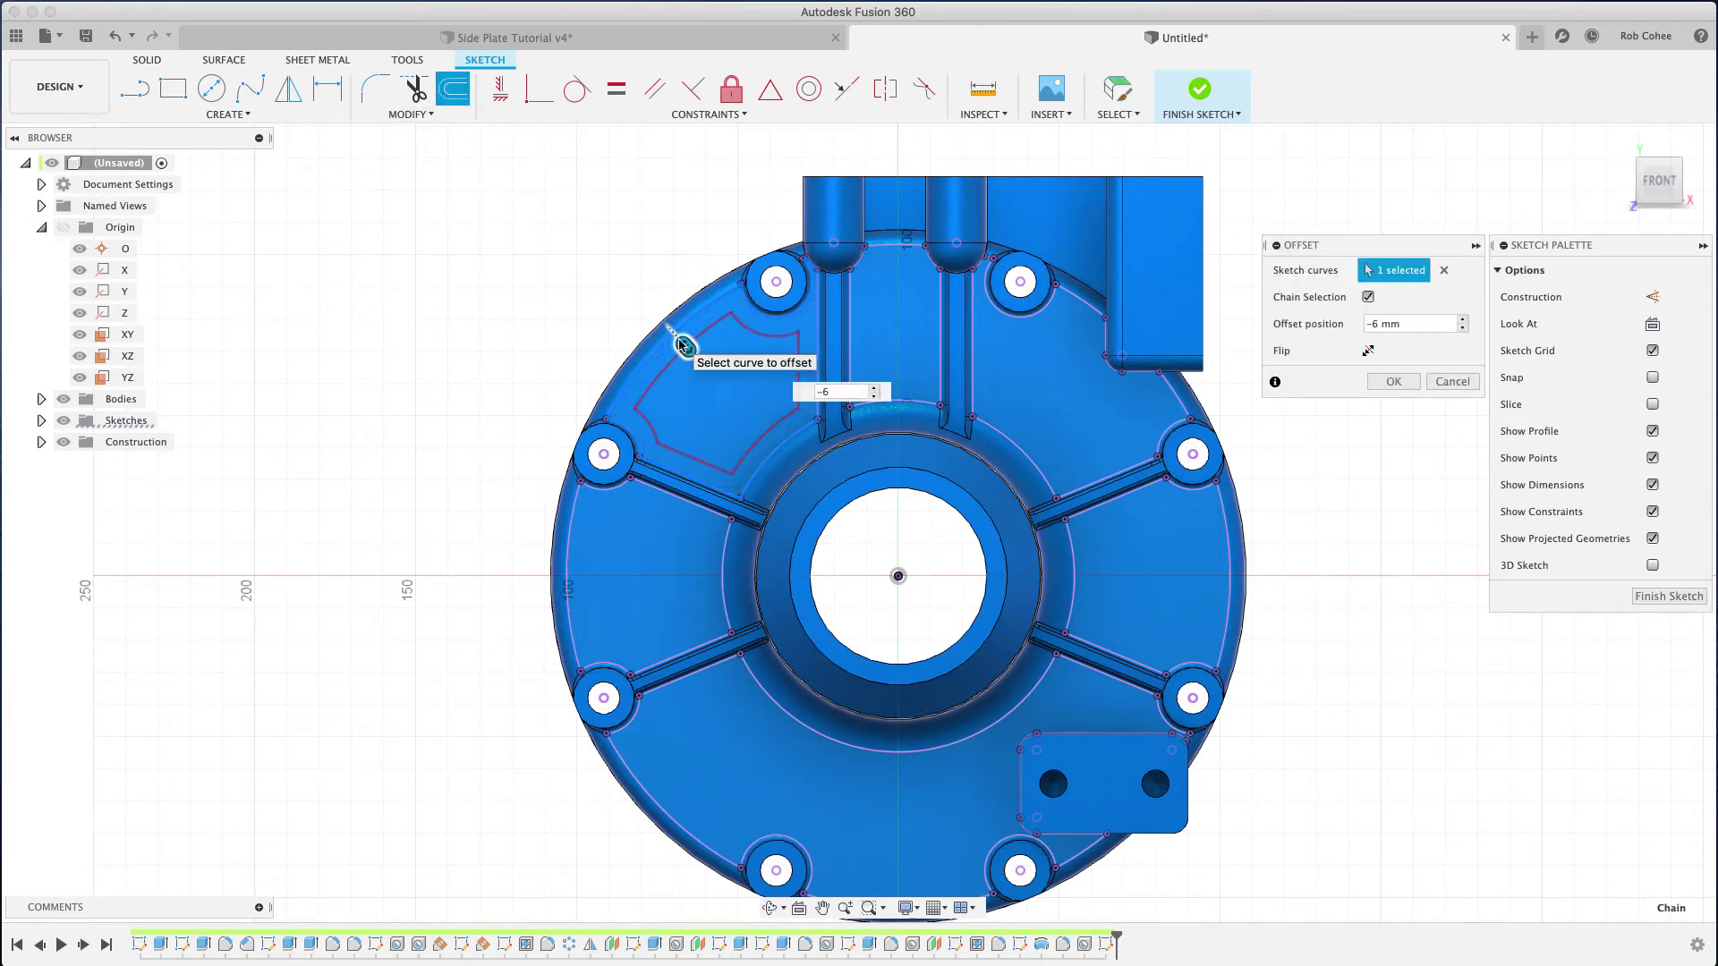
pyautogui.press('Return')
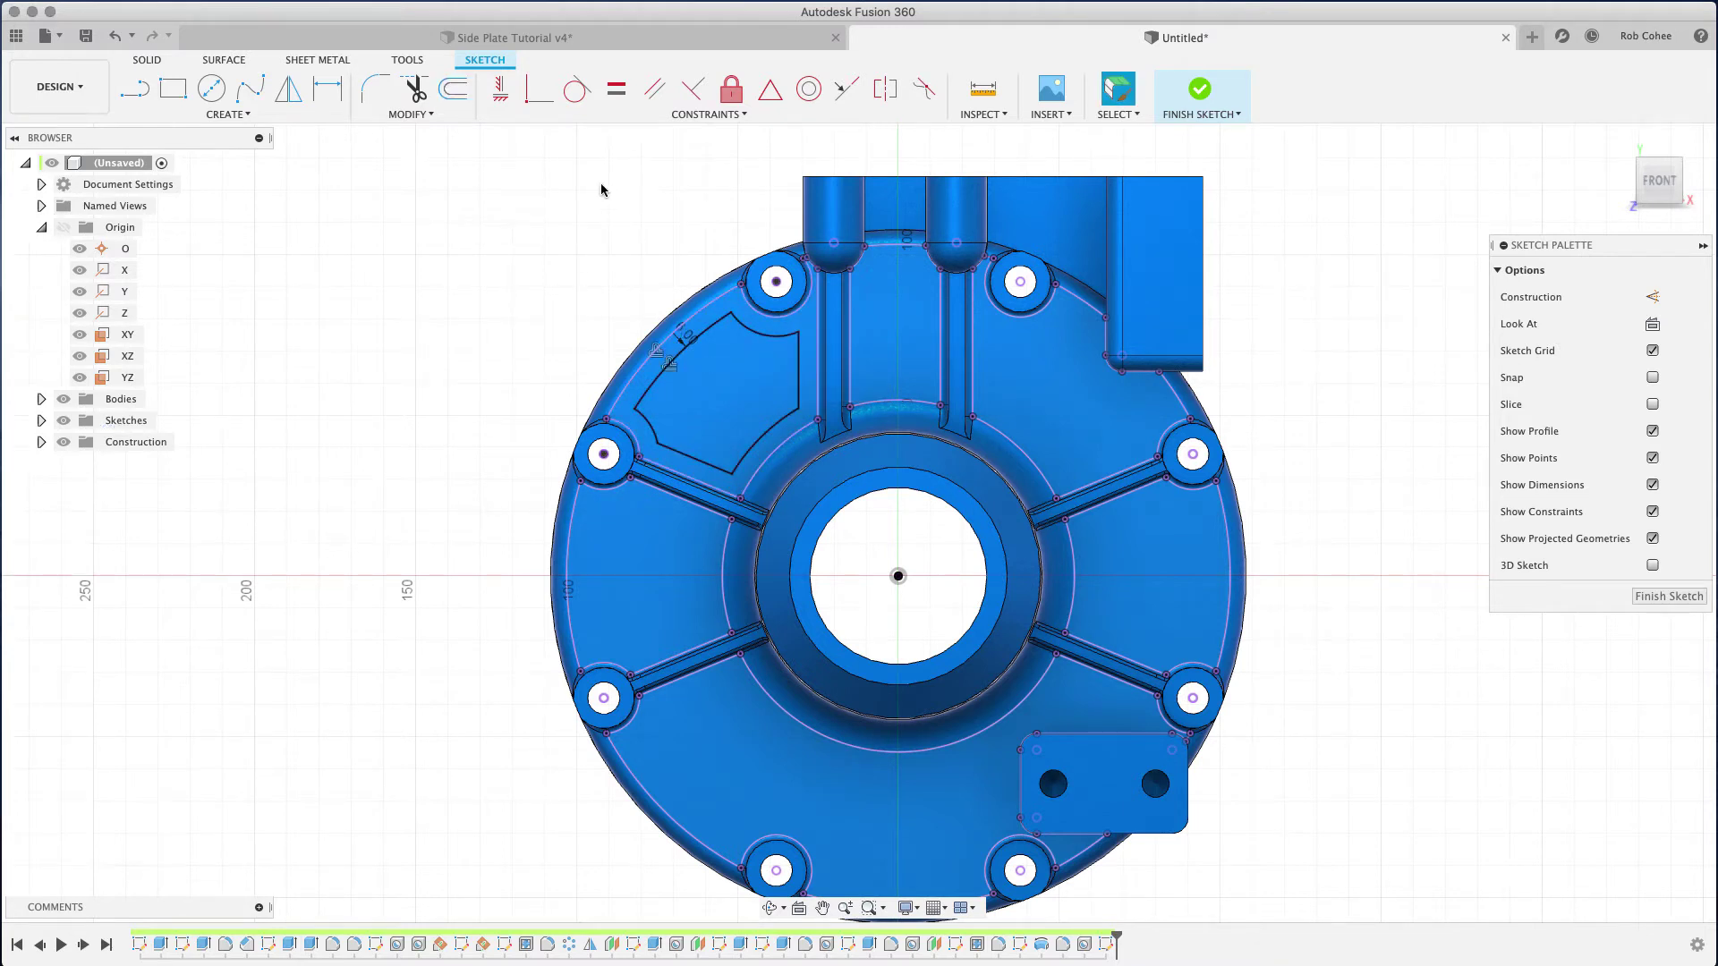
pyautogui.click(453, 88)
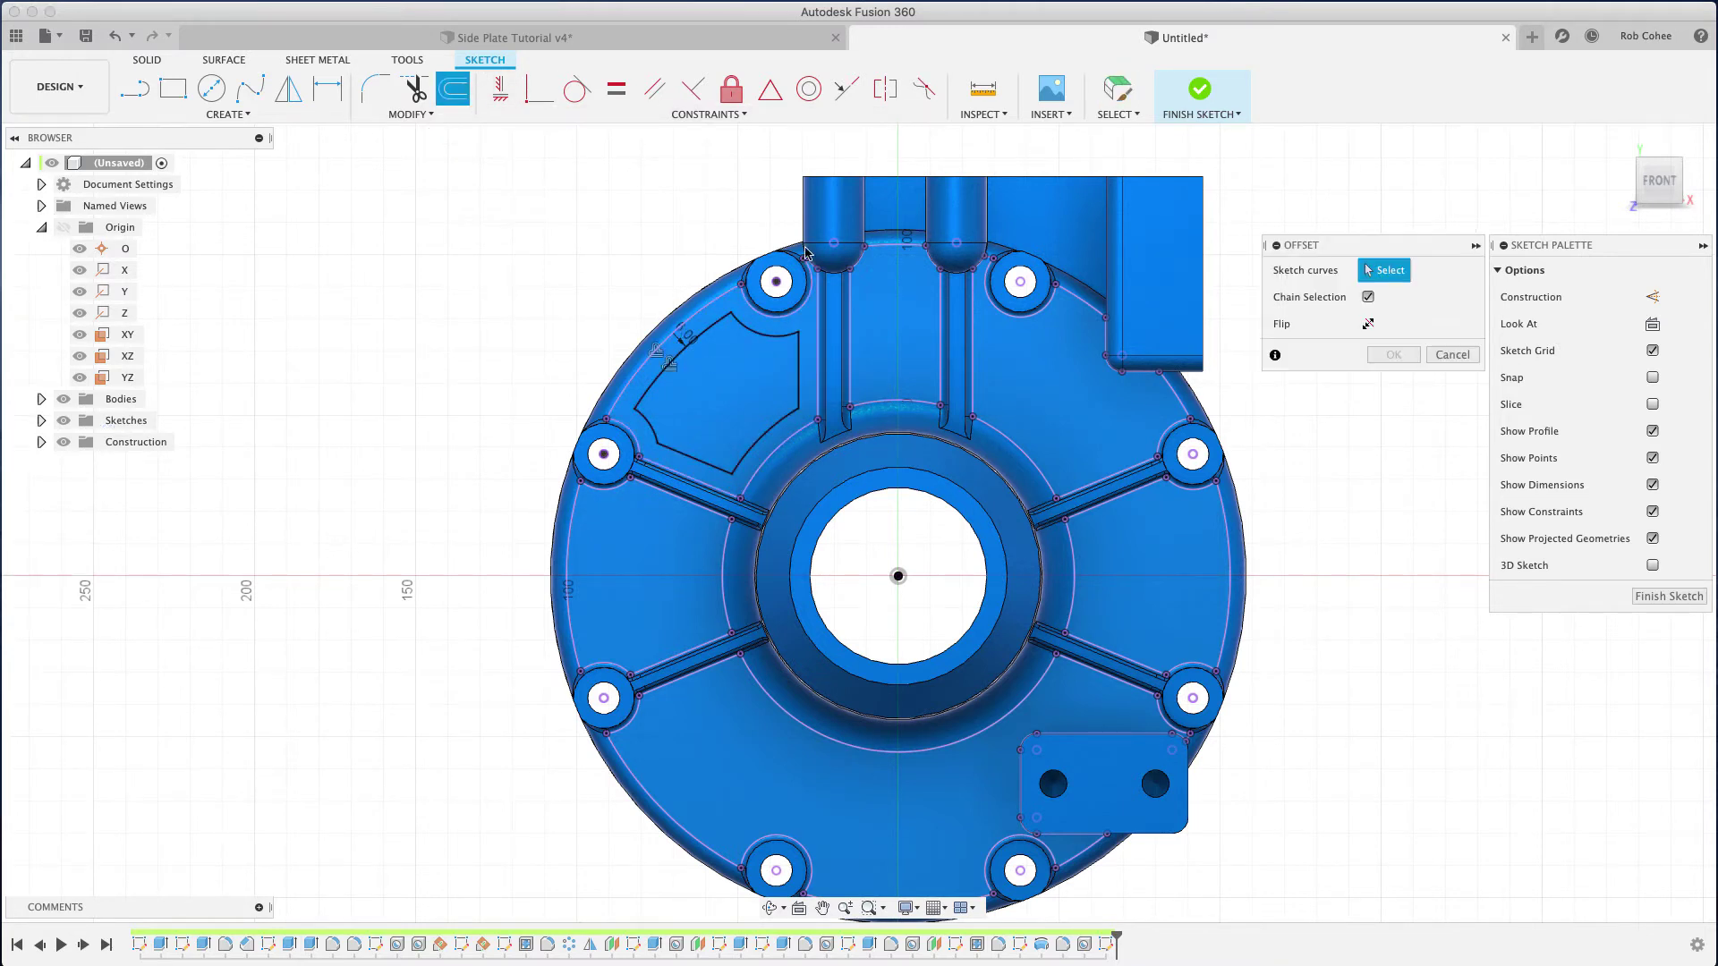
pyautogui.click(887, 252)
pyautogui.moveTo(886, 253); pyautogui.dragTo(889, 266)
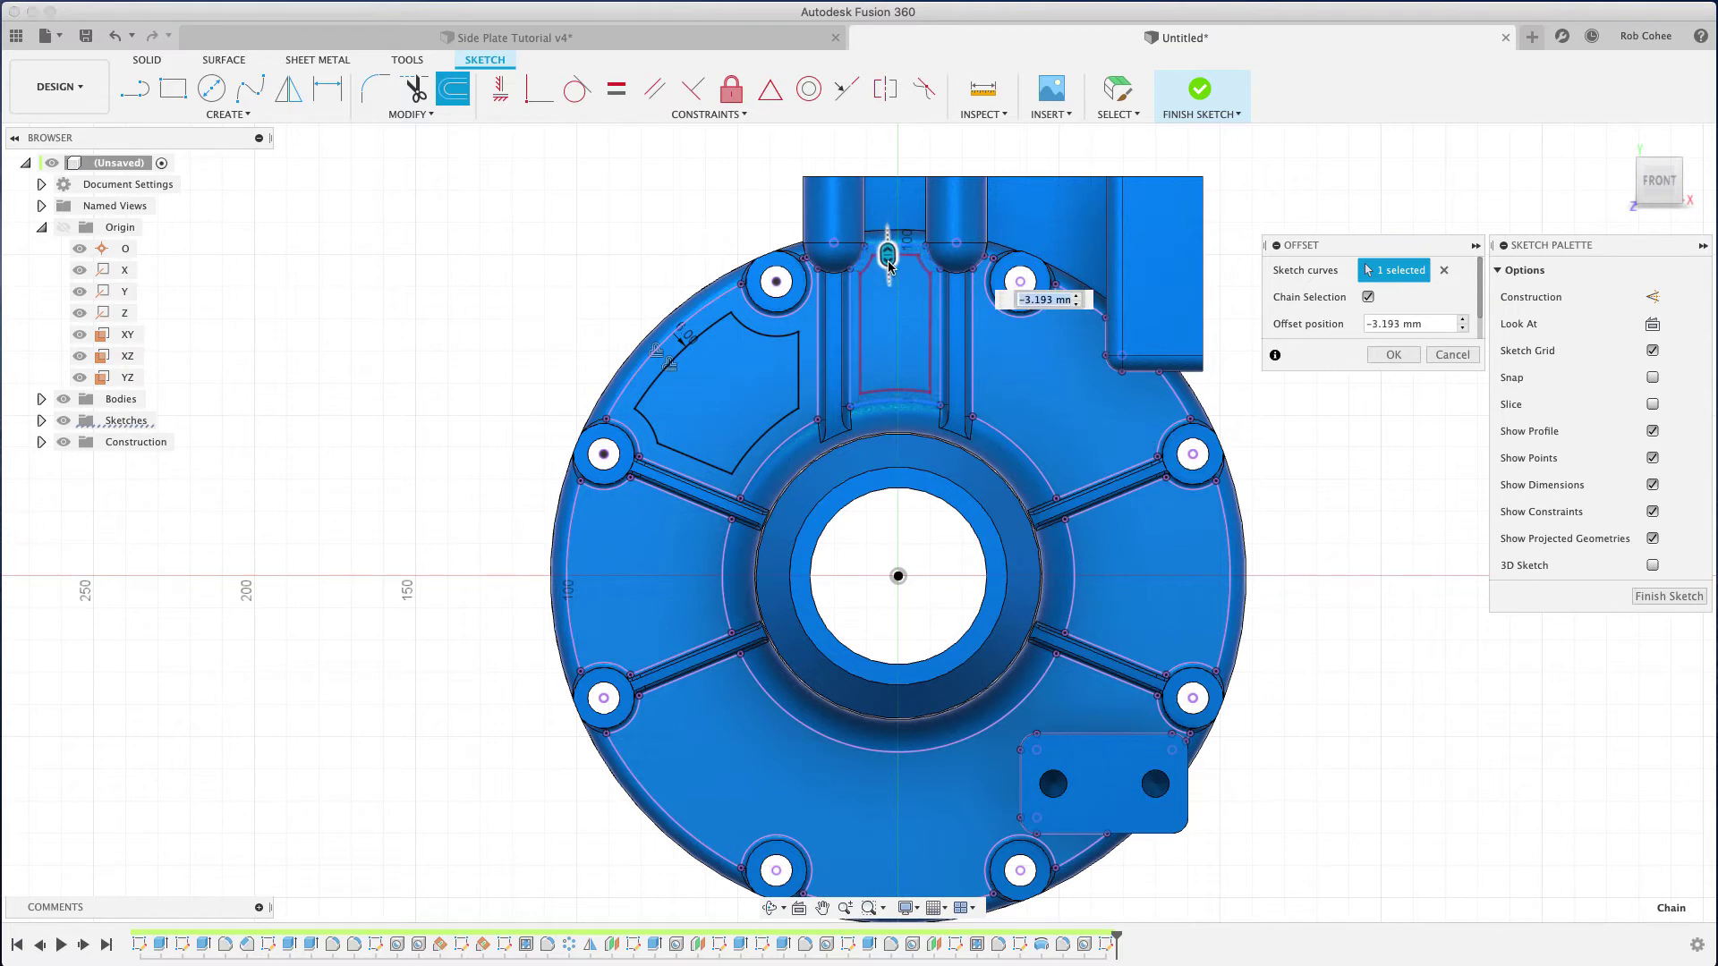
pyautogui.press('Return')
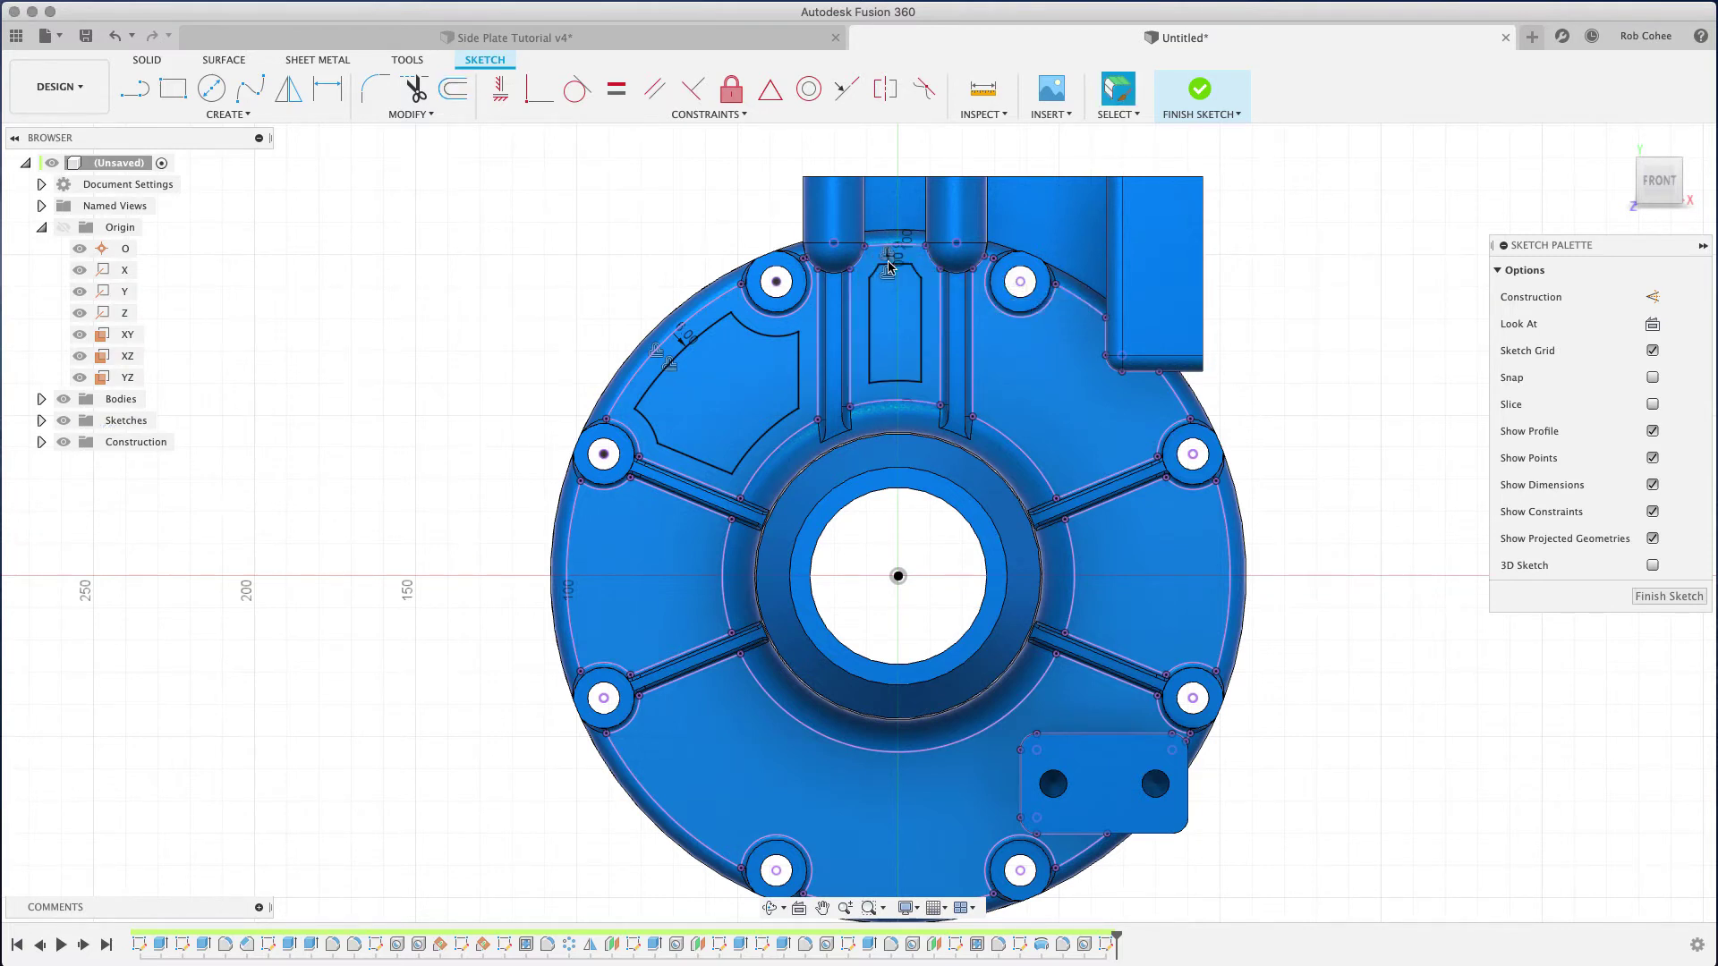
# Step: Repeat the inward offset on the upper-right and right pocket outlines
pyautogui.rightClick(888, 266)
pyautogui.click(888, 208)
pyautogui.click(978, 356)
pyautogui.press('Return')
pyautogui.rightClick(1291, 425)
pyautogui.click(1291, 368)
pyautogui.click(1154, 490)
pyautogui.press('Return')
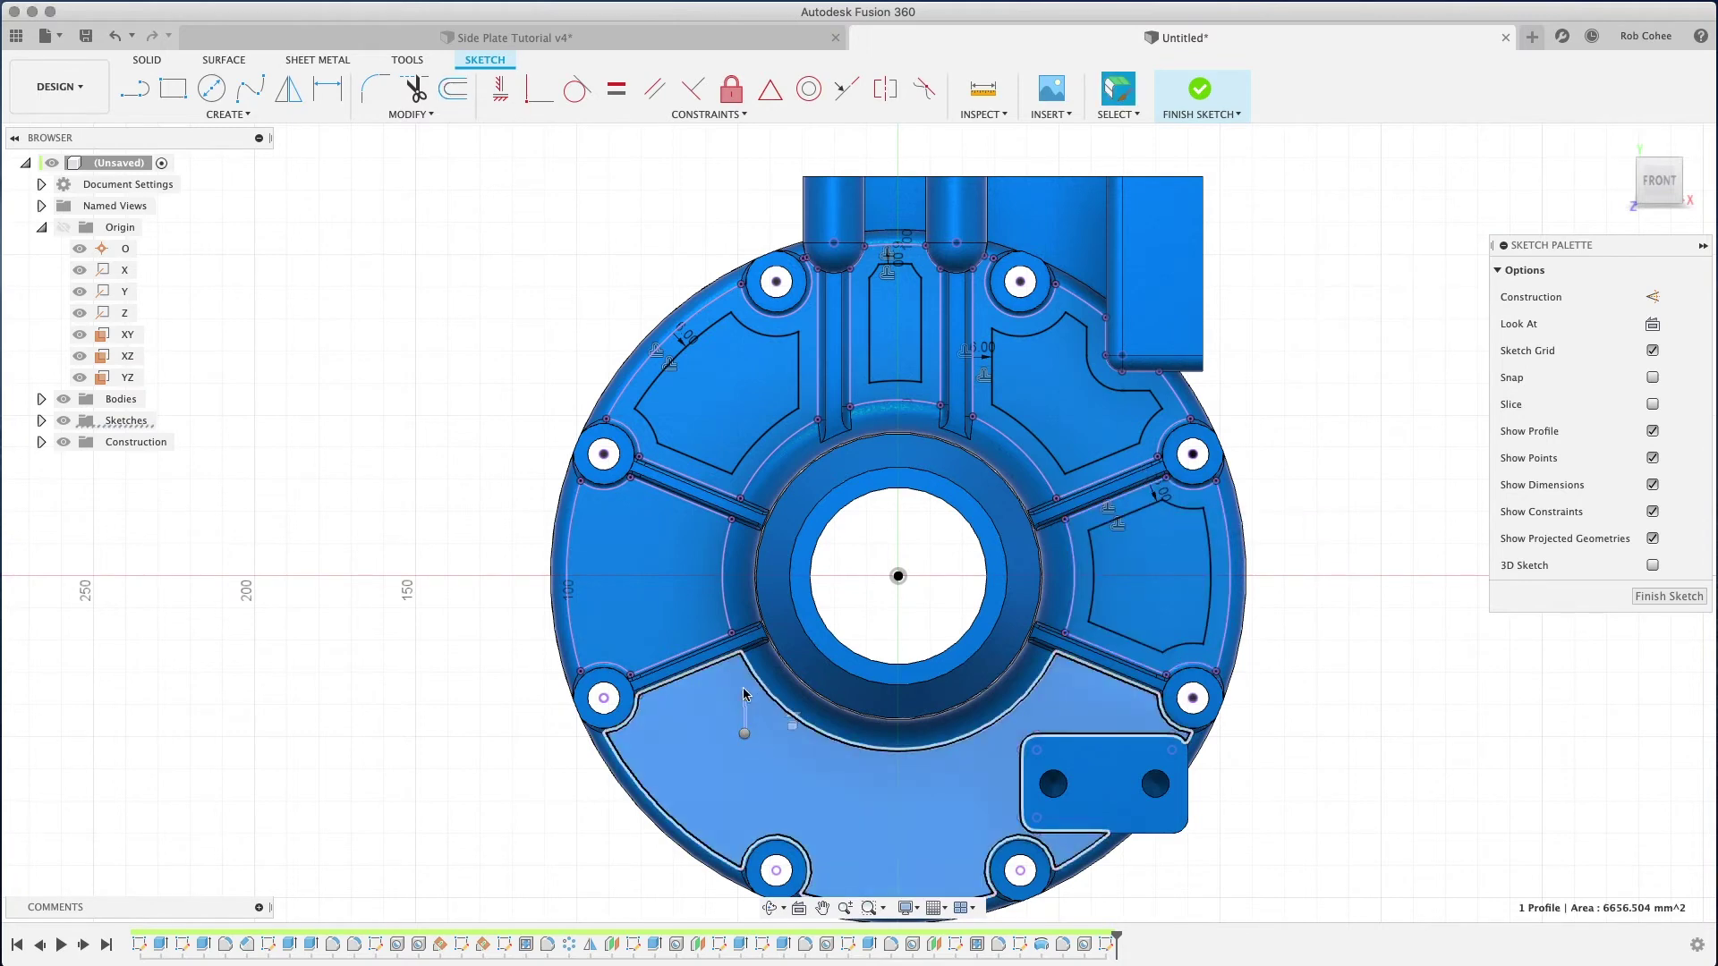
# Step: Offset the lower and left pocket outlines 6 mm inward
pyautogui.press('o')
pyautogui.click(742, 687)
pyautogui.write('6')
pyautogui.press('Return')
pyautogui.press('o')
pyautogui.click(561, 548)
pyautogui.press('Return')
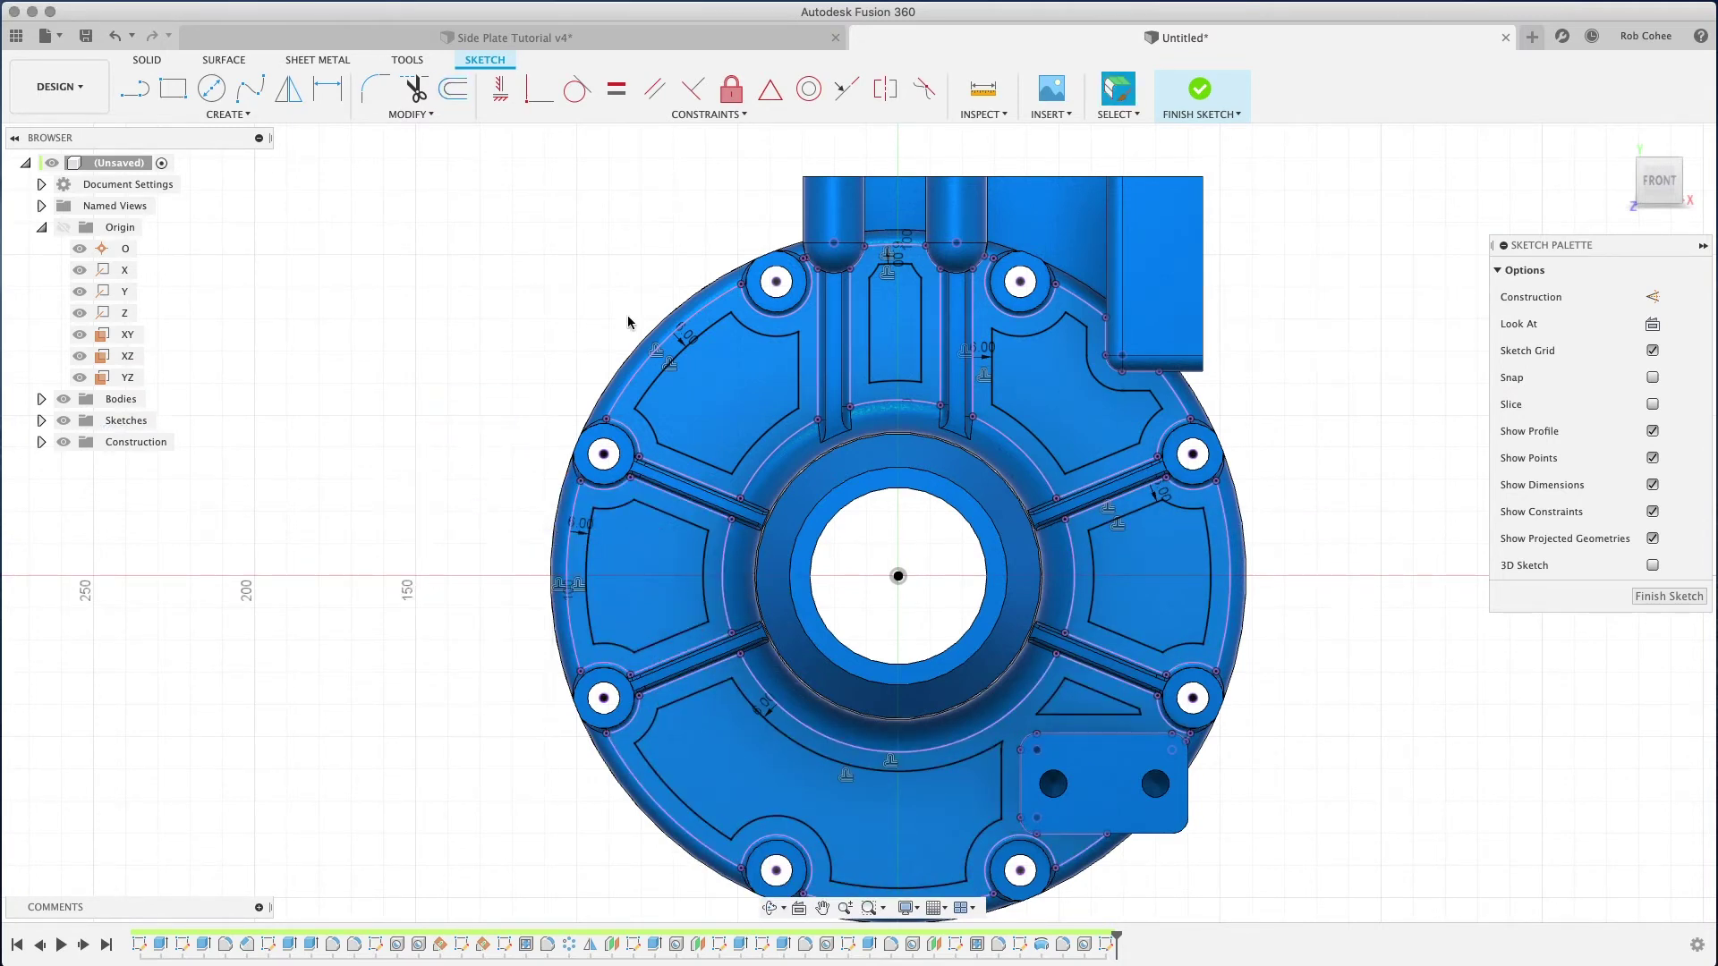
# Step: Start a 6 mm sketch fillet on the first pocket corner
pyautogui.moveTo(629, 320); pyautogui.dragTo(624, 289, button='middle')
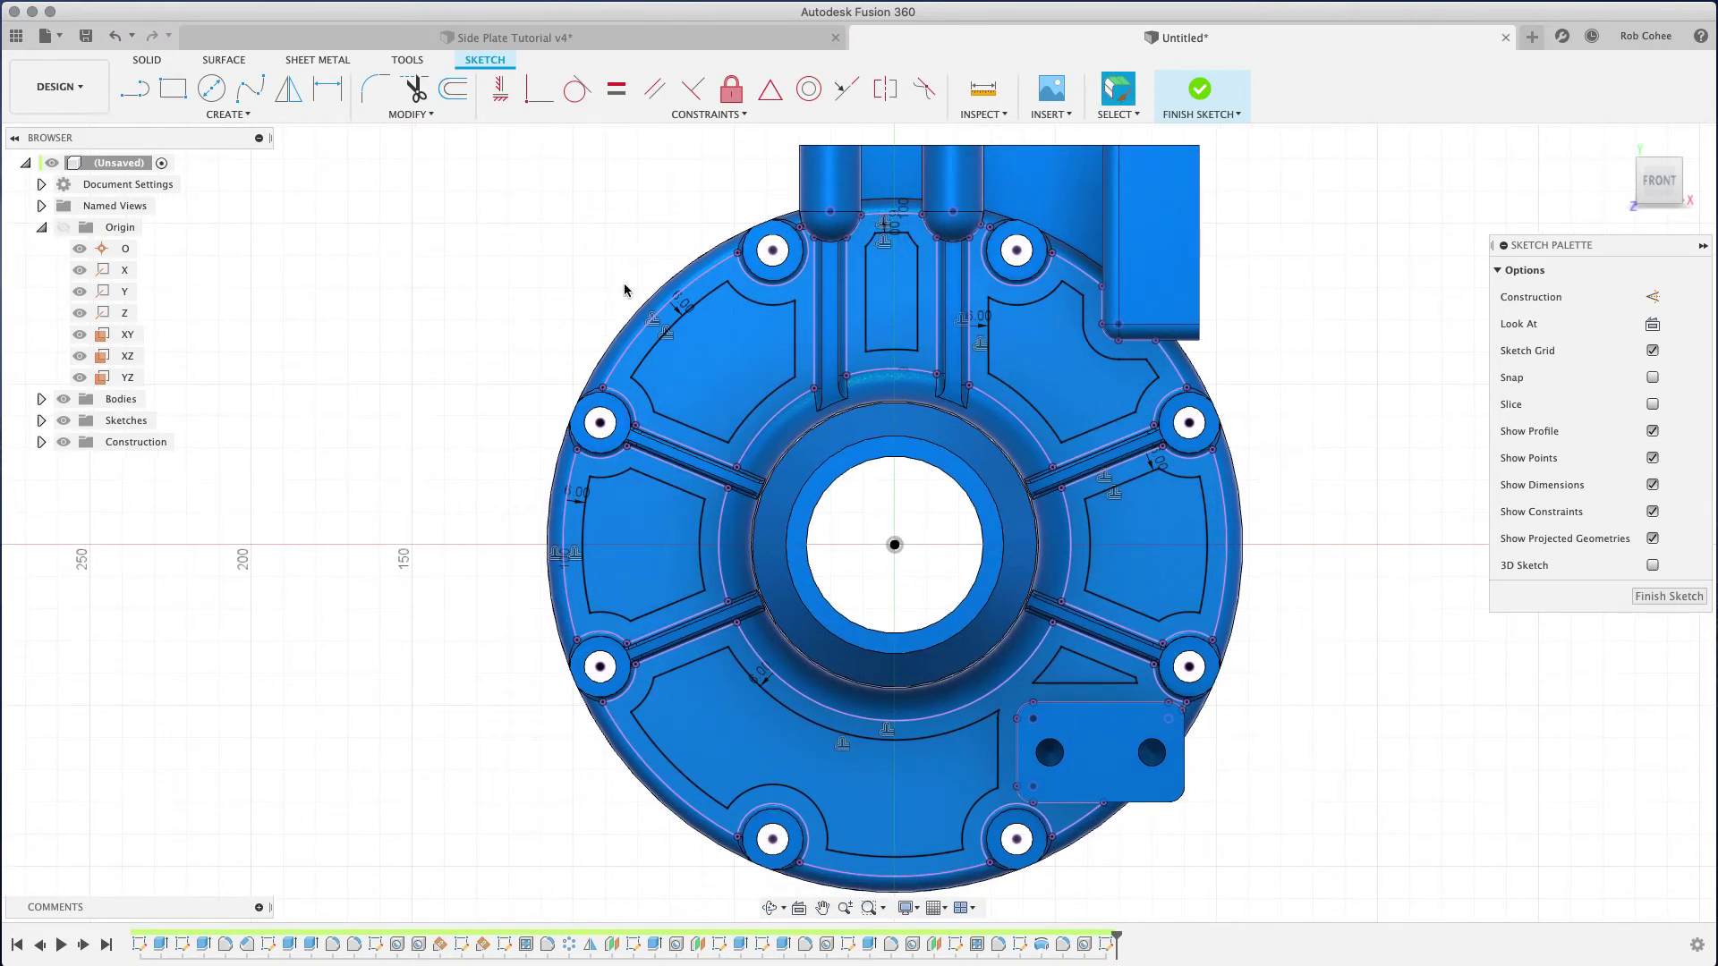
pyautogui.click(374, 88)
pyautogui.scroll(3, 627, 383)
pyautogui.click(638, 379)
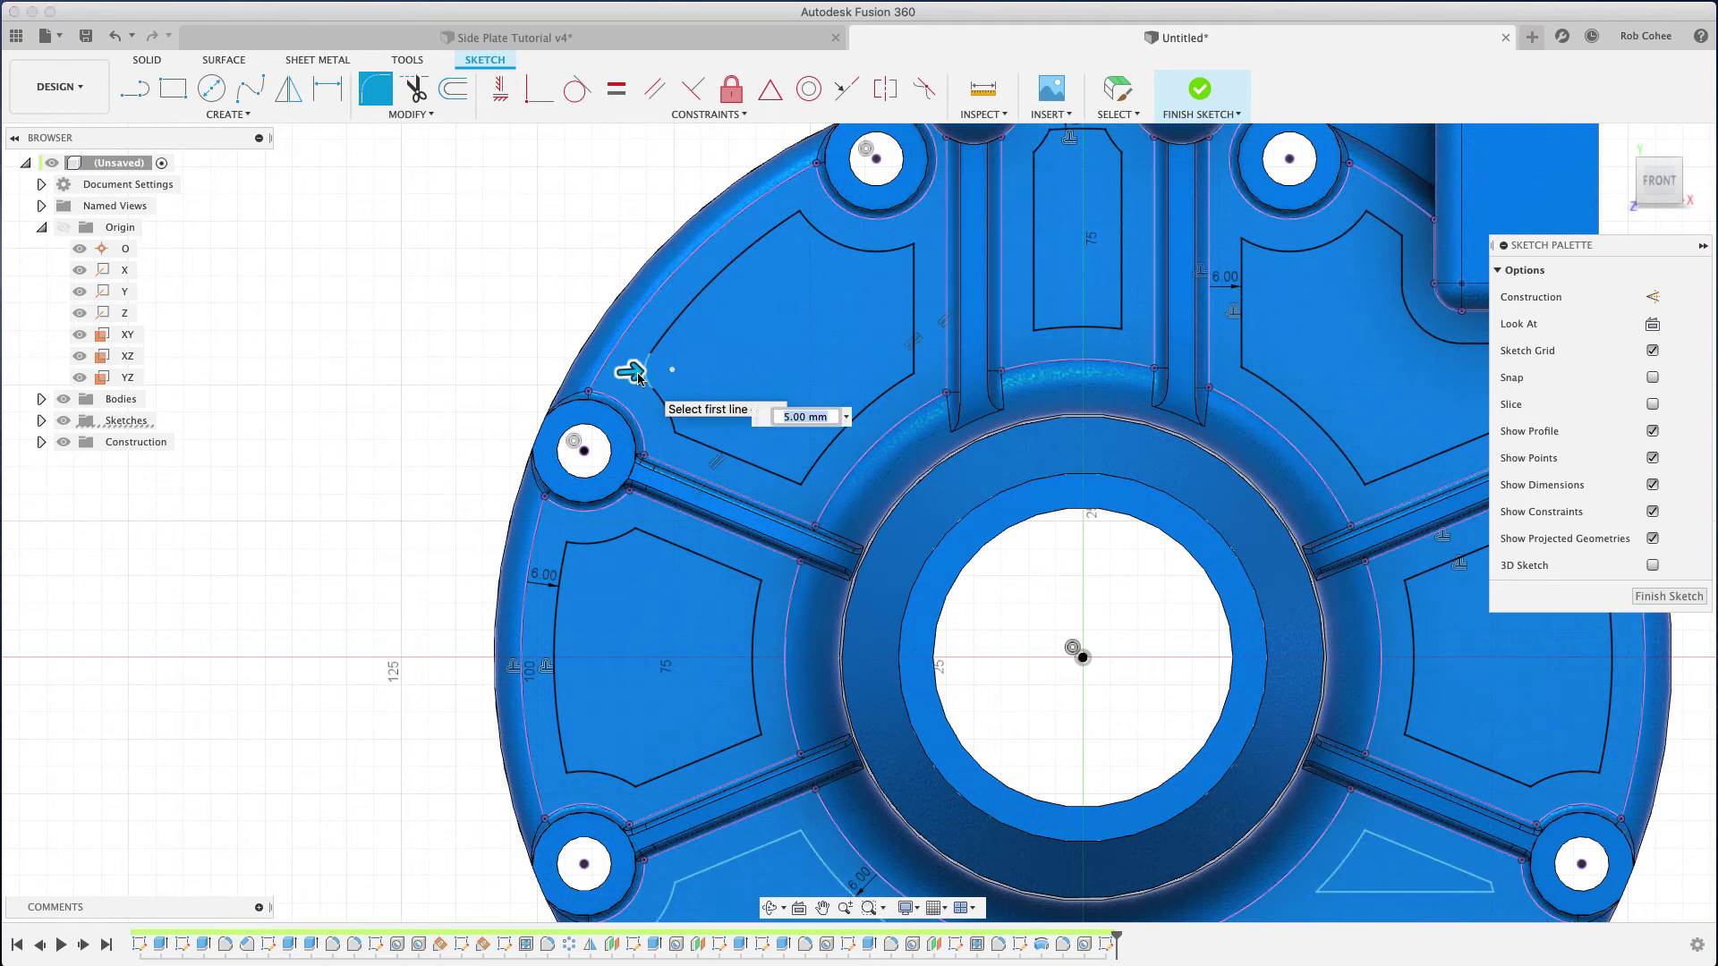
pyautogui.write('6')
pyautogui.press('Return')
# Step: Round the top-left and middle pocket corners at 6 mm
pyautogui.click(799, 218)
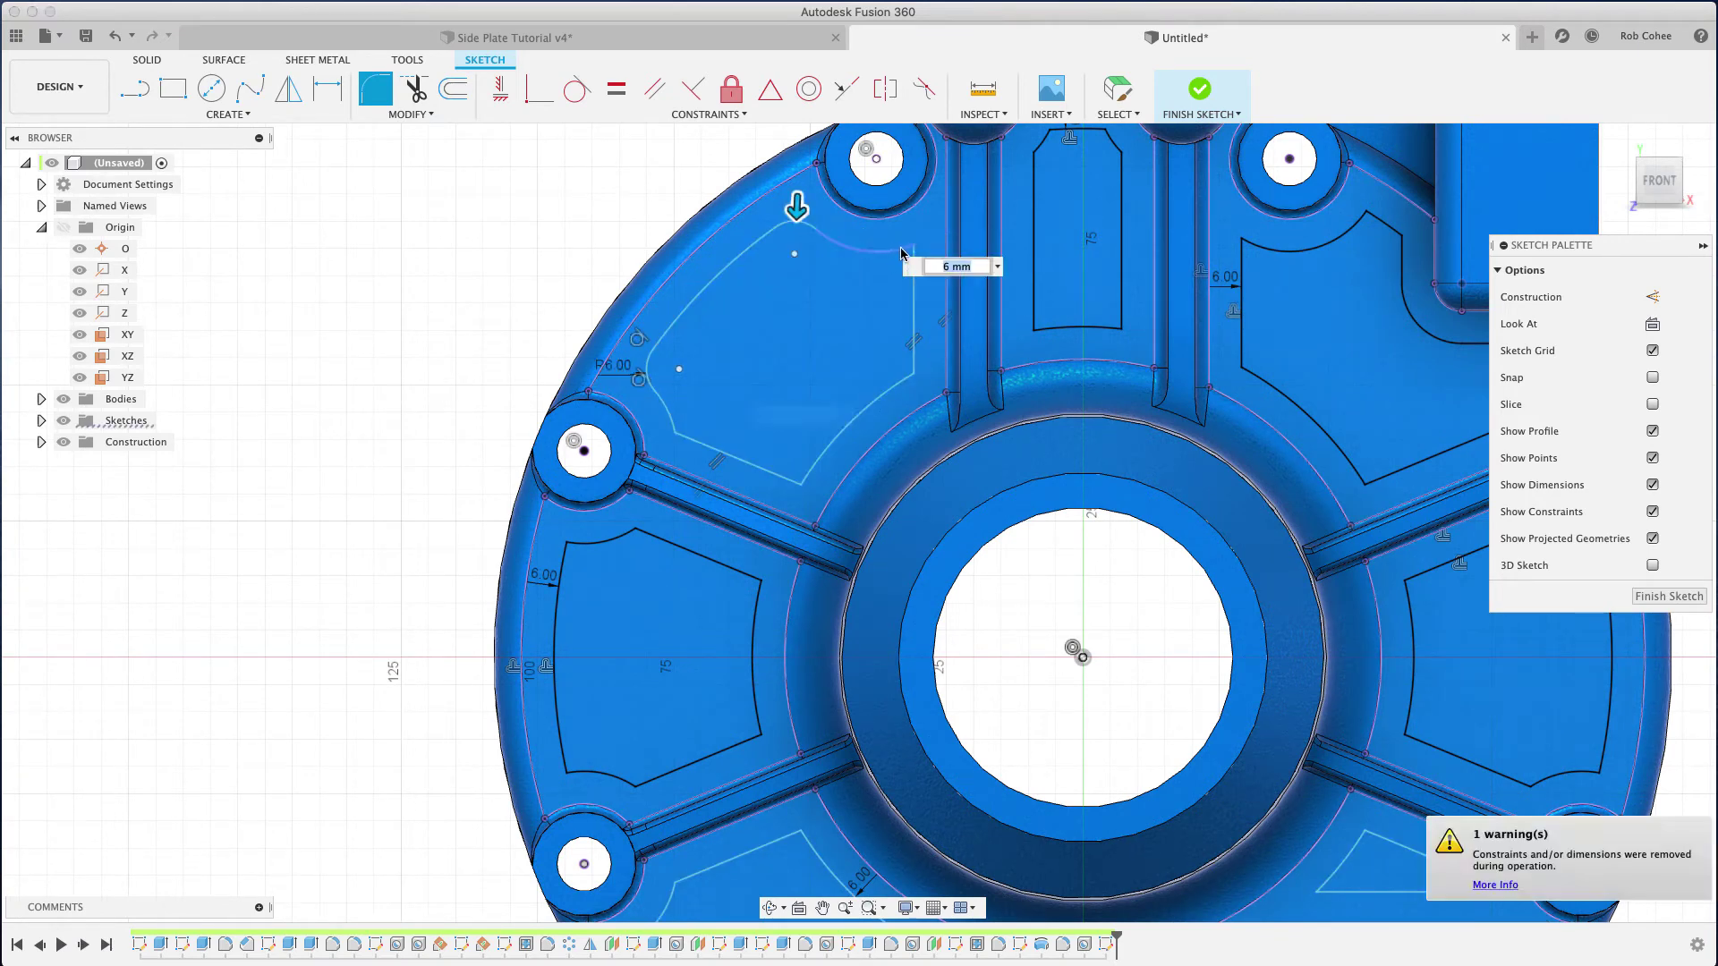
pyautogui.click(911, 253)
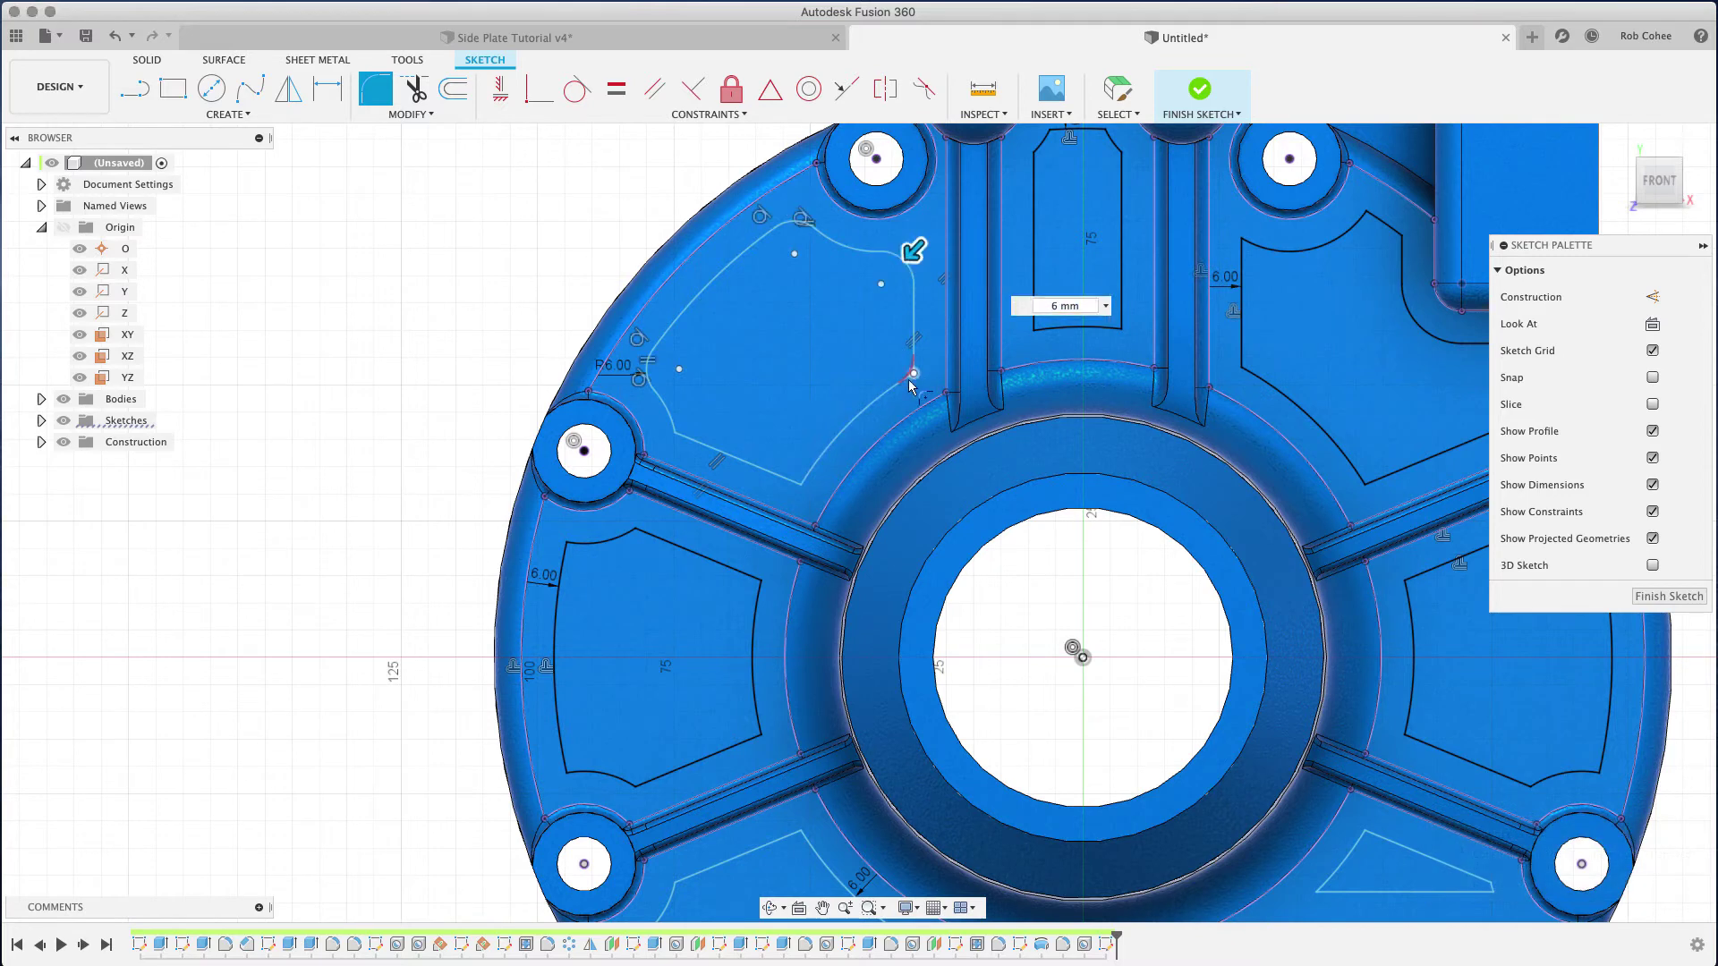
pyautogui.click(910, 365)
pyautogui.click(801, 483)
pyautogui.click(677, 439)
pyautogui.moveTo(677, 439); pyautogui.dragTo(535, 506, button='middle')
pyautogui.click(890, 380)
pyautogui.click(885, 214)
pyautogui.click(971, 201)
pyautogui.click(981, 388)
# Step: Round the right and lower-right pocket corners at 6 mm
pyautogui.click(1104, 308)
pyautogui.click(1264, 306)
pyautogui.click(1322, 407)
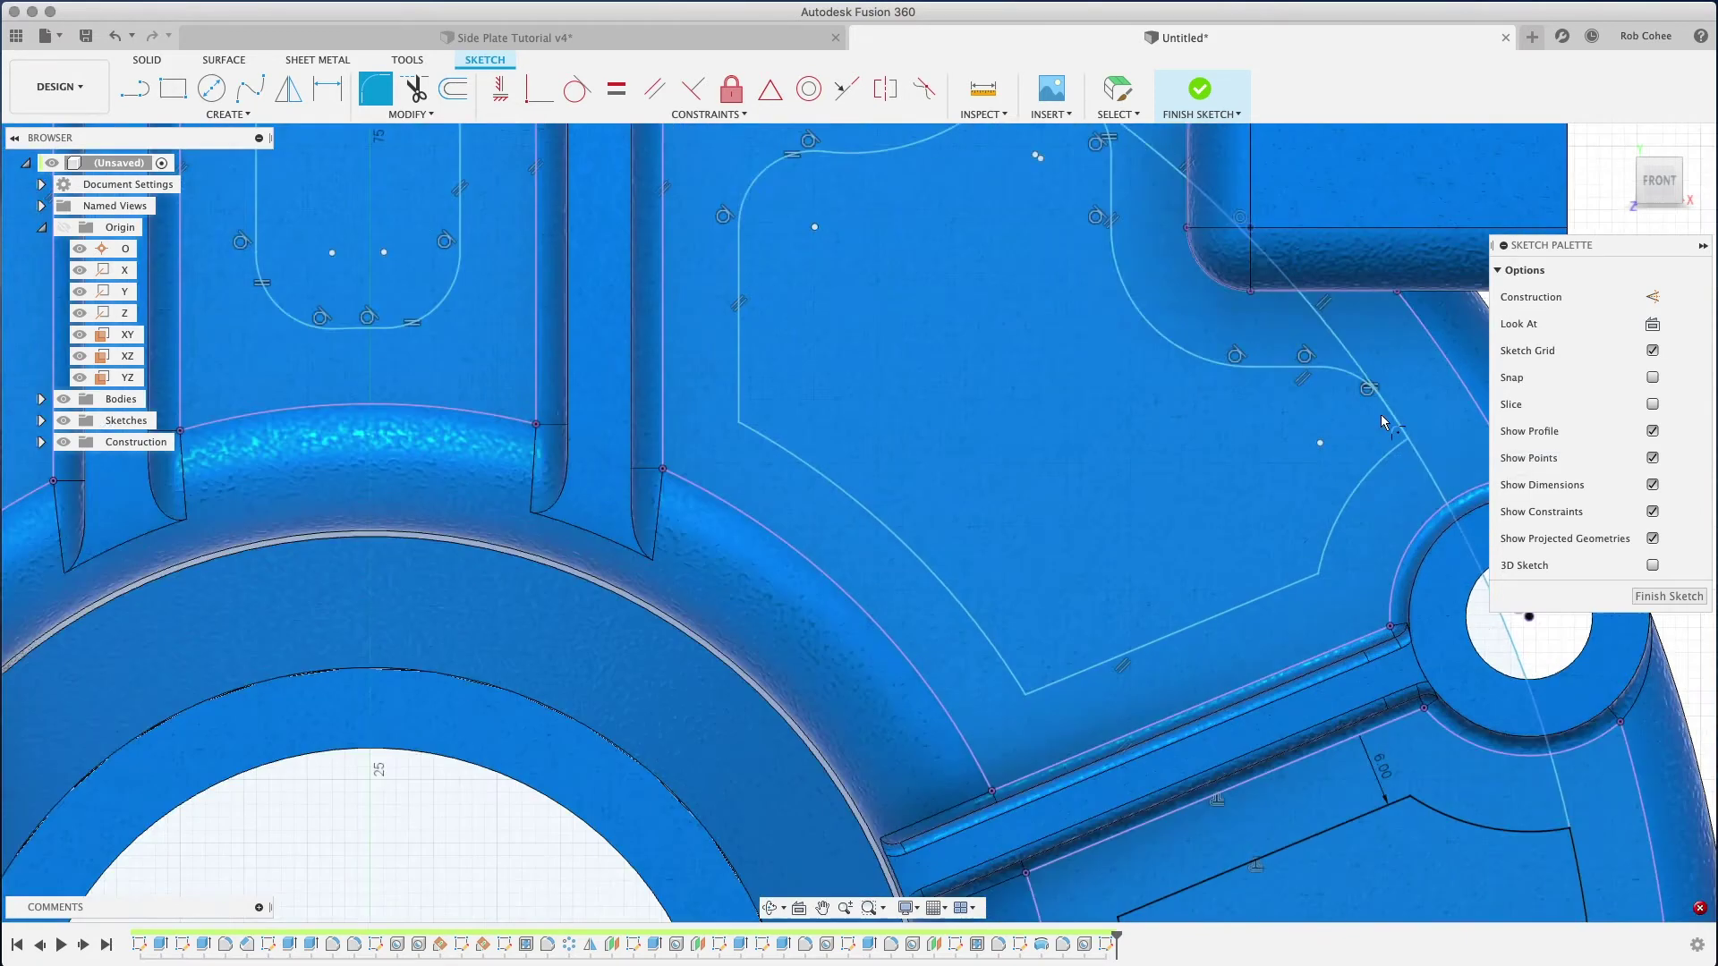
pyautogui.scroll(5, 1369, 421)
pyautogui.click(1364, 503)
pyautogui.click(1318, 573)
pyautogui.click(1024, 693)
pyautogui.moveTo(812, 515)
pyautogui.mouseDown(button='middle')
pyautogui.moveTo(701, 265)
pyautogui.moveTo(531, 125)
pyautogui.mouseUp(button='middle')
pyautogui.click(835, 394)
pyautogui.click(1297, 340)
pyautogui.click(1128, 882)
# Step: Round the bottom pocket's corners at 6 mm
pyautogui.moveTo(1123, 881)
pyautogui.mouseDown(button='middle')
pyautogui.moveTo(1350, 345)
pyautogui.moveTo(1082, 325)
pyautogui.mouseUp(button='middle')
pyautogui.click(1130, 356)
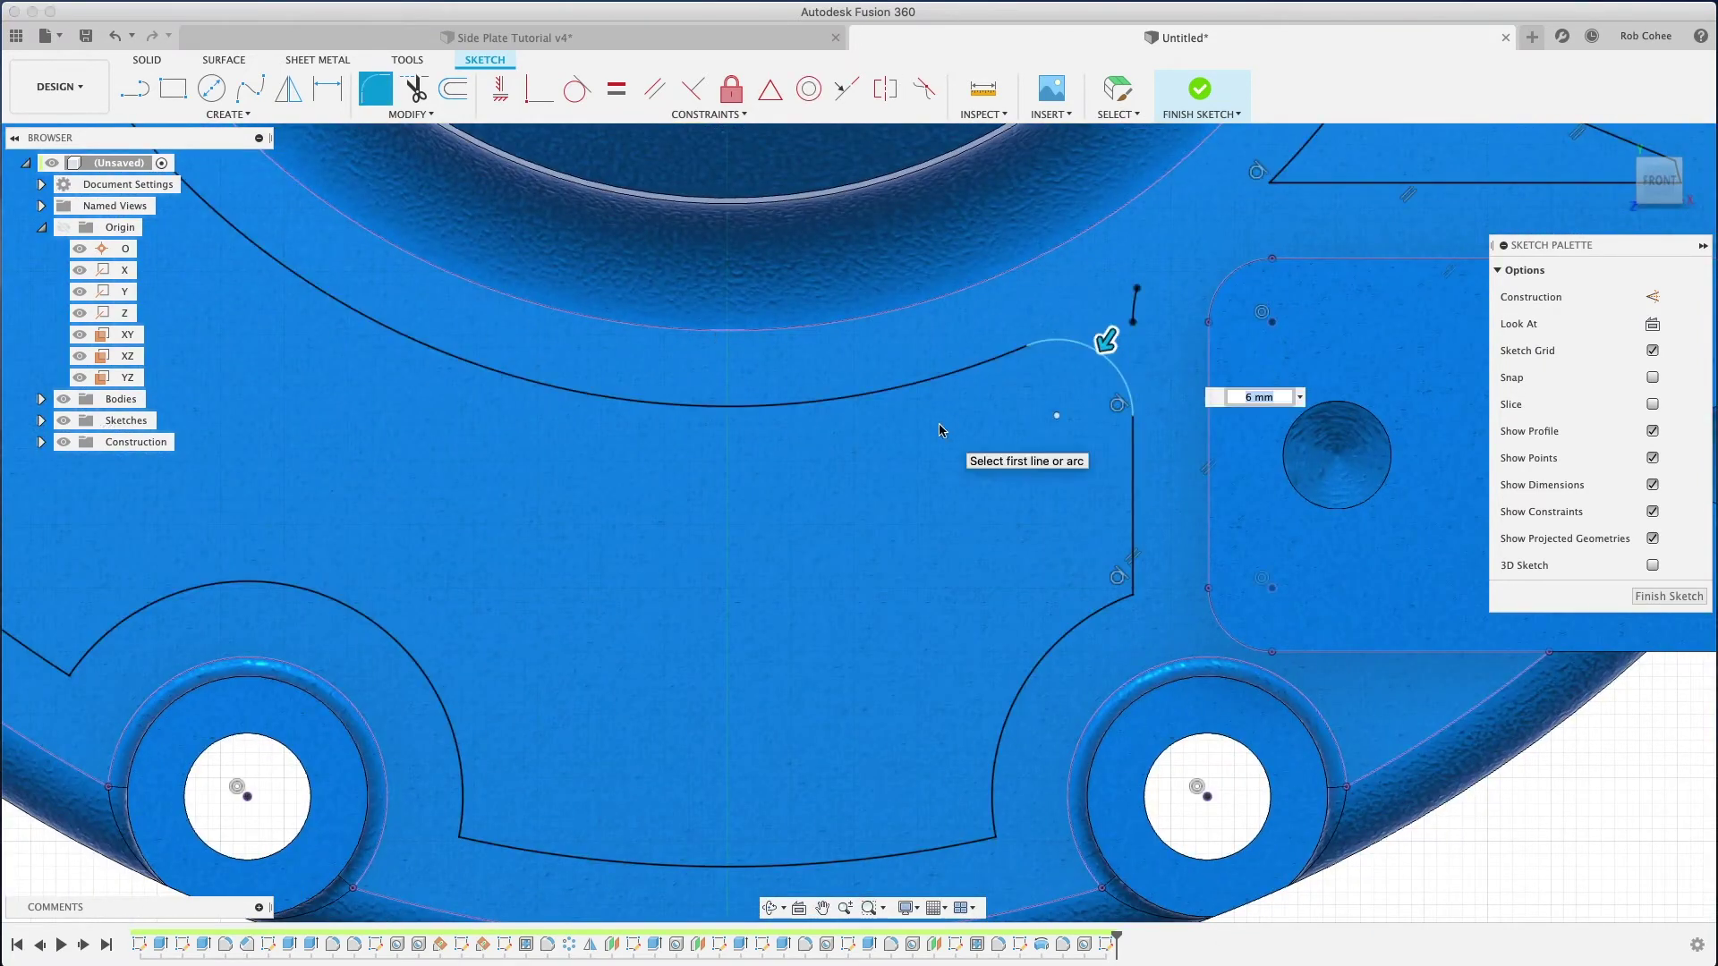
pyautogui.click(1130, 584)
pyautogui.click(991, 831)
pyautogui.moveTo(417, 578); pyautogui.dragTo(1064, 558, button='middle')
pyautogui.click(1107, 816)
pyautogui.click(707, 634)
pyautogui.click(337, 277)
# Step: Round the left pocket's remaining corners at 6 mm and end the fillet
pyautogui.moveTo(340, 281); pyautogui.dragTo(345, 506, button='middle')
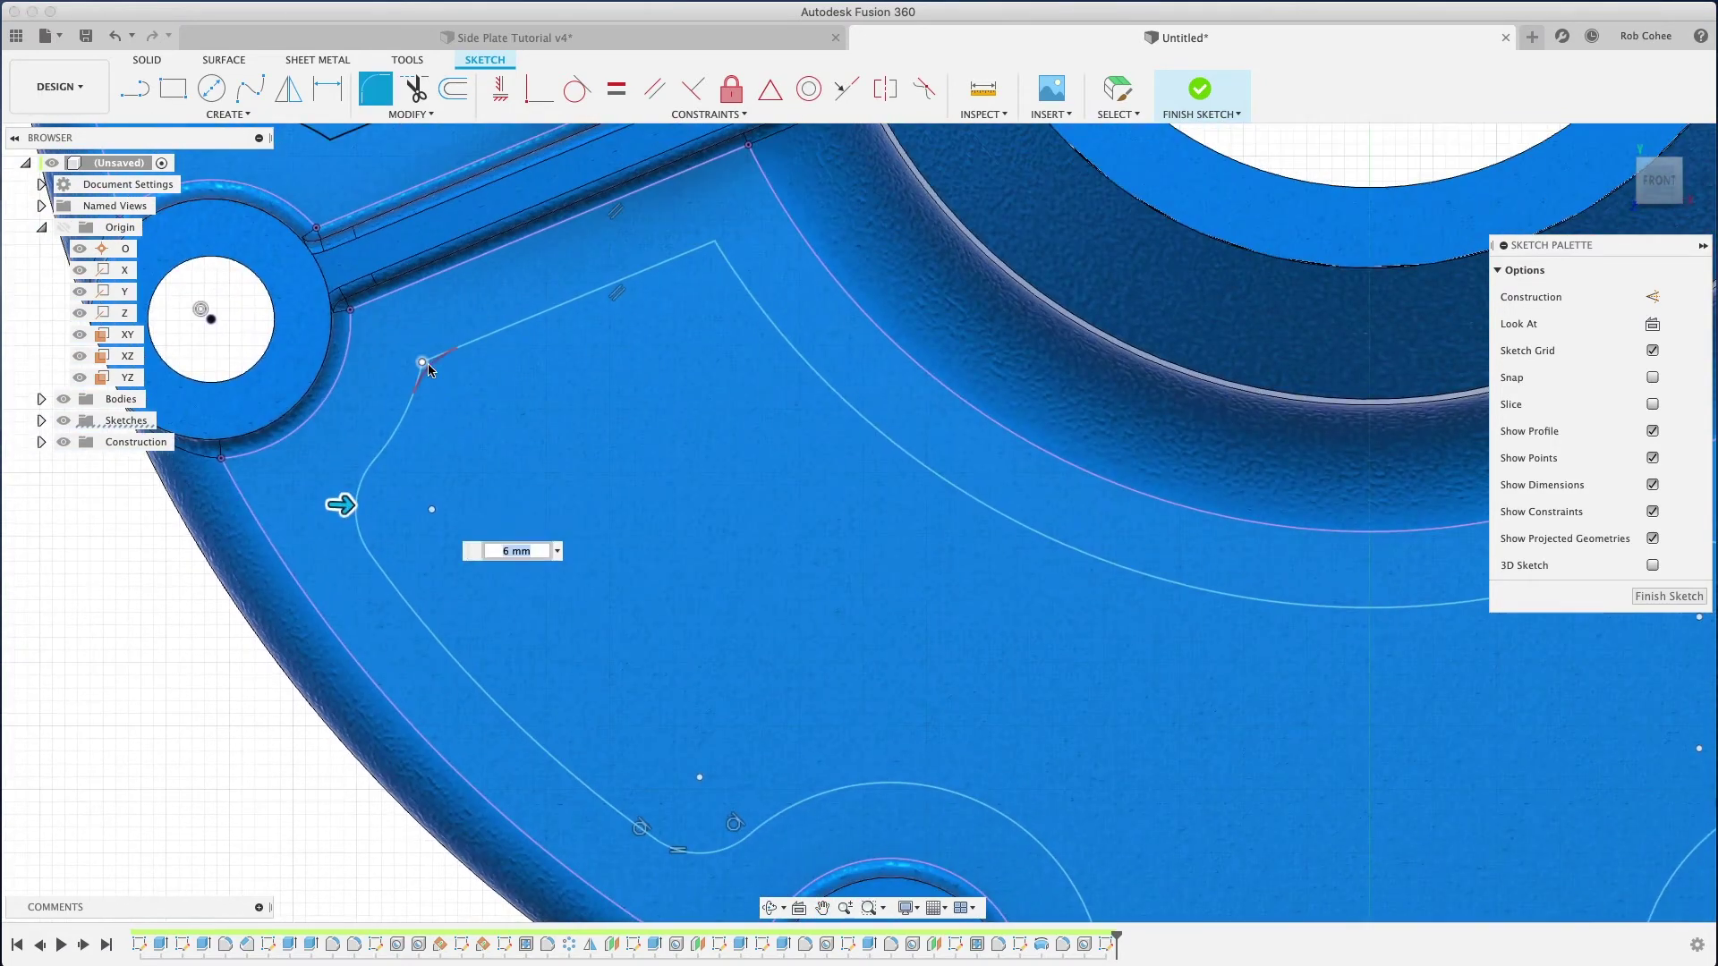
pyautogui.click(416, 355)
pyautogui.click(710, 248)
pyautogui.moveTo(711, 248); pyautogui.dragTo(1085, 809, button='middle')
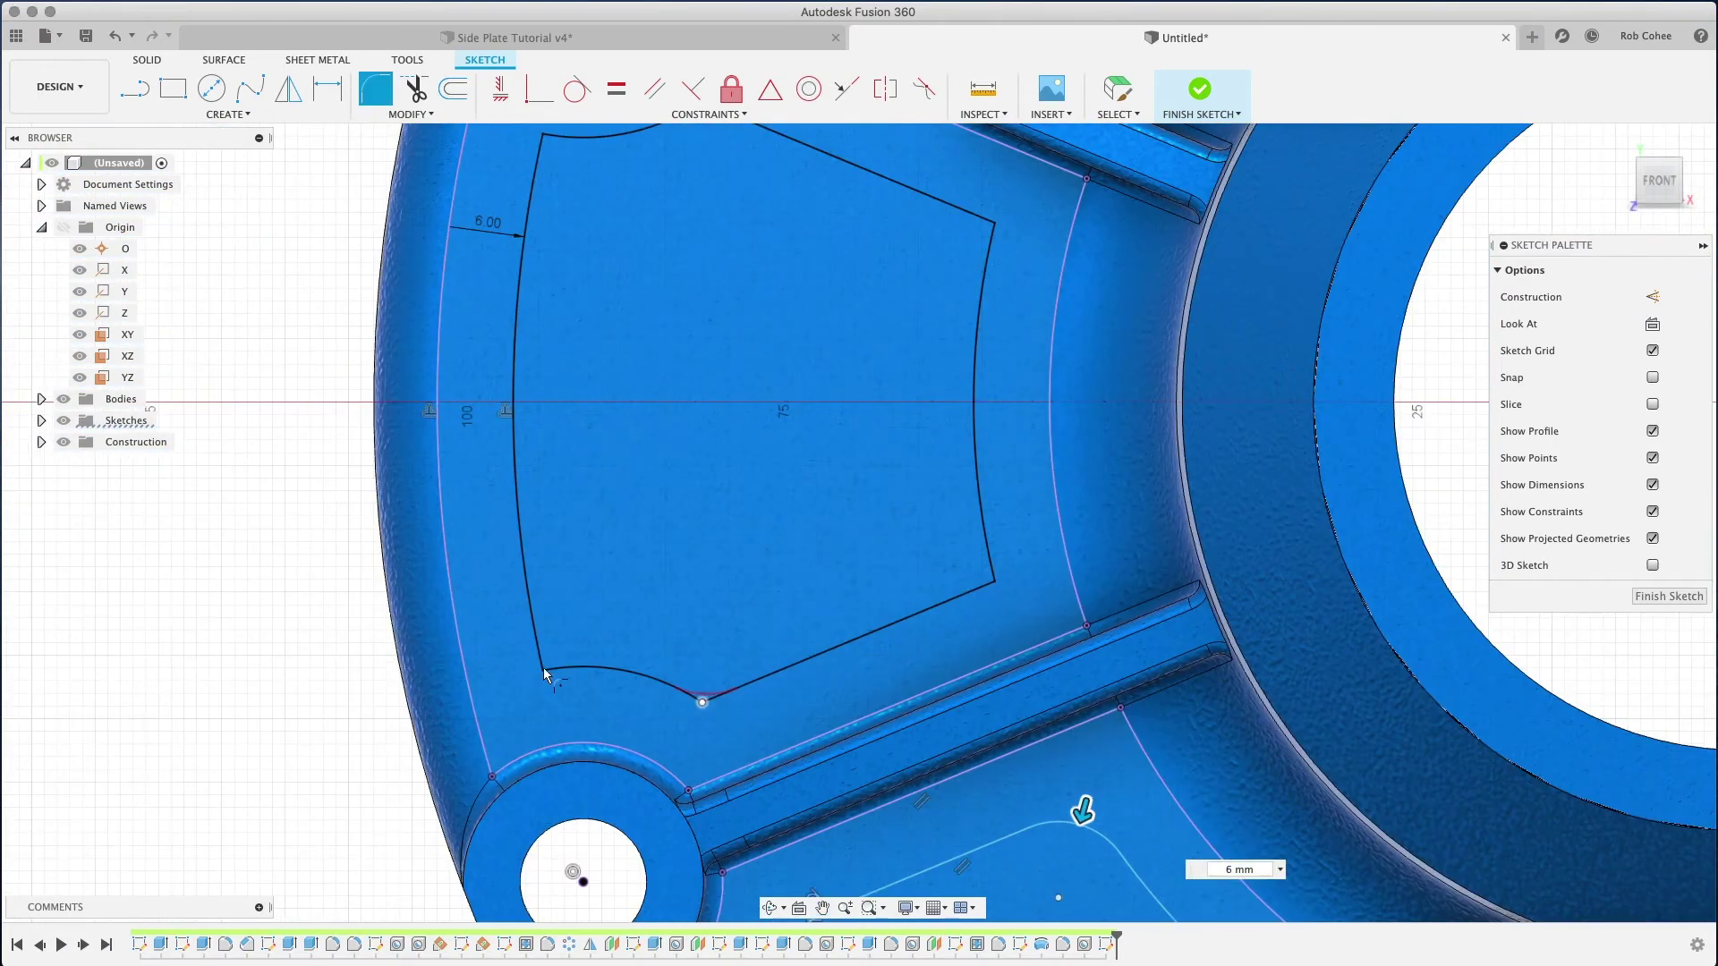
pyautogui.click(701, 699)
pyautogui.click(544, 658)
pyautogui.moveTo(533, 361); pyautogui.dragTo(460, 475, button='middle')
pyautogui.click(462, 255)
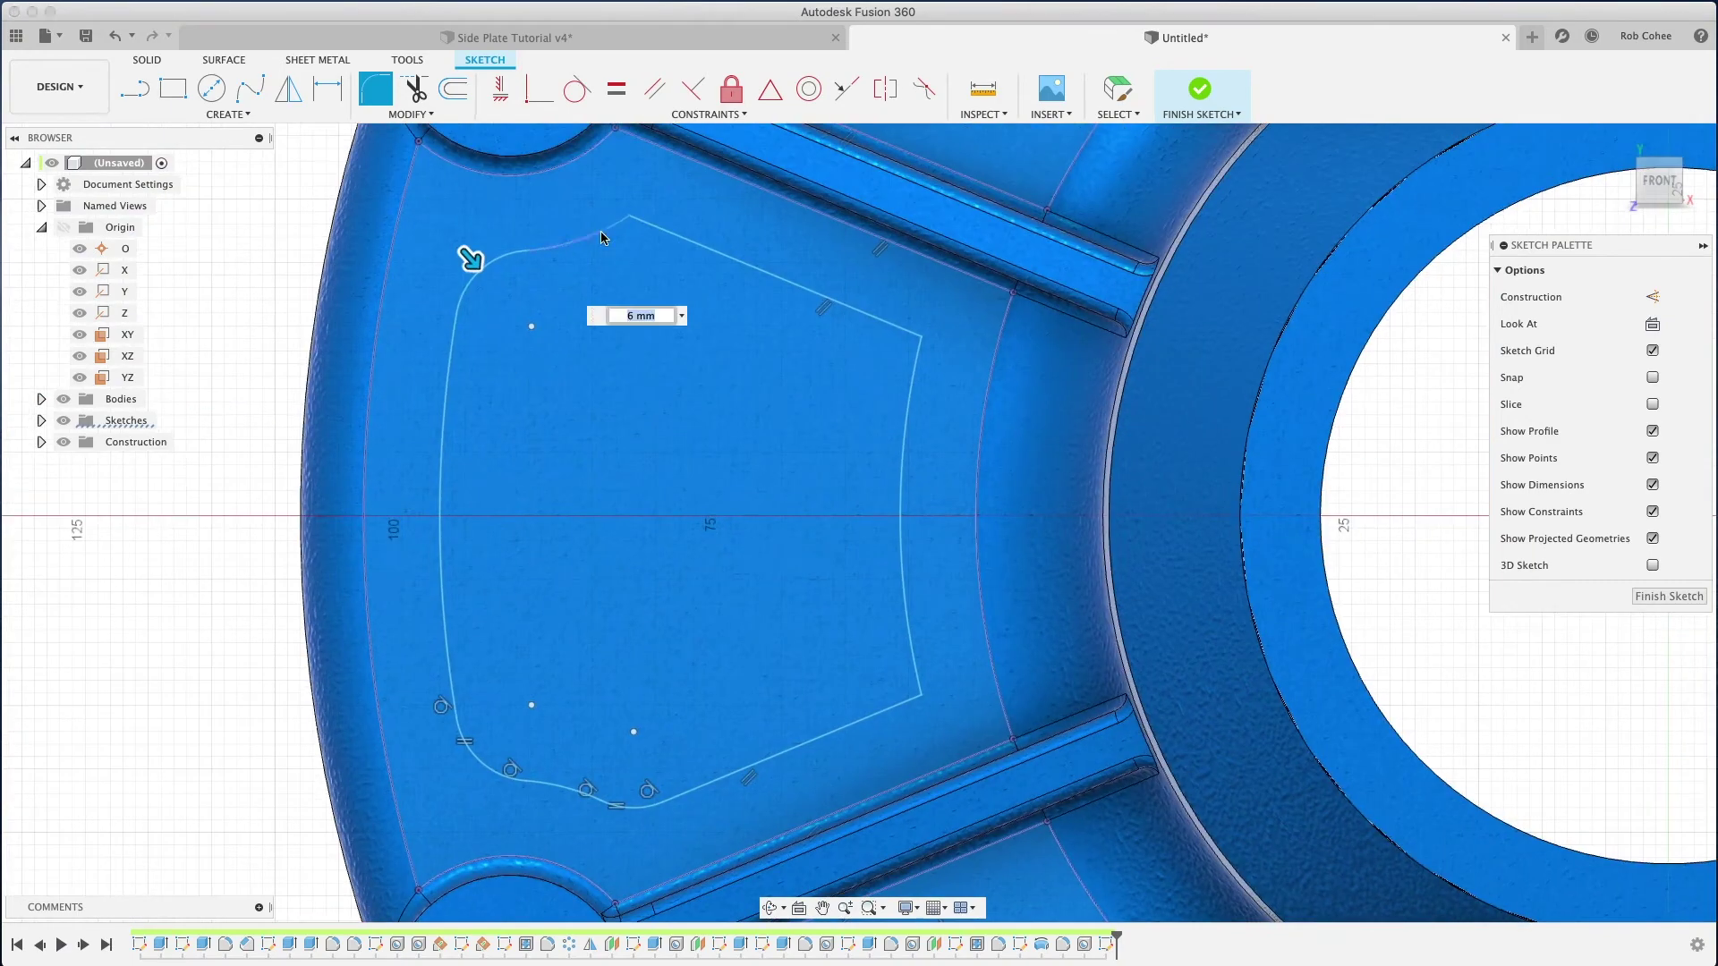
pyautogui.click(915, 333)
pyautogui.click(914, 692)
pyautogui.scroll(-3, 791, 569)
pyautogui.scroll(-2, 792, 570)
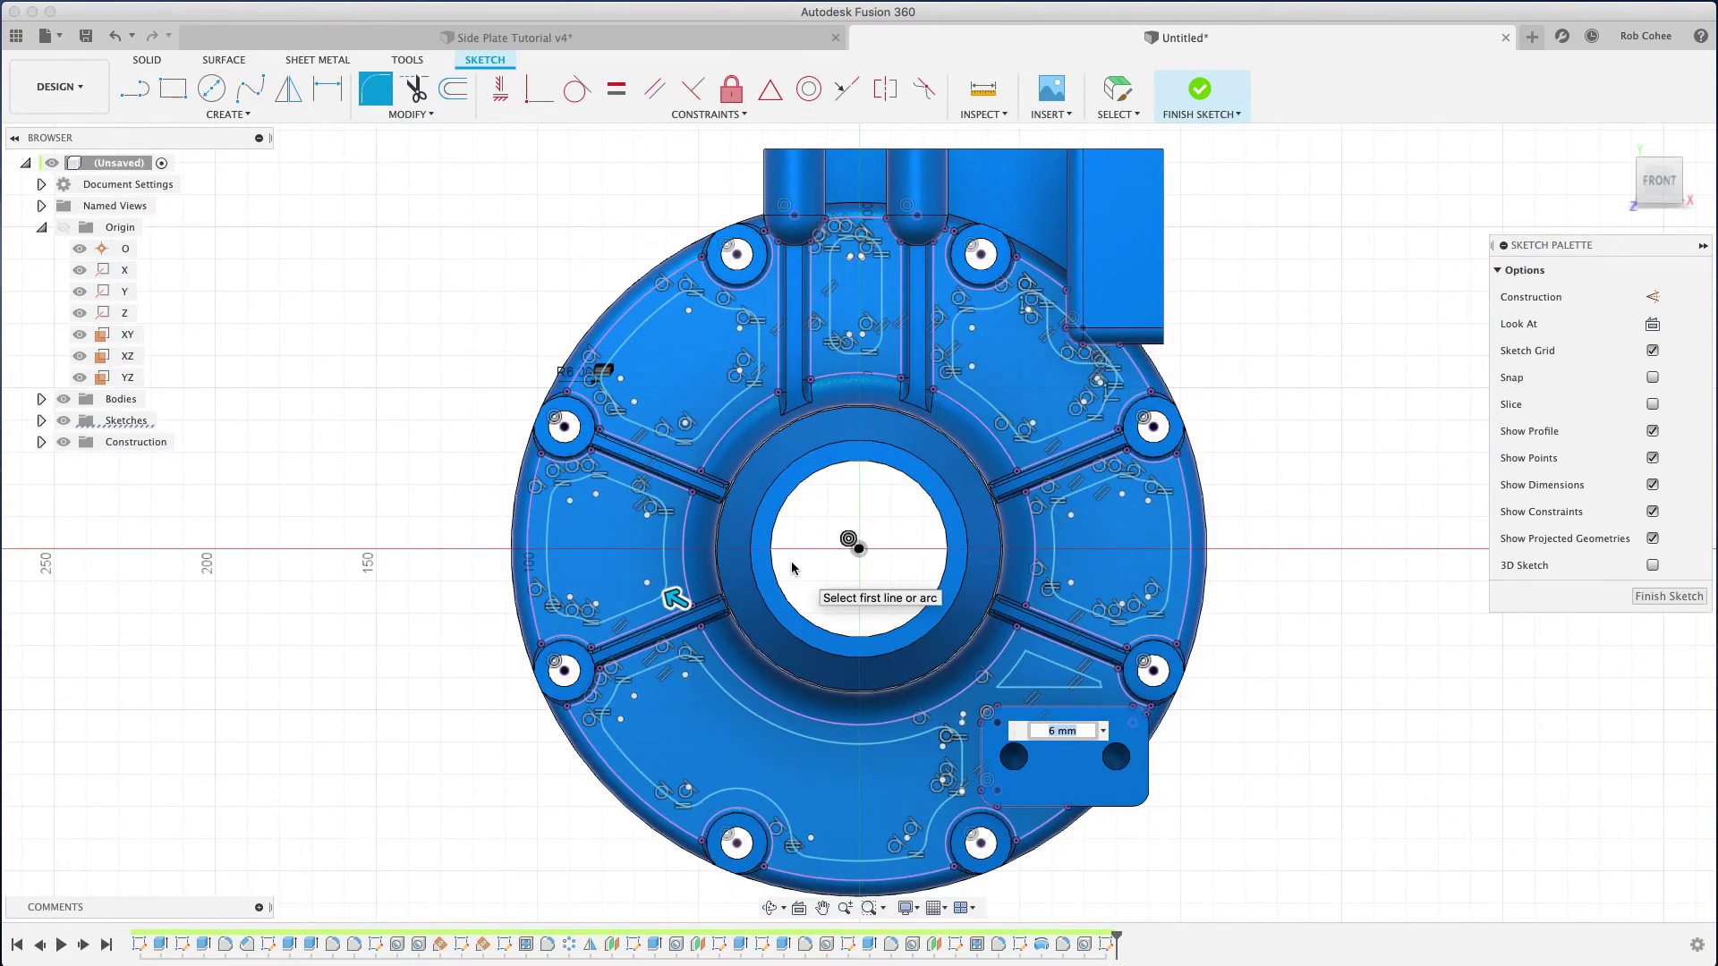
pyautogui.rightClick(1279, 402)
pyautogui.click(1346, 410)
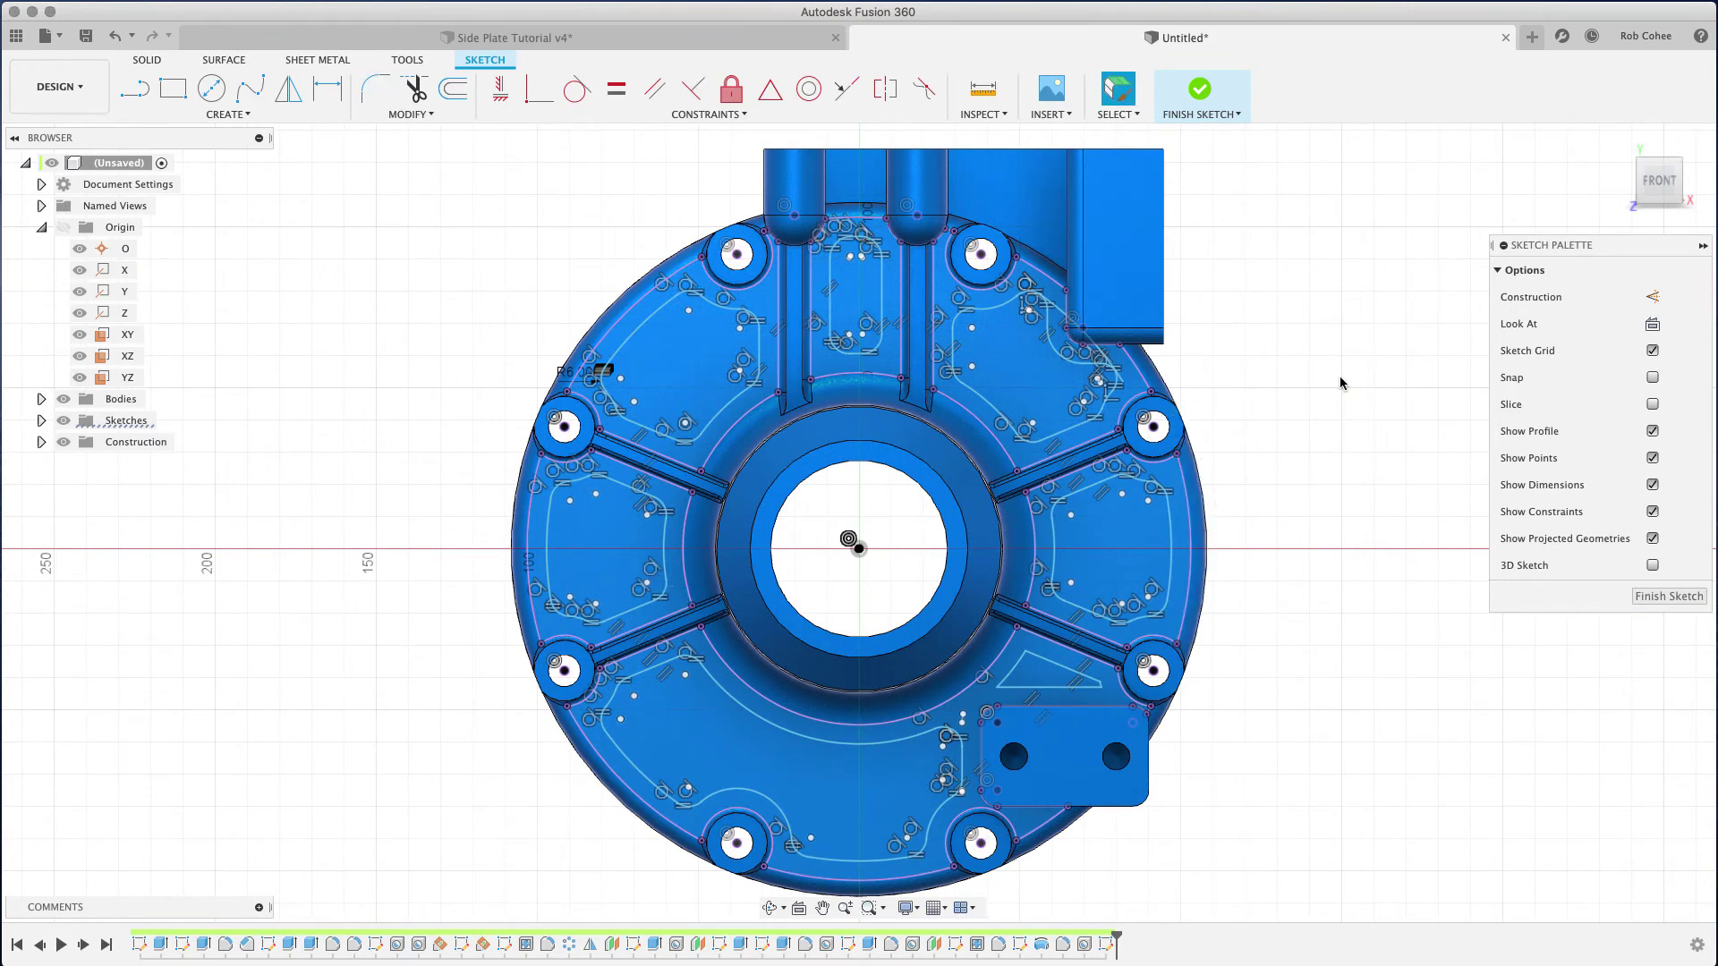
# Step: Extrude the offset pocket profiles as a 3 mm deep cut into the plate
pyautogui.press('e')
pyautogui.click(686, 352)
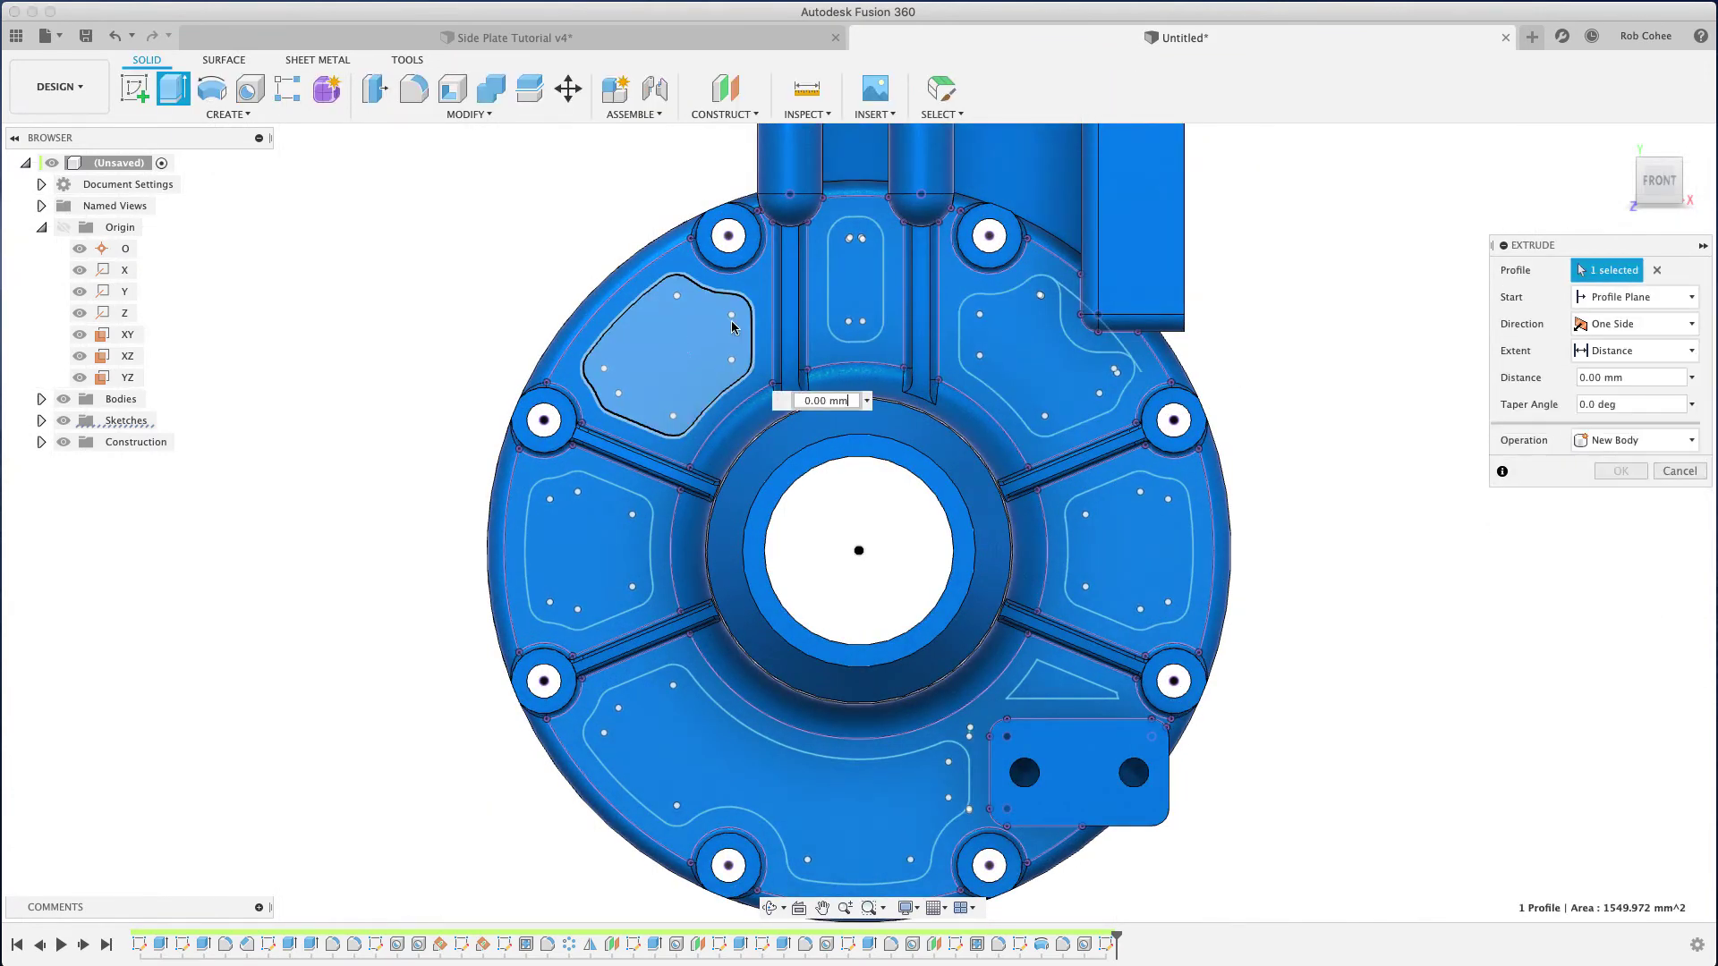
pyautogui.click(843, 287)
pyautogui.click(1043, 358)
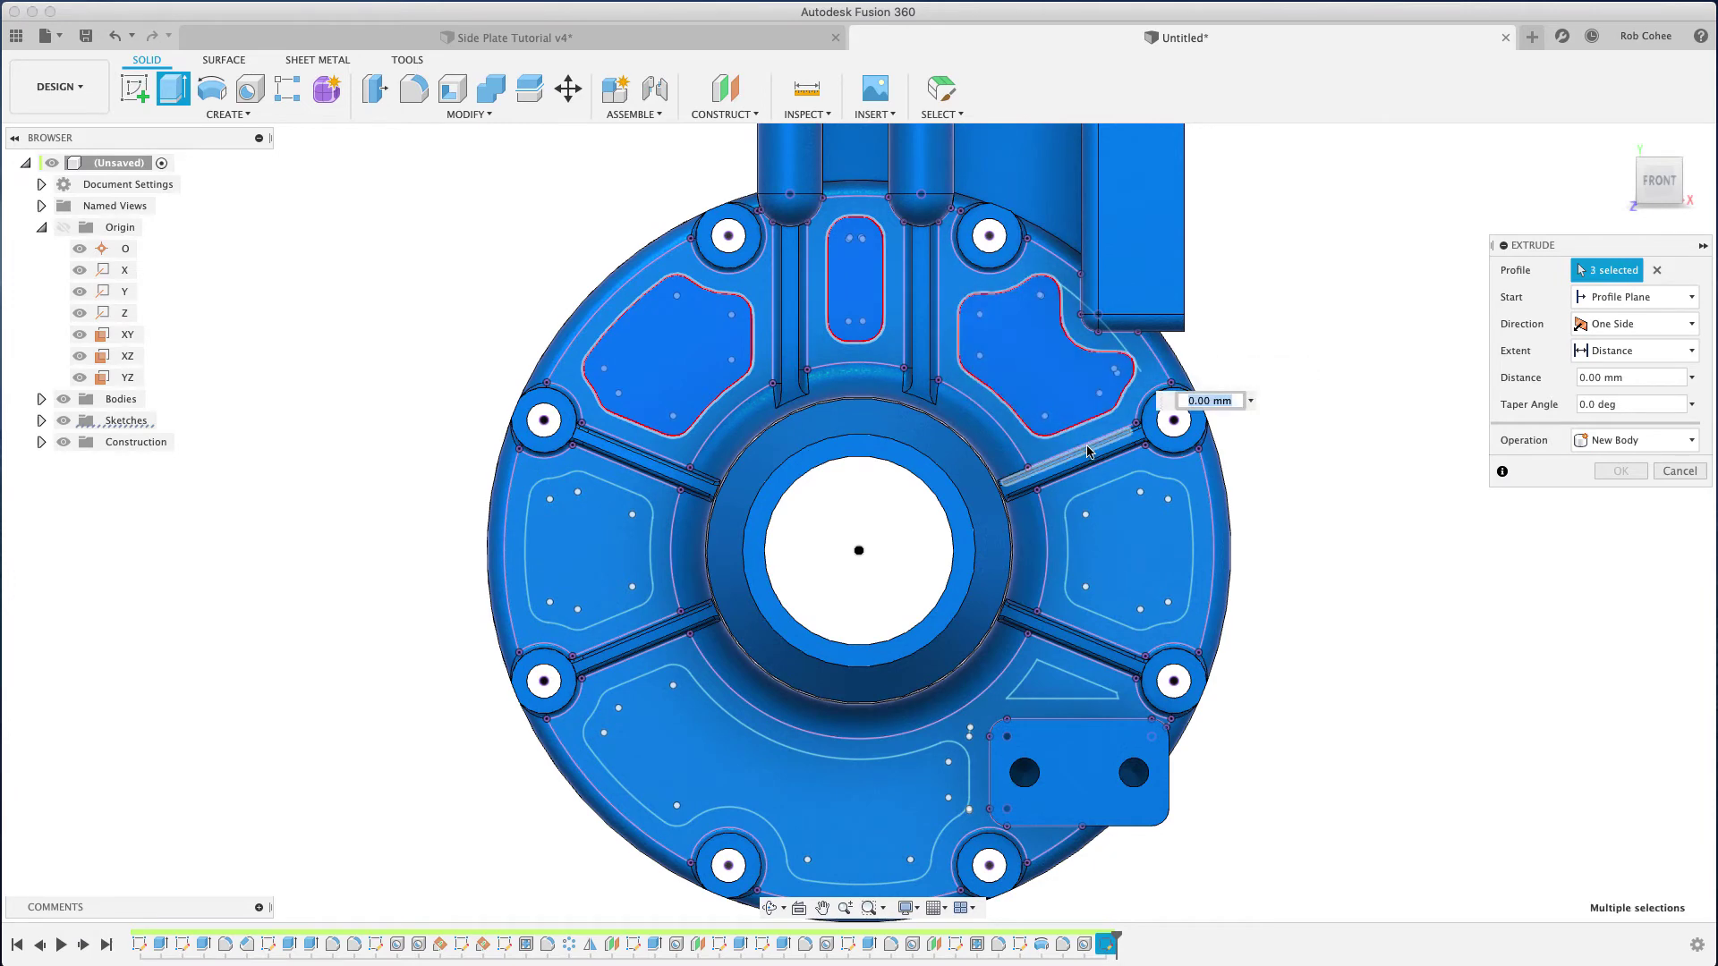
pyautogui.click(1117, 518)
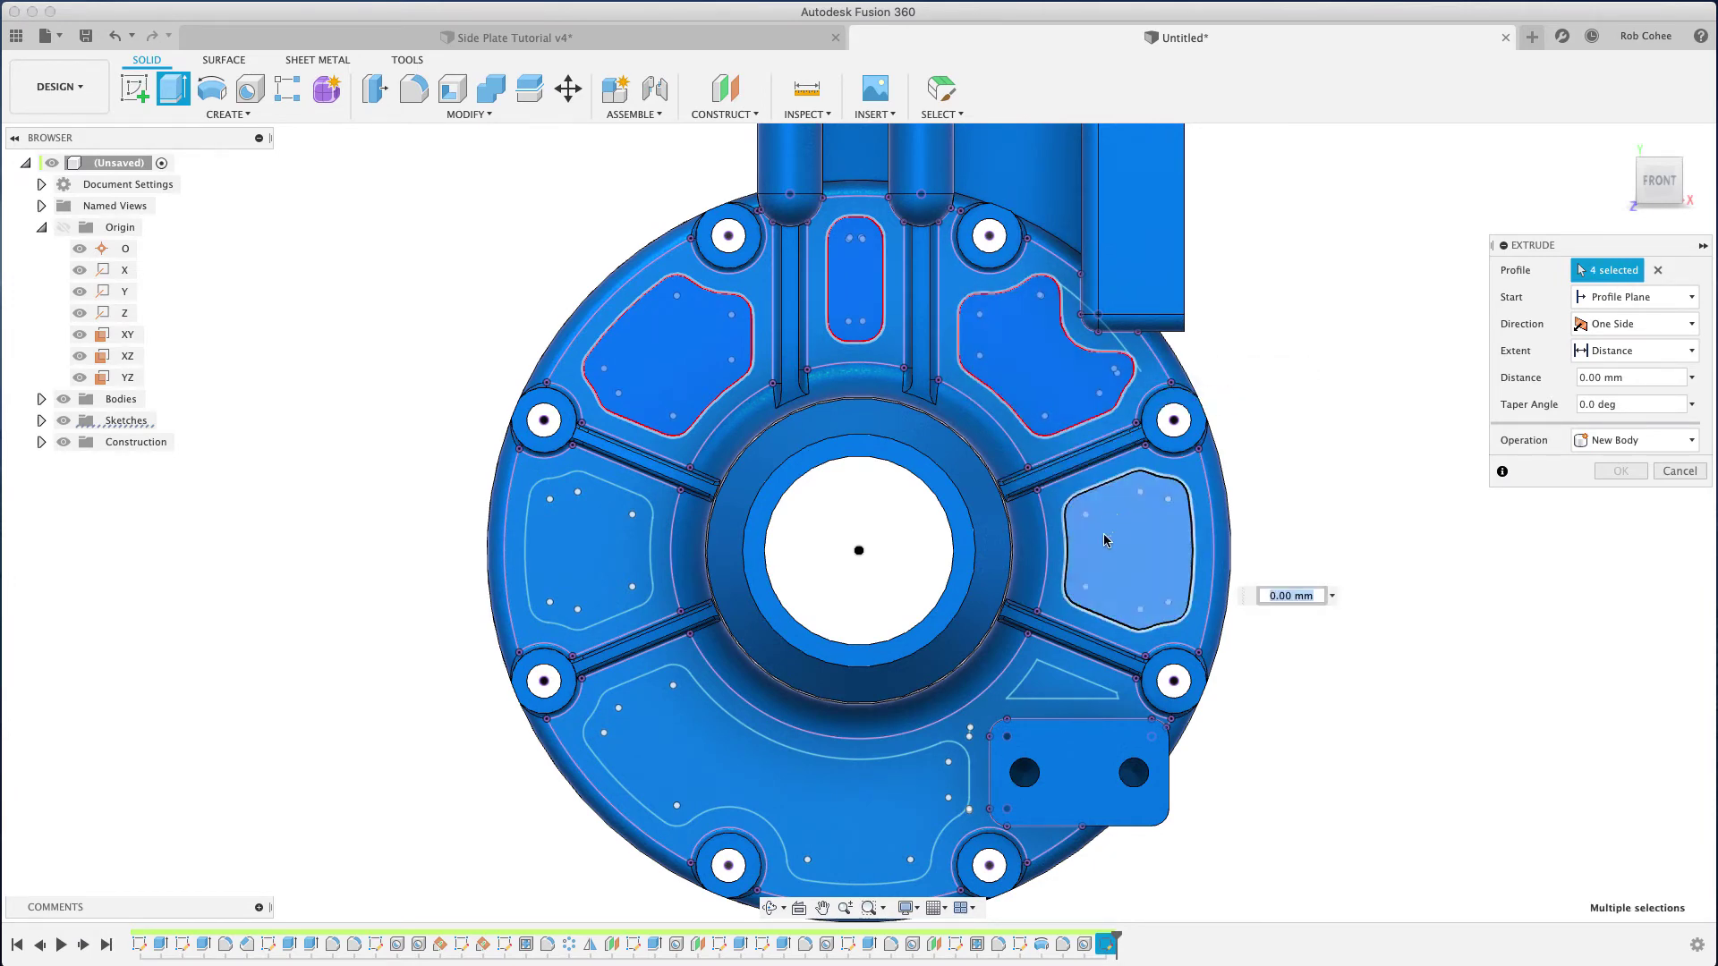
pyautogui.click(880, 799)
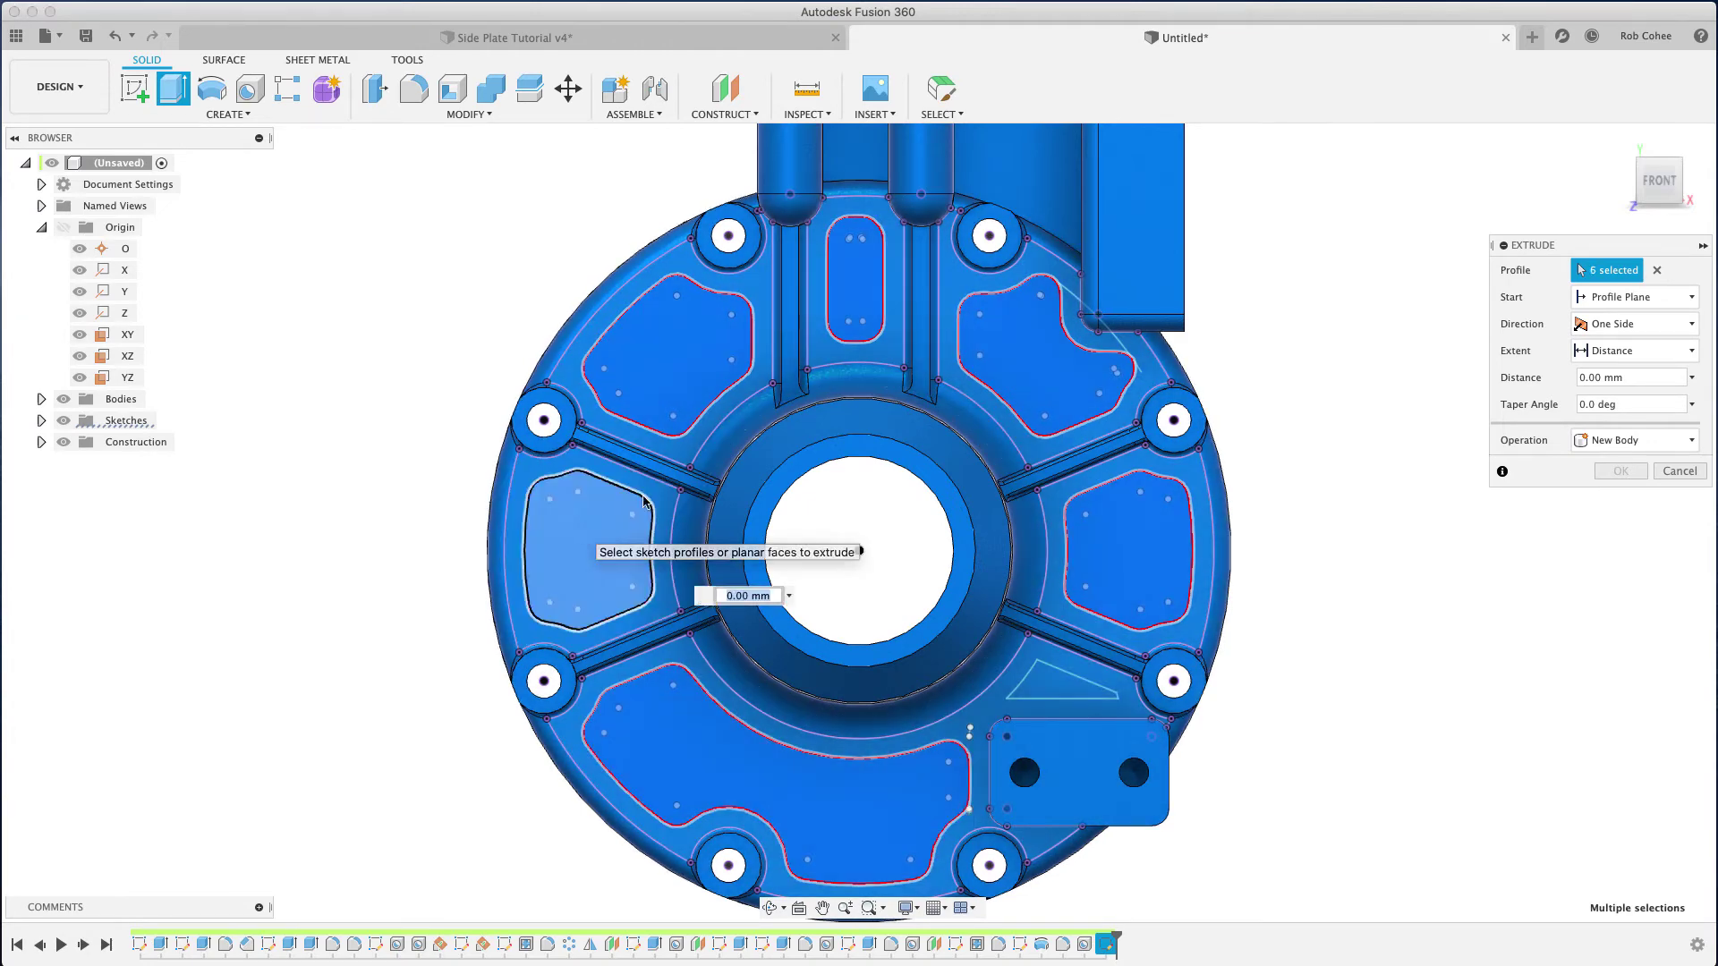
pyautogui.moveTo(648, 498)
pyautogui.keyDown('shift'); pyautogui.mouseDown(button='middle')
pyautogui.moveTo(660, 523)
pyautogui.moveTo(619, 546)
pyautogui.mouseUp(button='middle'); pyautogui.keyUp('shift')
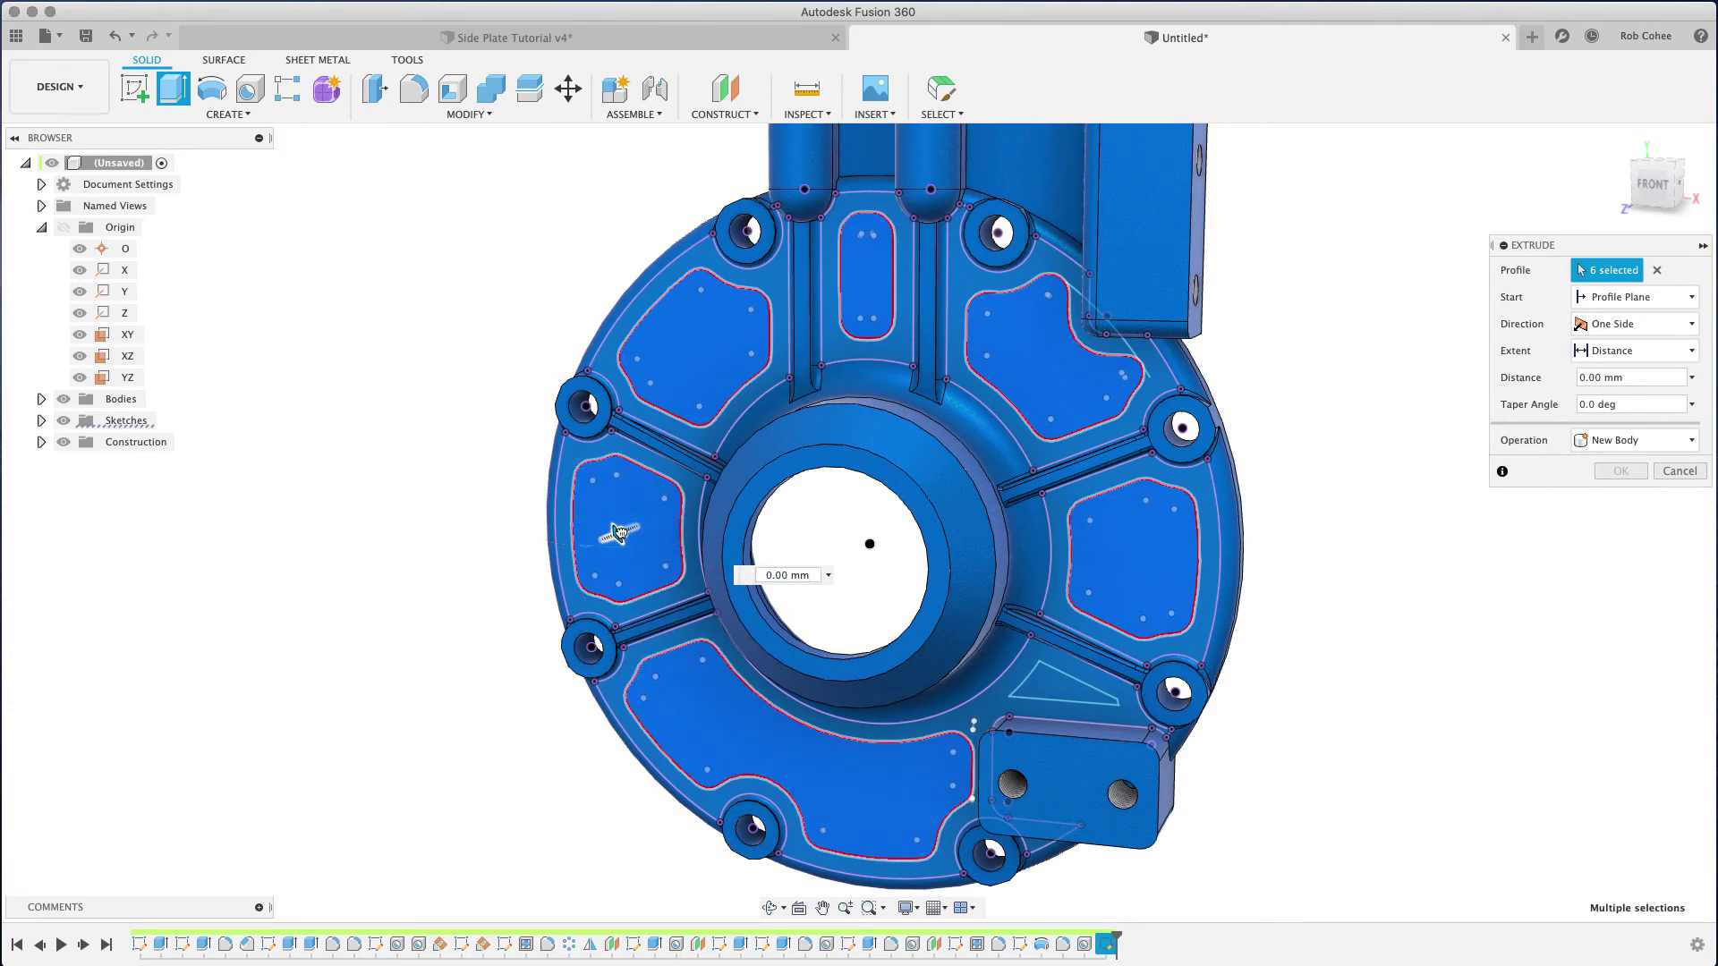
pyautogui.moveTo(624, 534); pyautogui.dragTo(632, 535)
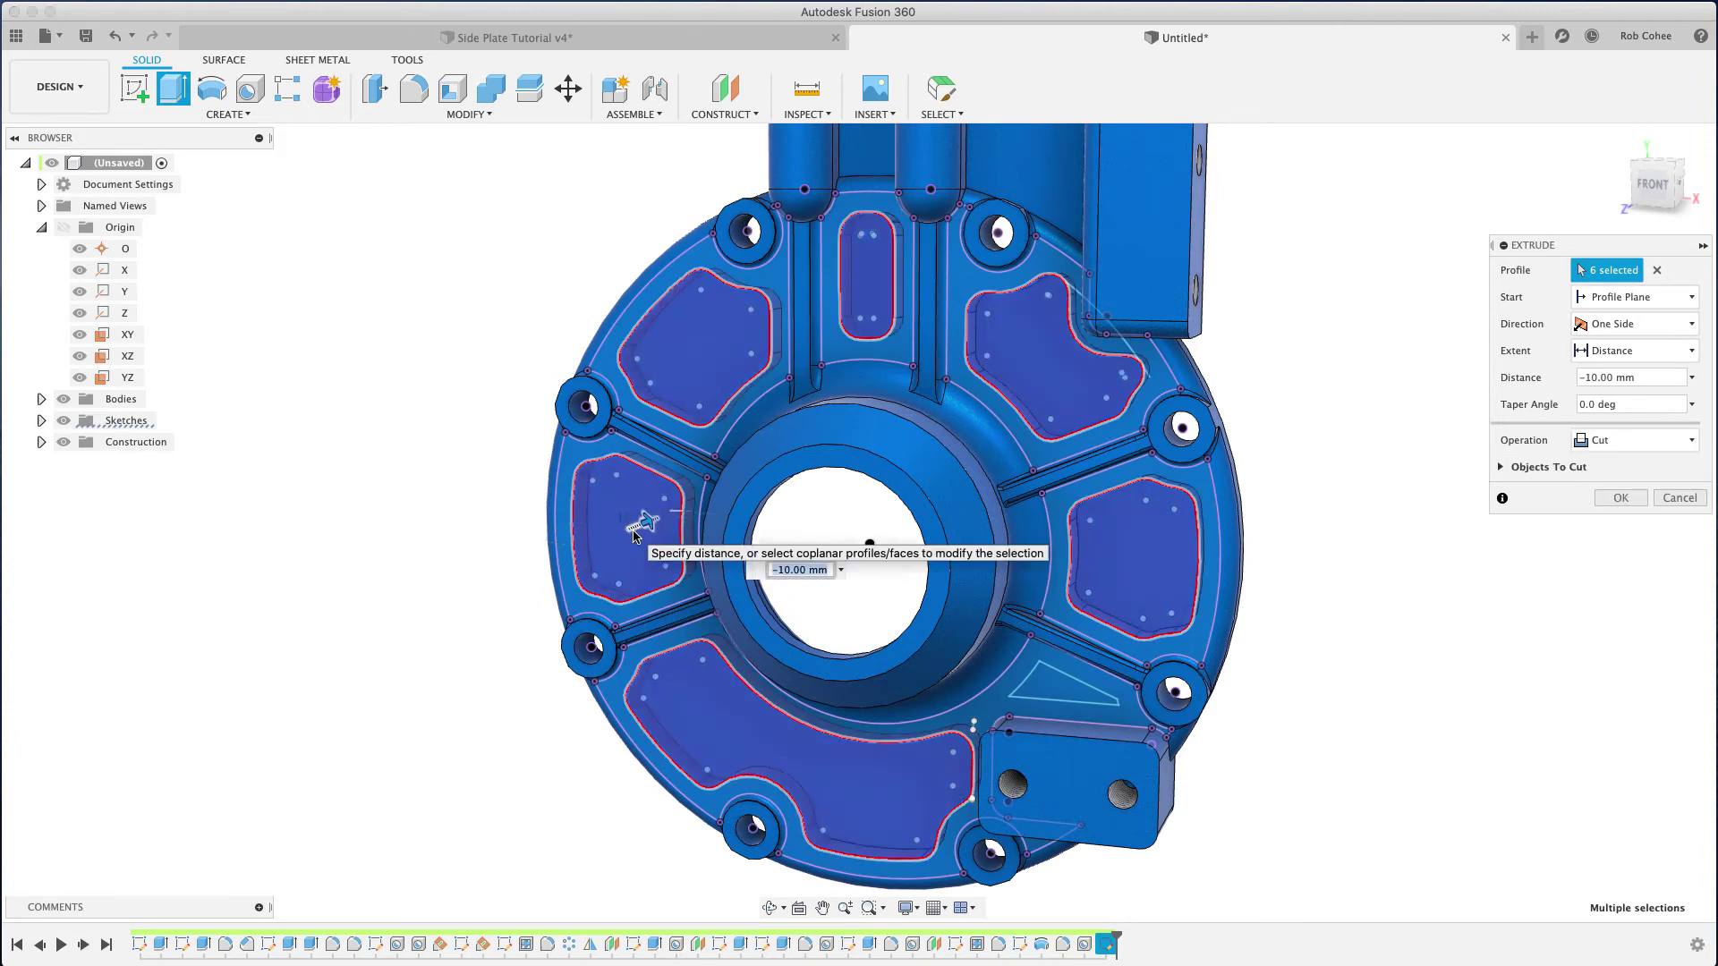
pyautogui.write('-3')
pyautogui.press('Return')
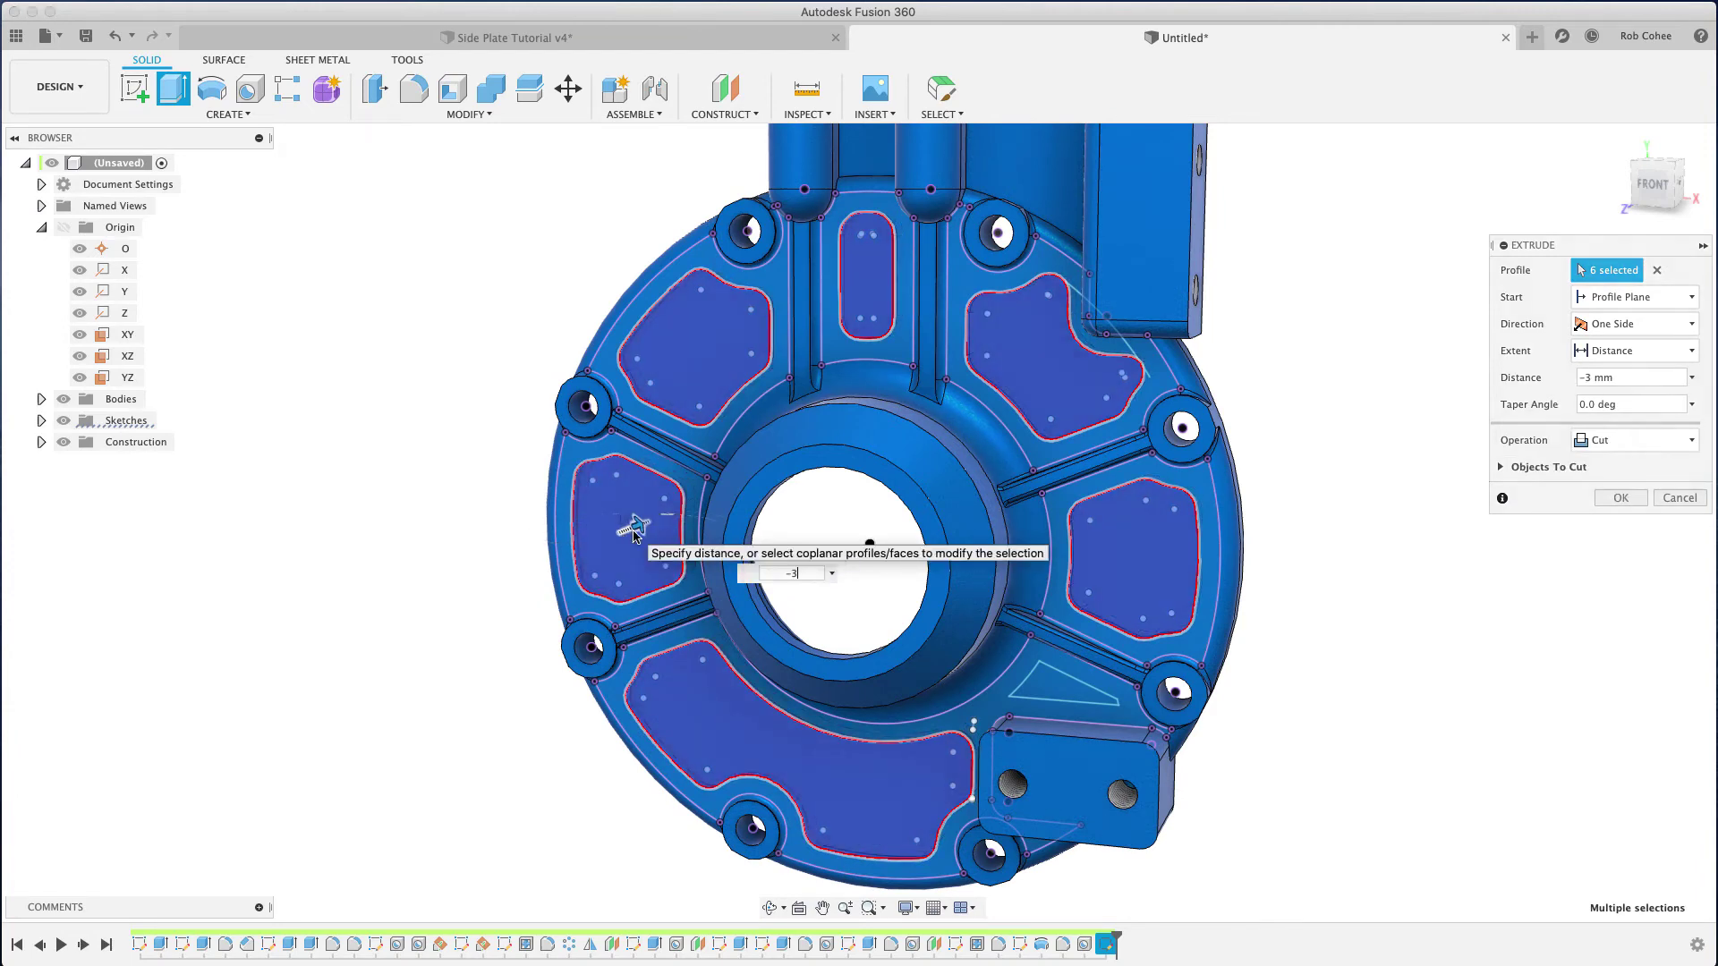
pyautogui.press('Return')
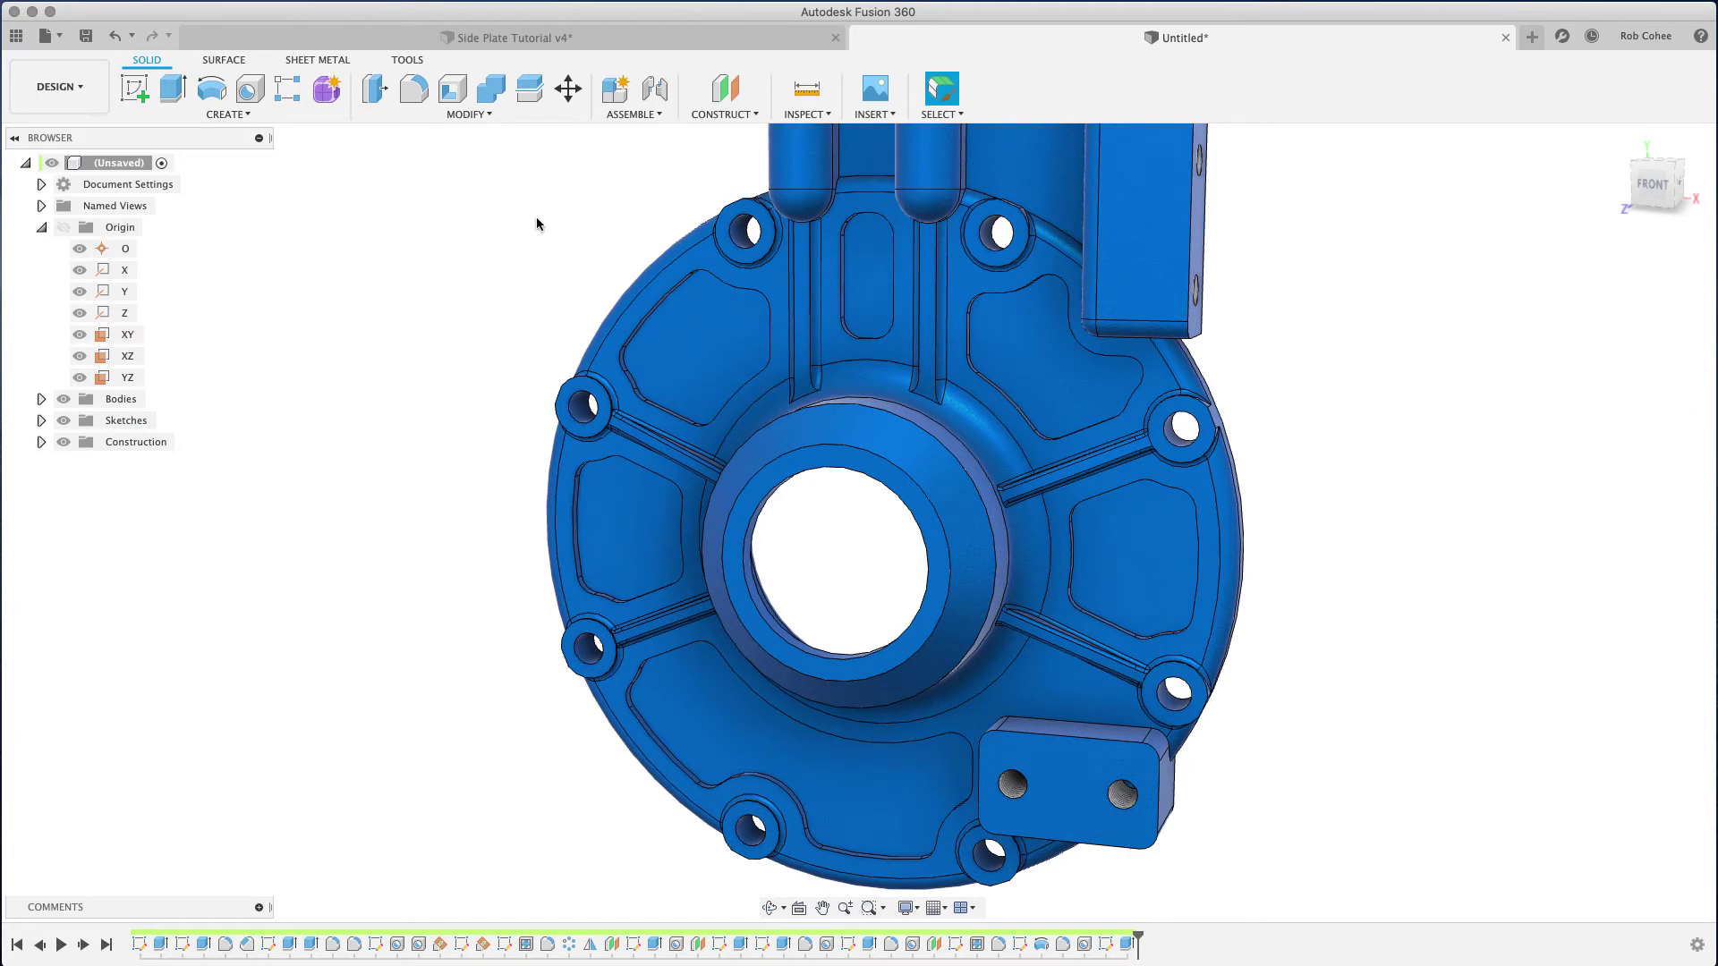
# Step: Fillet the six pocket floors with a 3 mm radius
pyautogui.press('f')
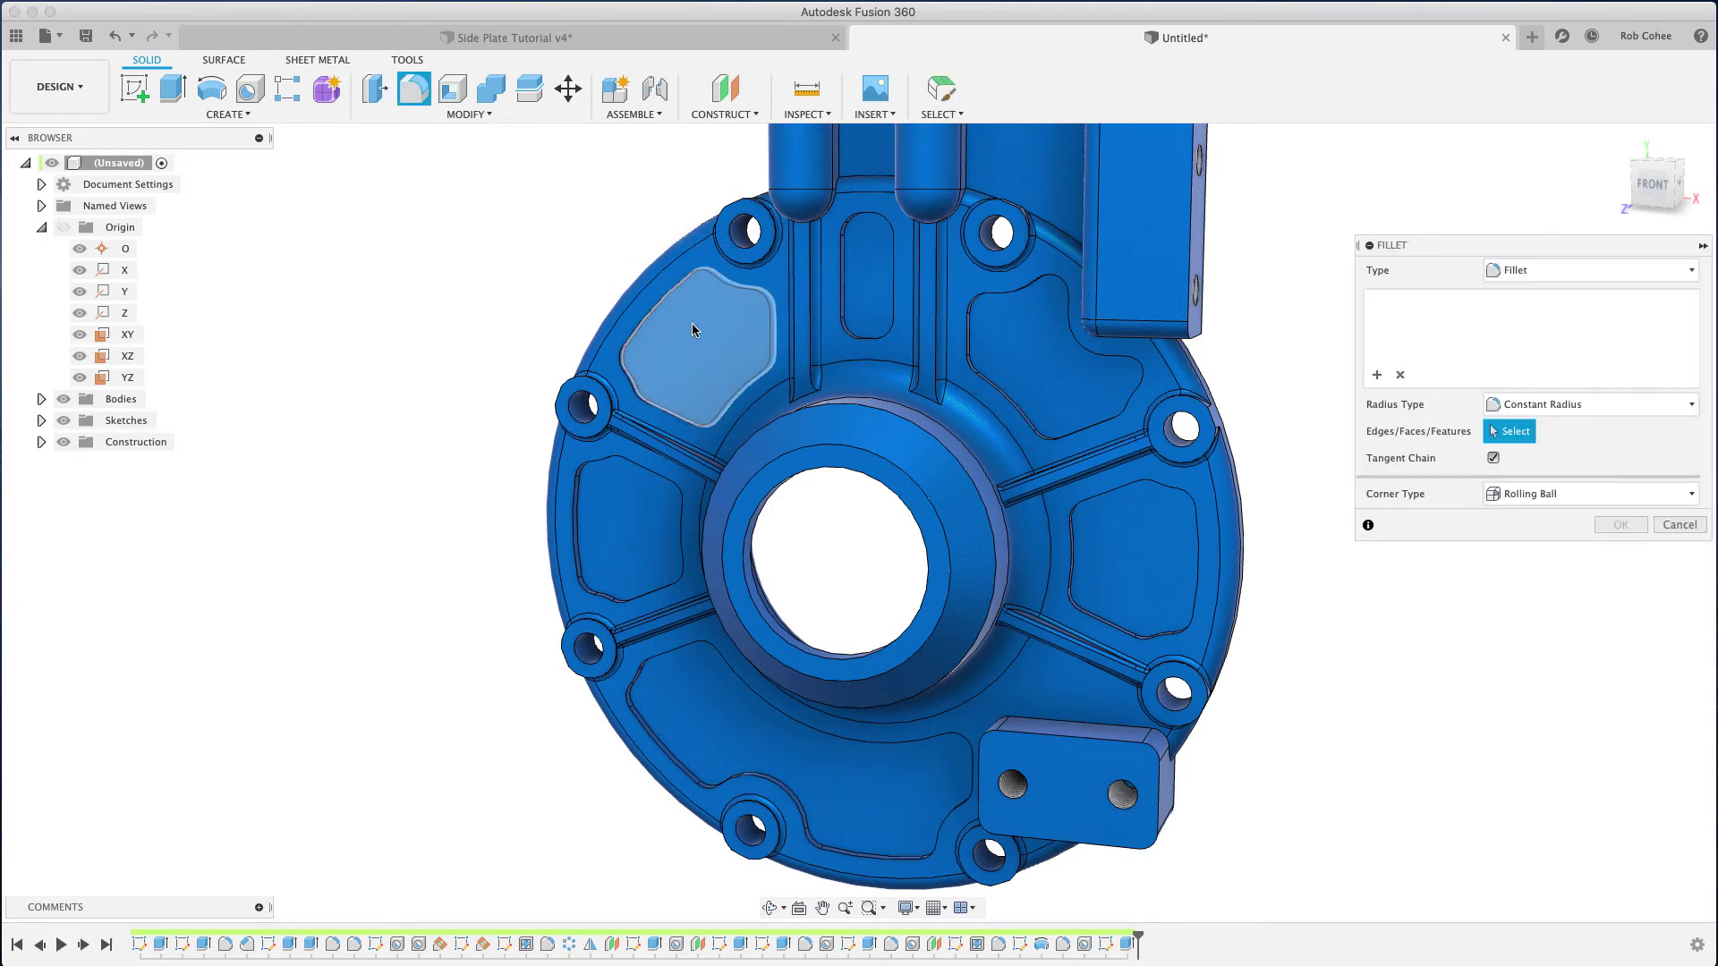
pyautogui.click(691, 324)
pyautogui.click(854, 286)
pyautogui.click(1029, 358)
pyautogui.click(1132, 554)
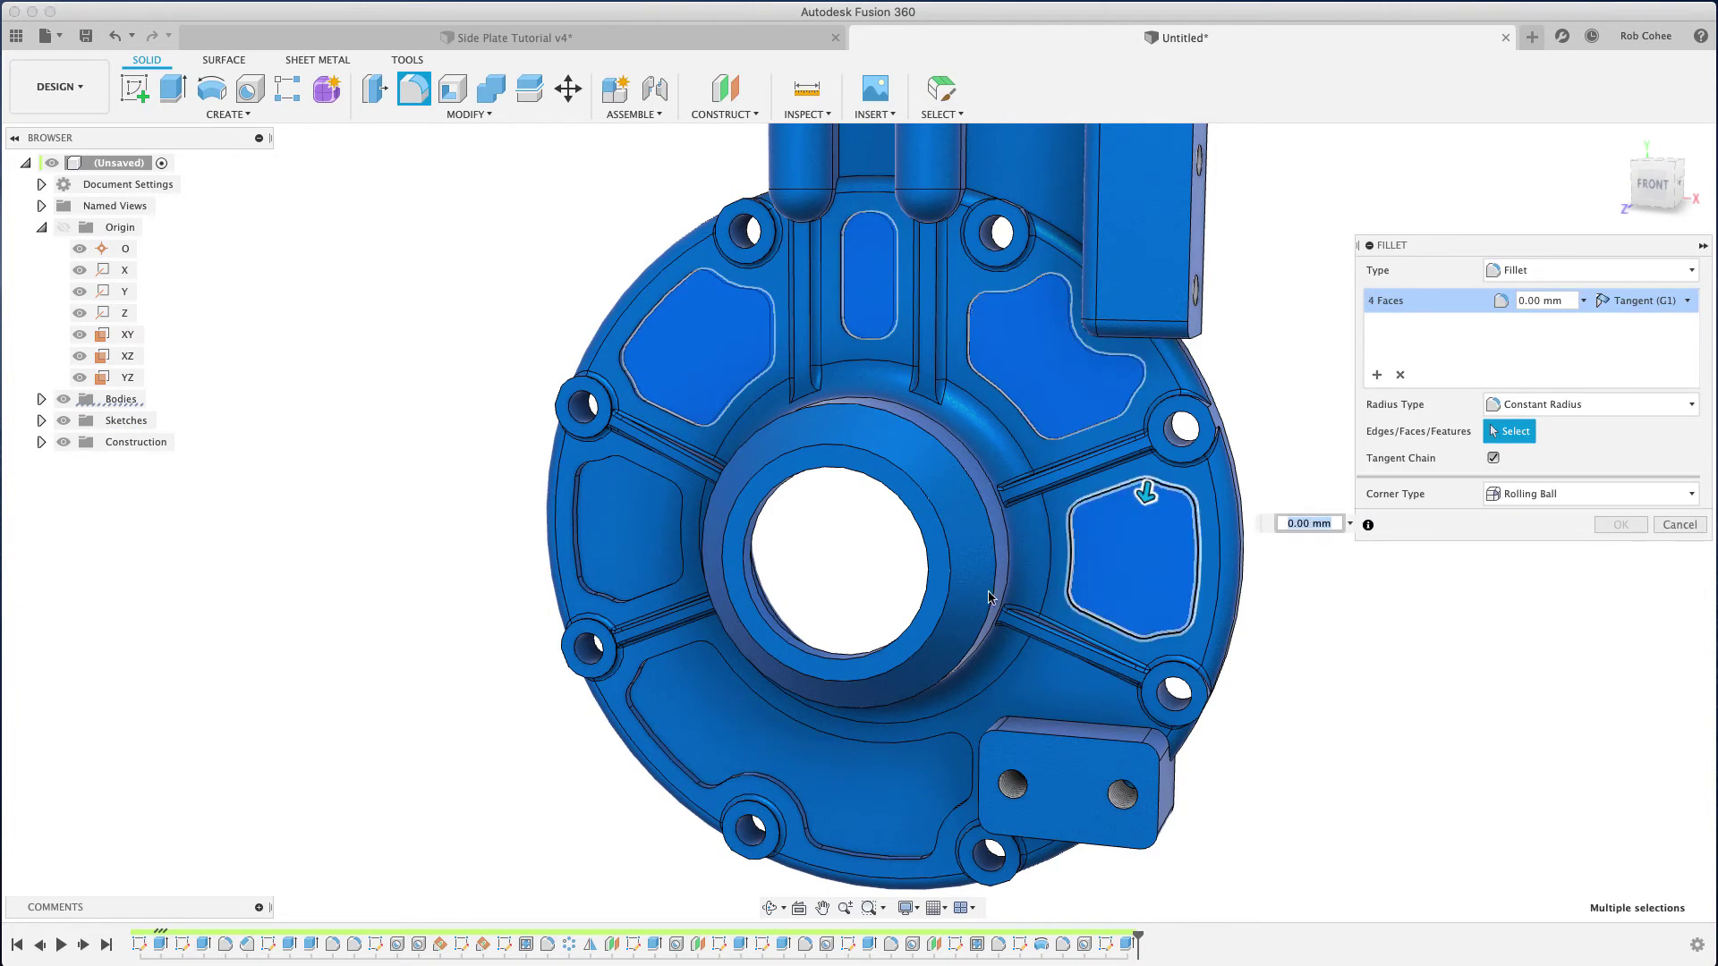
pyautogui.click(875, 794)
pyautogui.click(632, 550)
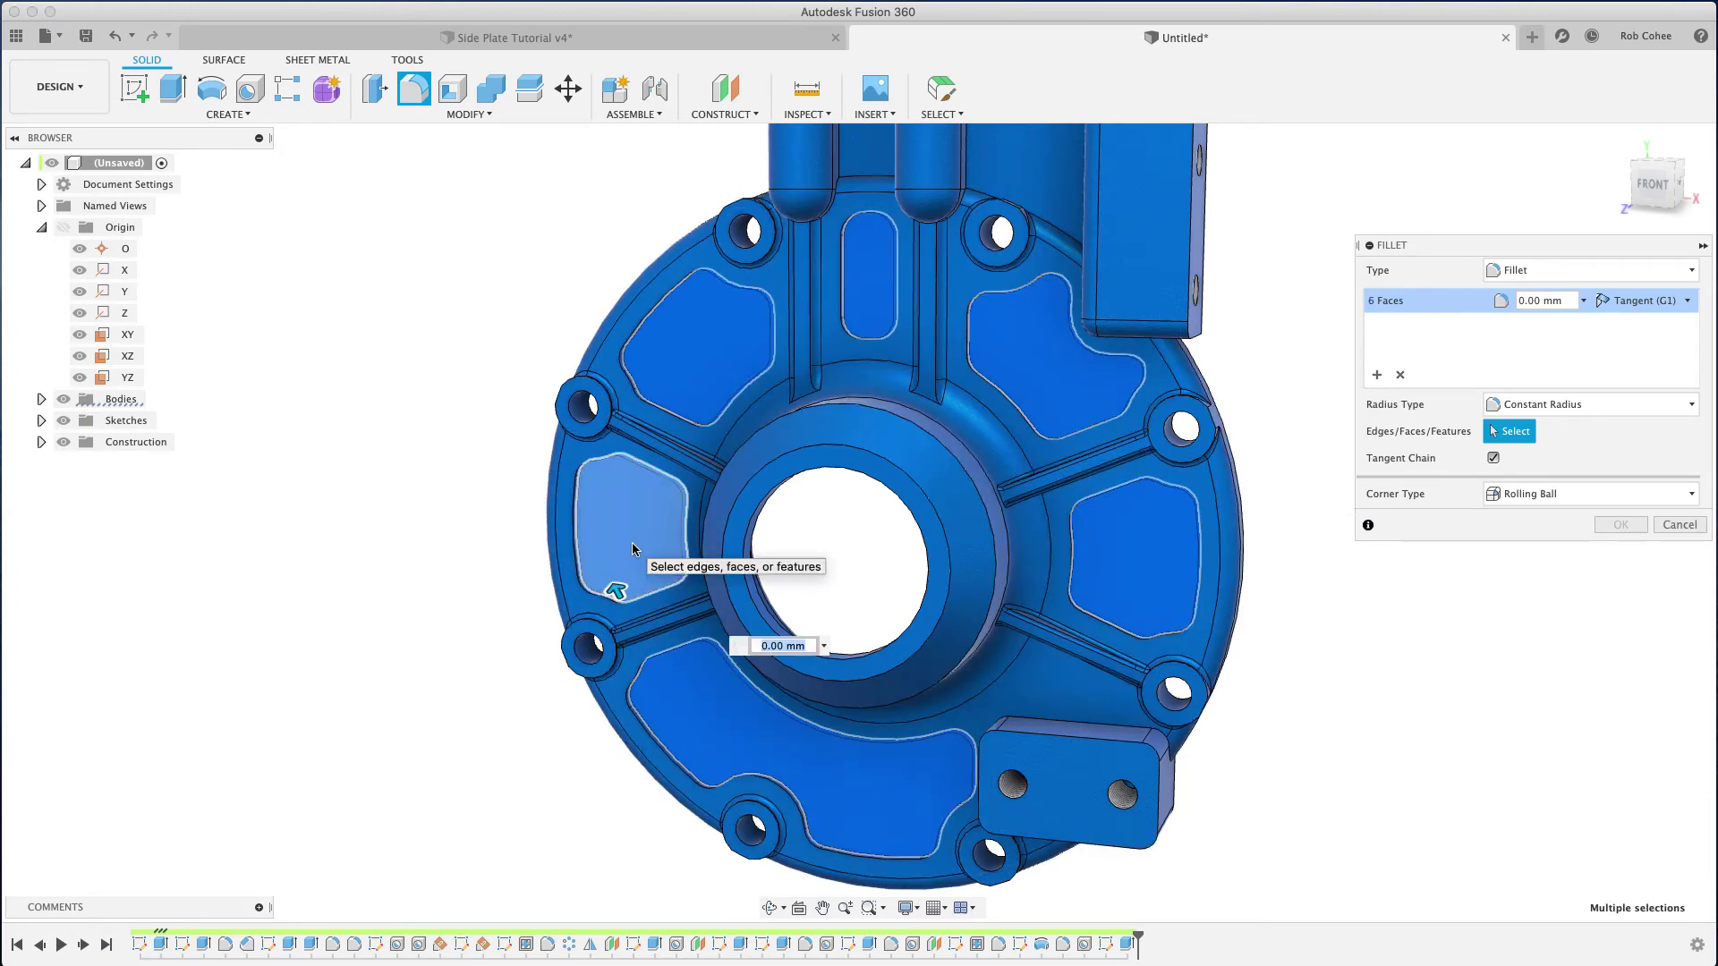
pyautogui.write('3')
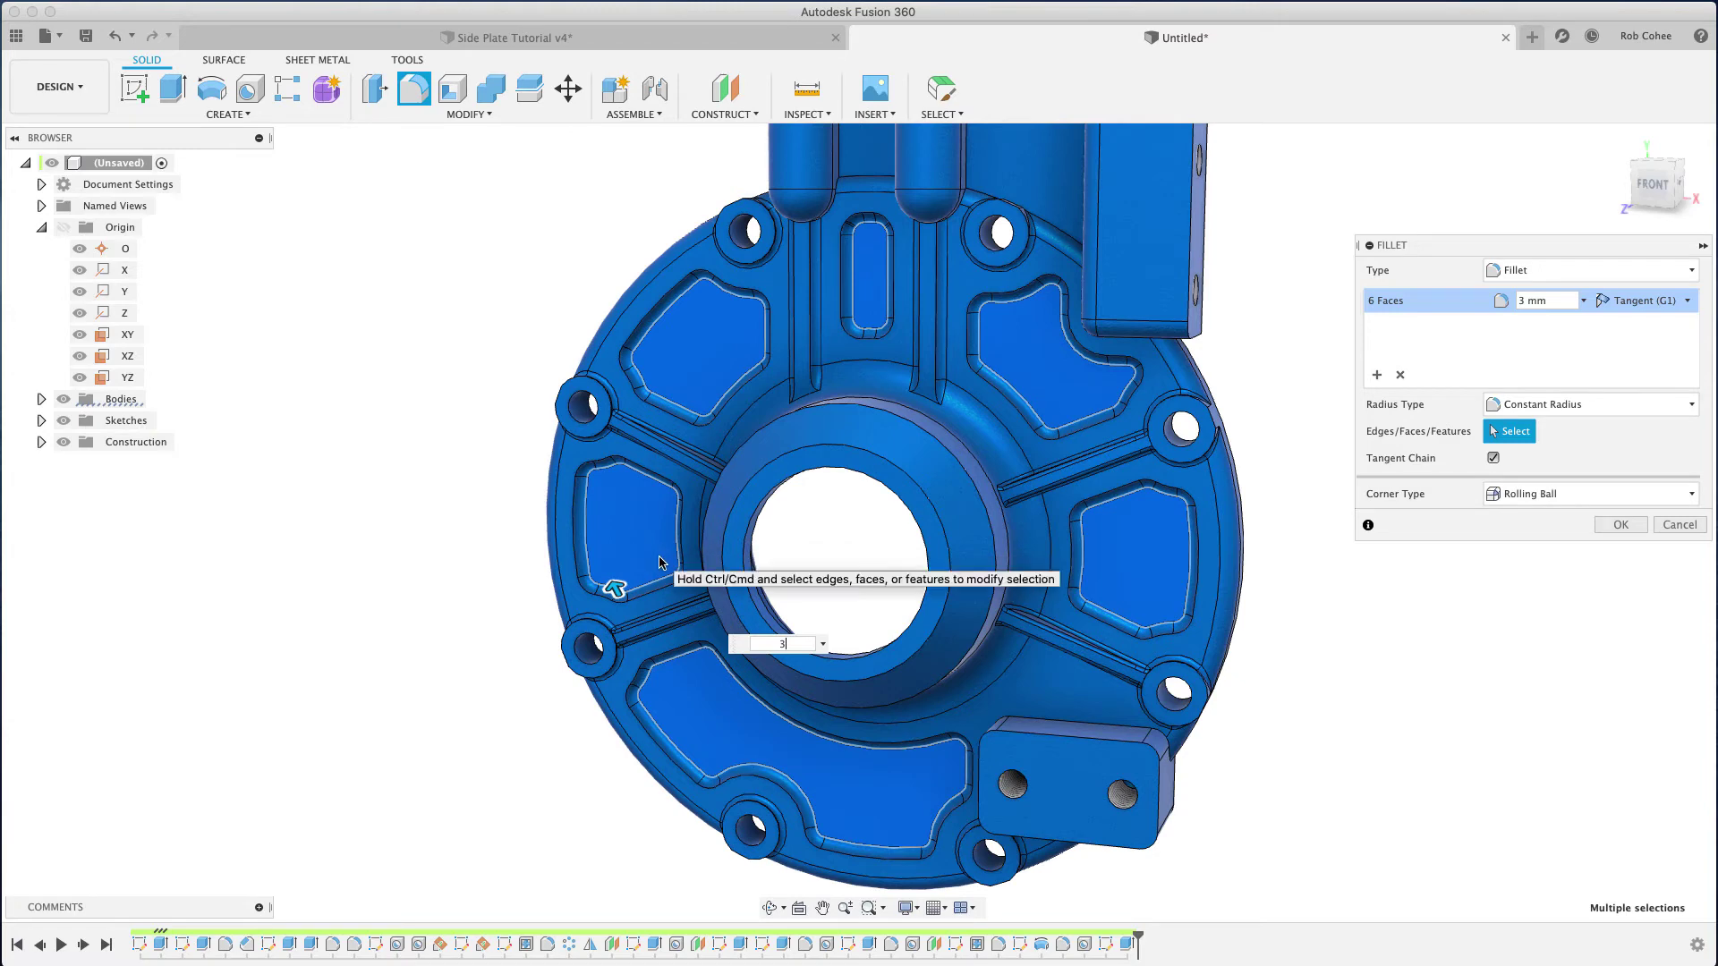
pyautogui.click(1597, 525)
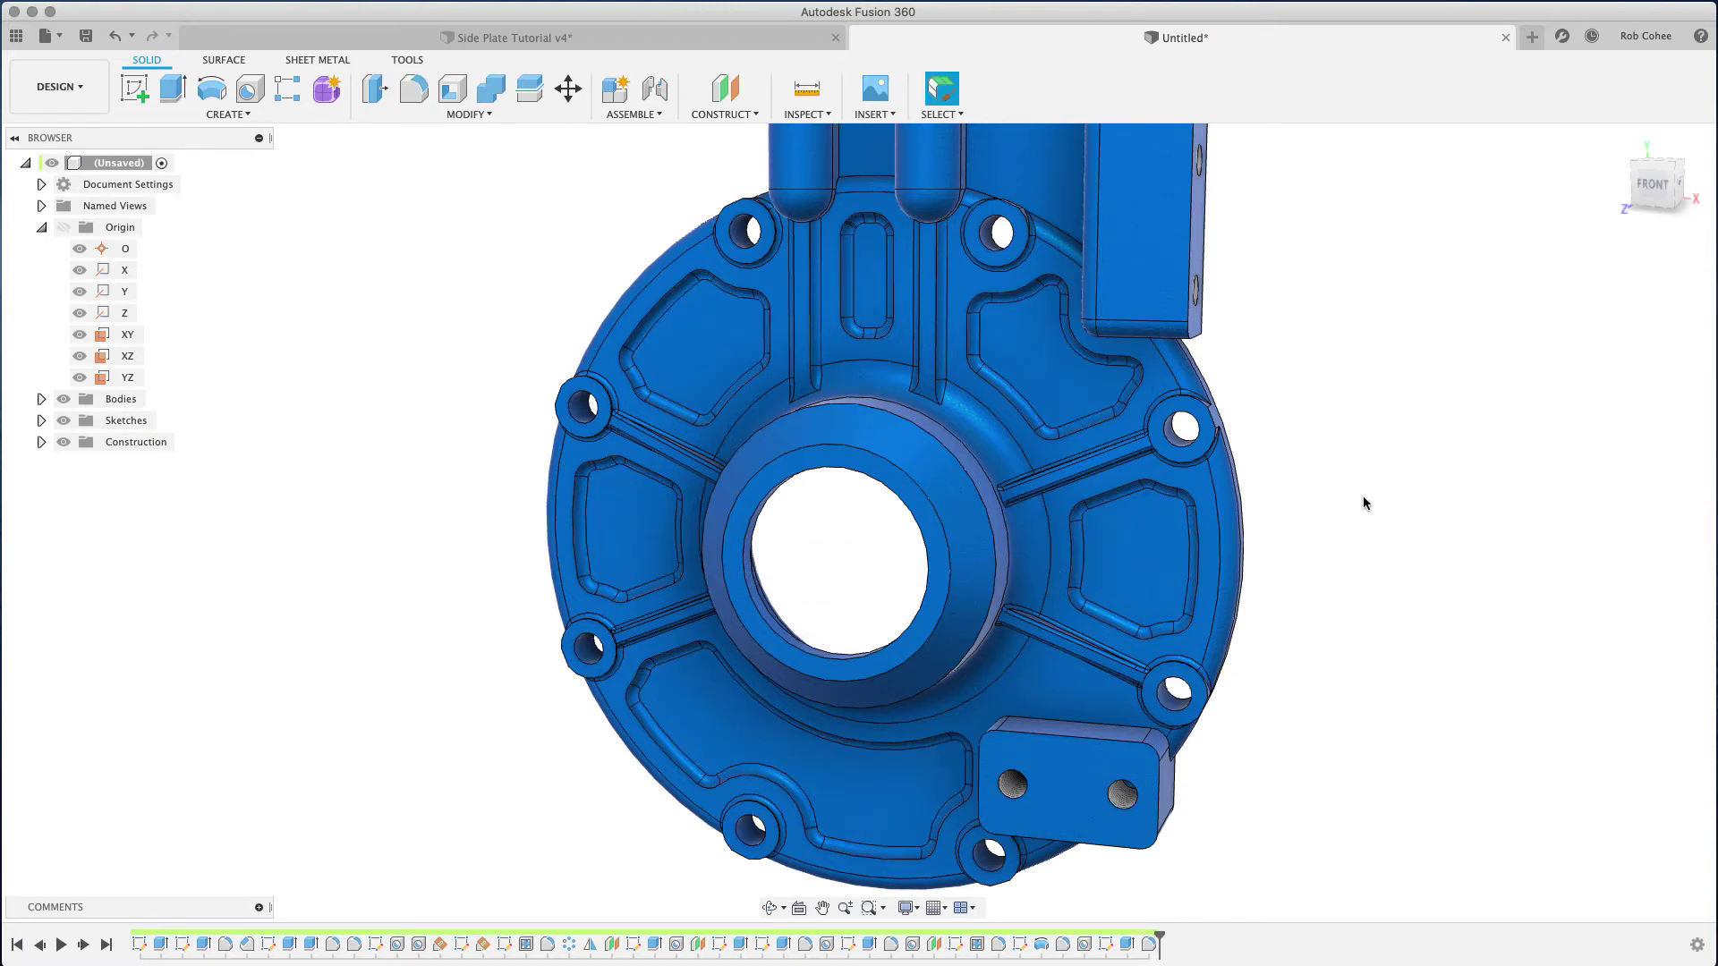
# Step: Orbit into an angled three-quarter view of the part and nudge it slightly
pyautogui.keyDown('shift'); pyautogui.moveTo(1322, 512); pyautogui.dragTo(1188, 570, button='middle'); pyautogui.keyUp('shift')
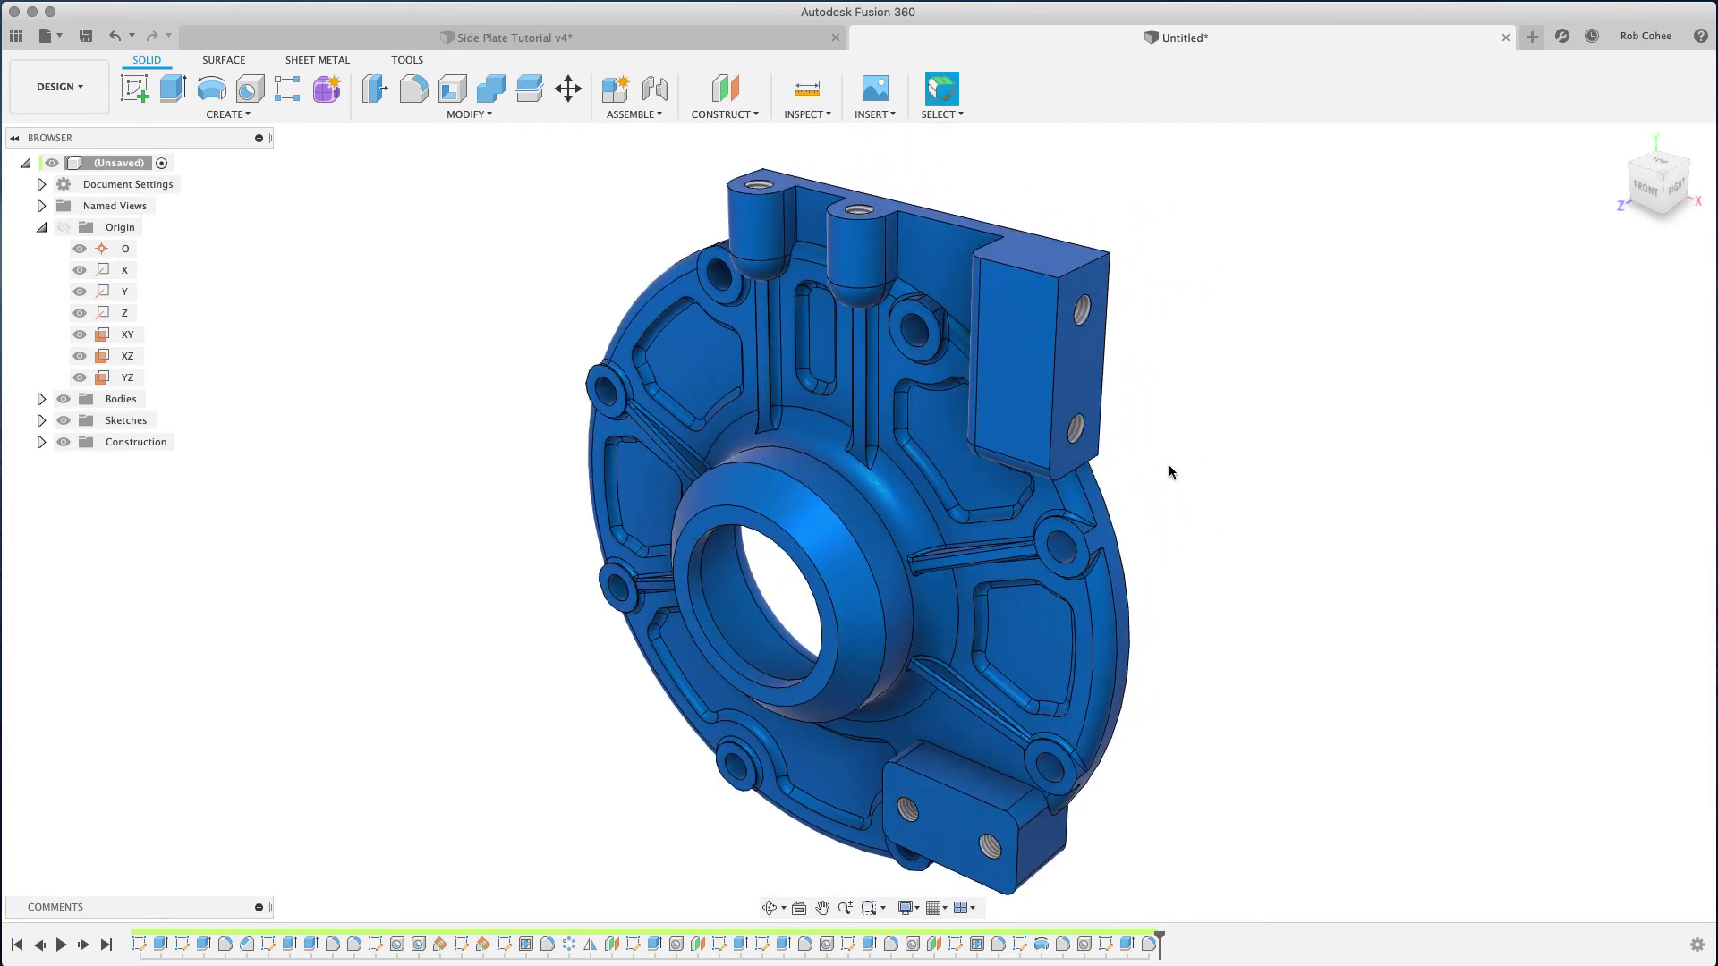
pyautogui.moveTo(1170, 466); pyautogui.dragTo(1167, 460, button='middle')
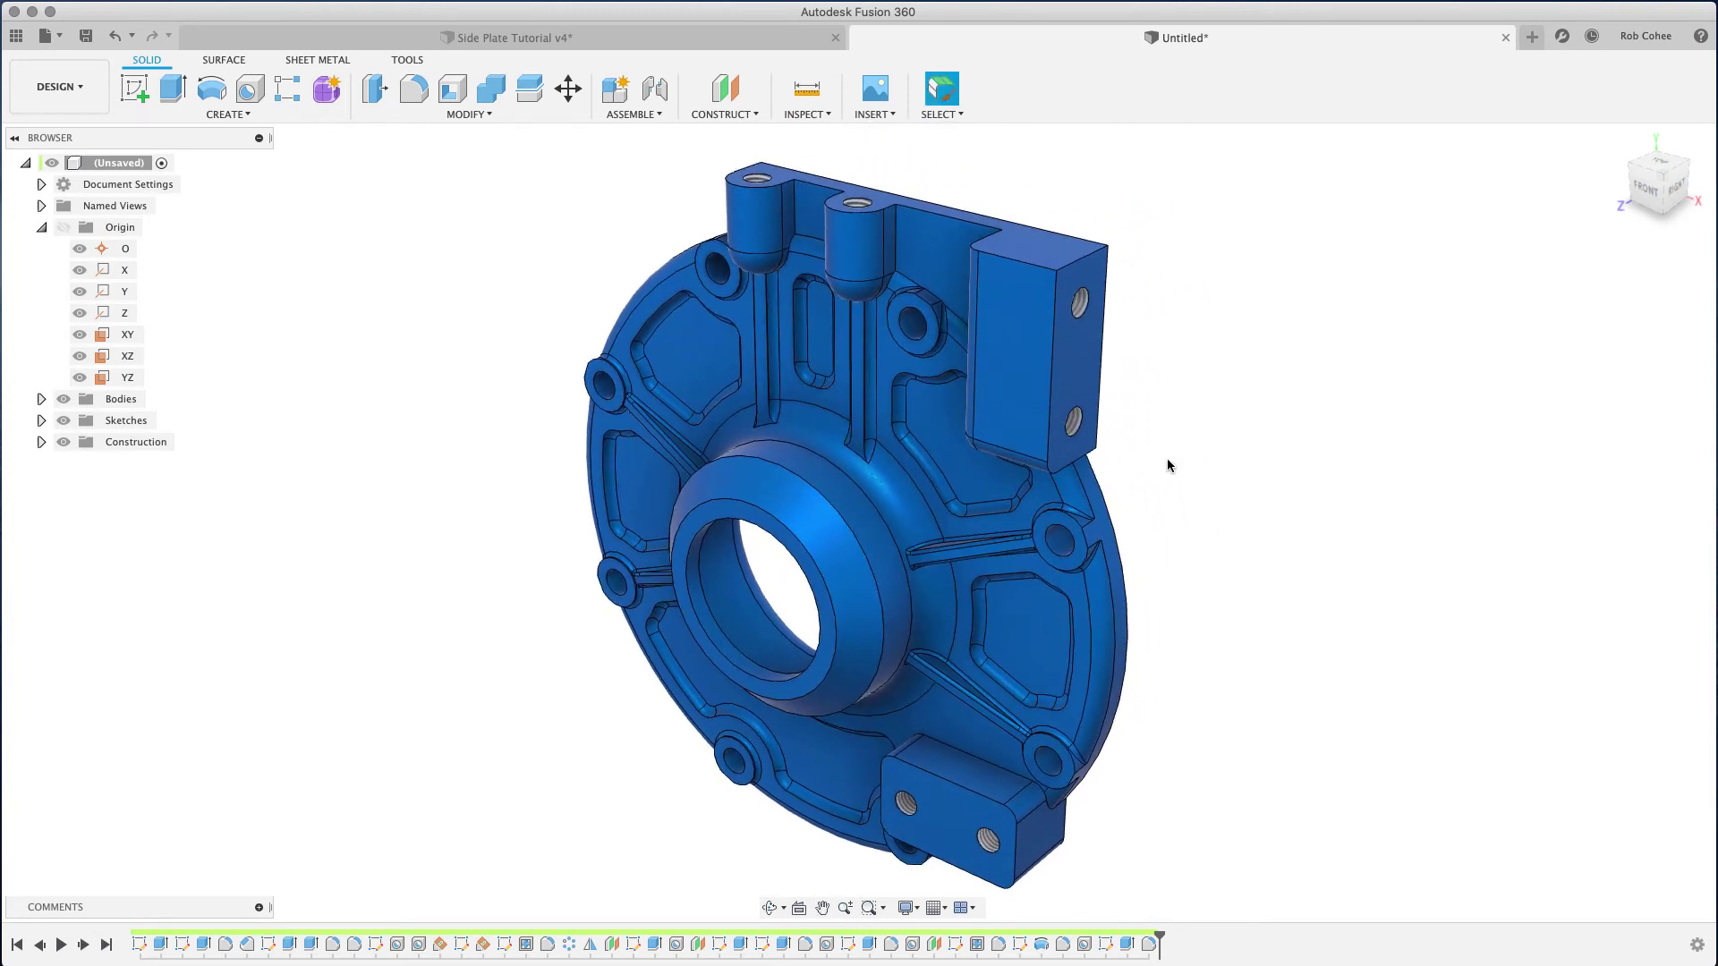
# Step: Apply Chrome – Black per face to the mounting block's side face and the top face
pyautogui.press('a')
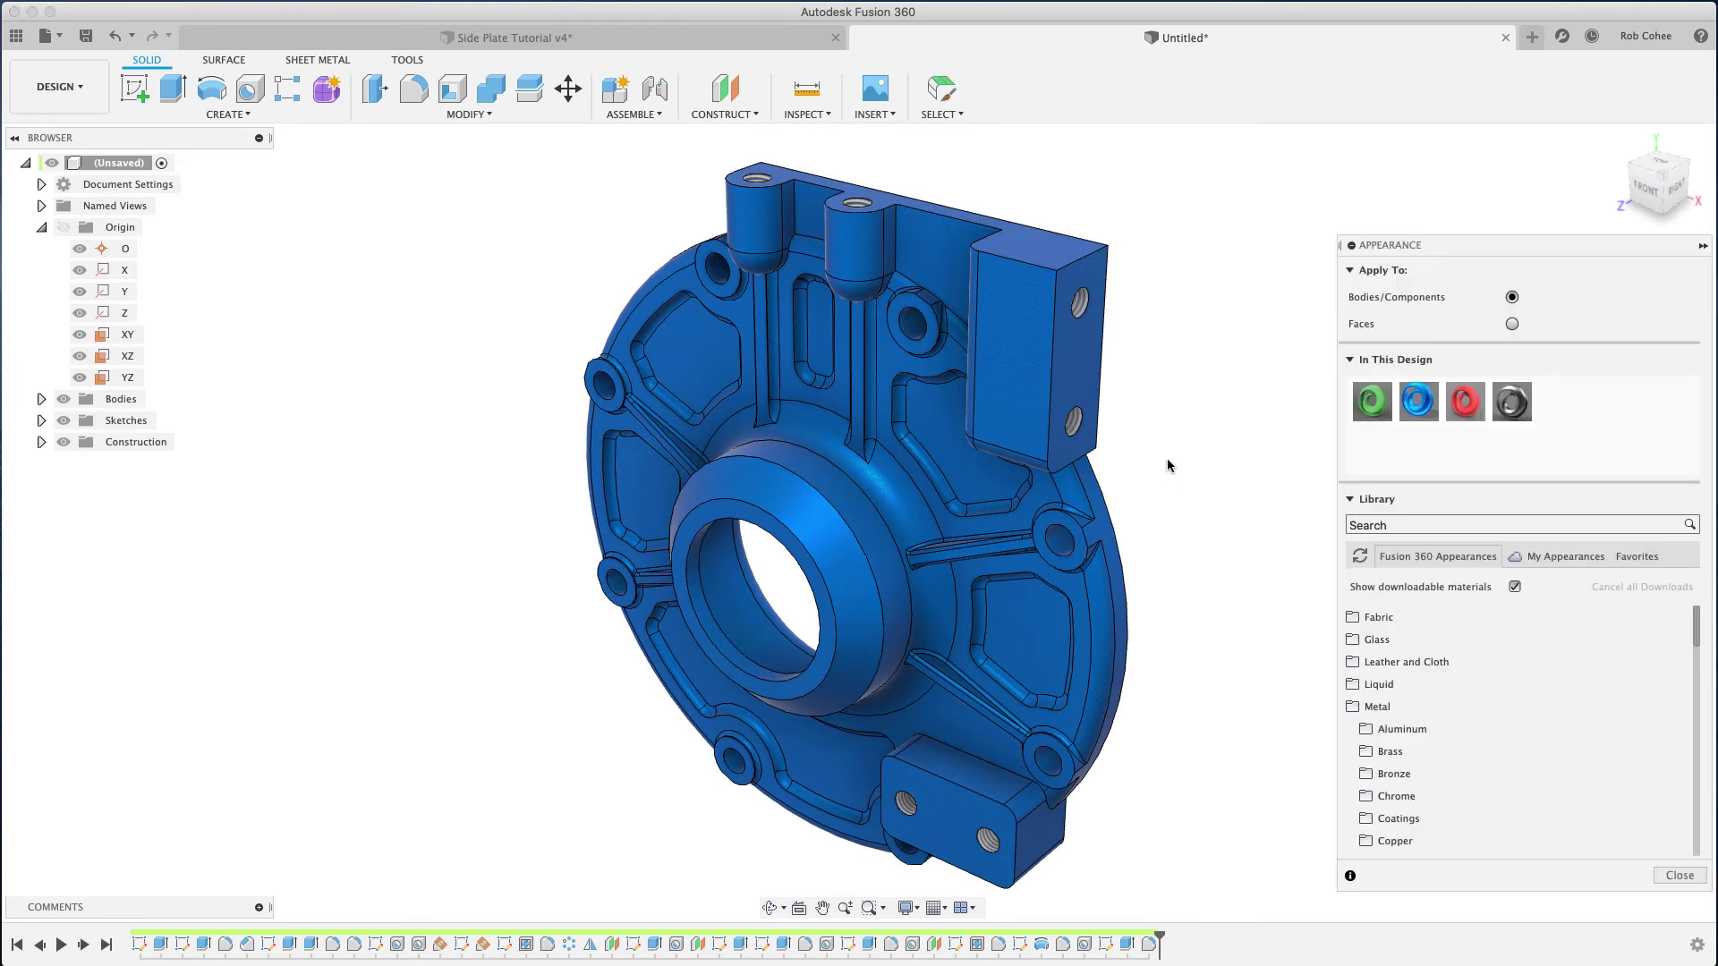
pyautogui.click(1511, 324)
pyautogui.click(1435, 524)
pyautogui.write('chrome')
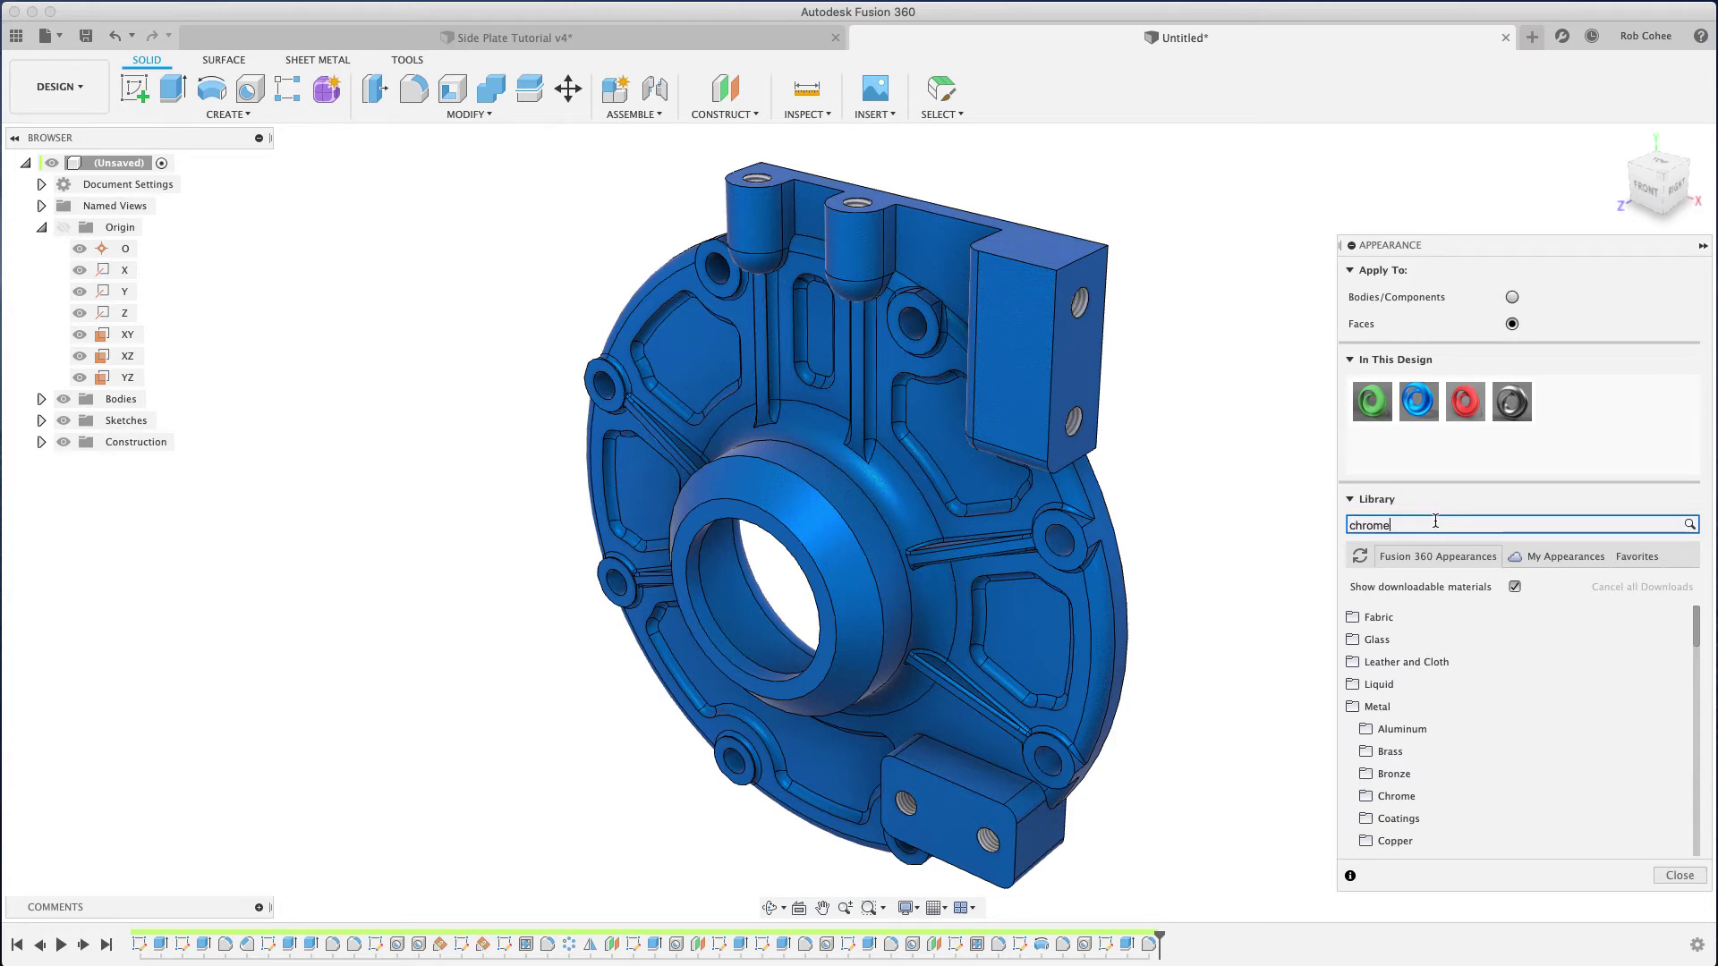
pyautogui.press('Return')
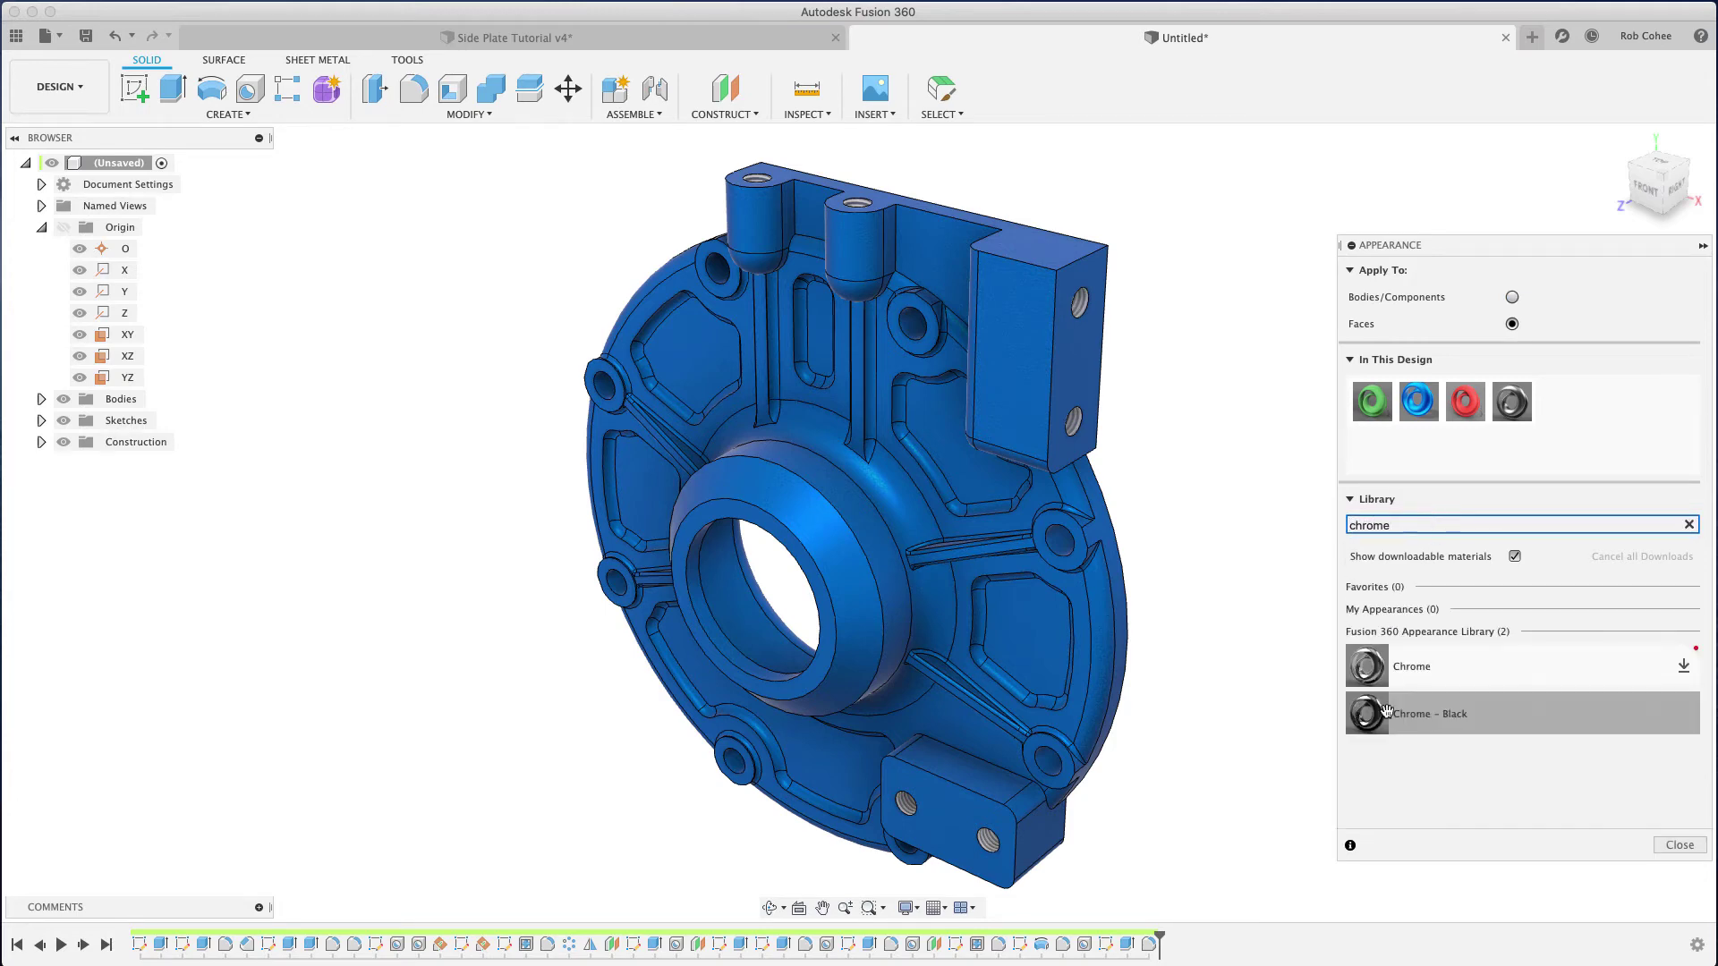
pyautogui.click(1368, 716)
pyautogui.moveTo(1368, 715); pyautogui.dragTo(1083, 369)
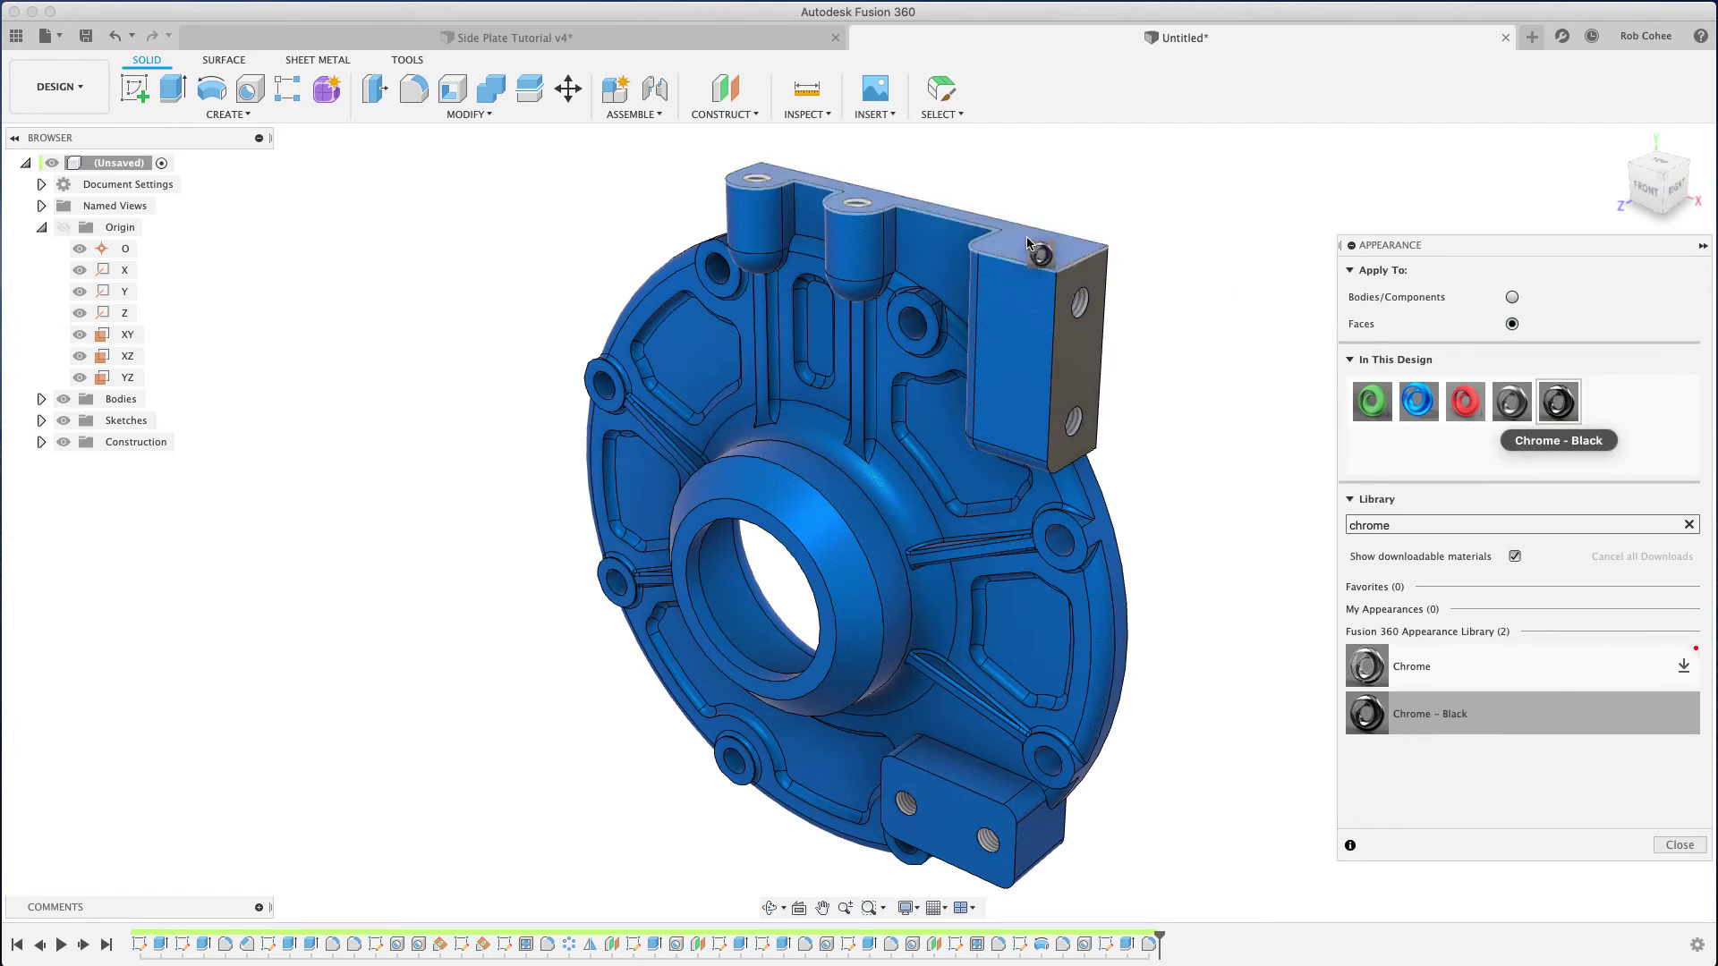
pyautogui.moveTo(1448, 366); pyautogui.dragTo(1029, 240)
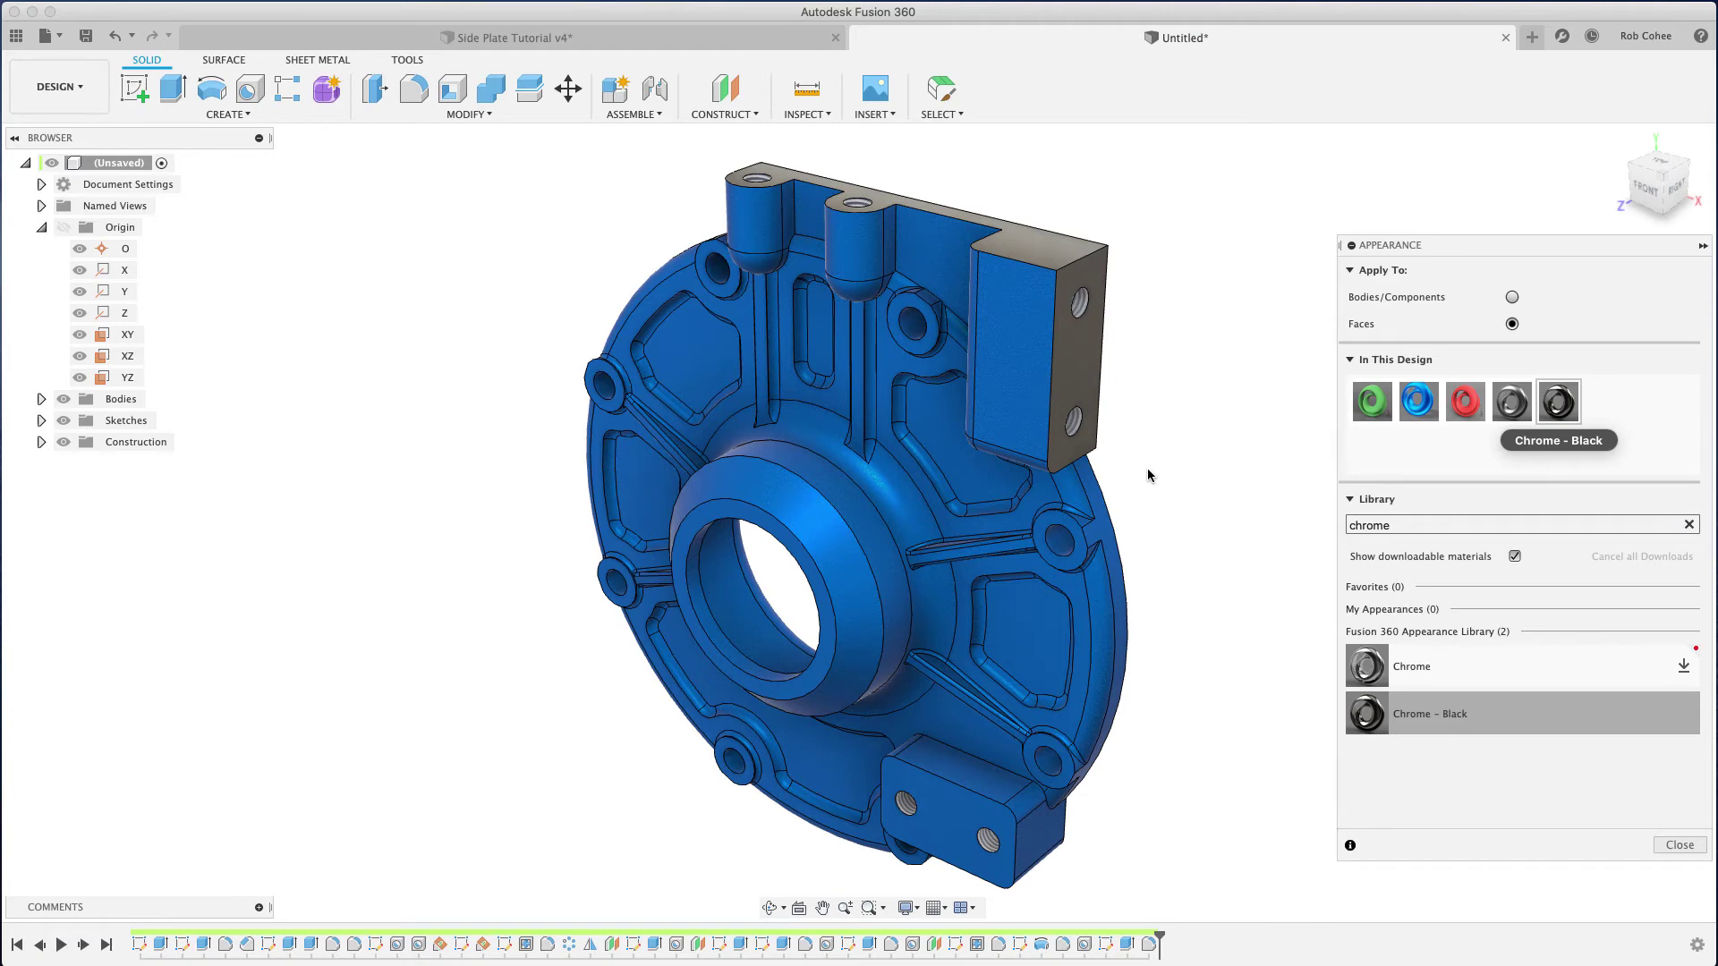
pyautogui.click(942, 114)
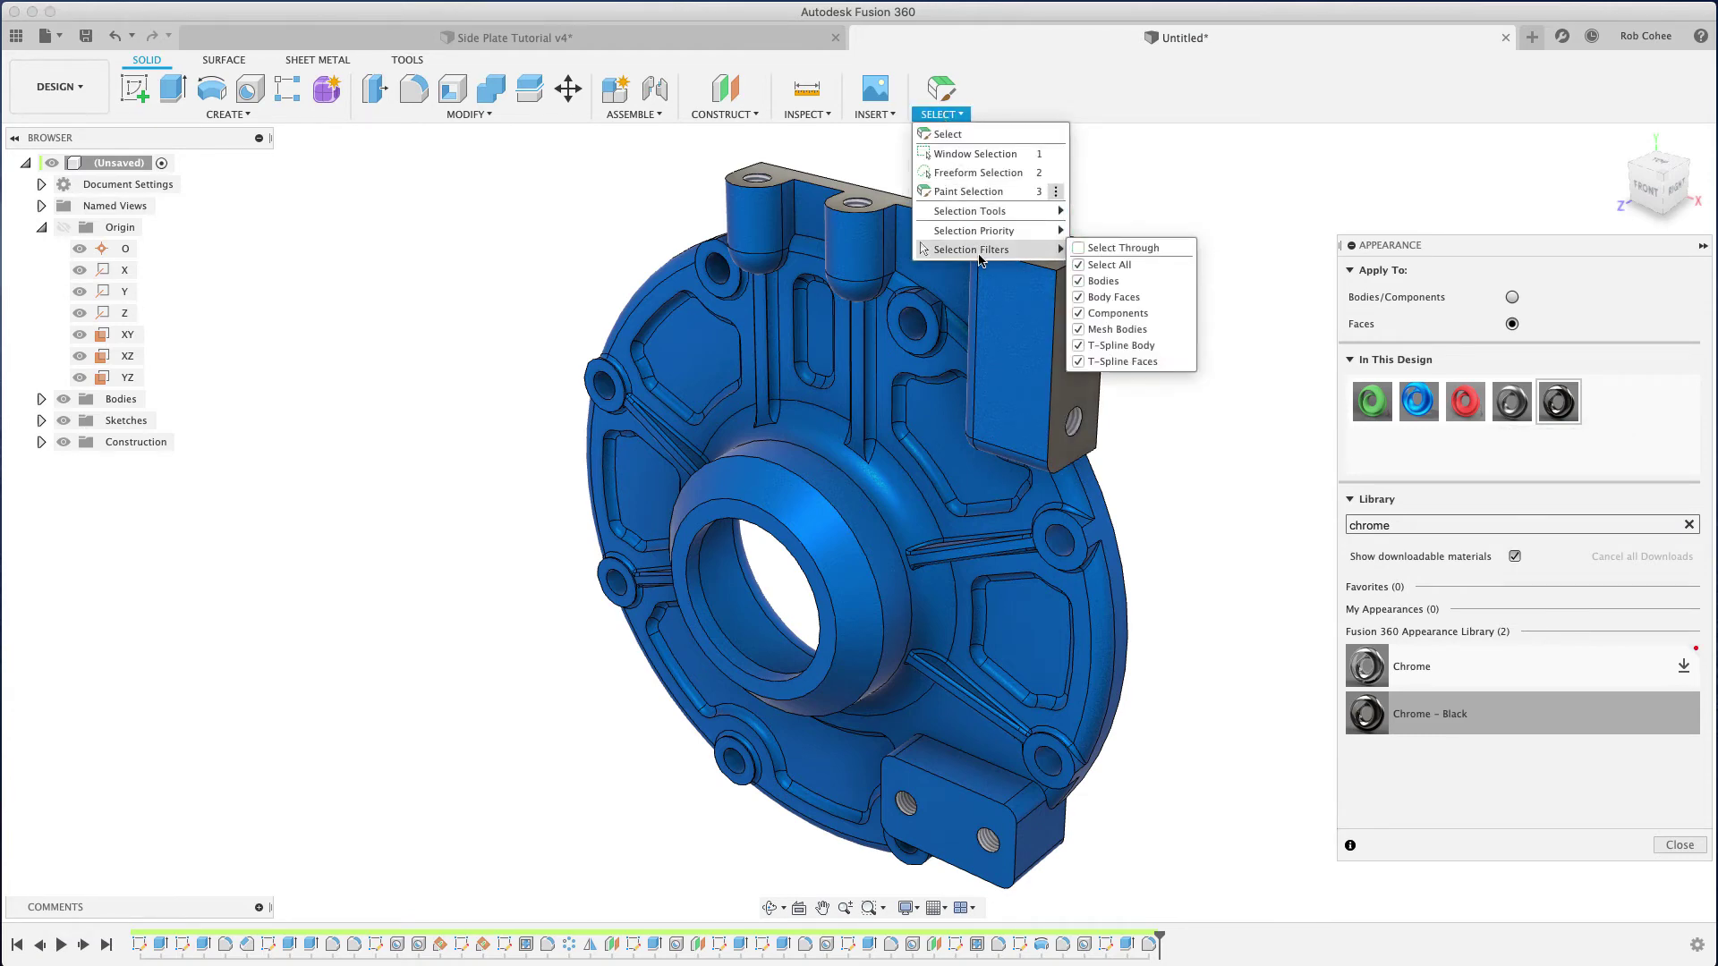
pyautogui.moveTo(972, 249)
pyautogui.click(1210, 515)
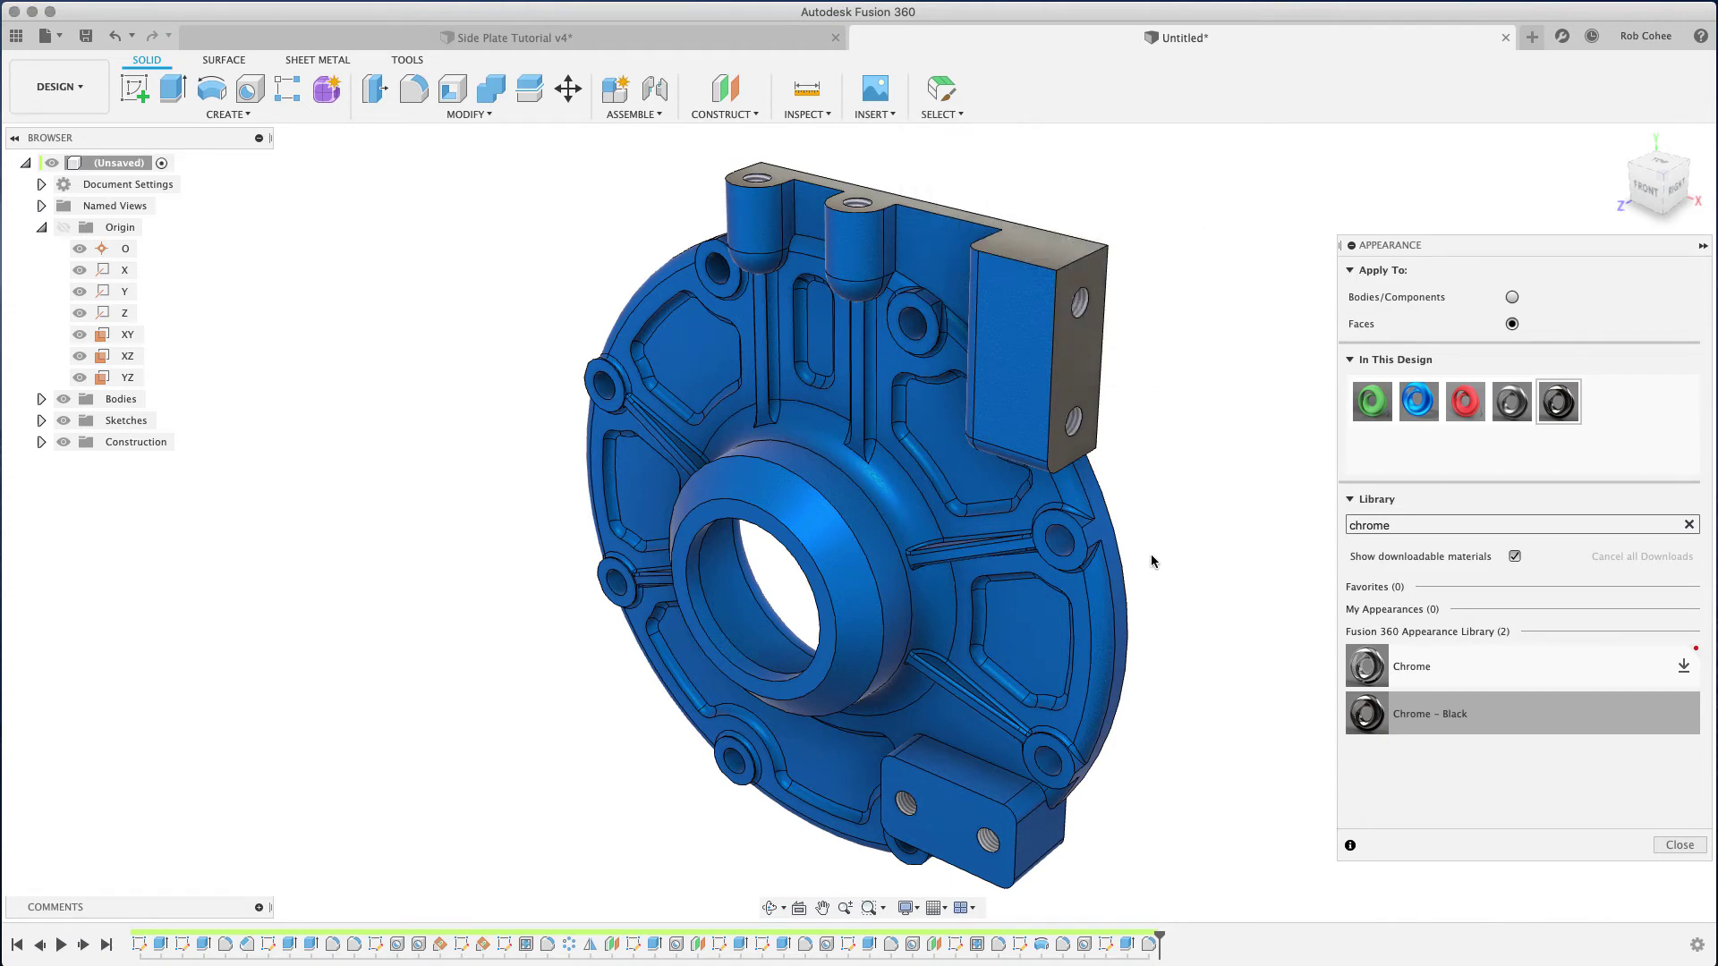
# Step: Select the right, upper, top, left, lower-left and lower boss faces around the flange
pyautogui.scroll(3, 1151, 561)
pyautogui.scroll(2, 1151, 561)
pyautogui.scroll(3, 1144, 556)
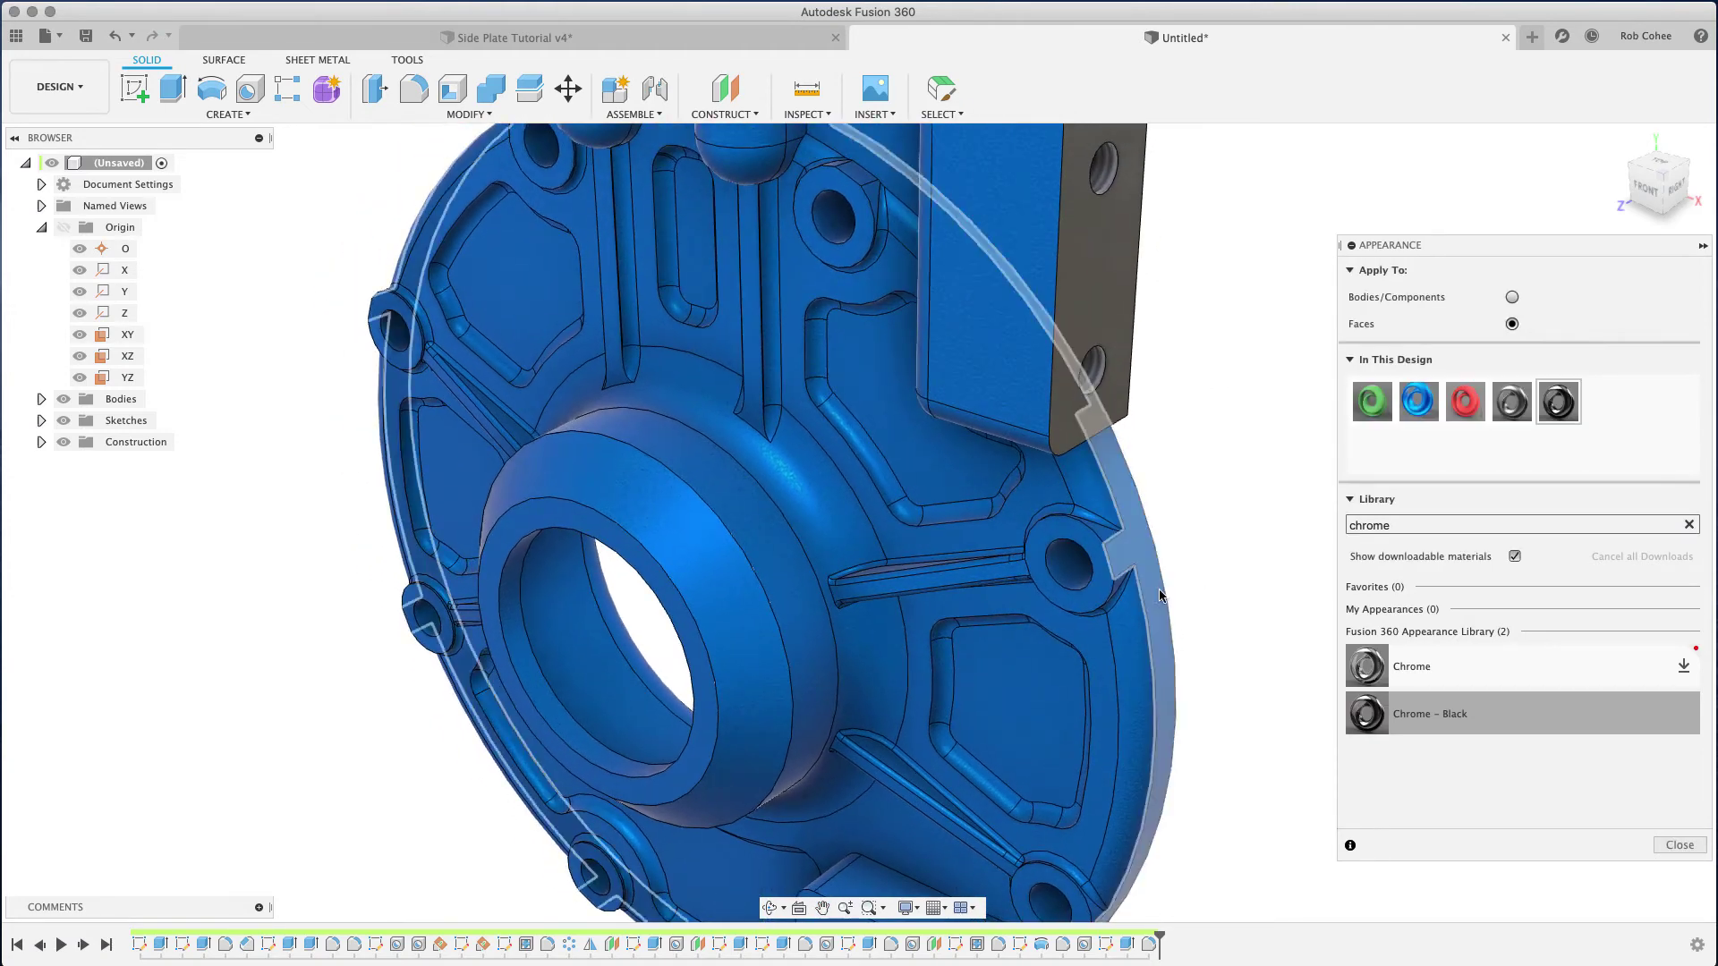
pyautogui.click(1071, 598)
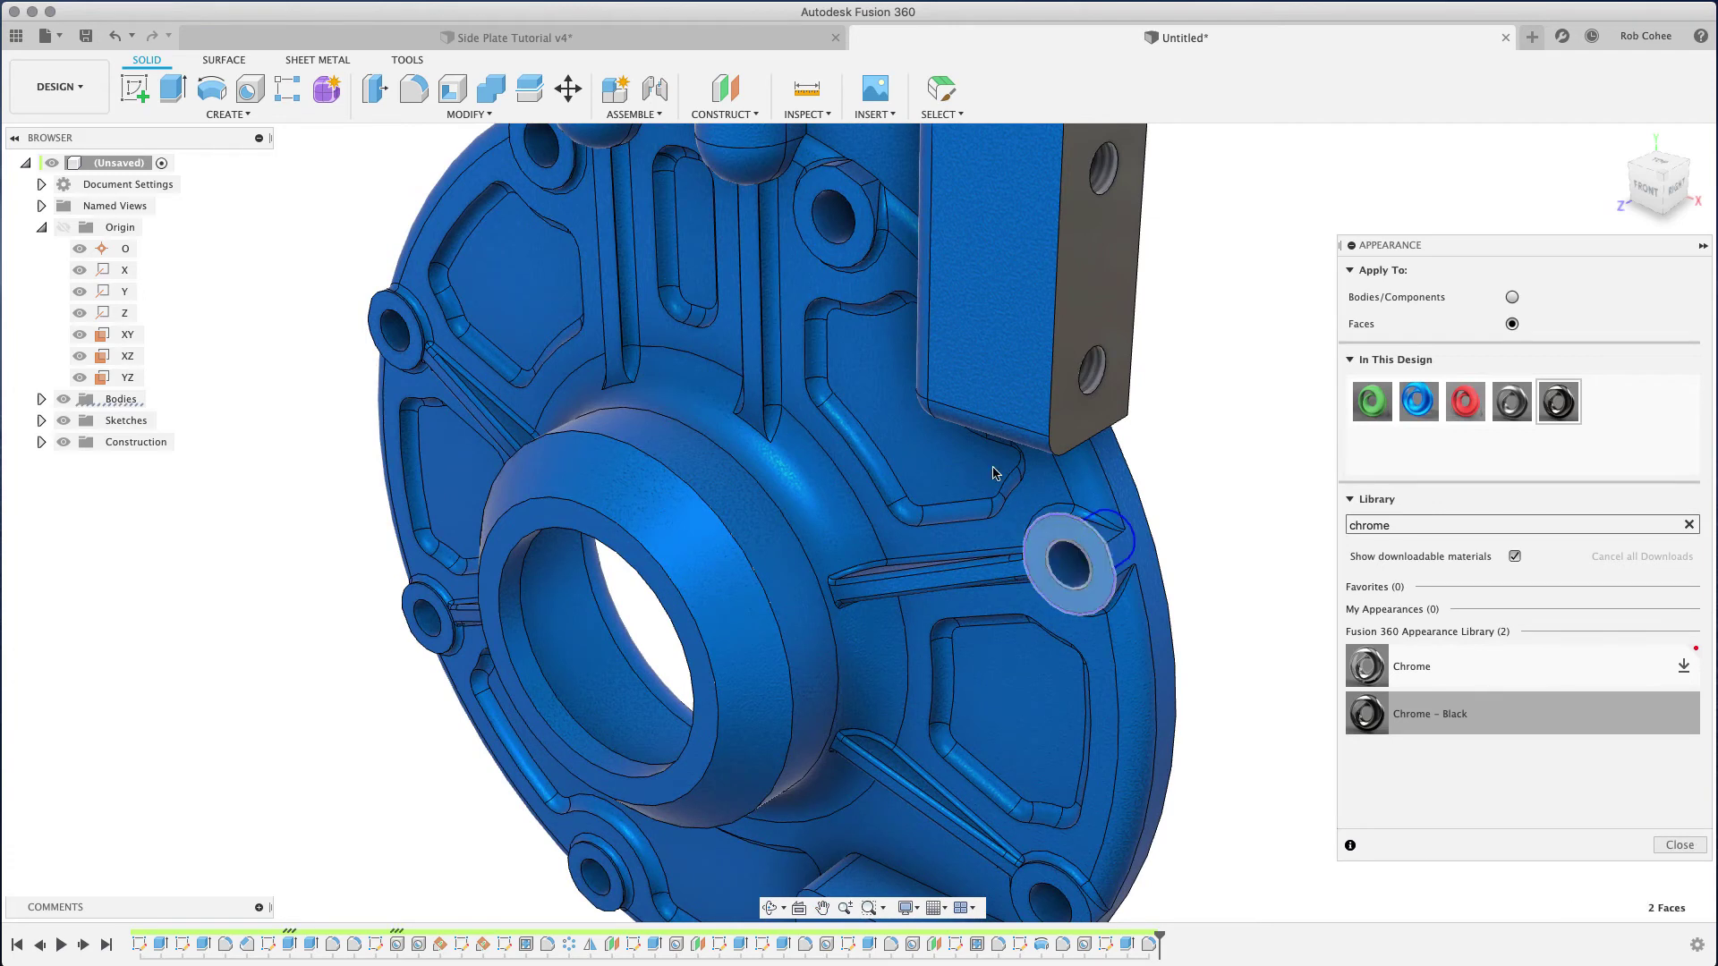
pyautogui.click(816, 230)
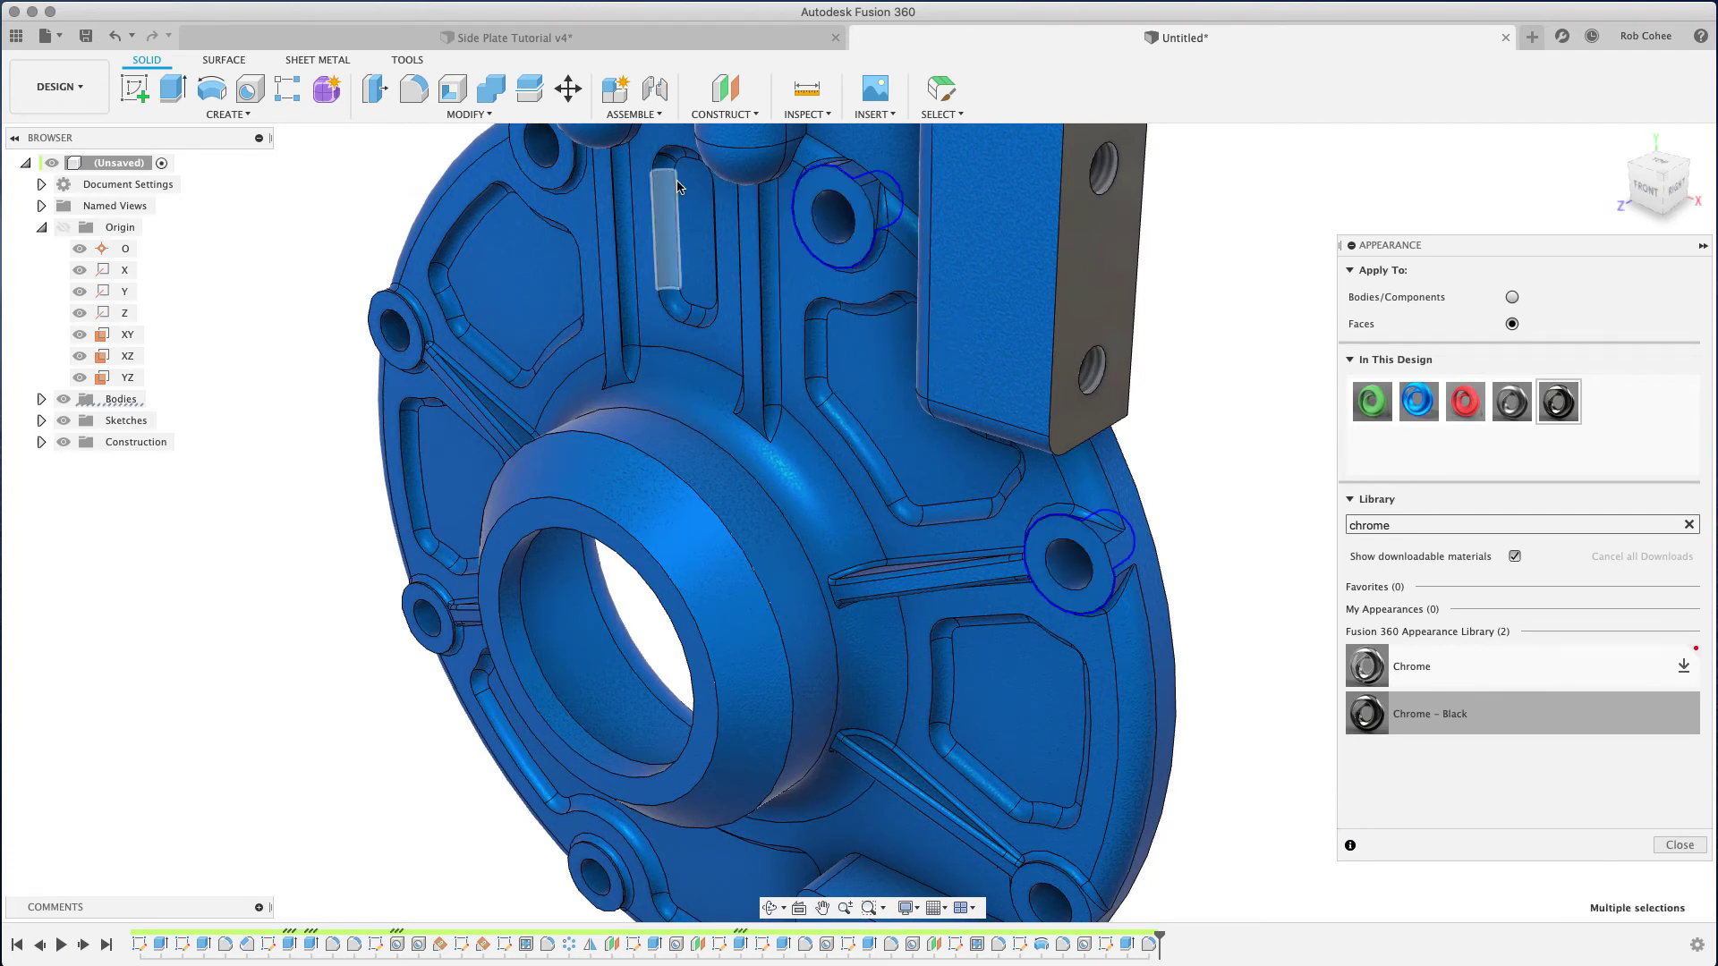
pyautogui.keyDown('ctrl'); pyautogui.click(547, 154); pyautogui.keyUp('ctrl')
pyautogui.click(397, 324)
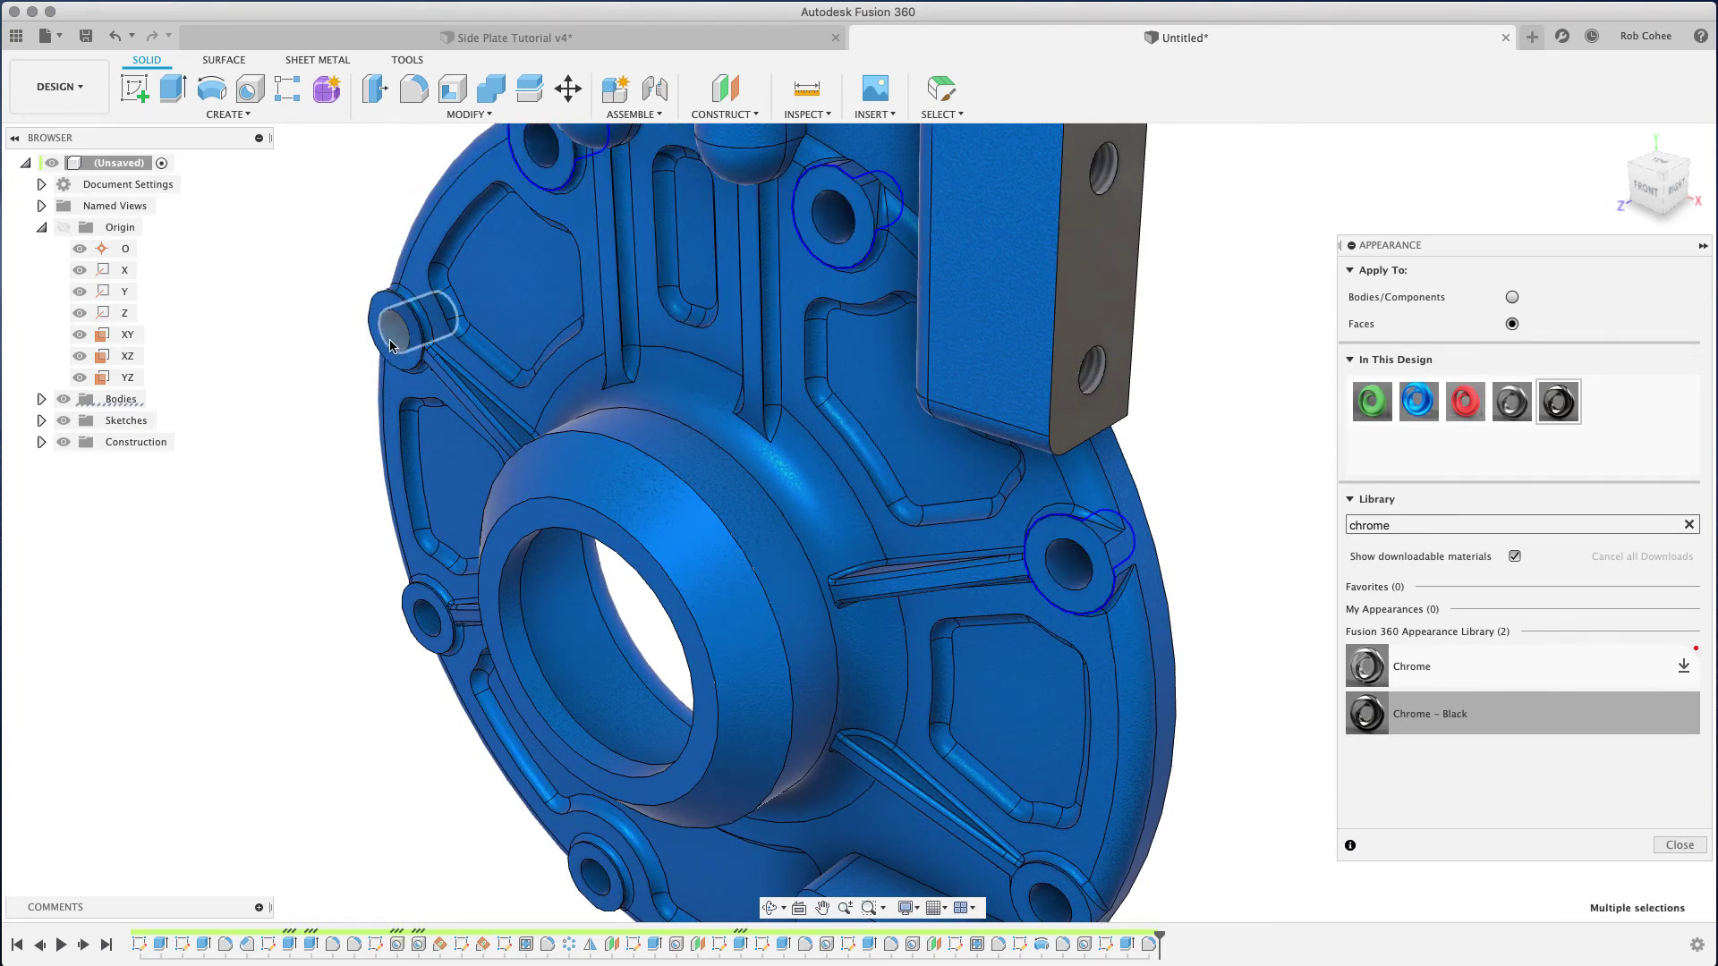
pyautogui.click(407, 623)
pyautogui.moveTo(408, 601); pyautogui.dragTo(470, 270, button='middle')
pyautogui.click(649, 556)
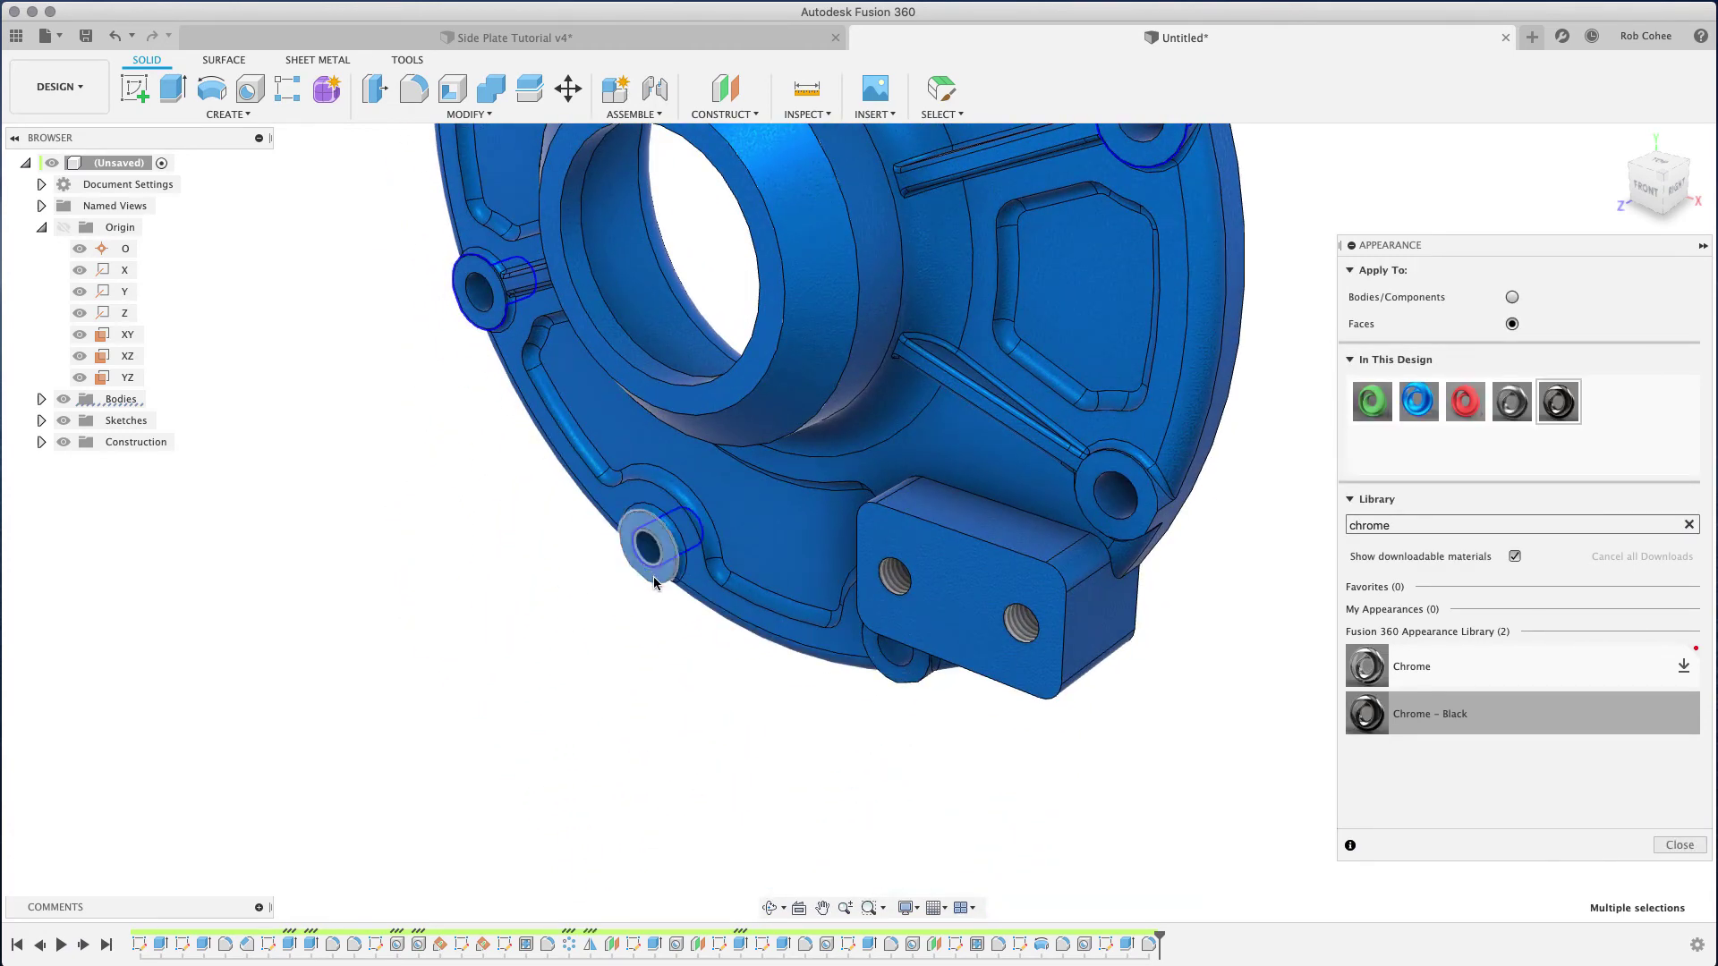
# Step: Add the lower-right and right bosses, then give all selected bosses the Chrome – Black finish
pyautogui.keyDown('shift'); pyautogui.moveTo(886, 617); pyautogui.dragTo(906, 619, button='middle'); pyautogui.keyUp('shift')
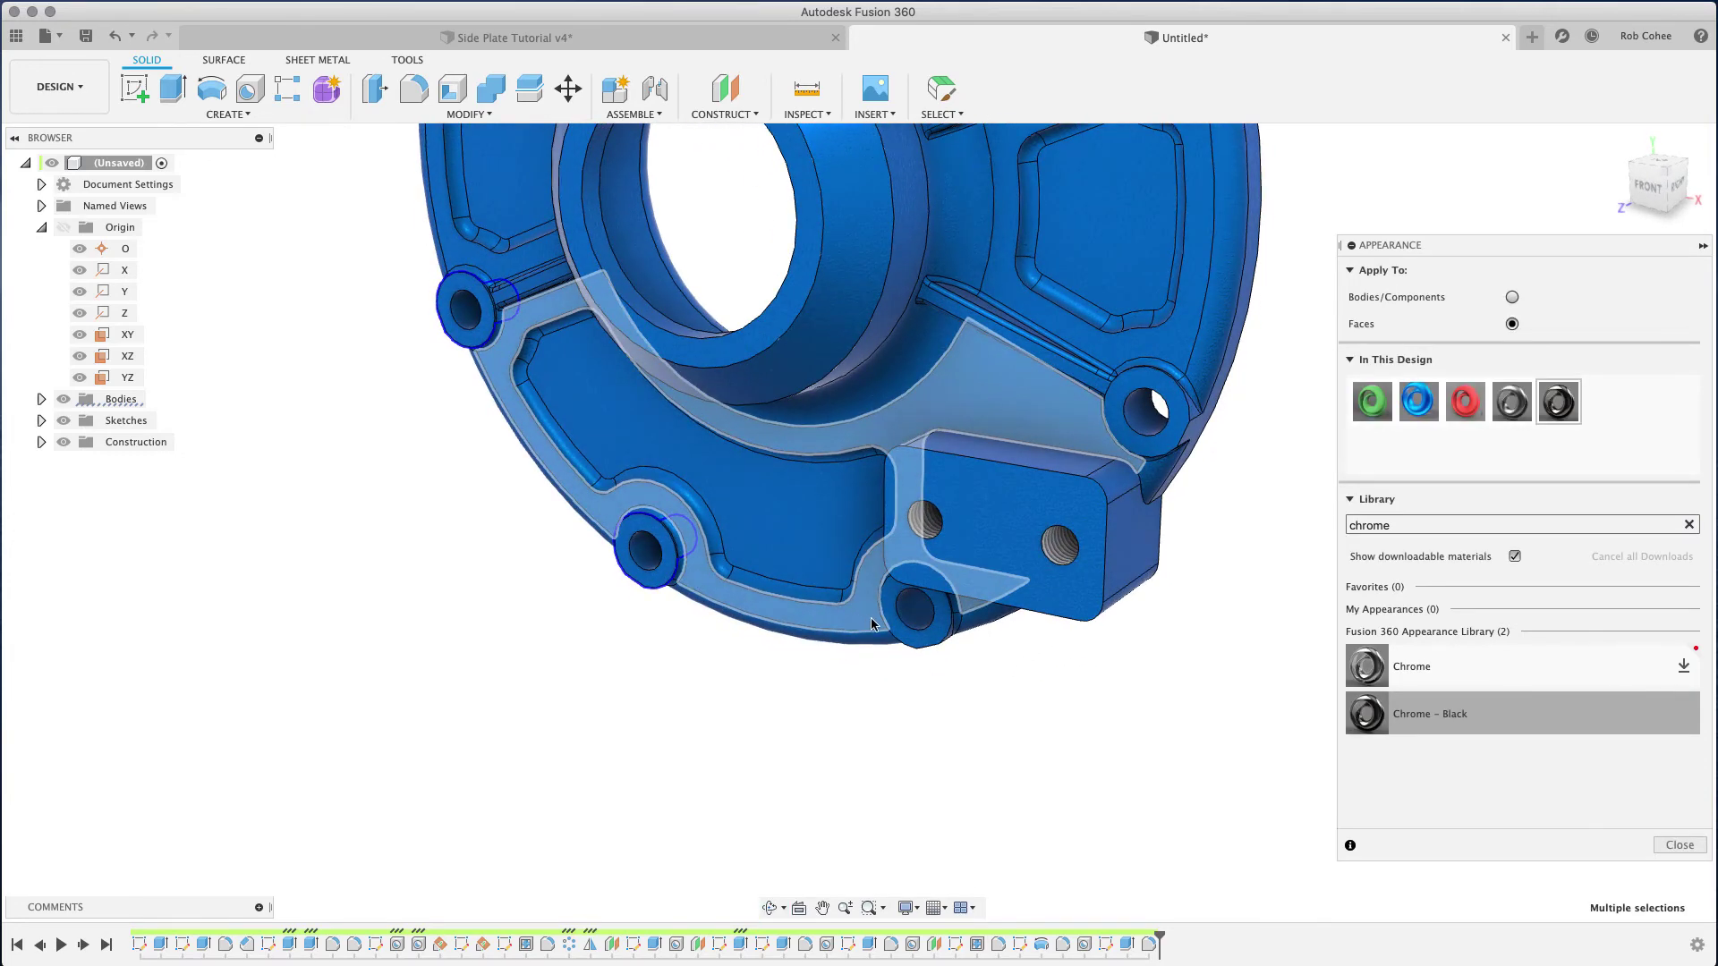
pyautogui.click(906, 619)
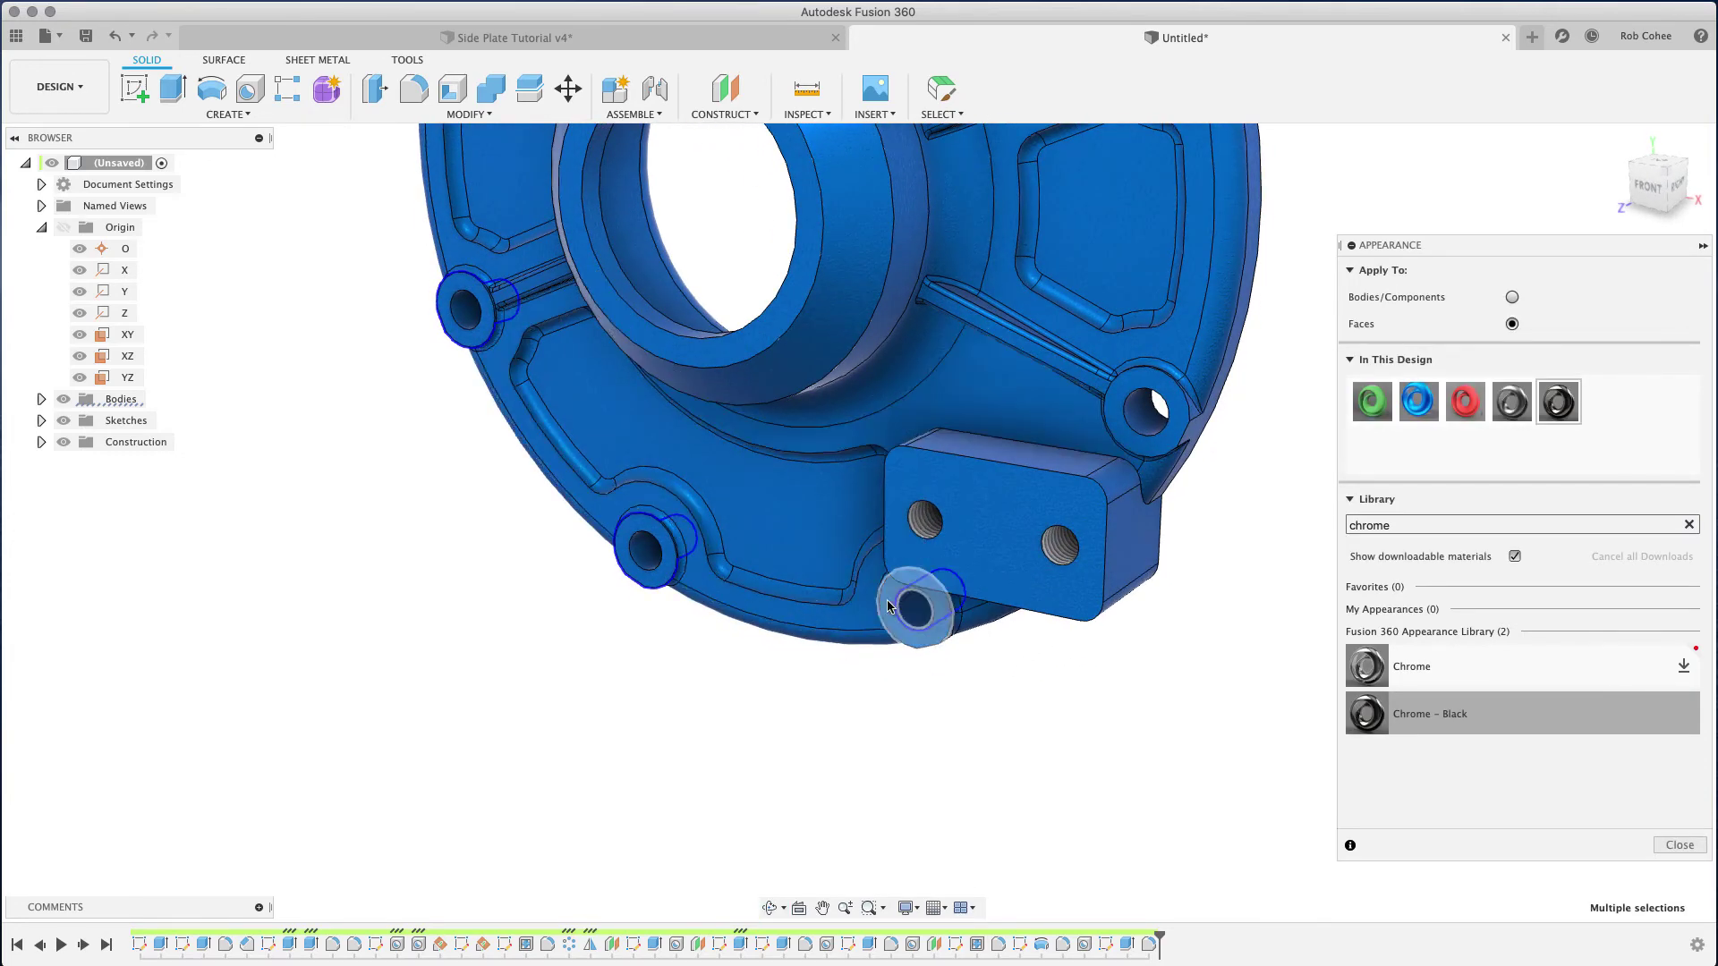
pyautogui.click(1133, 418)
pyautogui.keyDown('shift'); pyautogui.moveTo(1132, 419); pyautogui.dragTo(1056, 676, button='middle'); pyautogui.keyUp('shift')
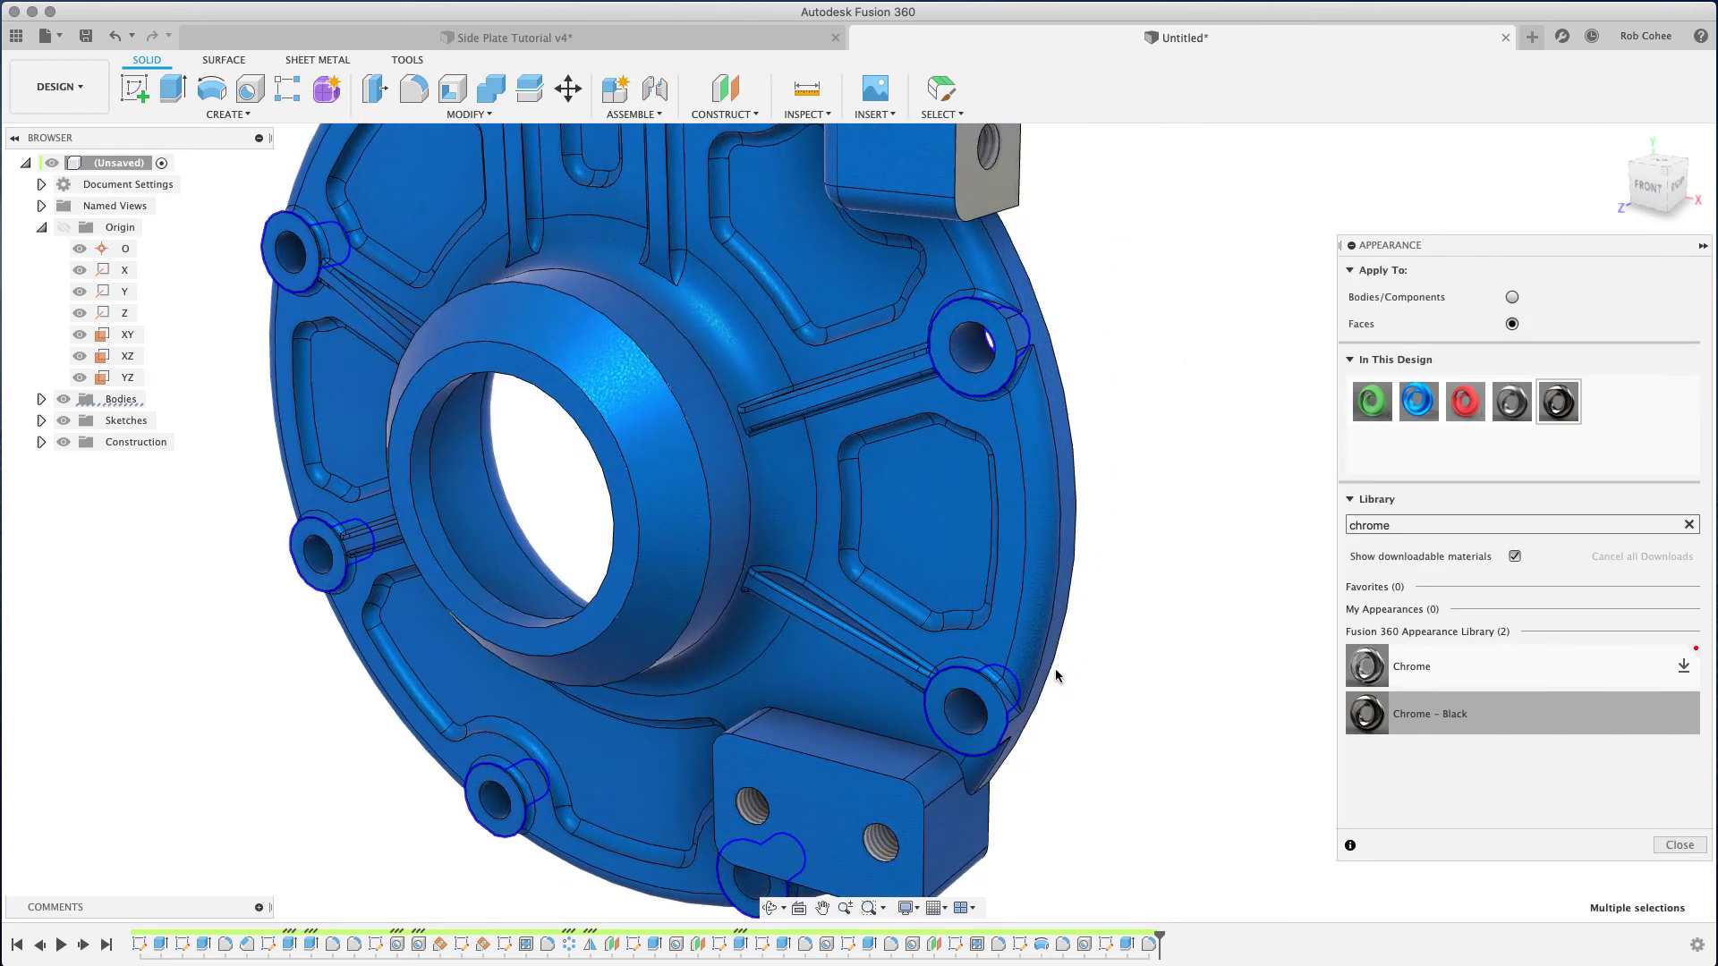
pyautogui.moveTo(1558, 401); pyautogui.dragTo(984, 358)
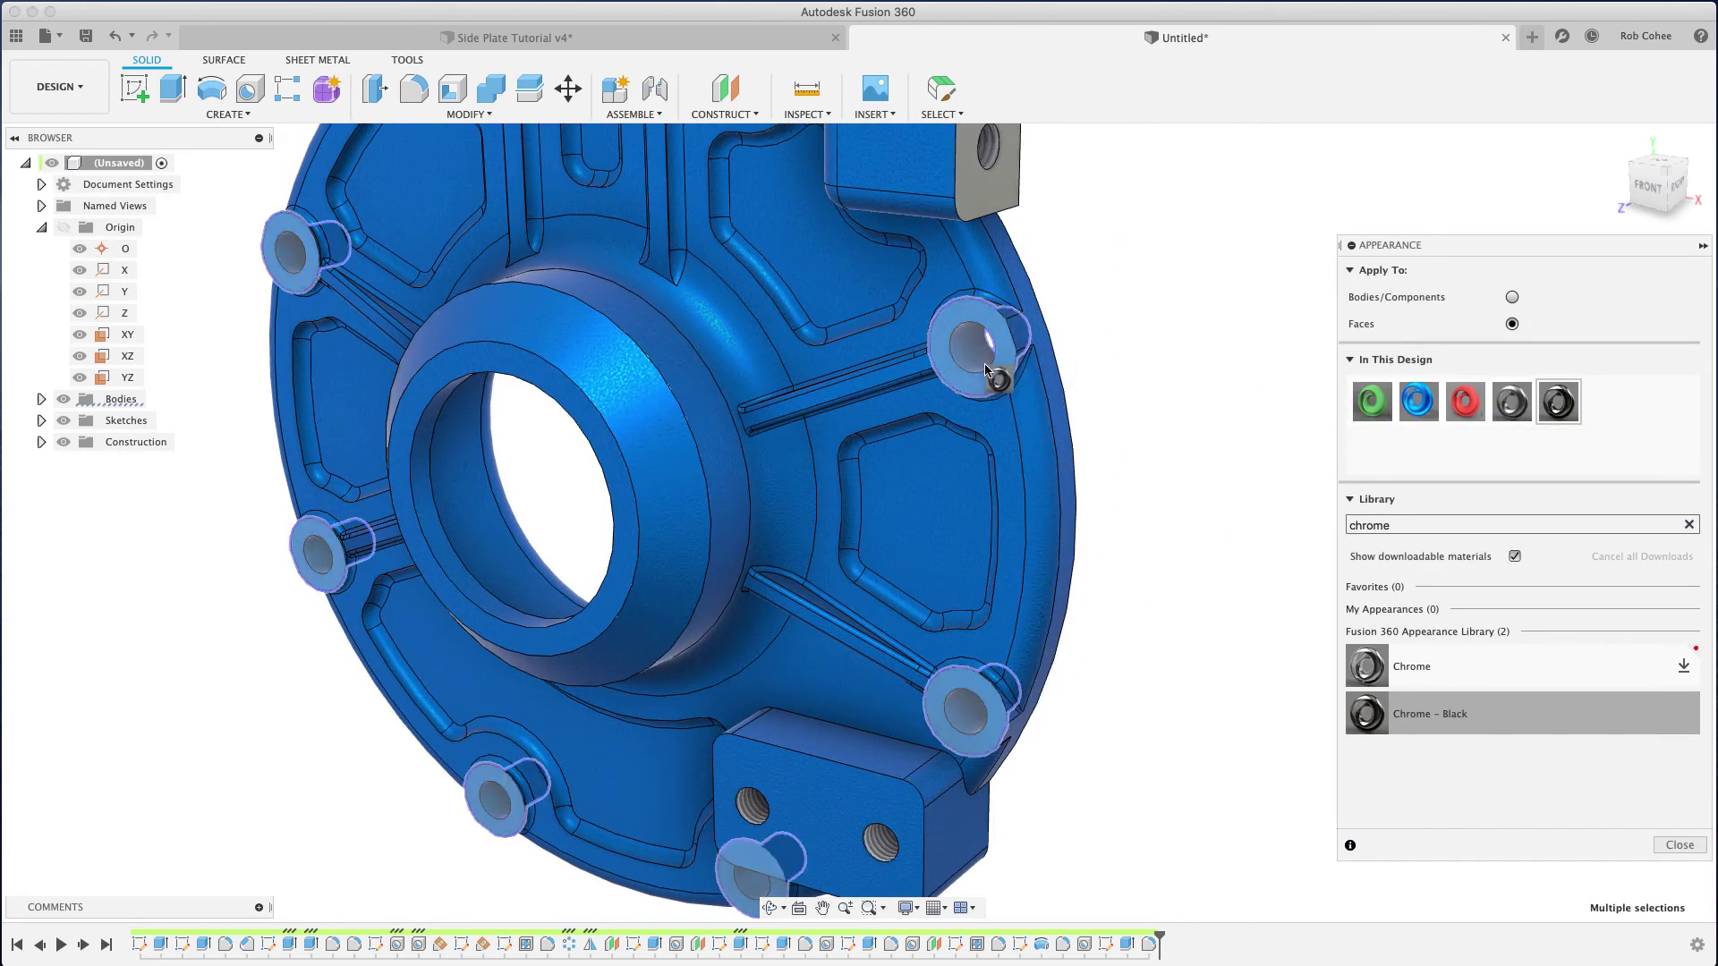
pyautogui.click(1131, 393)
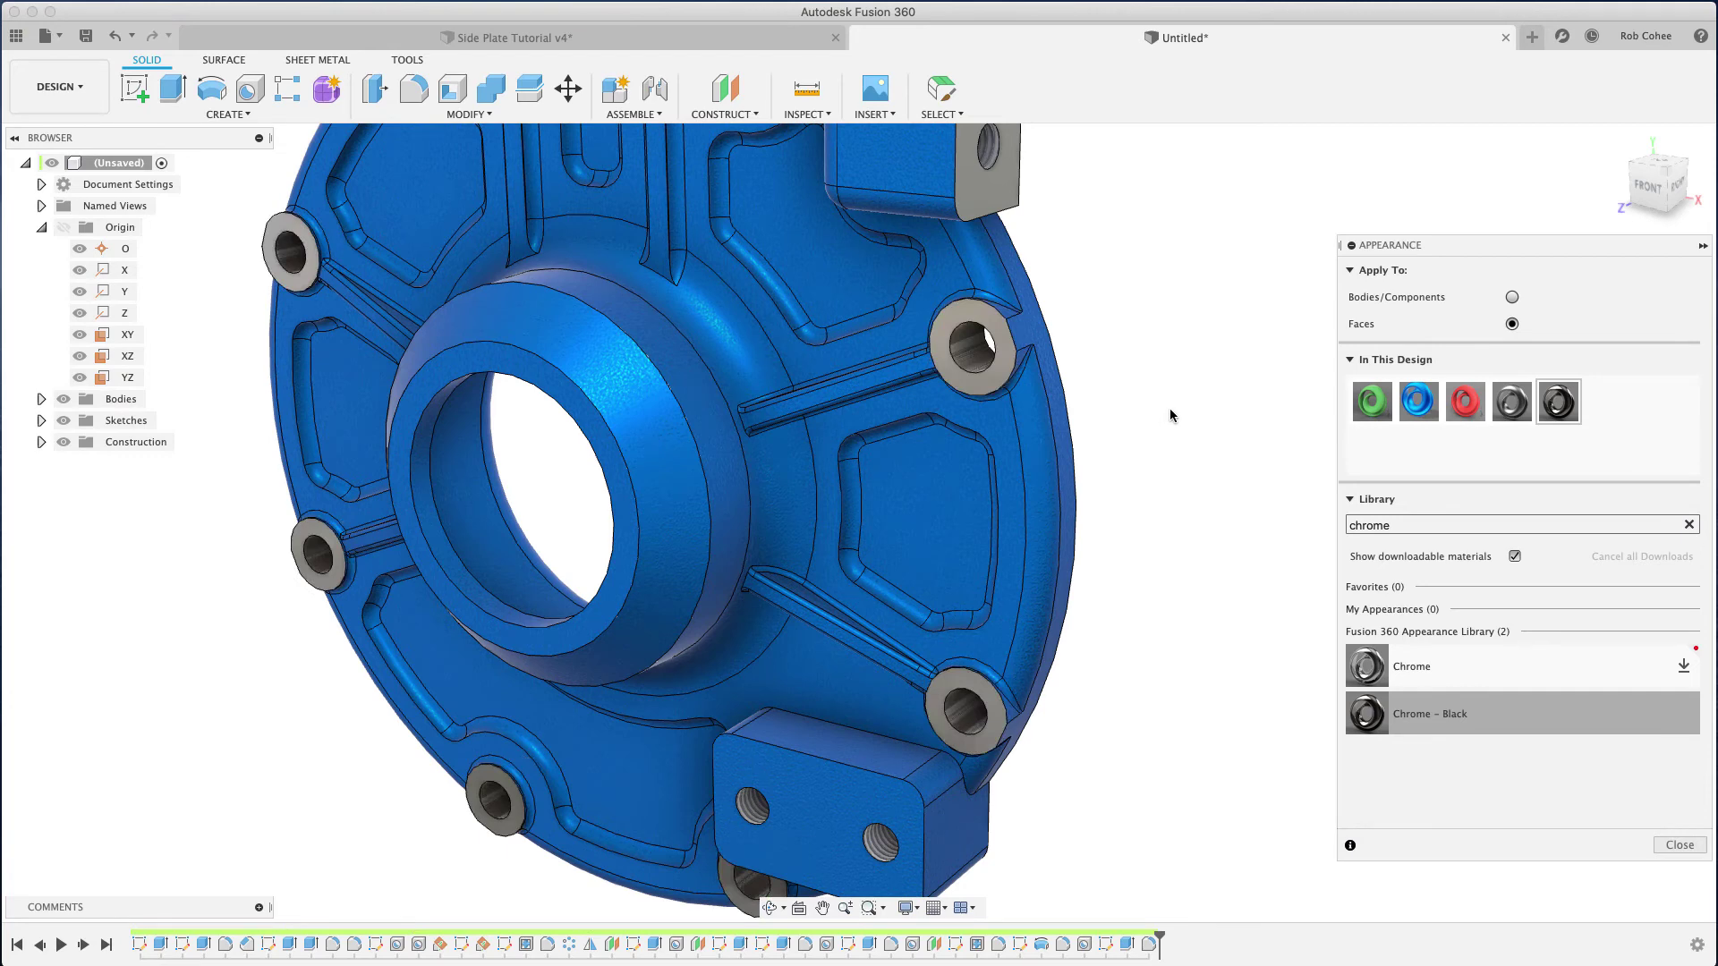
# Step: Apply Steel - Satin to the first pocket floor and its fillet face
pyautogui.scroll(-3, 1169, 408)
pyautogui.scroll(-2, 1170, 408)
pyautogui.moveTo(1170, 408)
pyautogui.keyDown('shift'); pyautogui.mouseDown(button='middle')
pyautogui.moveTo(1155, 513)
pyautogui.moveTo(1136, 528)
pyautogui.mouseUp(button='middle'); pyautogui.keyUp('shift')
pyautogui.scroll(5, 626, 581)
pyautogui.scroll(3, 743, 492)
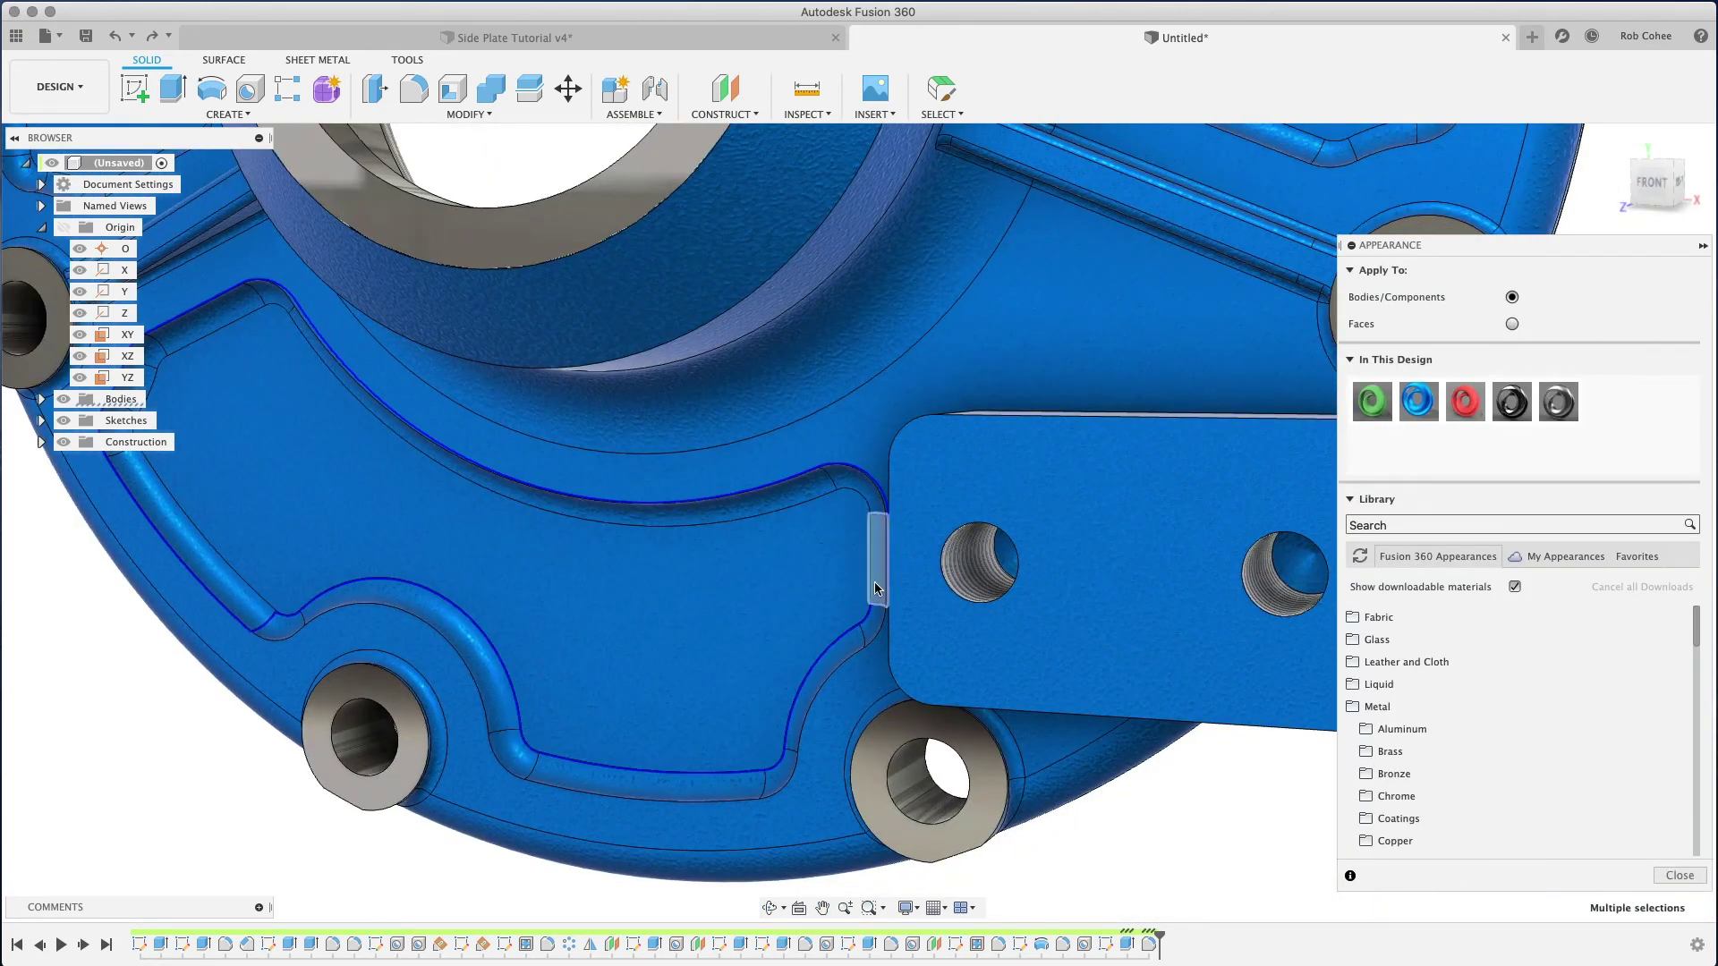
pyautogui.click(287, 617)
pyautogui.moveTo(1557, 402); pyautogui.dragTo(680, 626)
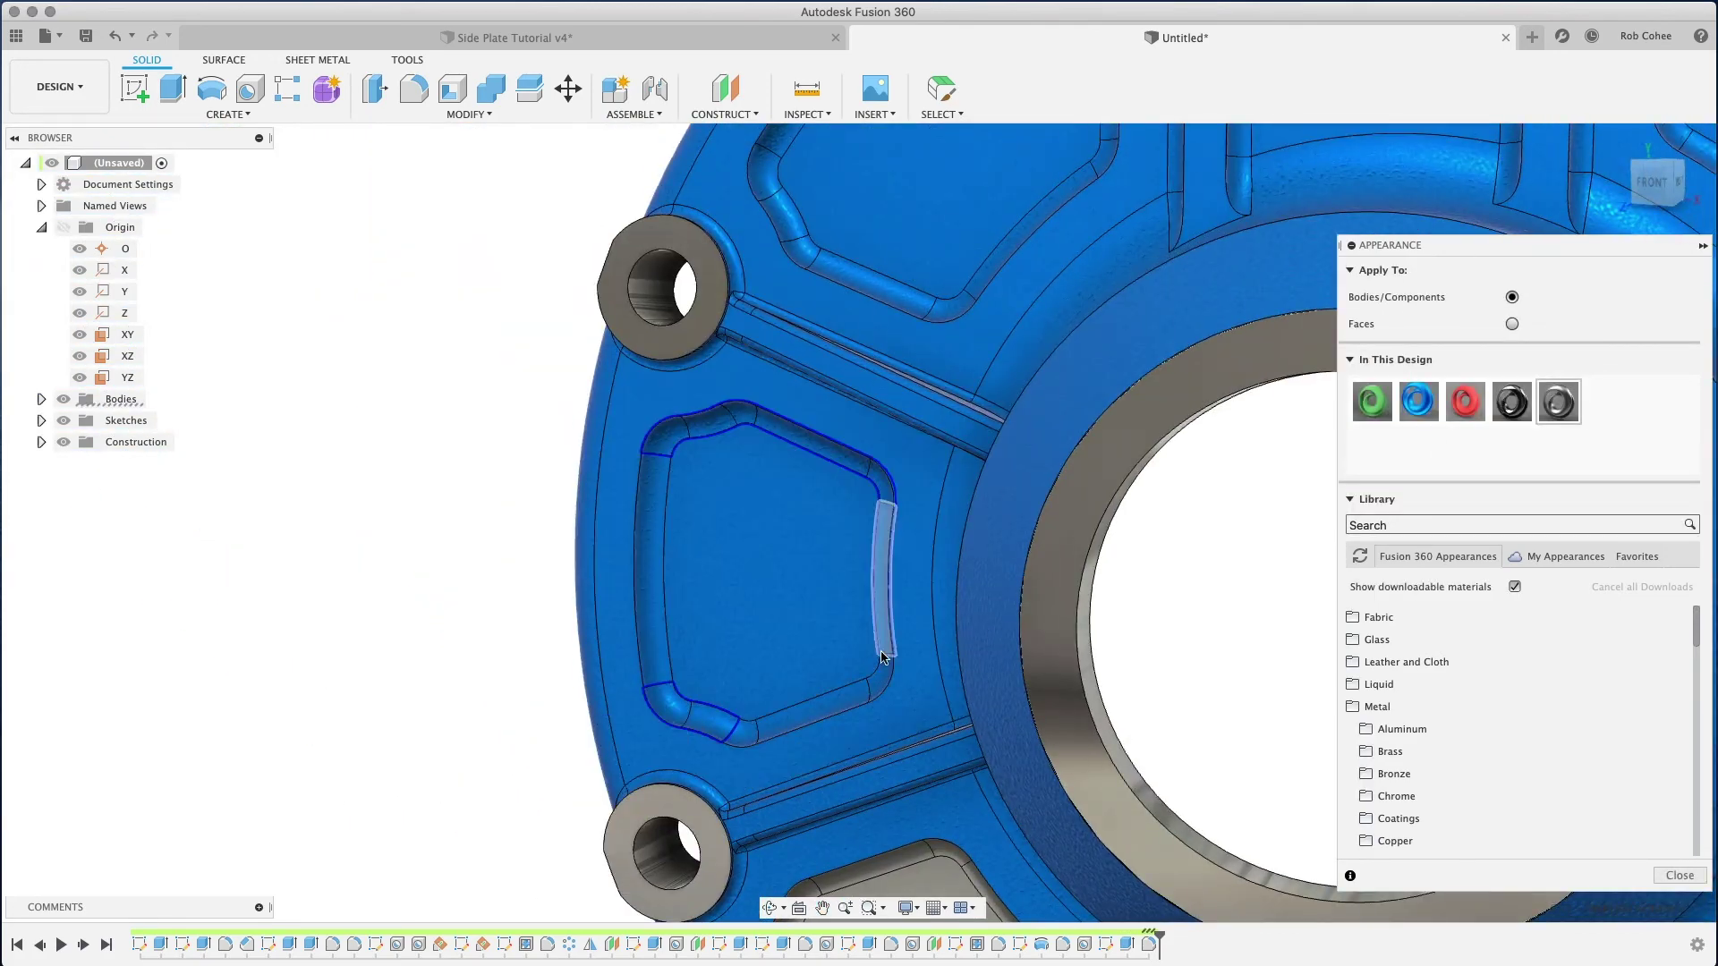
pyautogui.moveTo(1557, 402); pyautogui.dragTo(805, 572)
pyautogui.moveTo(742, 739); pyautogui.dragTo(714, 519)
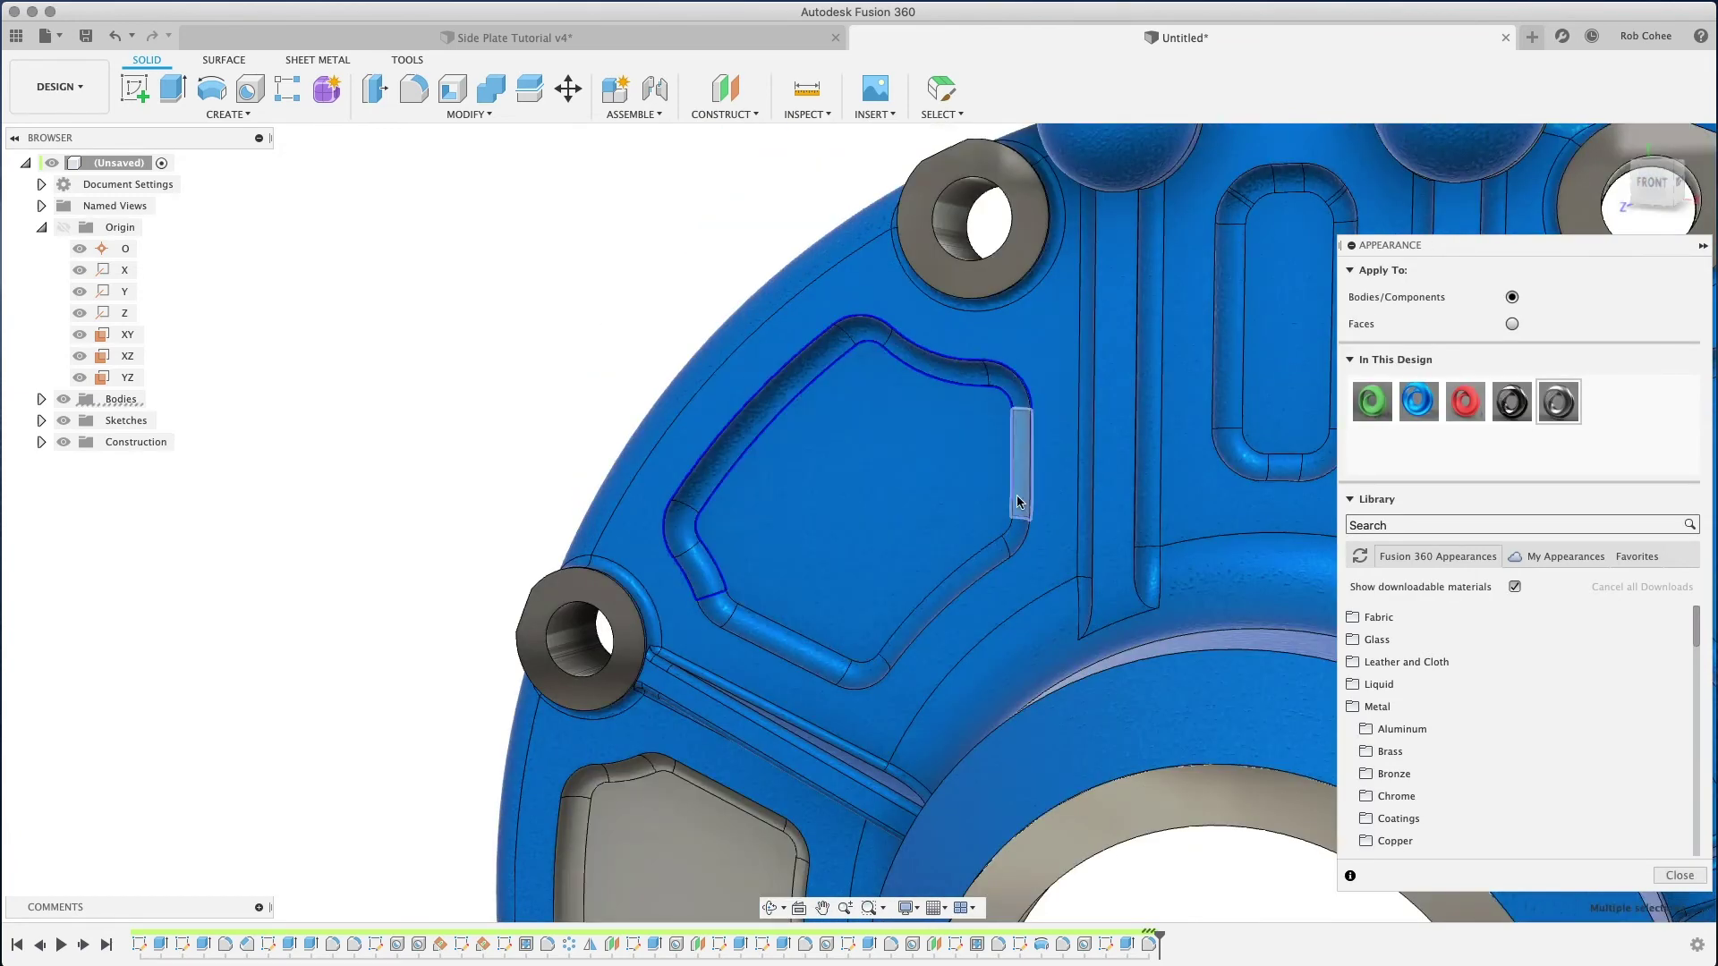
# Step: Select the next pocket floor and its surrounding fillets near the rounded slot
pyautogui.moveTo(852, 683); pyautogui.dragTo(410, 634, button='middle')
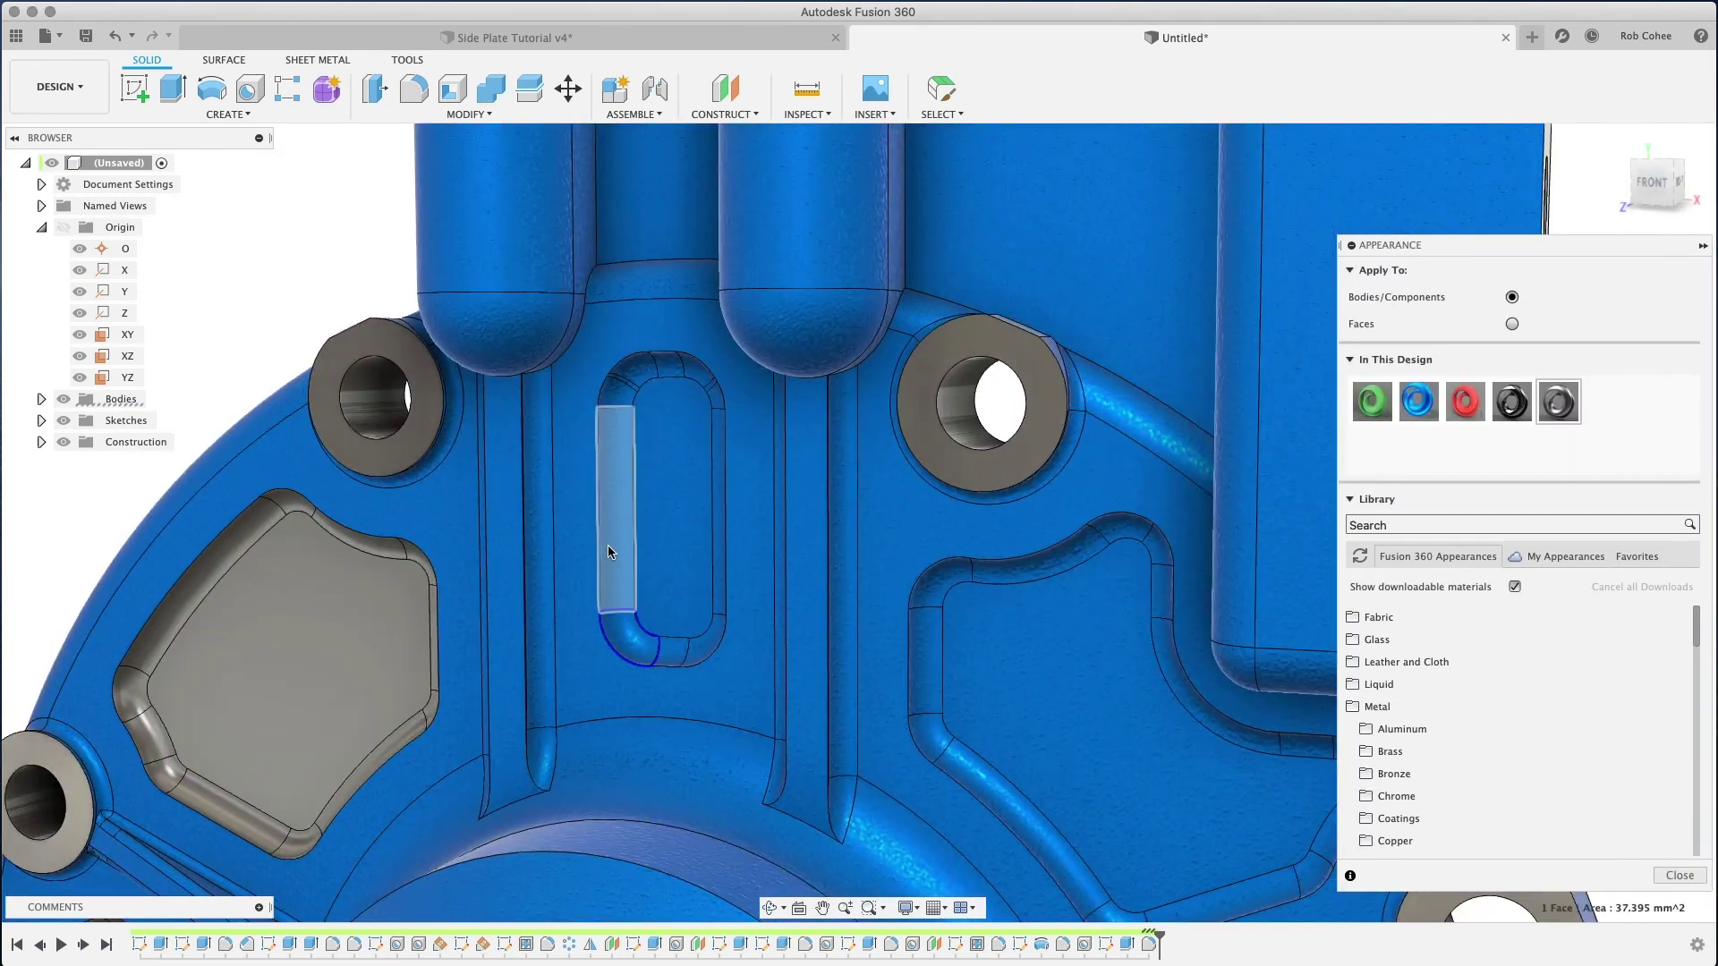
pyautogui.scroll(5, 621, 395)
pyautogui.scroll(5, 621, 395)
pyautogui.scroll(-5, 1010, 524)
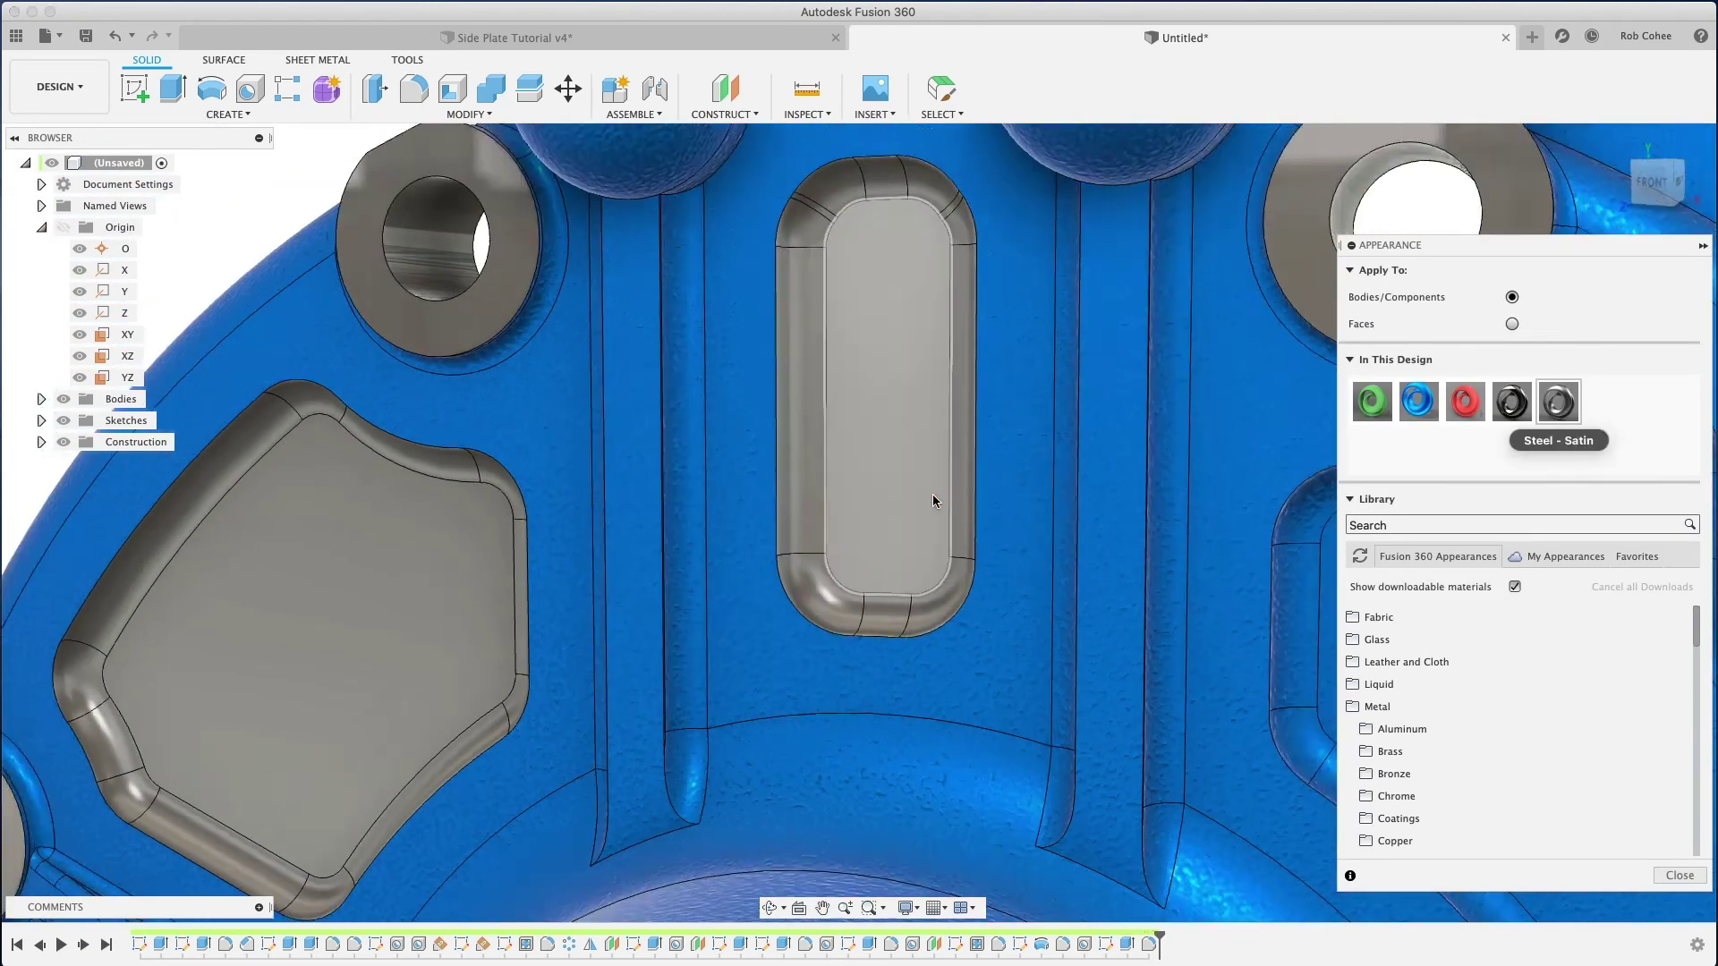
pyautogui.moveTo(933, 494); pyautogui.dragTo(672, 573, button='middle')
pyautogui.keyDown('shift'); pyautogui.click(789, 492); pyautogui.keyUp('shift')
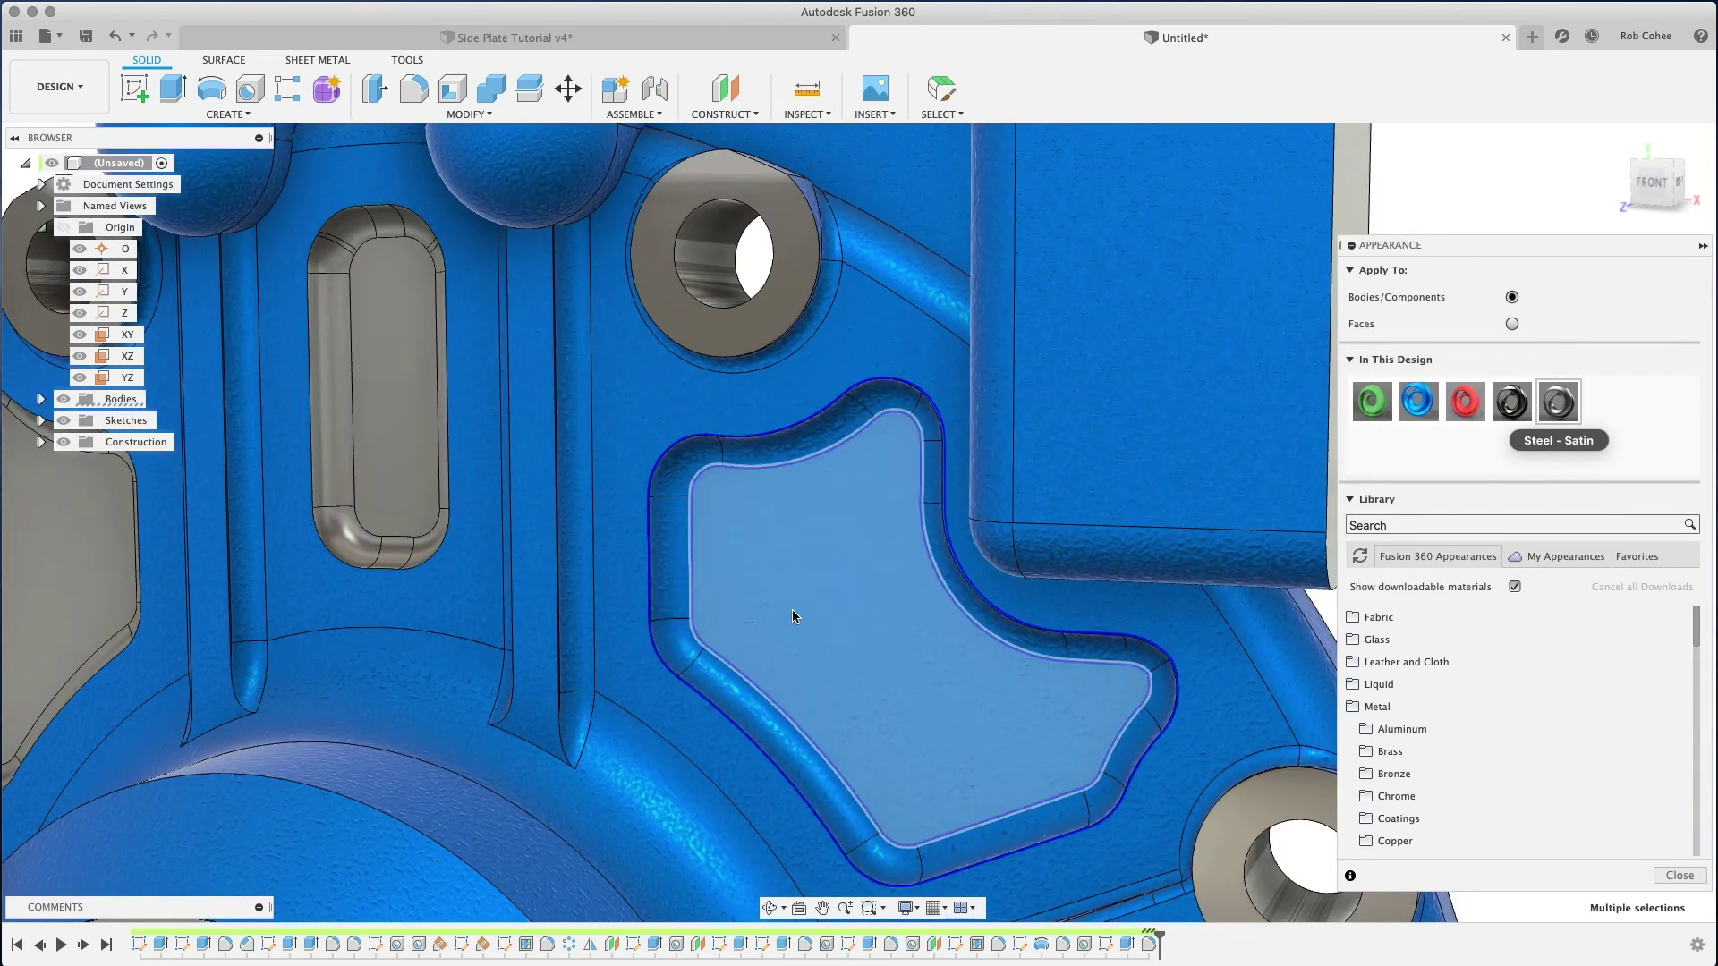
# Step: Orbit the side plate to an underside view
pyautogui.moveTo(931, 682); pyautogui.dragTo(685, 366, button='middle')
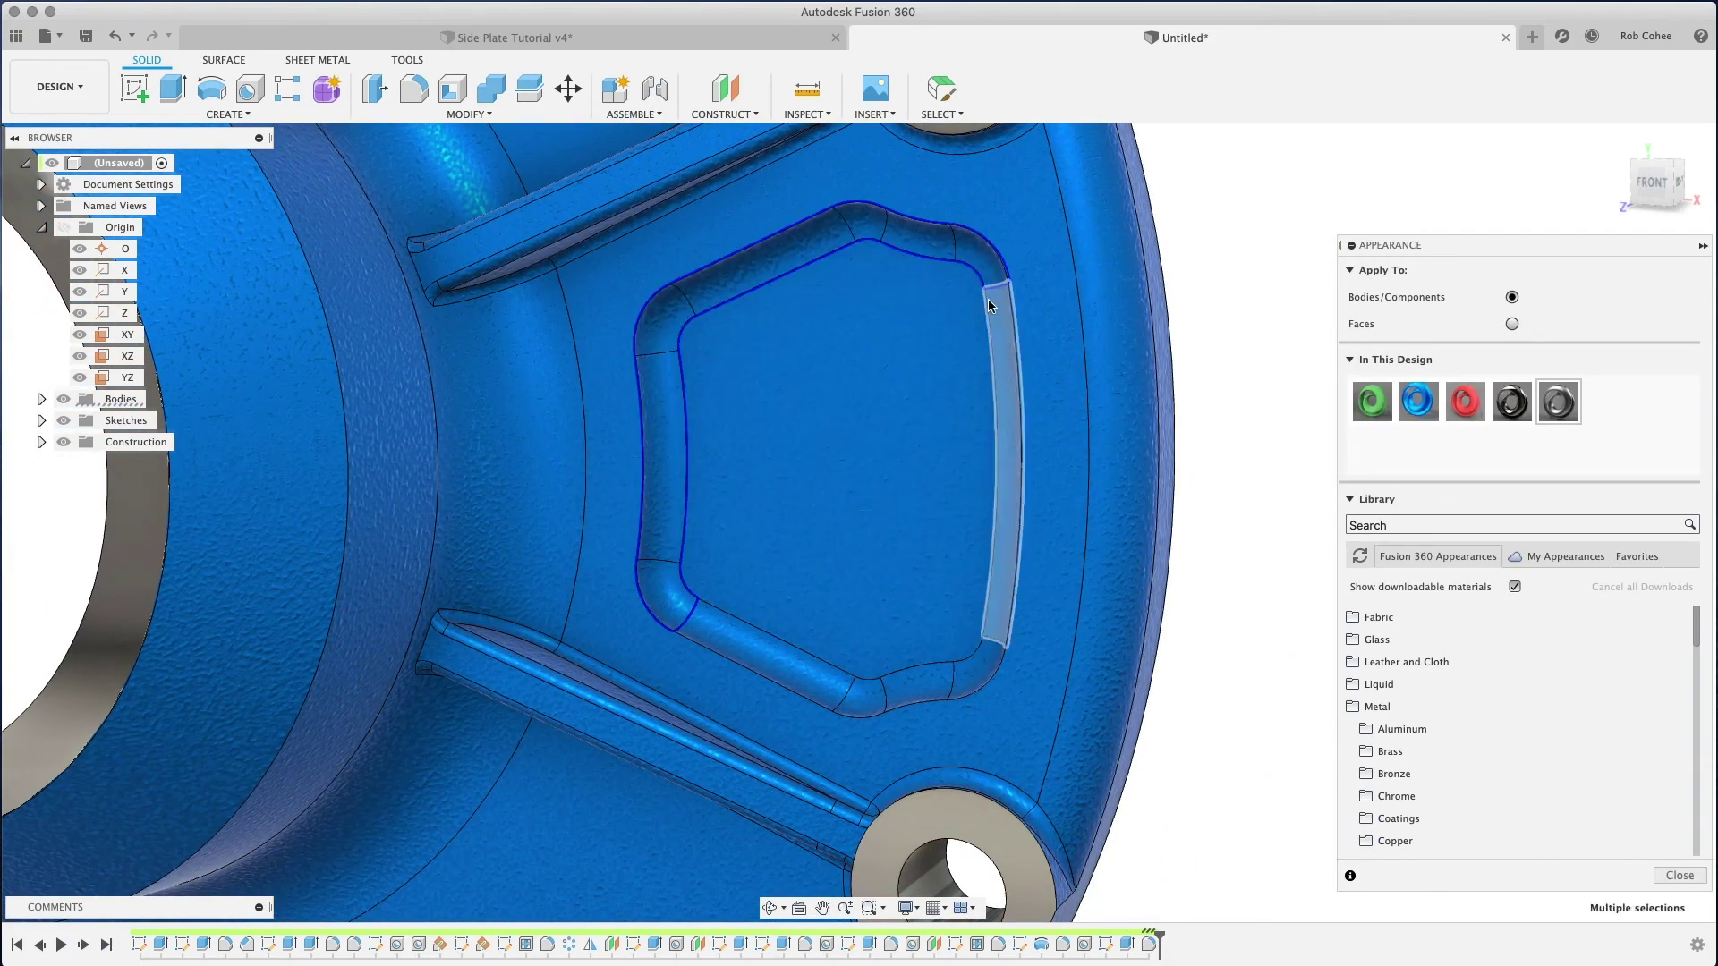
pyautogui.scroll(-3, 824, 542)
pyautogui.scroll(-5, 824, 542)
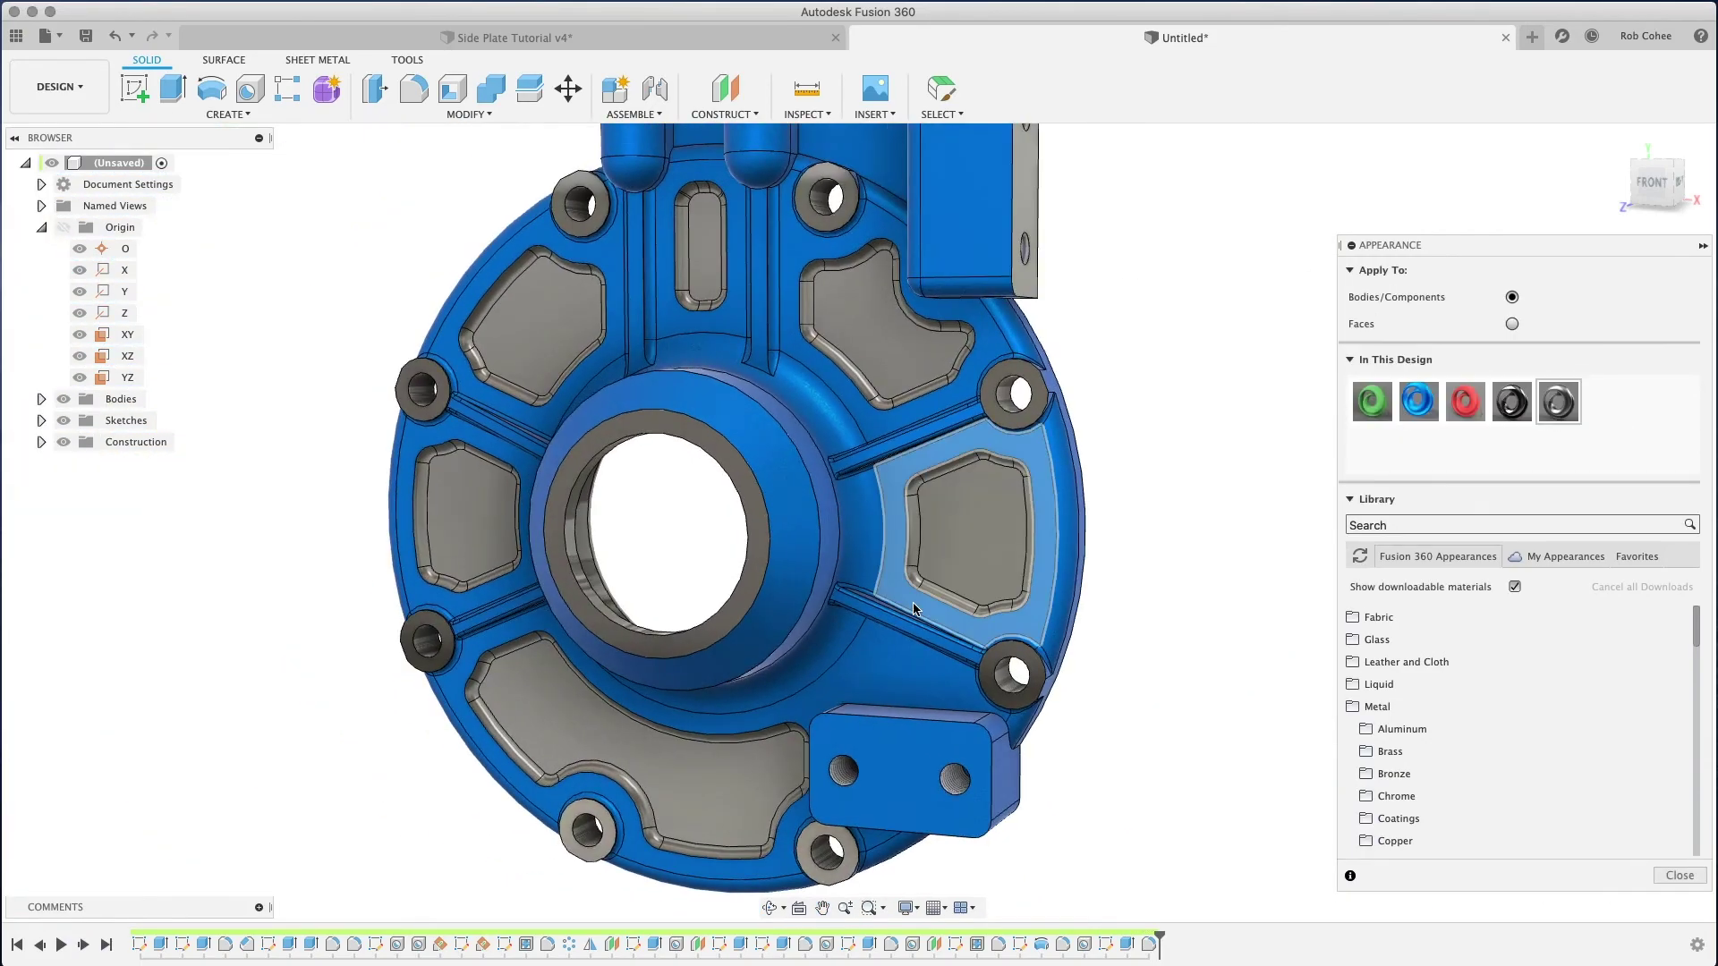
pyautogui.keyDown('shift'); pyautogui.moveTo(824, 543); pyautogui.dragTo(898, 604, button='middle'); pyautogui.keyUp('shift')
pyautogui.scroll(2, 898, 604)
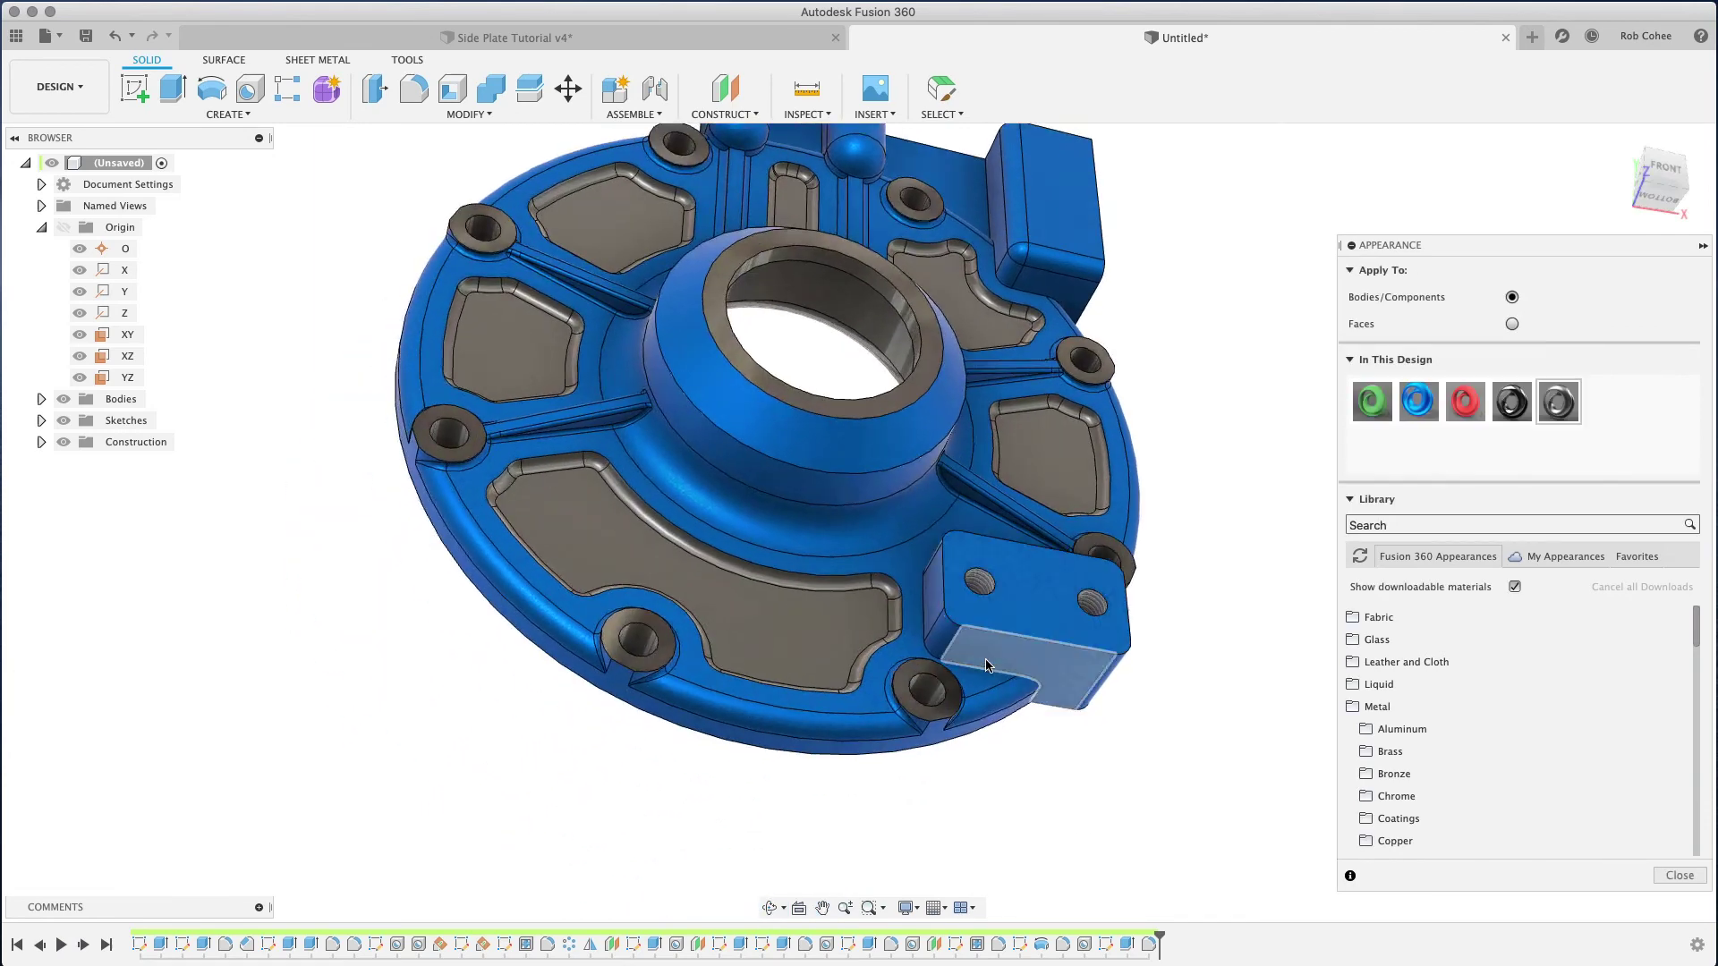
pyautogui.scroll(4, 984, 698)
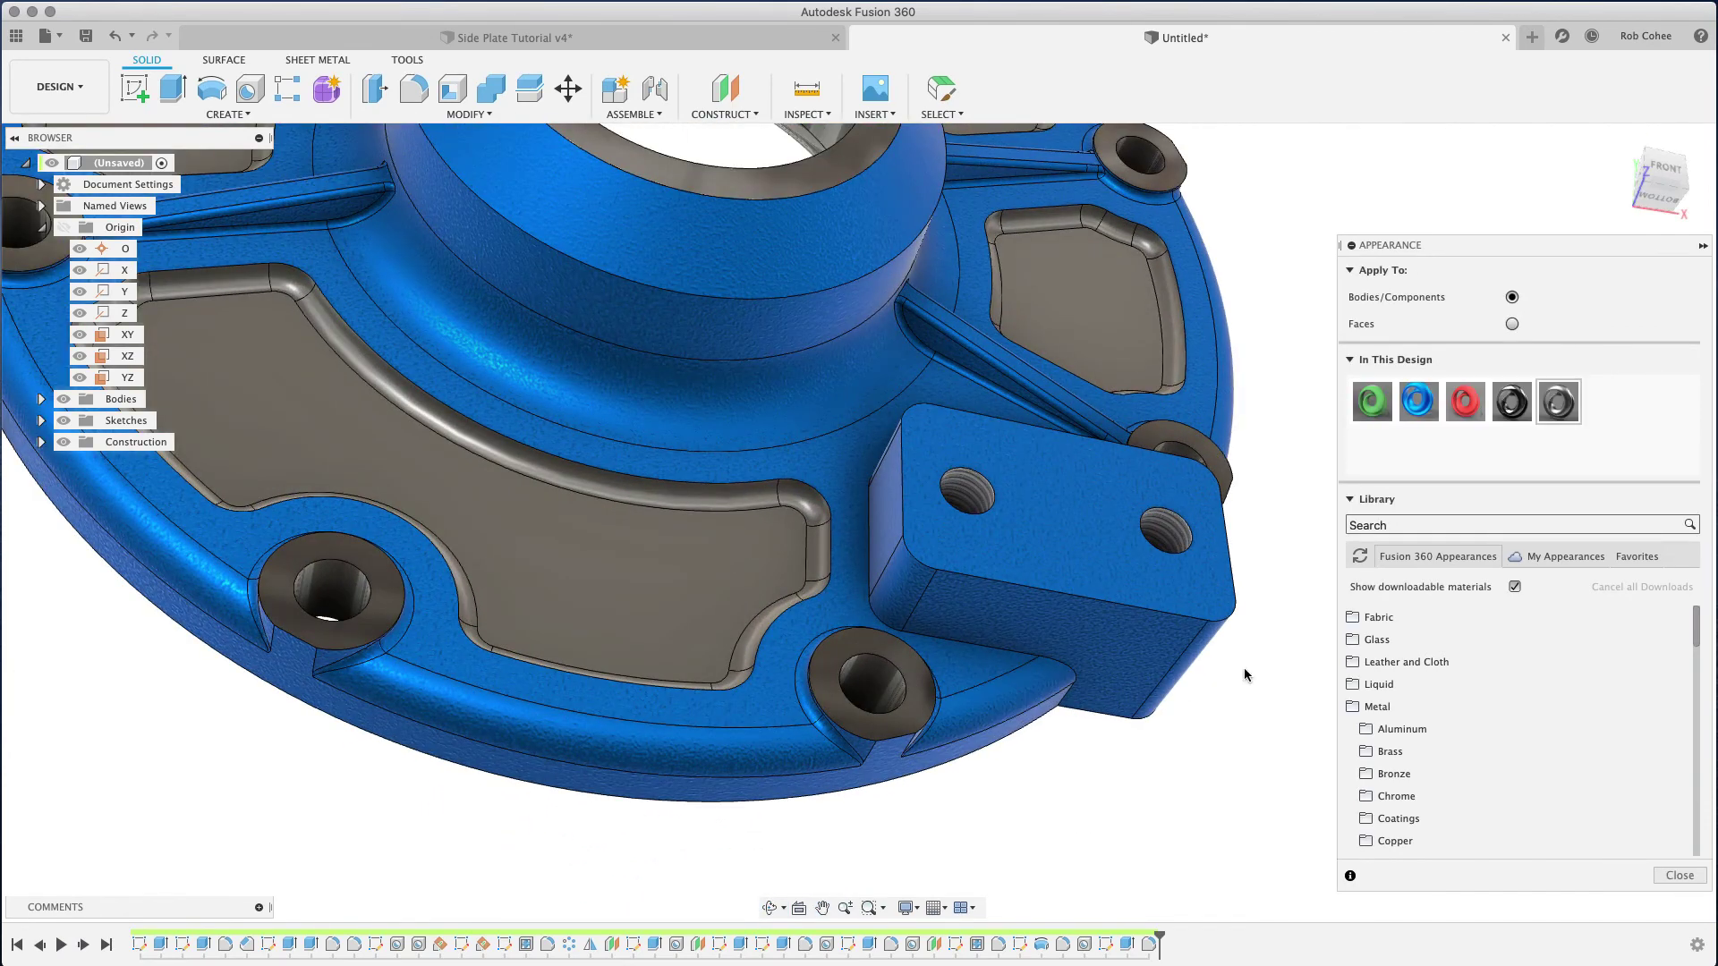
# Step: Start a 2 mm fillet on the edge chain around the mounting tab
pyautogui.press('f')
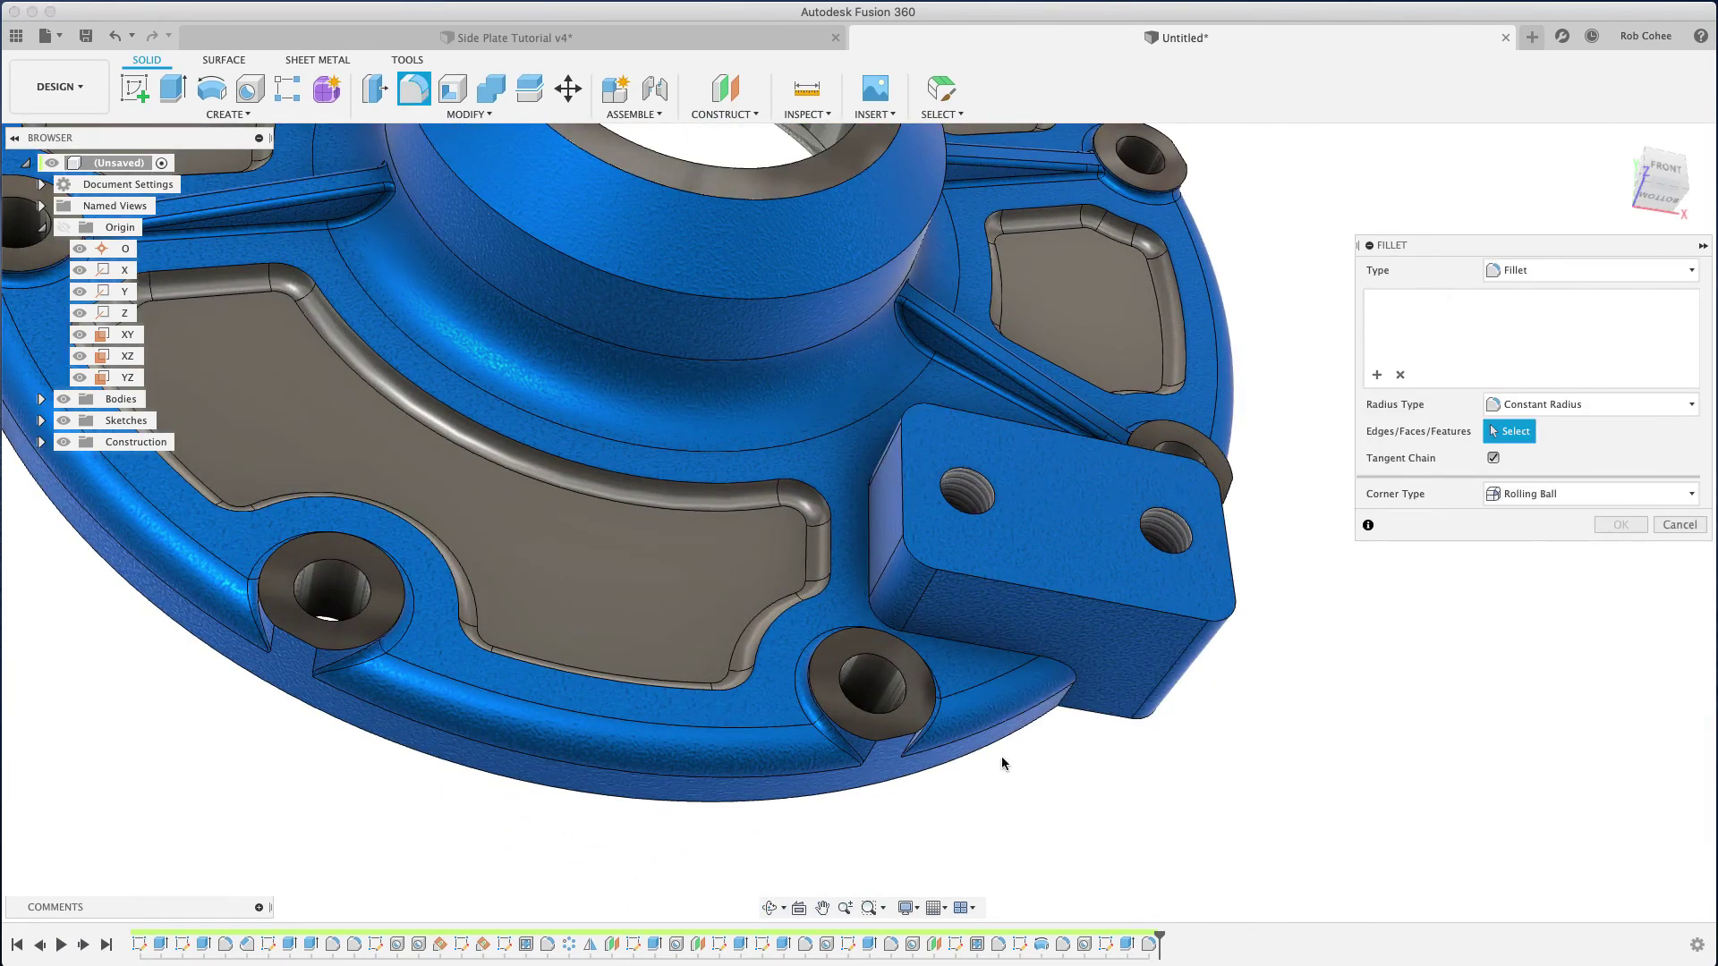
pyautogui.click(1049, 667)
pyautogui.write('3')
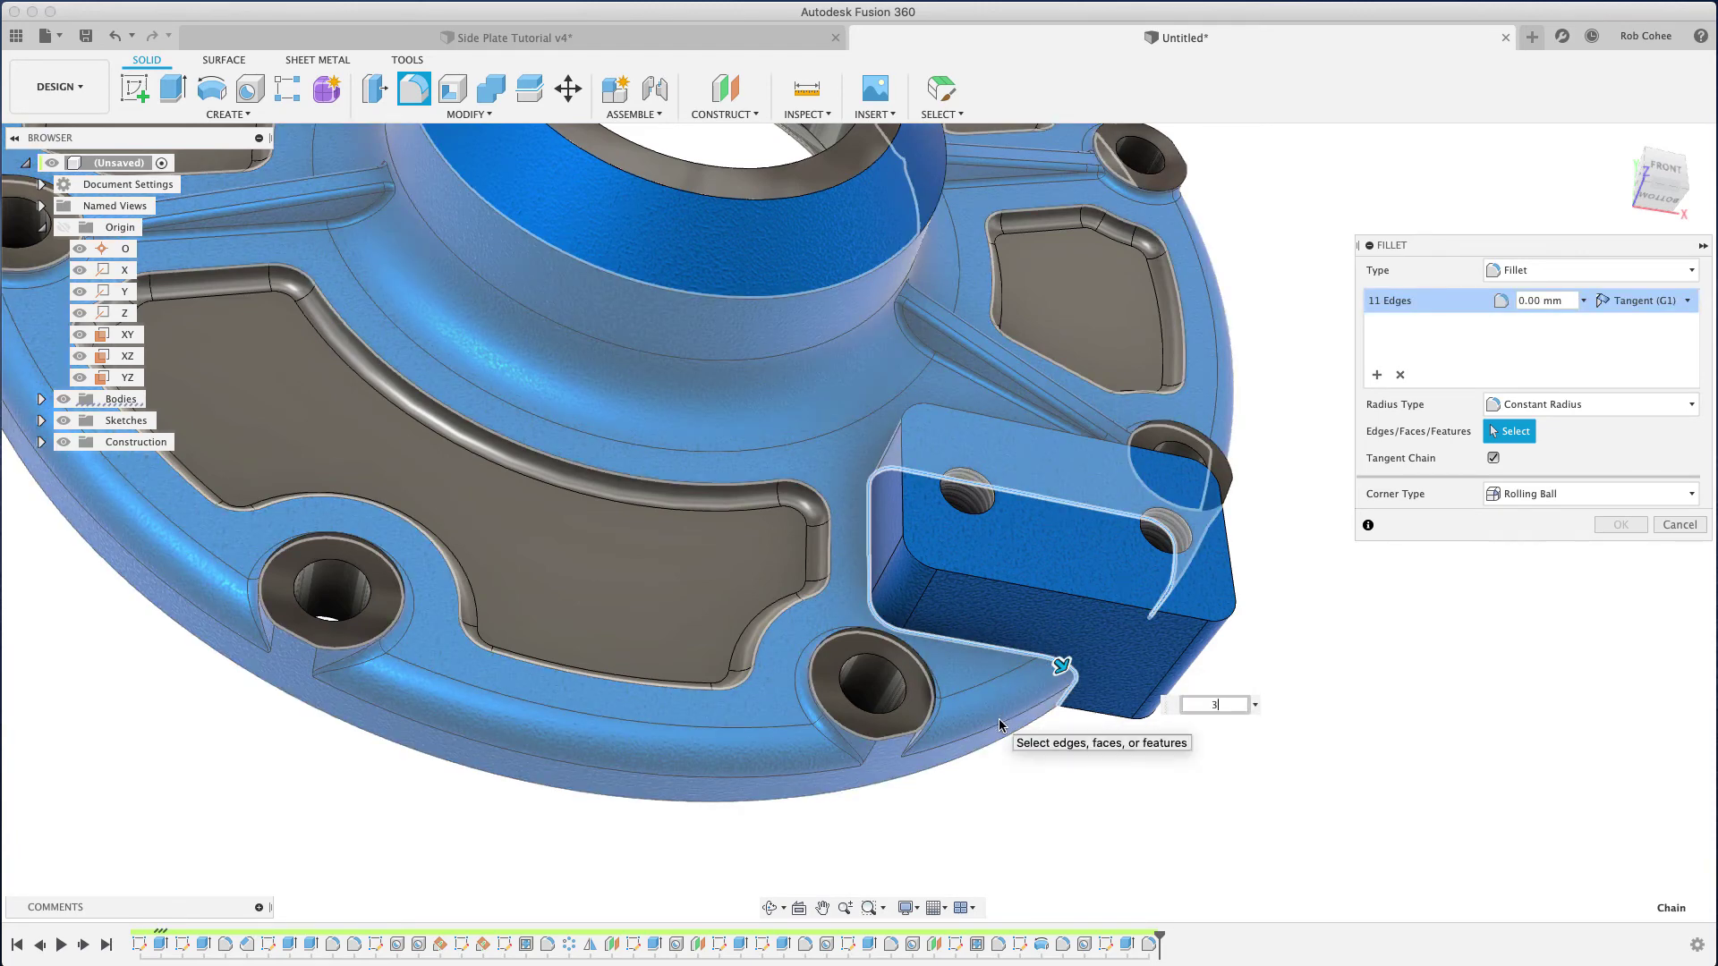
pyautogui.press('BackSpace')
pyautogui.write('2')
pyautogui.scroll(-1, 1007, 752)
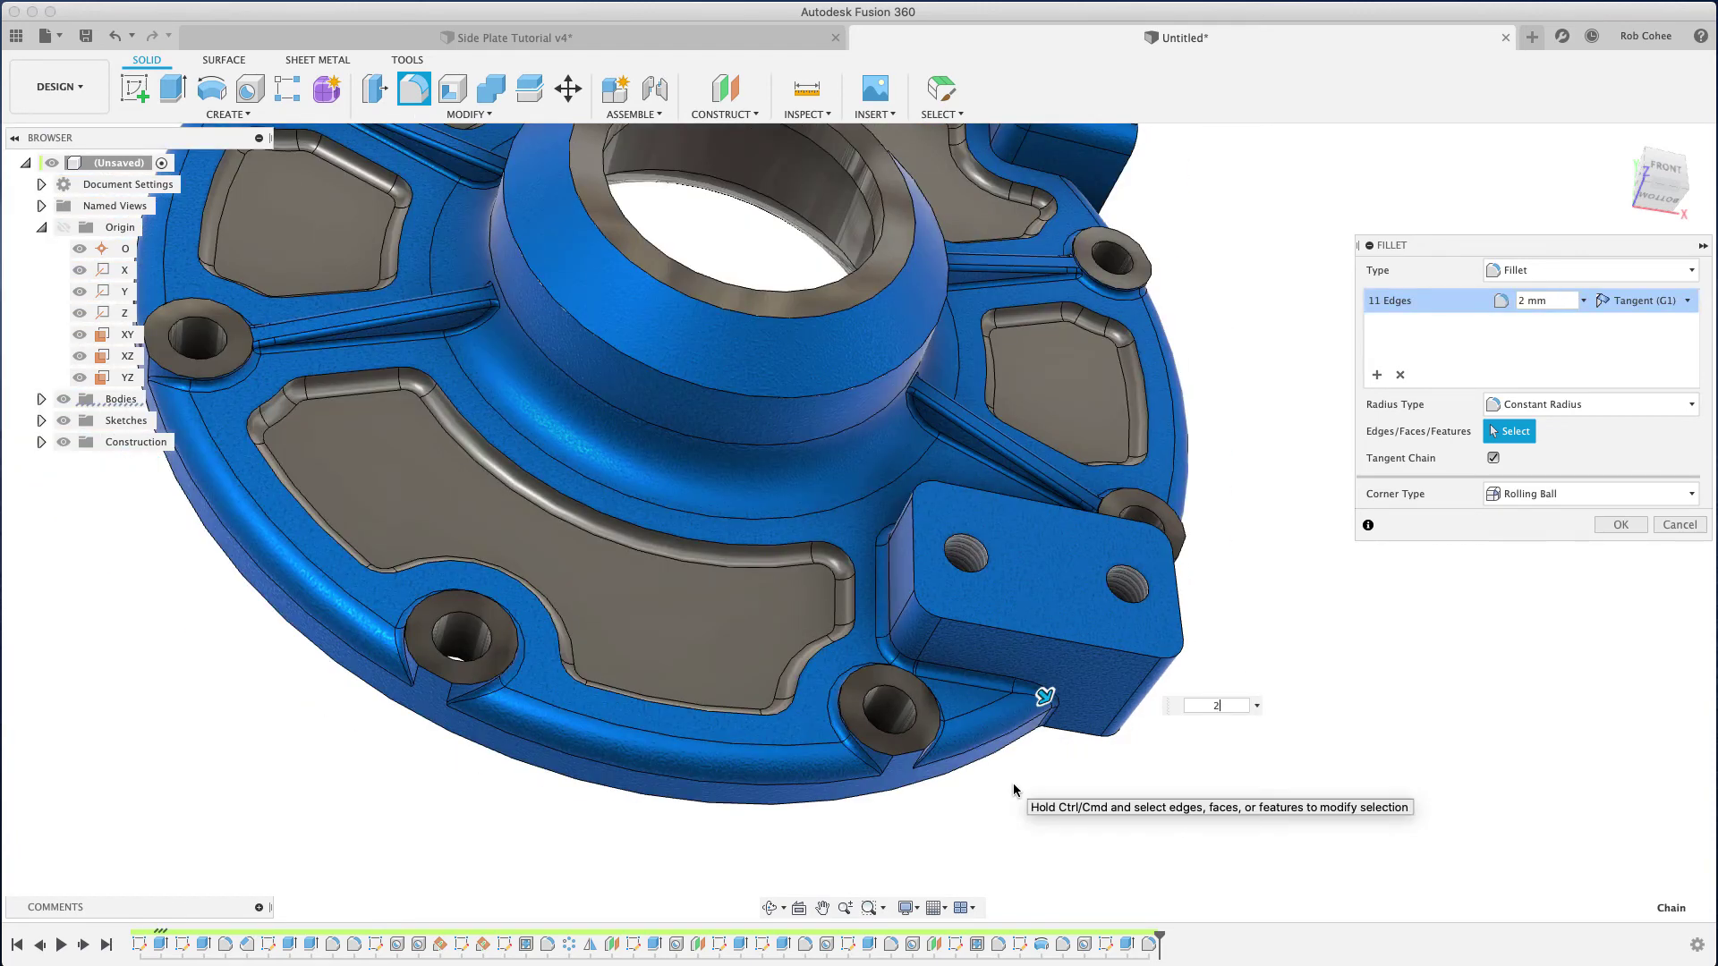
pyautogui.scroll(-3, 1122, 736)
pyautogui.keyDown('shift'); pyautogui.moveTo(1122, 736); pyautogui.dragTo(1101, 711, button='middle'); pyautogui.keyUp('shift')
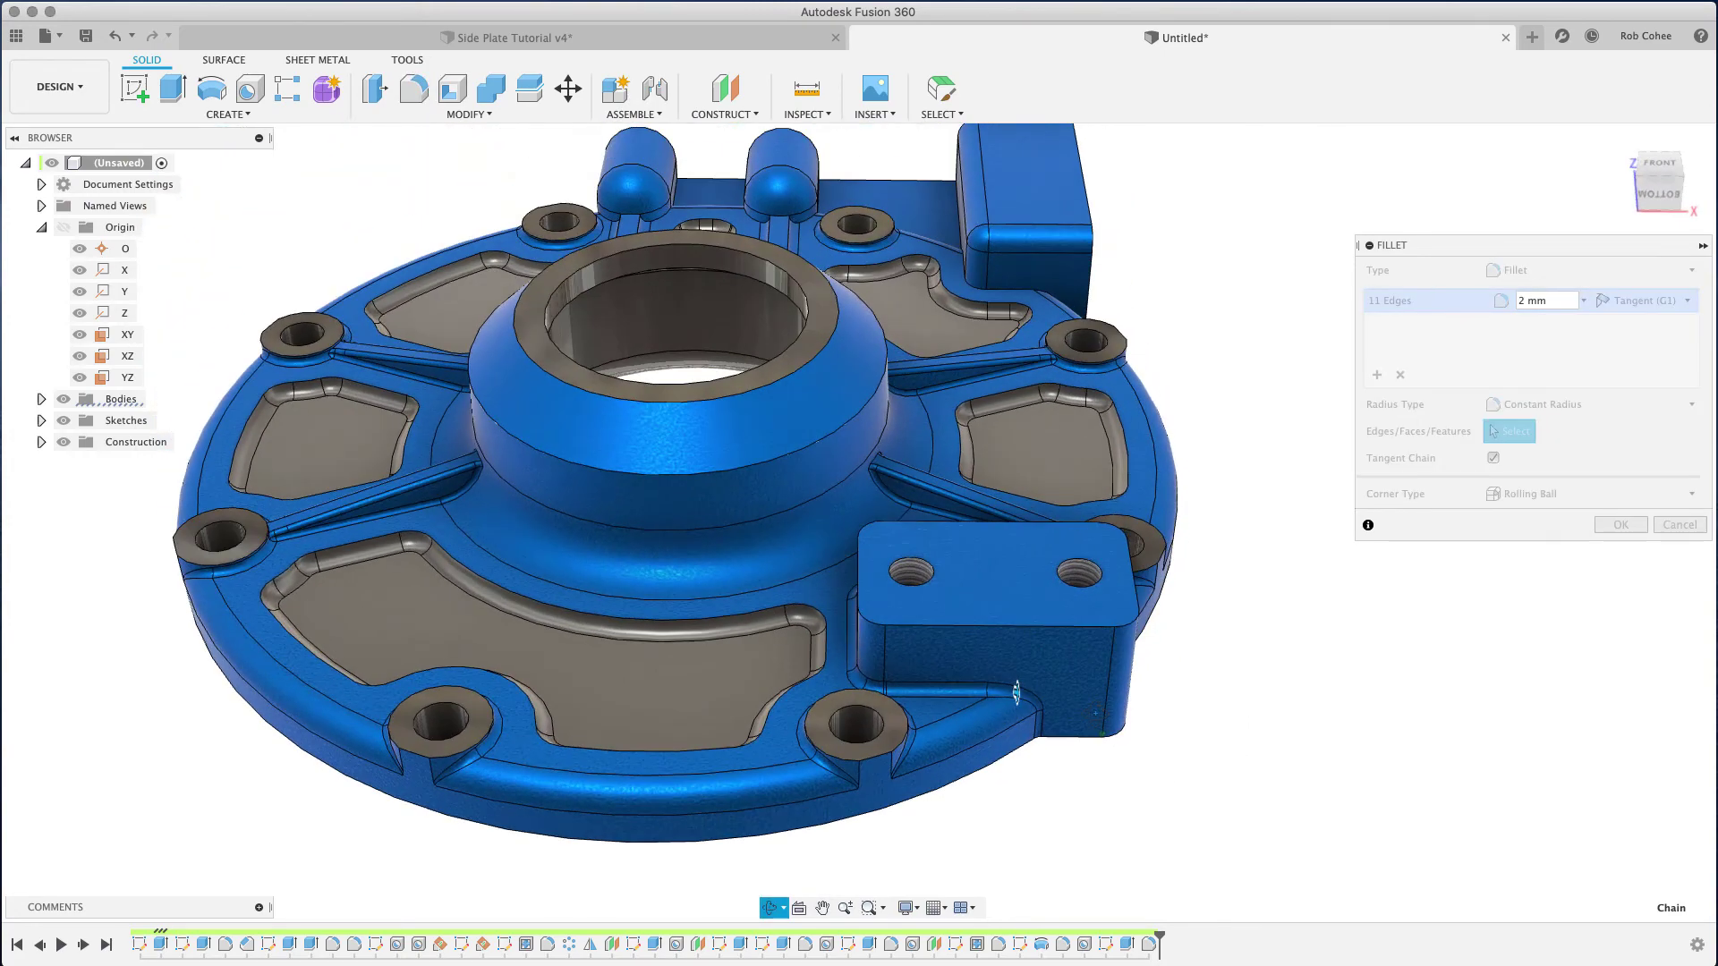
pyautogui.scroll(4, 1098, 706)
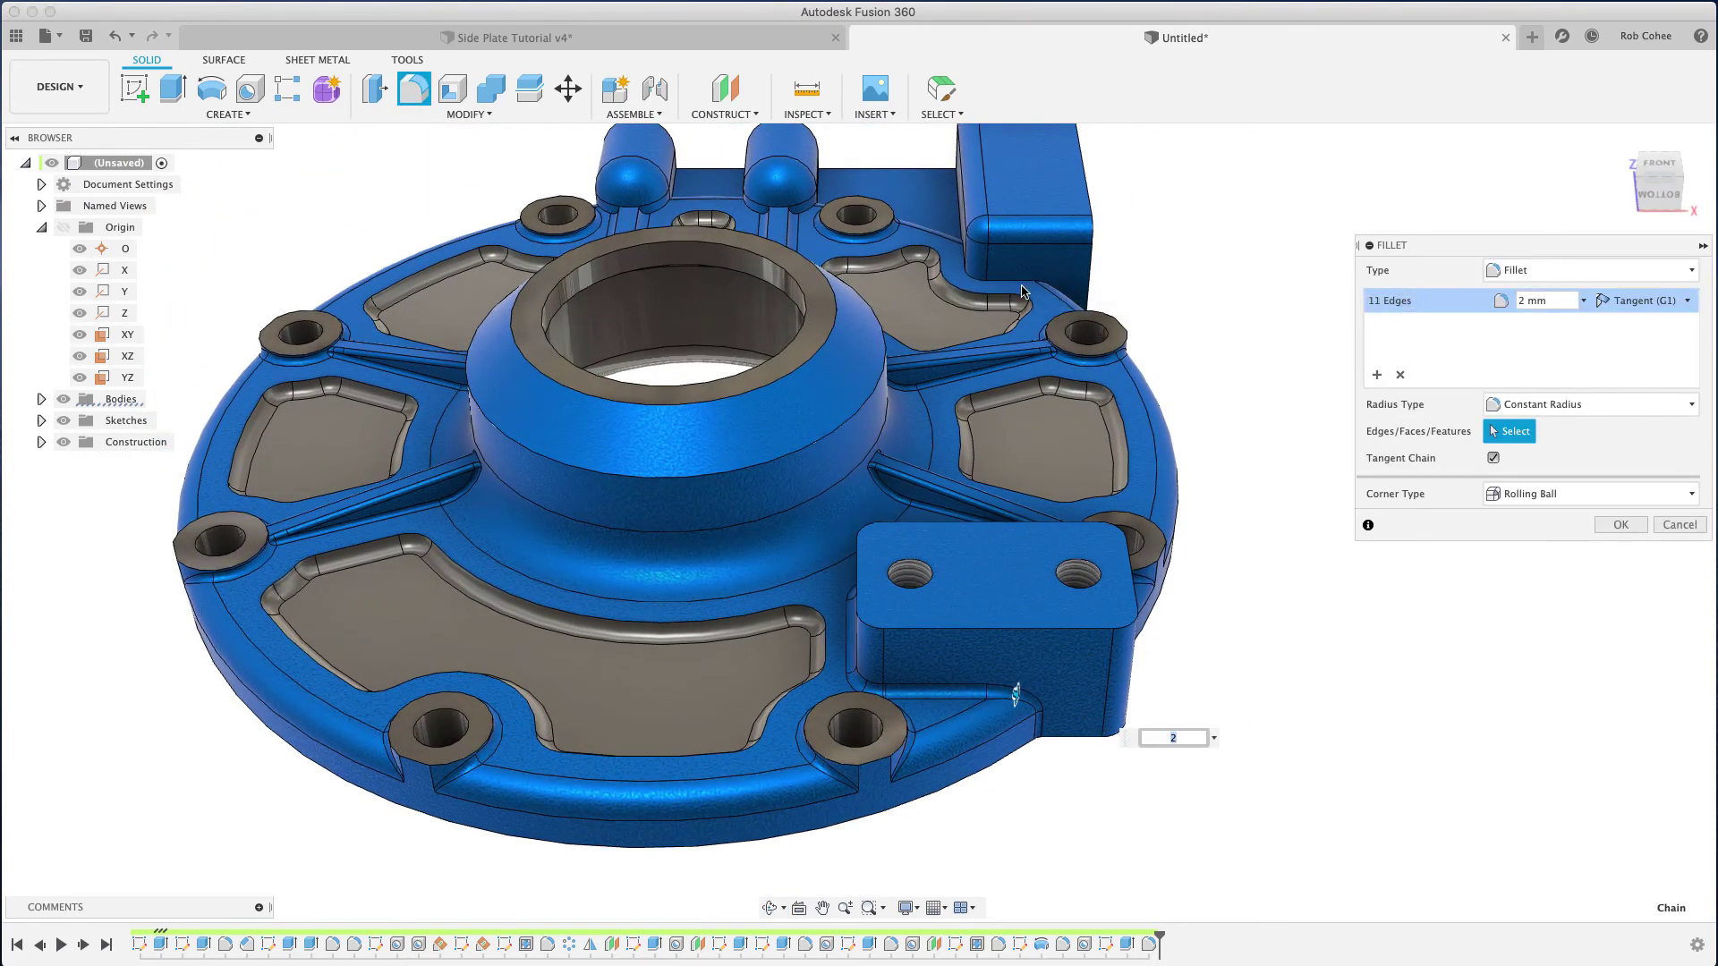
pyautogui.moveTo(1022, 292)
pyautogui.keyDown('shift'); pyautogui.mouseDown(button='middle')
pyautogui.moveTo(956, 334)
pyautogui.moveTo(993, 555)
pyautogui.moveTo(1022, 391)
pyautogui.mouseUp(button='middle'); pyautogui.keyUp('shift')
pyautogui.scroll(5, 1004, 524)
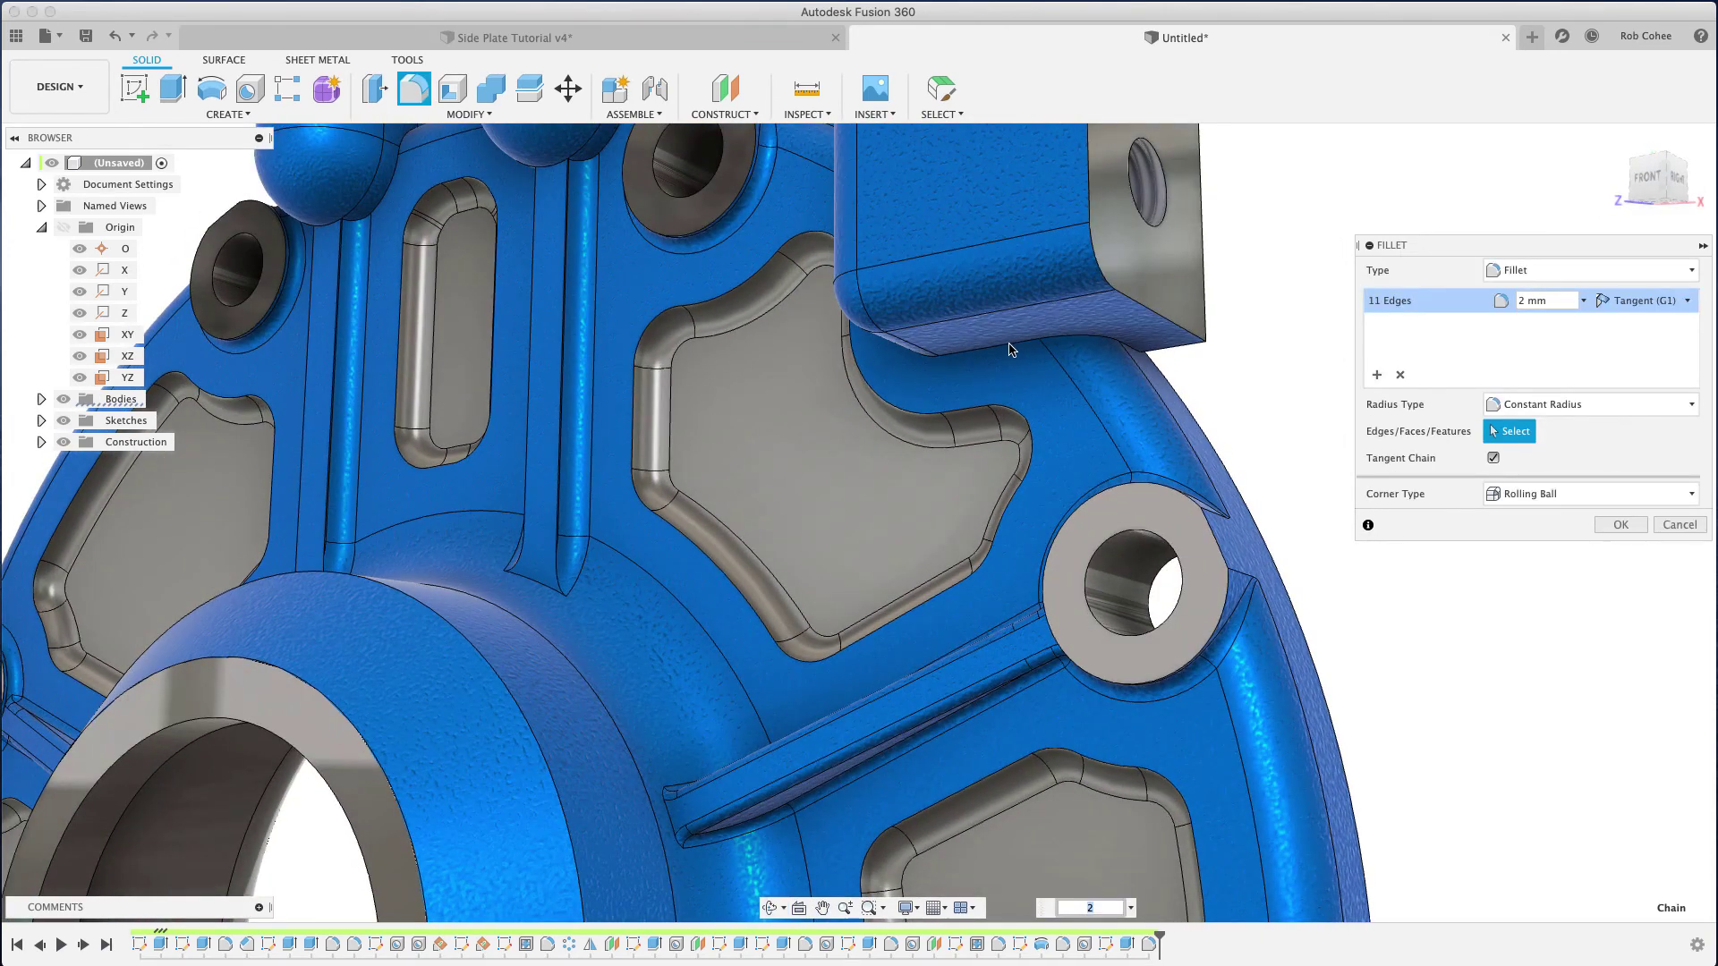
# Step: Add the upper tab edges, boss-side vertical edge, long curved edge and cylinder-base chain
pyautogui.click(1006, 355)
pyautogui.scroll(-2, 905, 463)
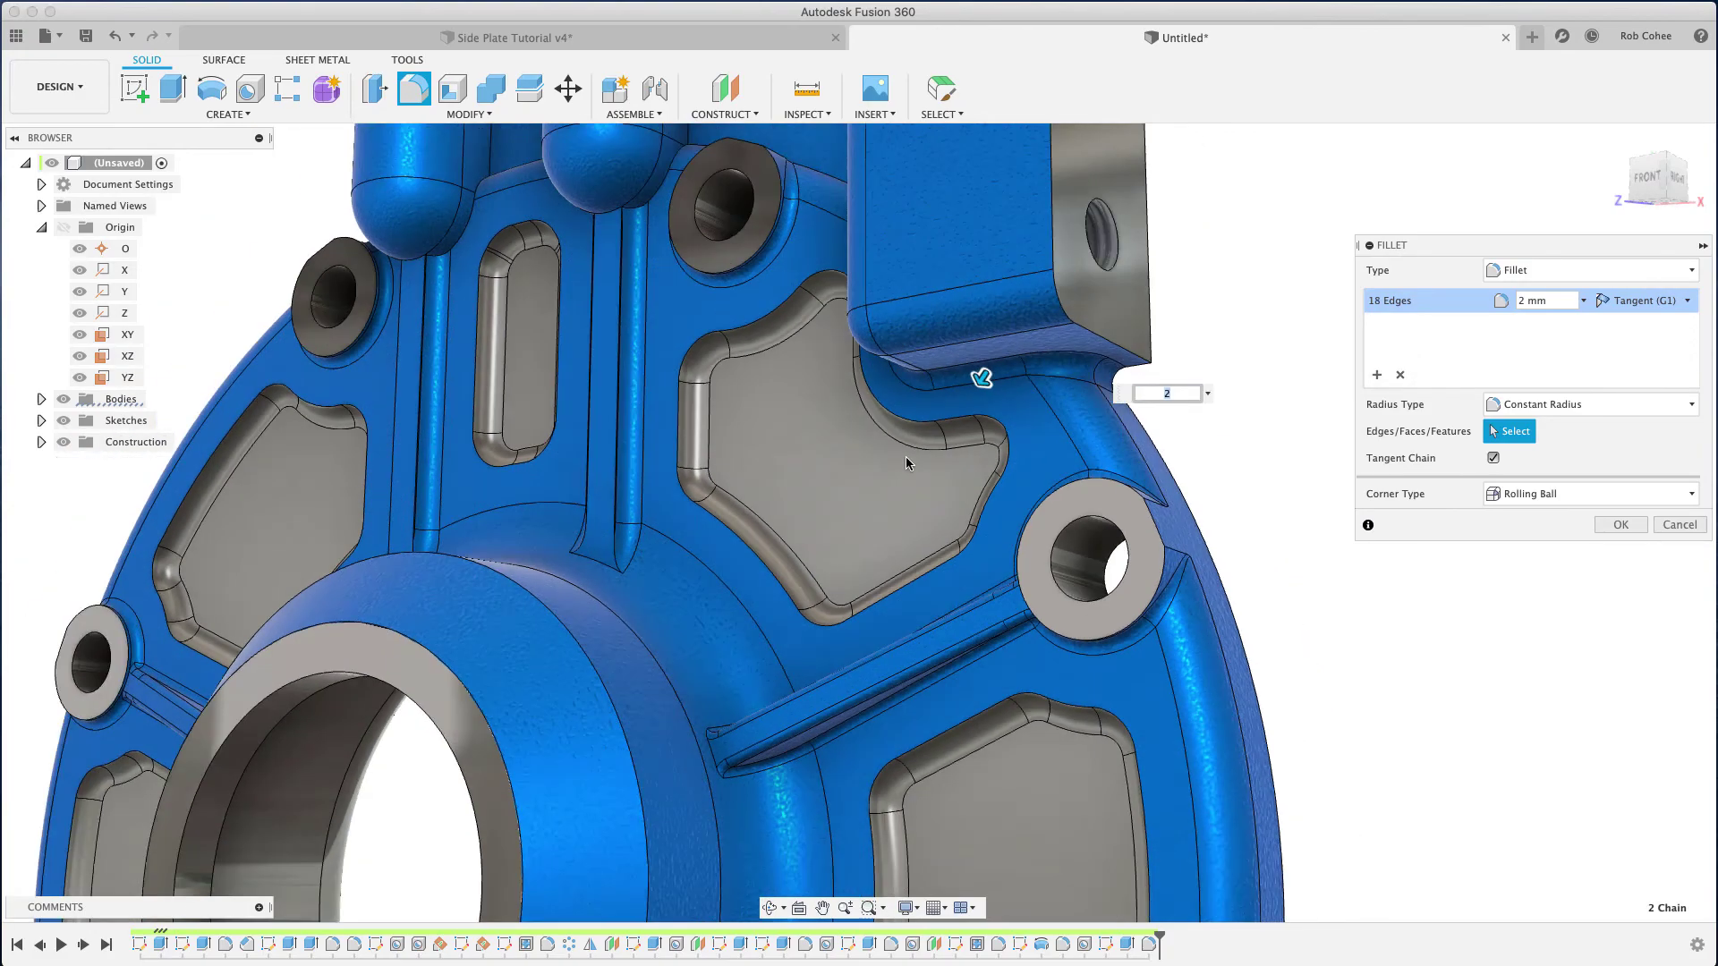
pyautogui.keyDown('shift'); pyautogui.moveTo(909, 465); pyautogui.dragTo(989, 738, button='middle'); pyautogui.keyUp('shift')
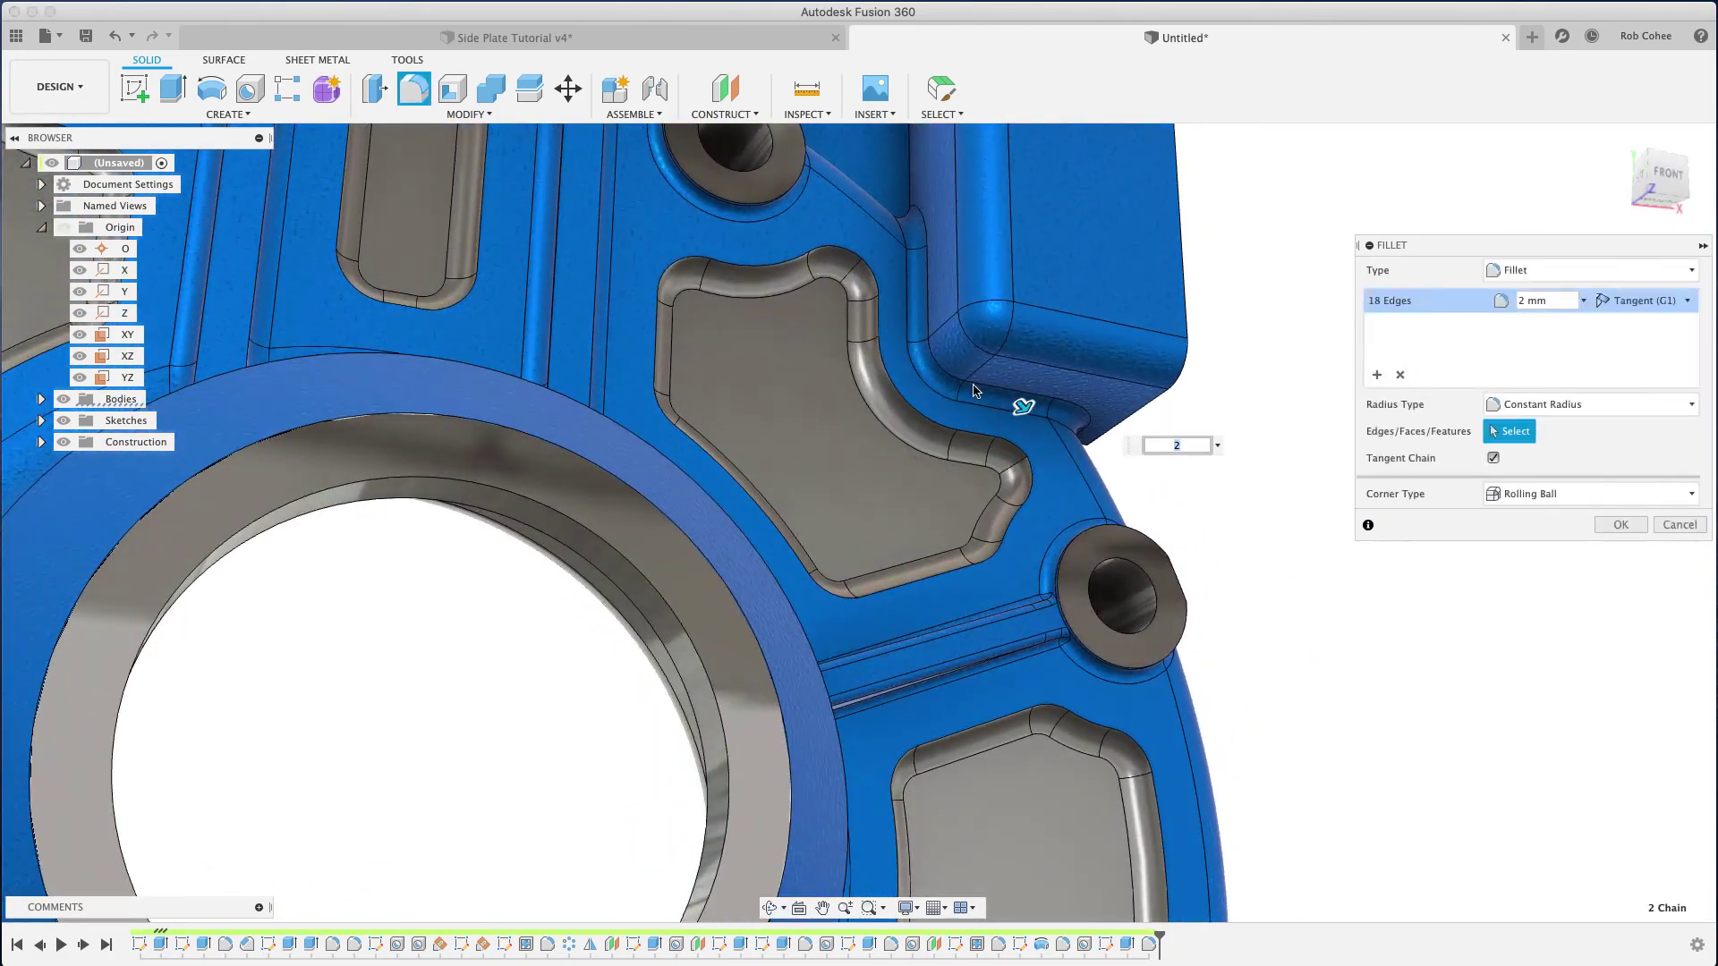
pyautogui.scroll(3, 934, 562)
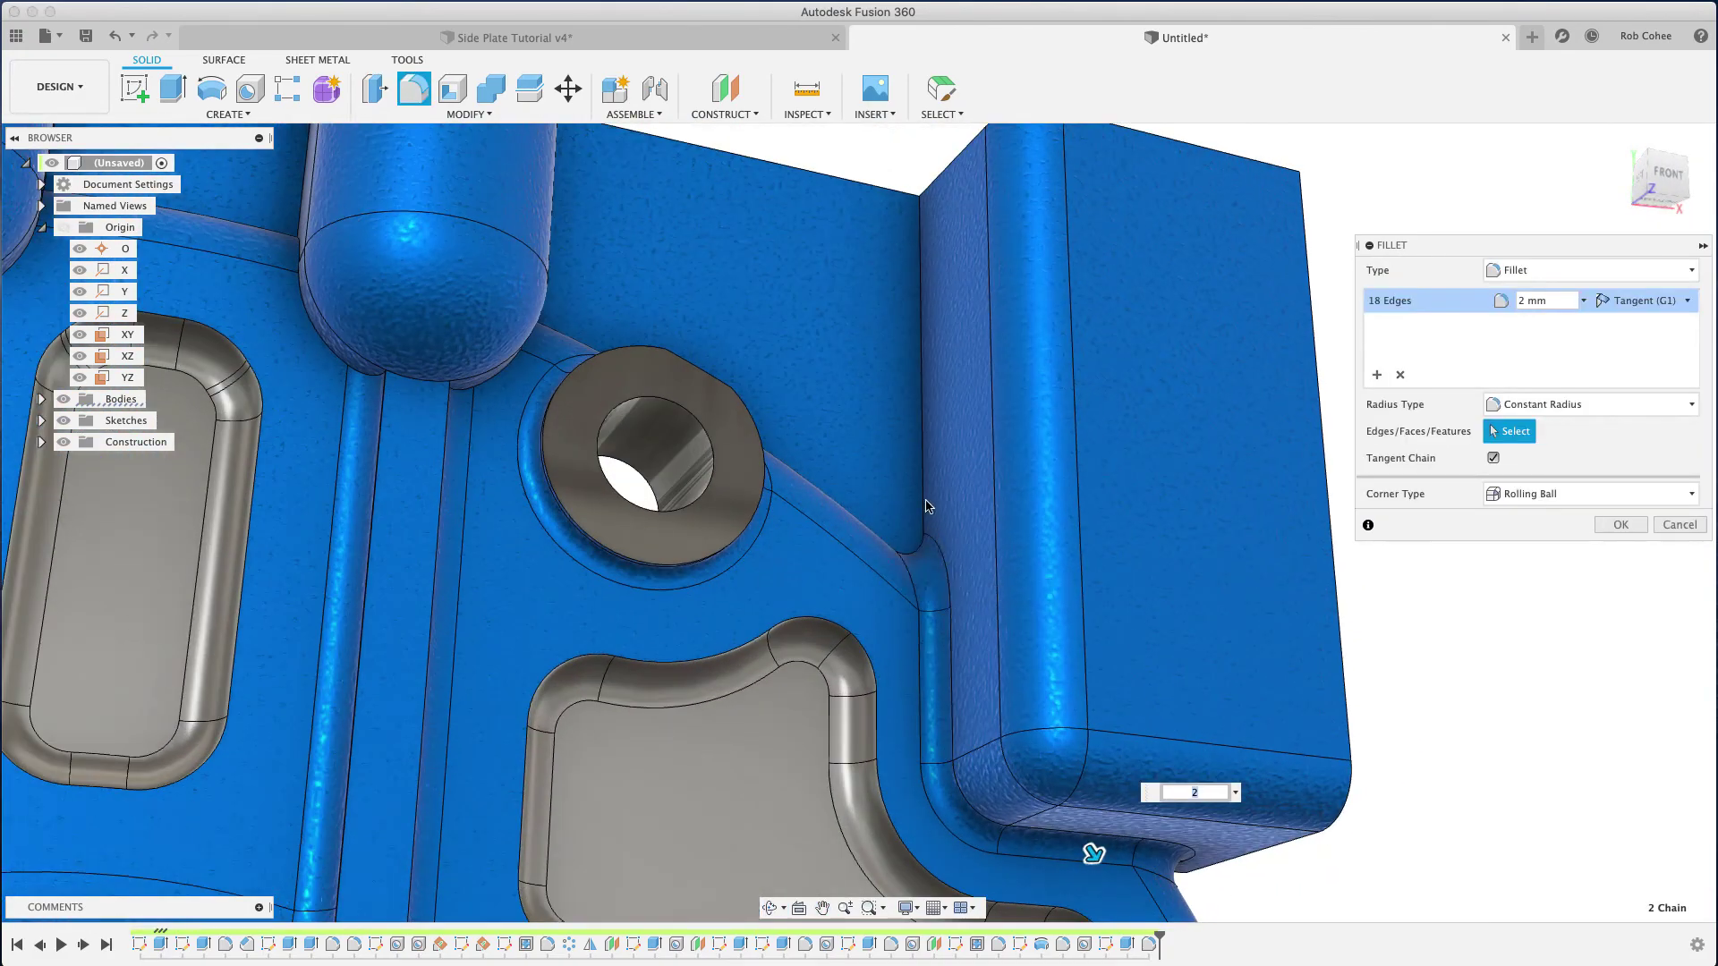
pyautogui.click(911, 472)
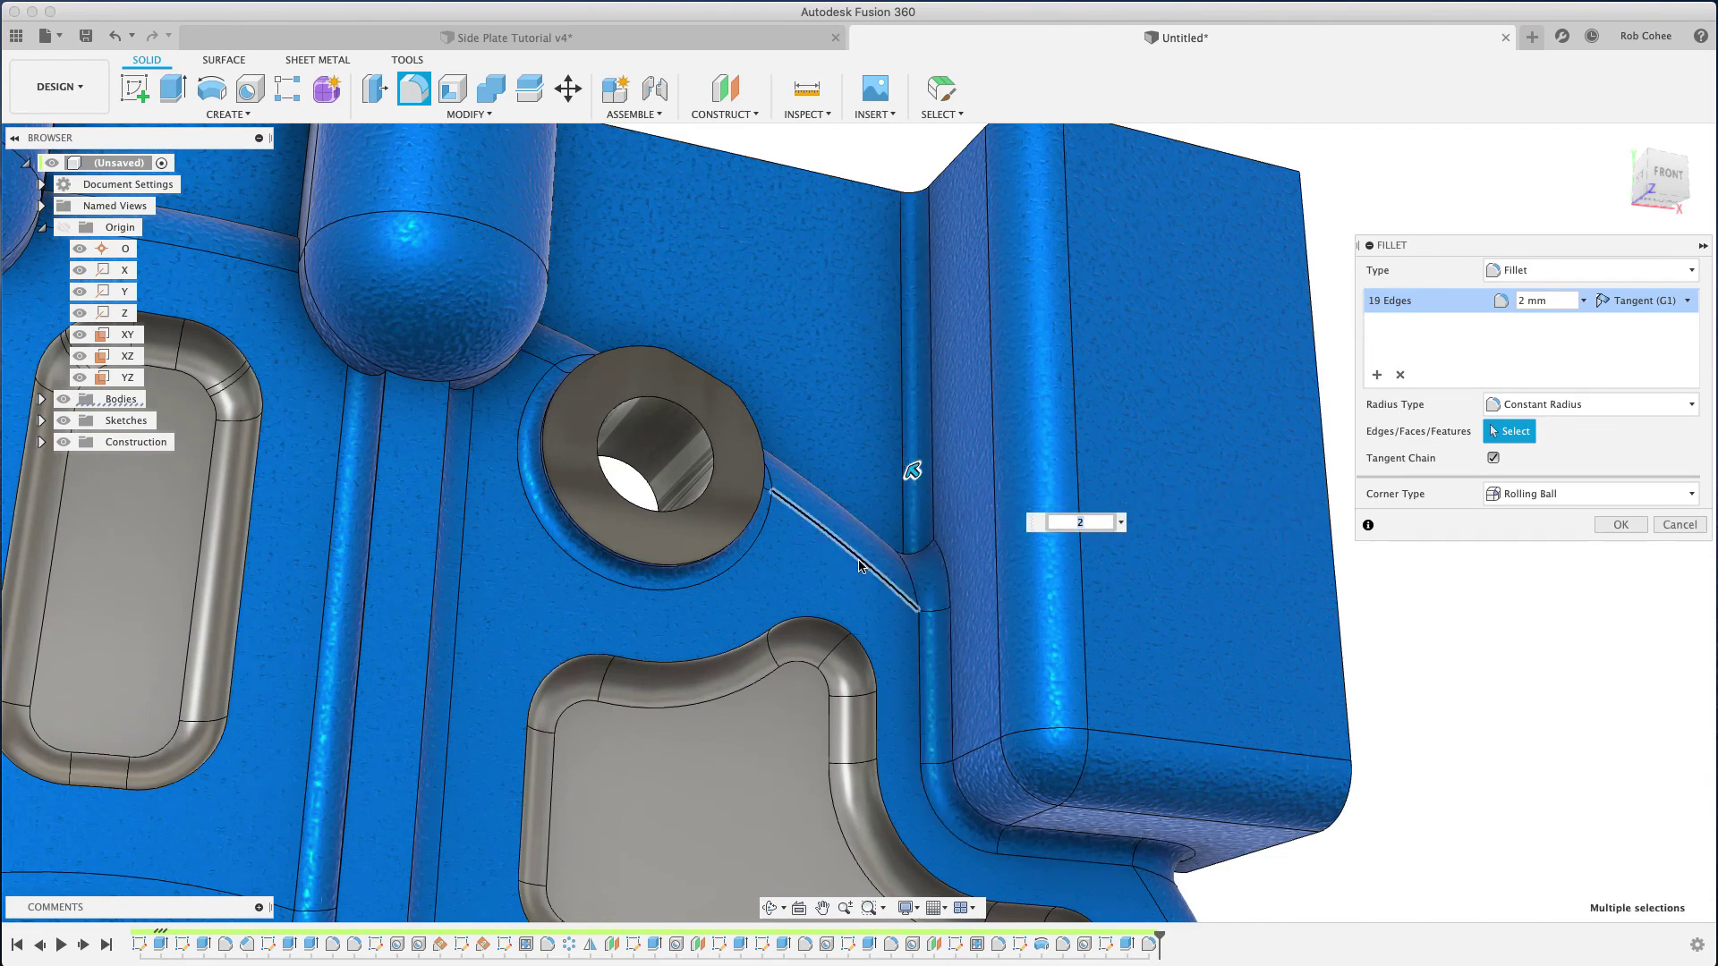
pyautogui.keyDown('shift'); pyautogui.moveTo(859, 566); pyautogui.dragTo(803, 613, button='middle'); pyautogui.keyUp('shift')
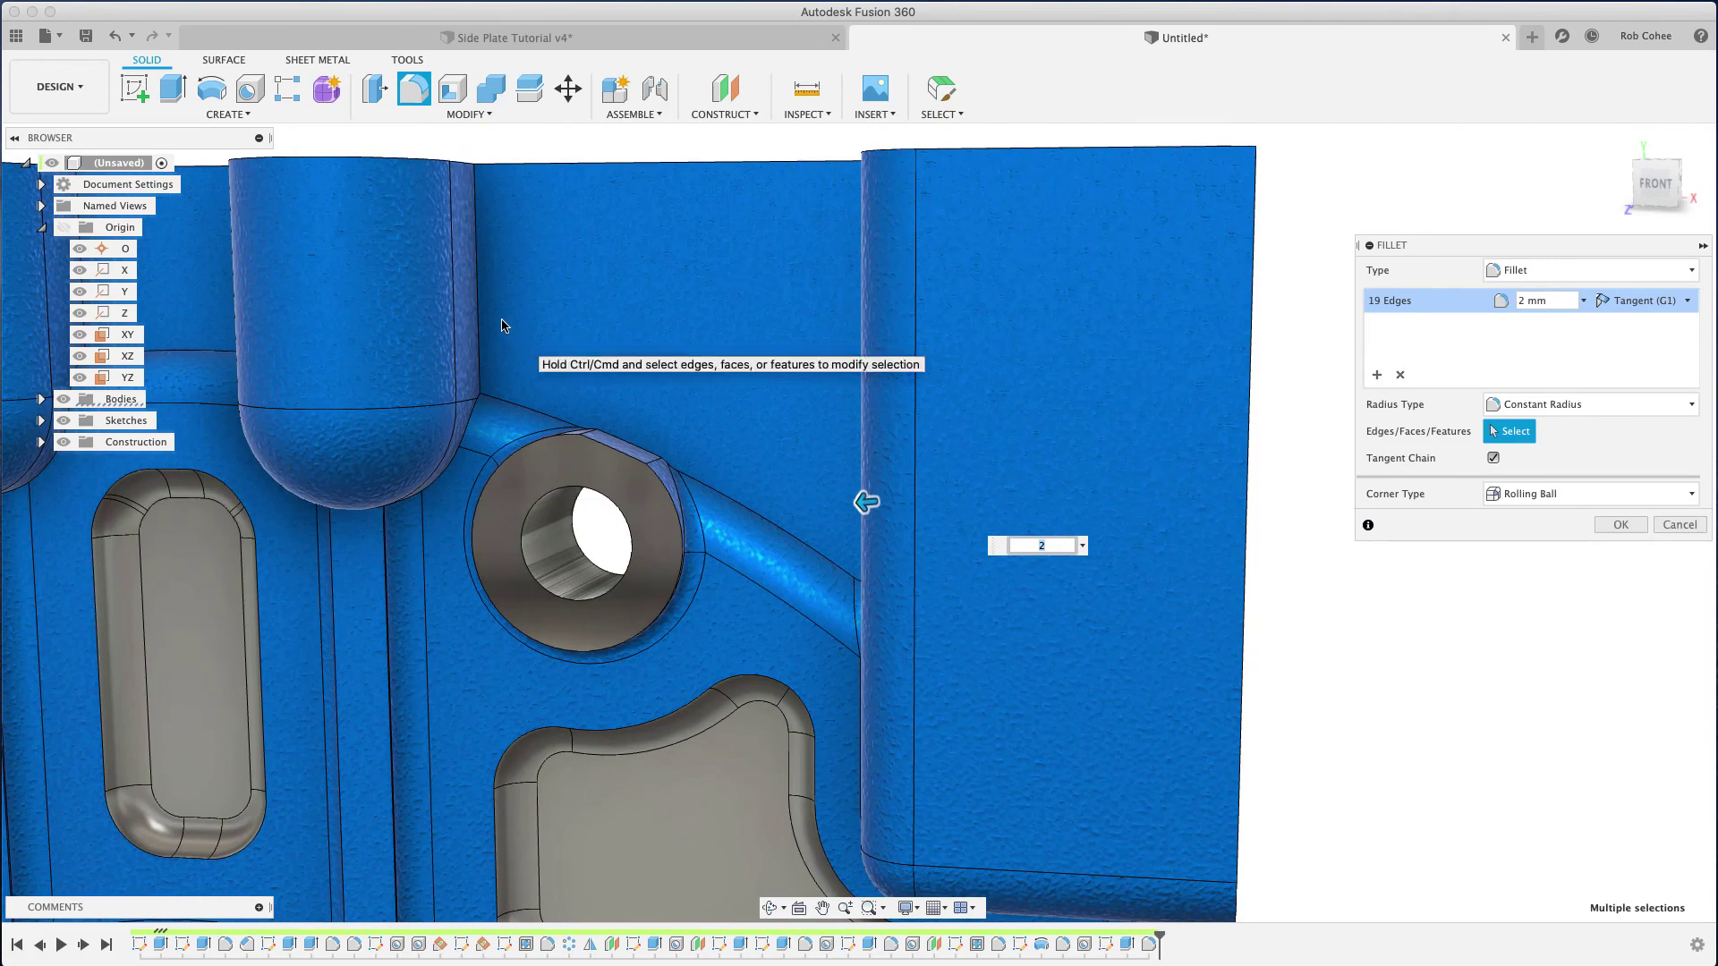
pyautogui.click(479, 324)
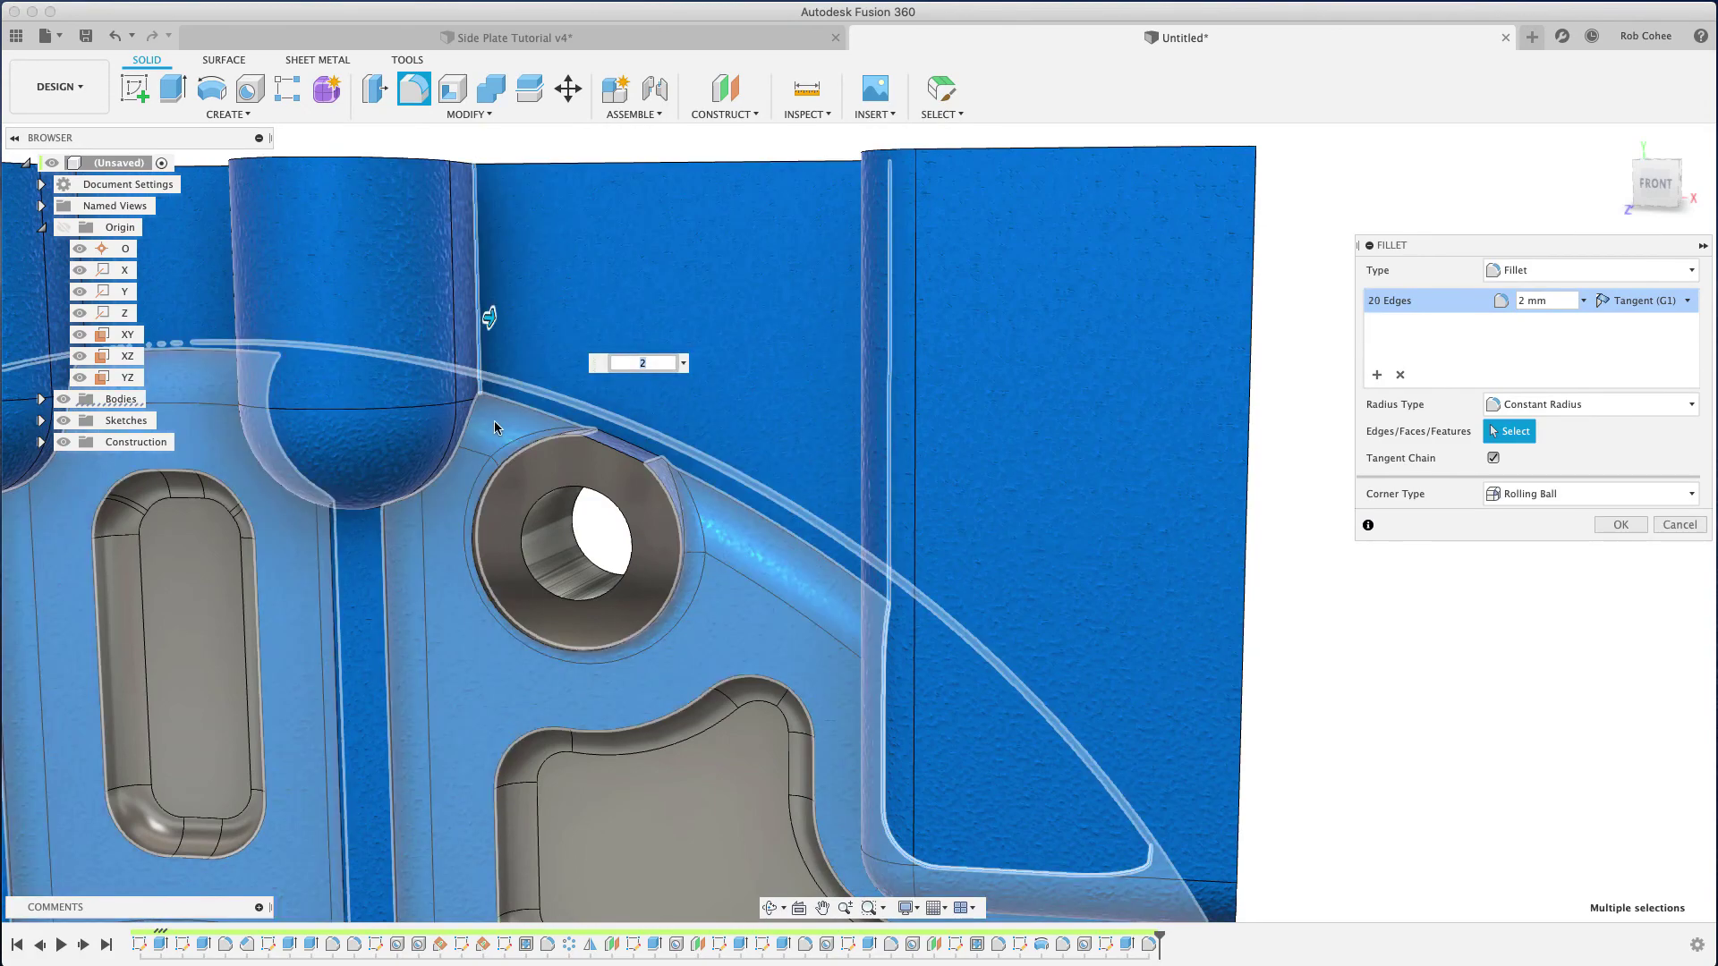
pyautogui.click(476, 412)
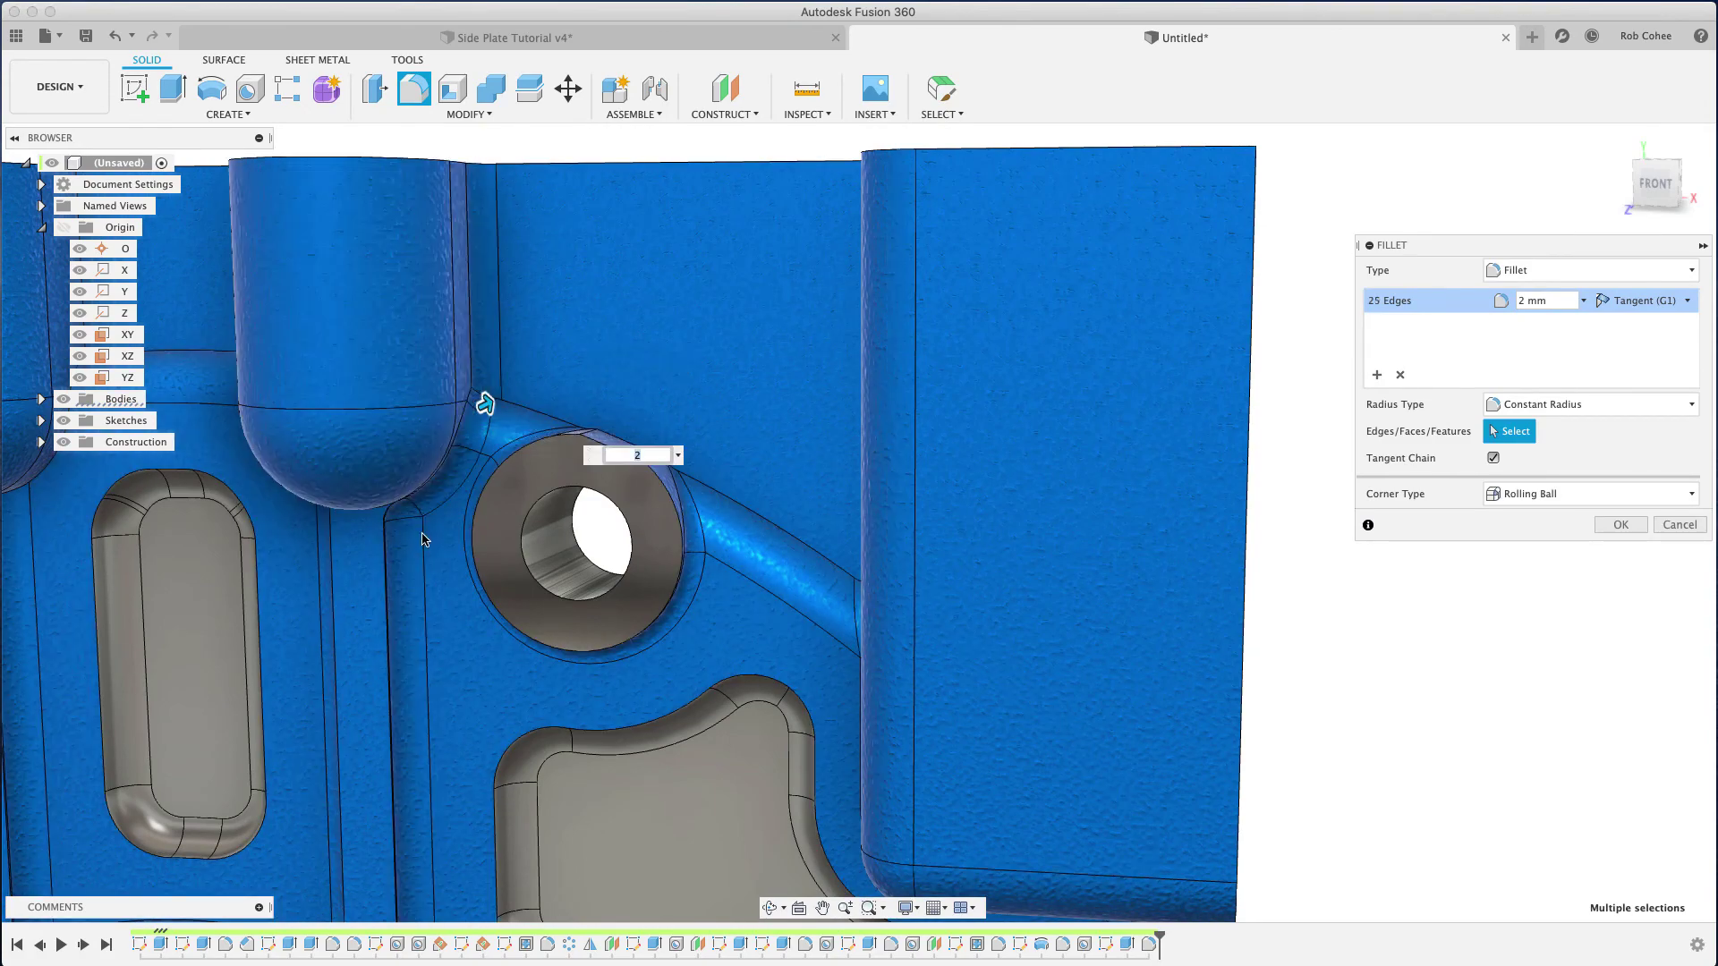
# Step: Add the left boss edge chains and base curve, then confirm the 2 mm fillet
pyautogui.keyDown('shift'); pyautogui.moveTo(400, 526); pyautogui.dragTo(355, 466, button='middle'); pyautogui.keyUp('shift')
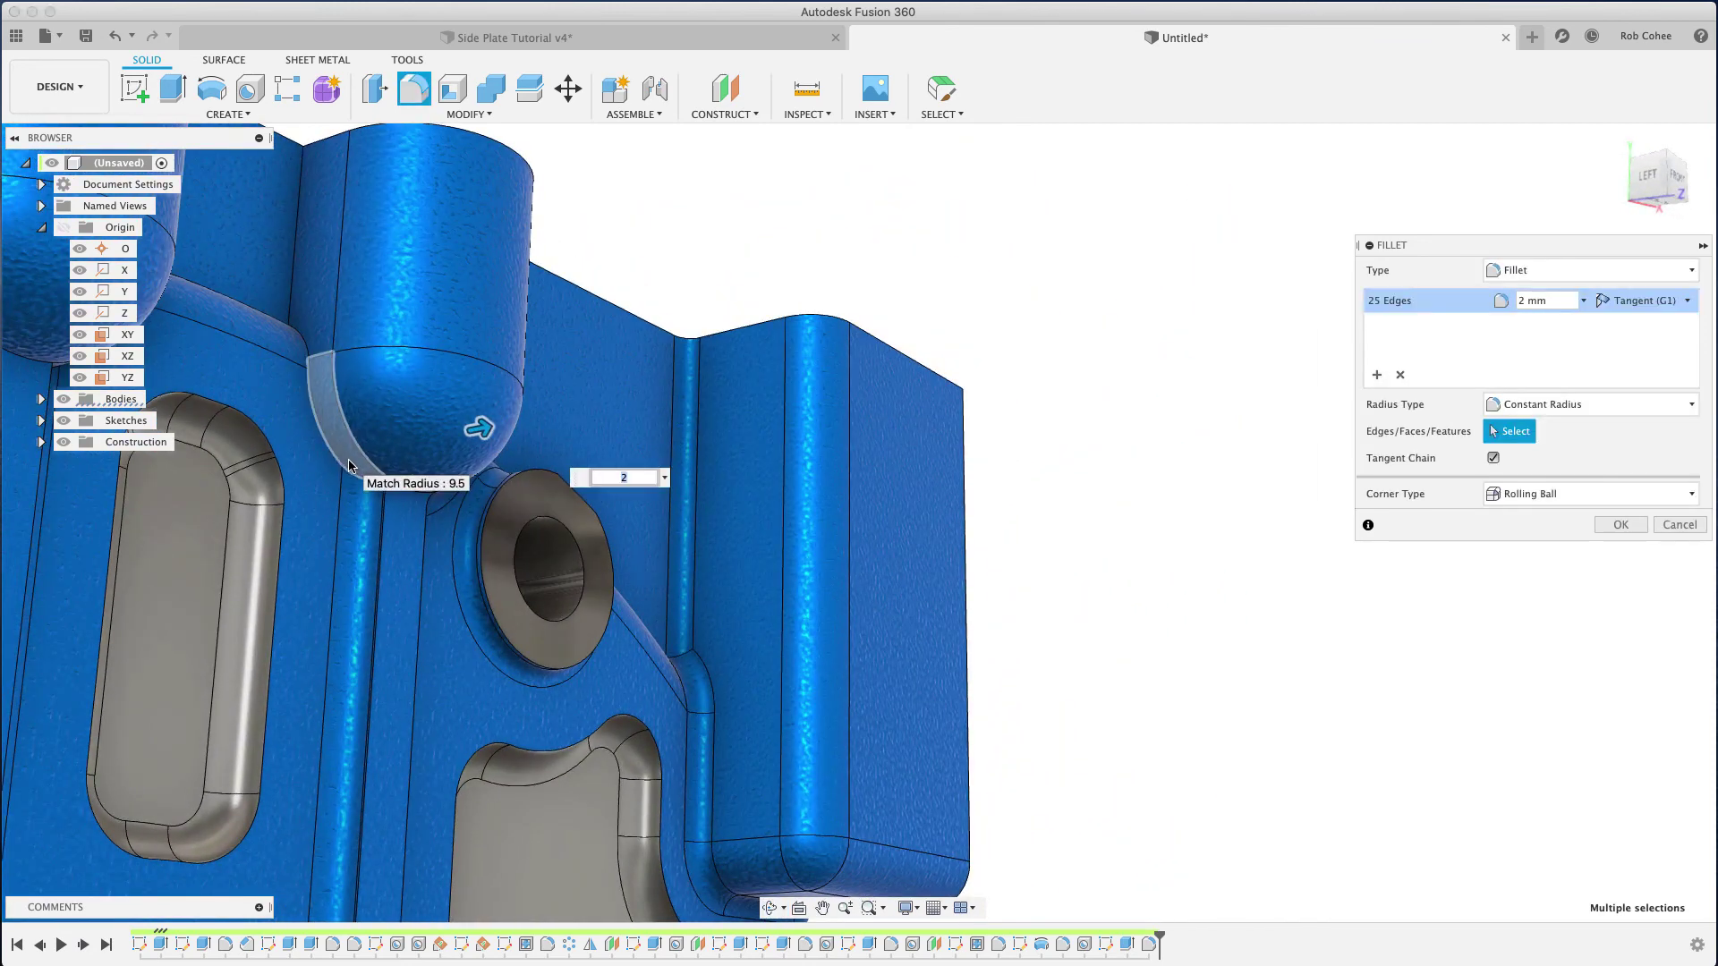
pyautogui.click(328, 455)
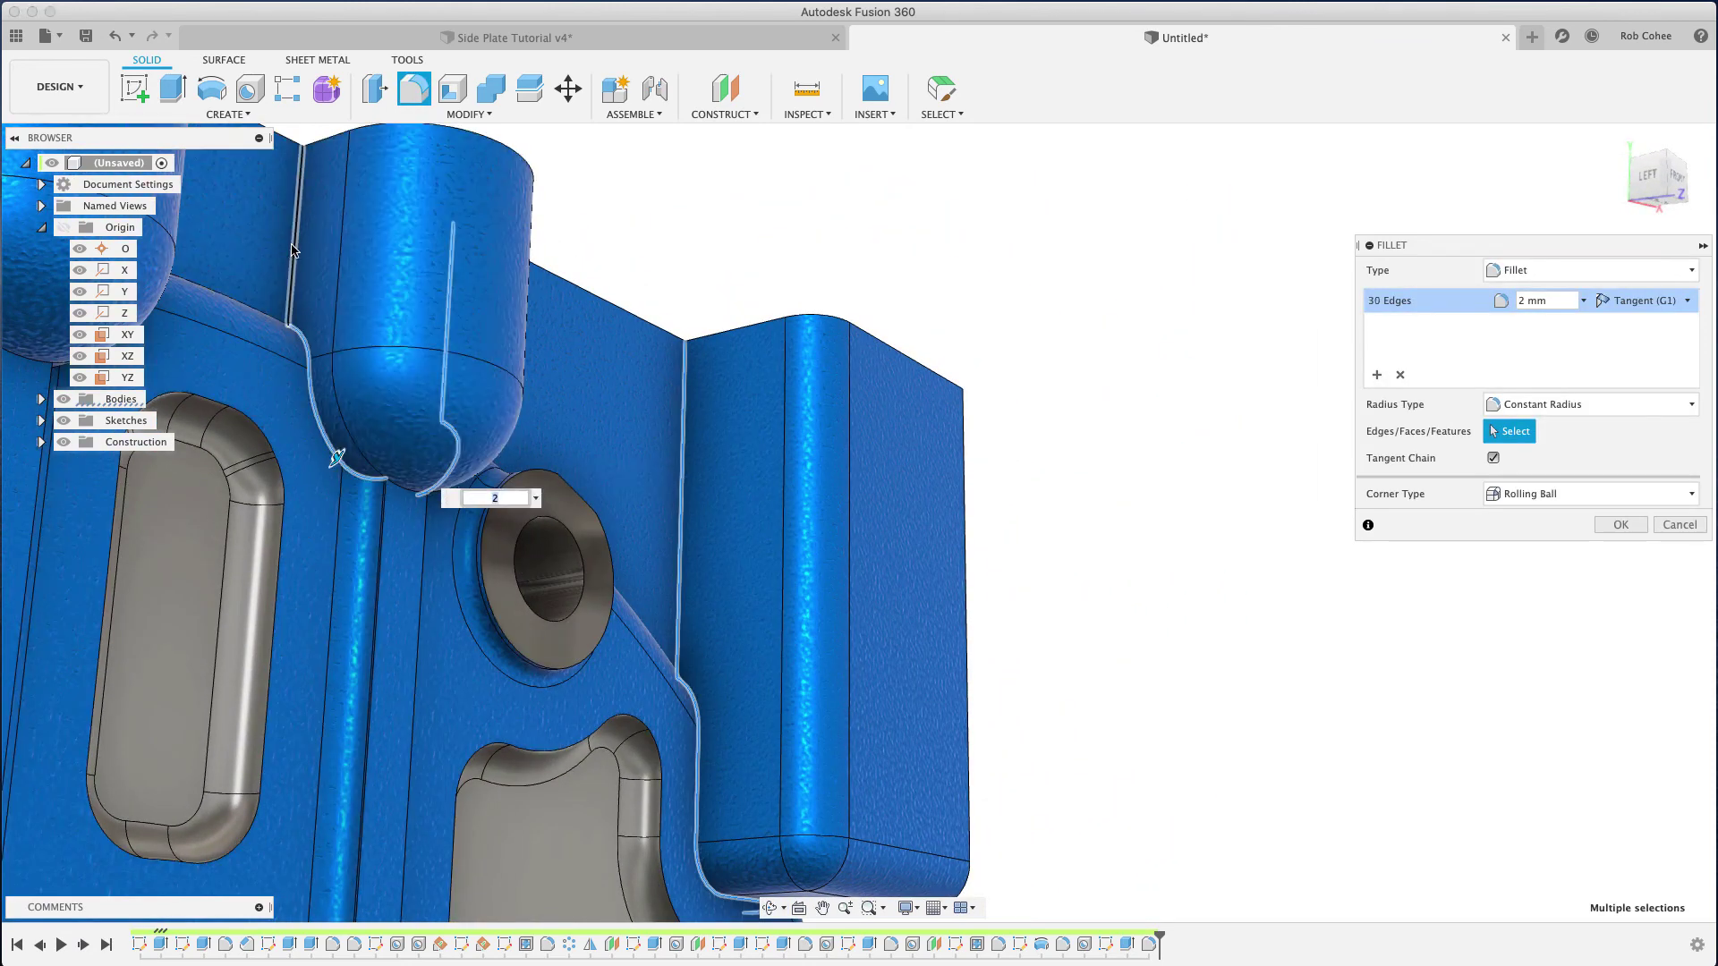
pyautogui.click(297, 252)
pyautogui.moveTo(422, 481)
pyautogui.mouseDown(button='middle')
pyautogui.moveTo(458, 474)
pyautogui.moveTo(711, 624)
pyautogui.moveTo(706, 348)
pyautogui.mouseUp(button='middle')
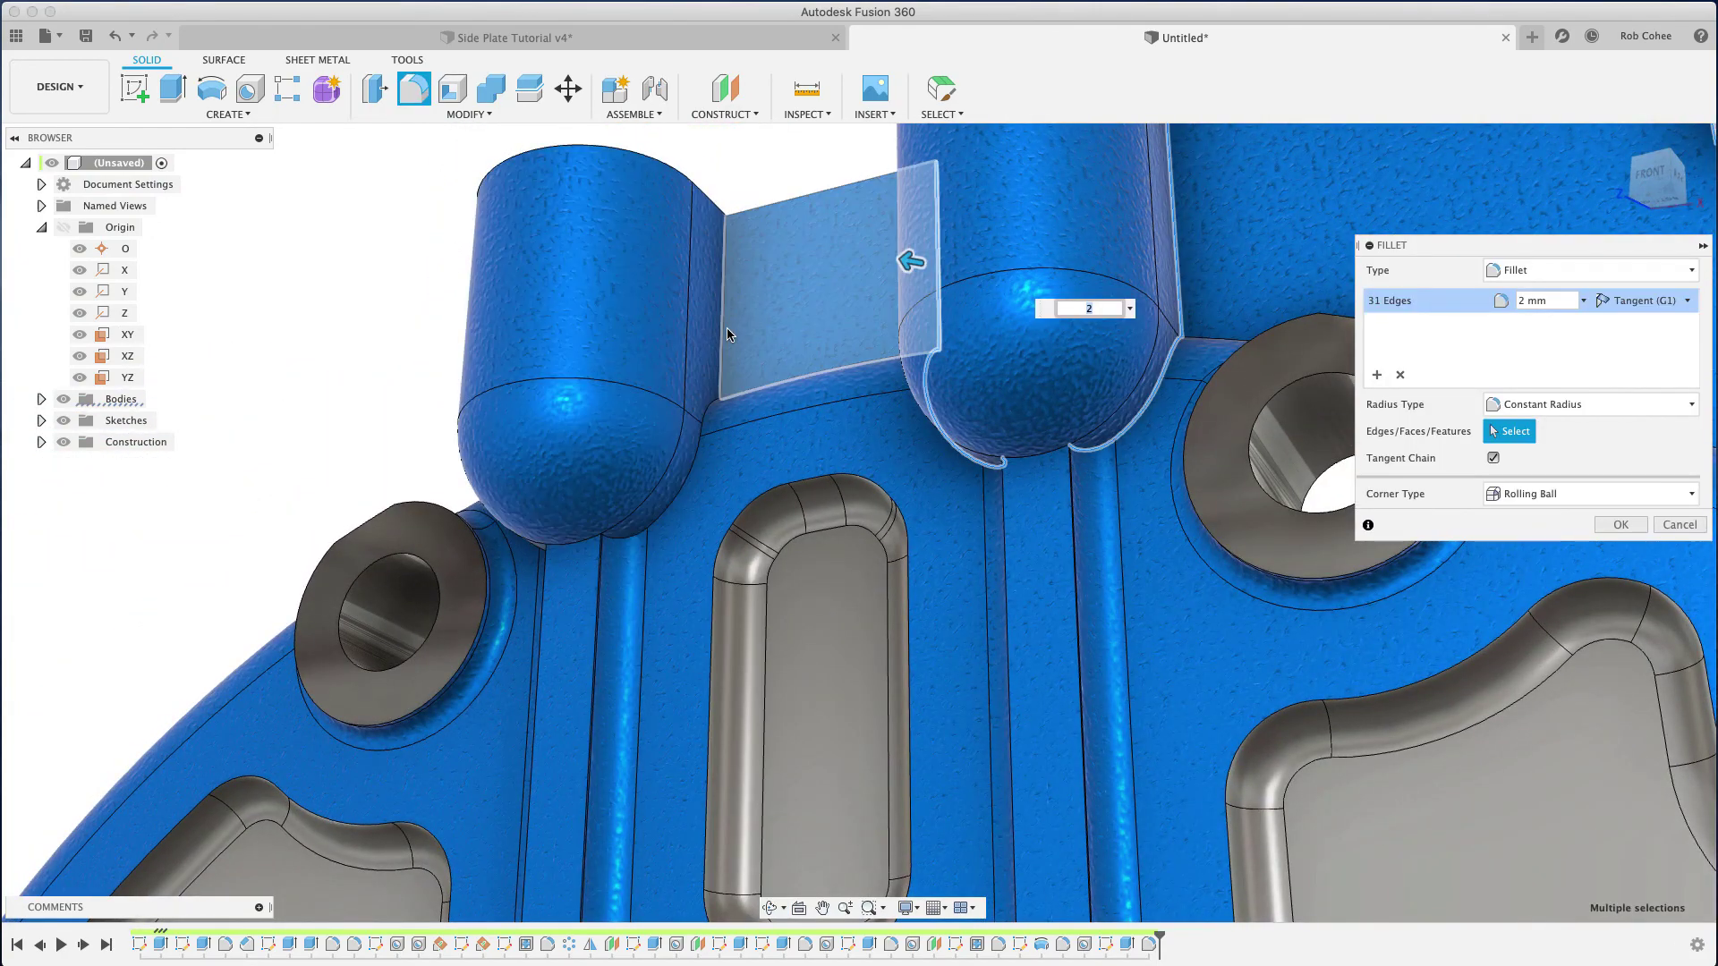
pyautogui.click(728, 331)
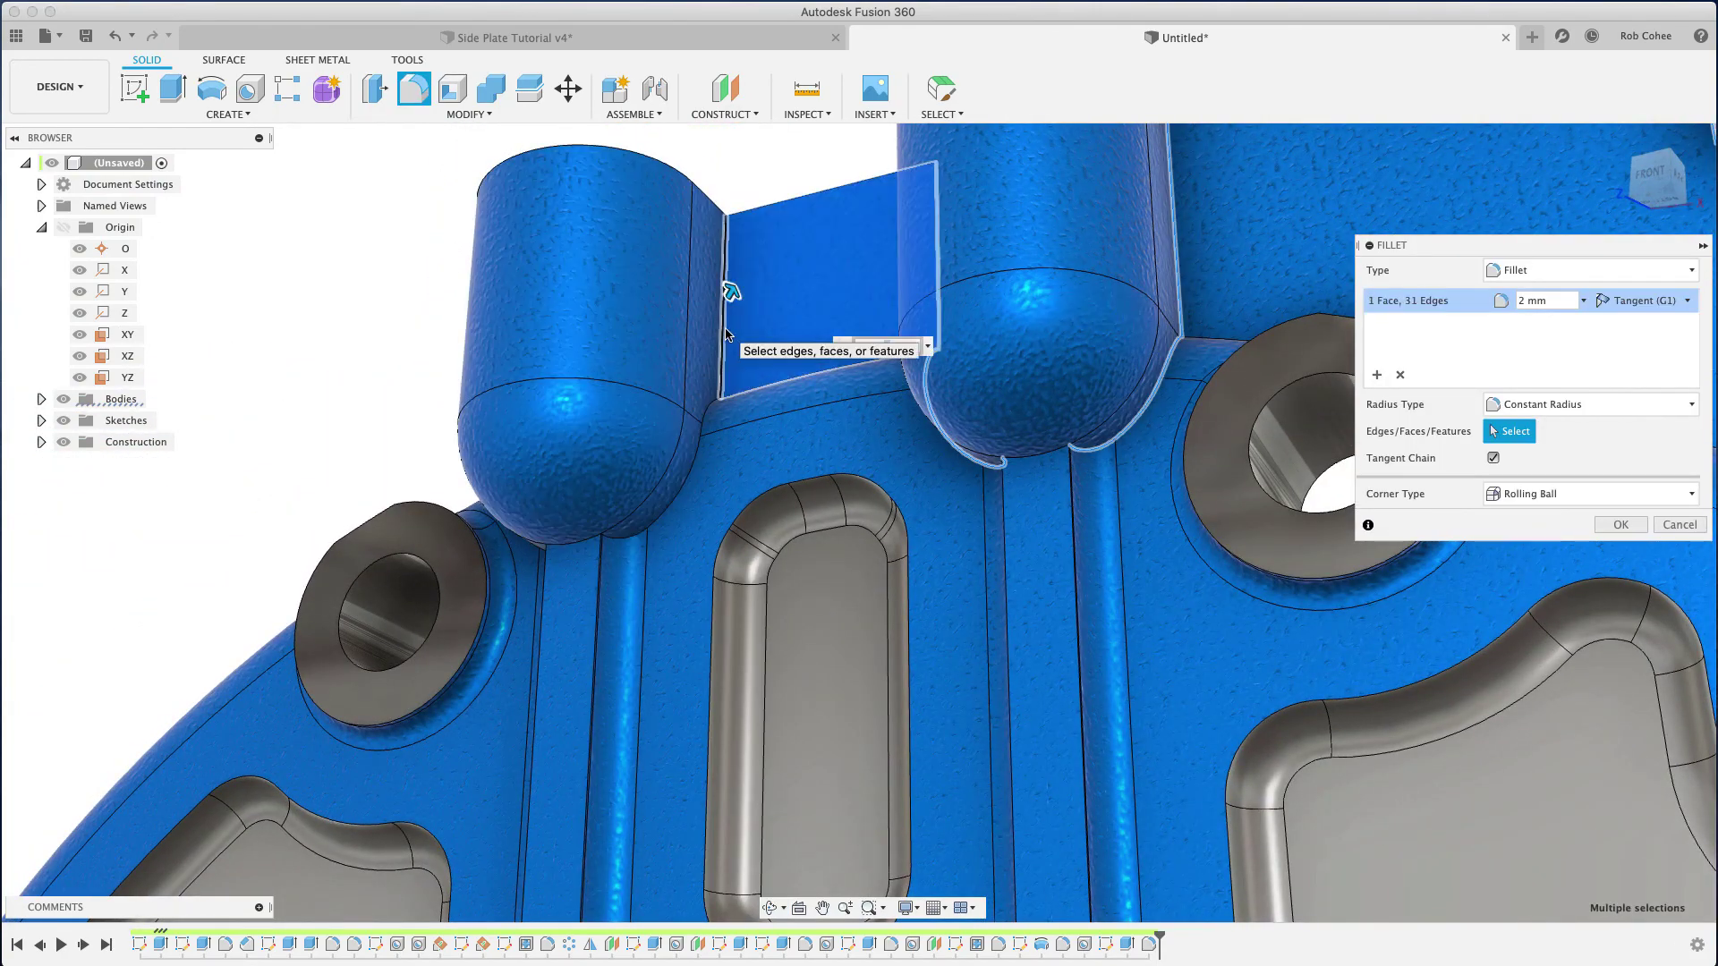
pyautogui.click(728, 333)
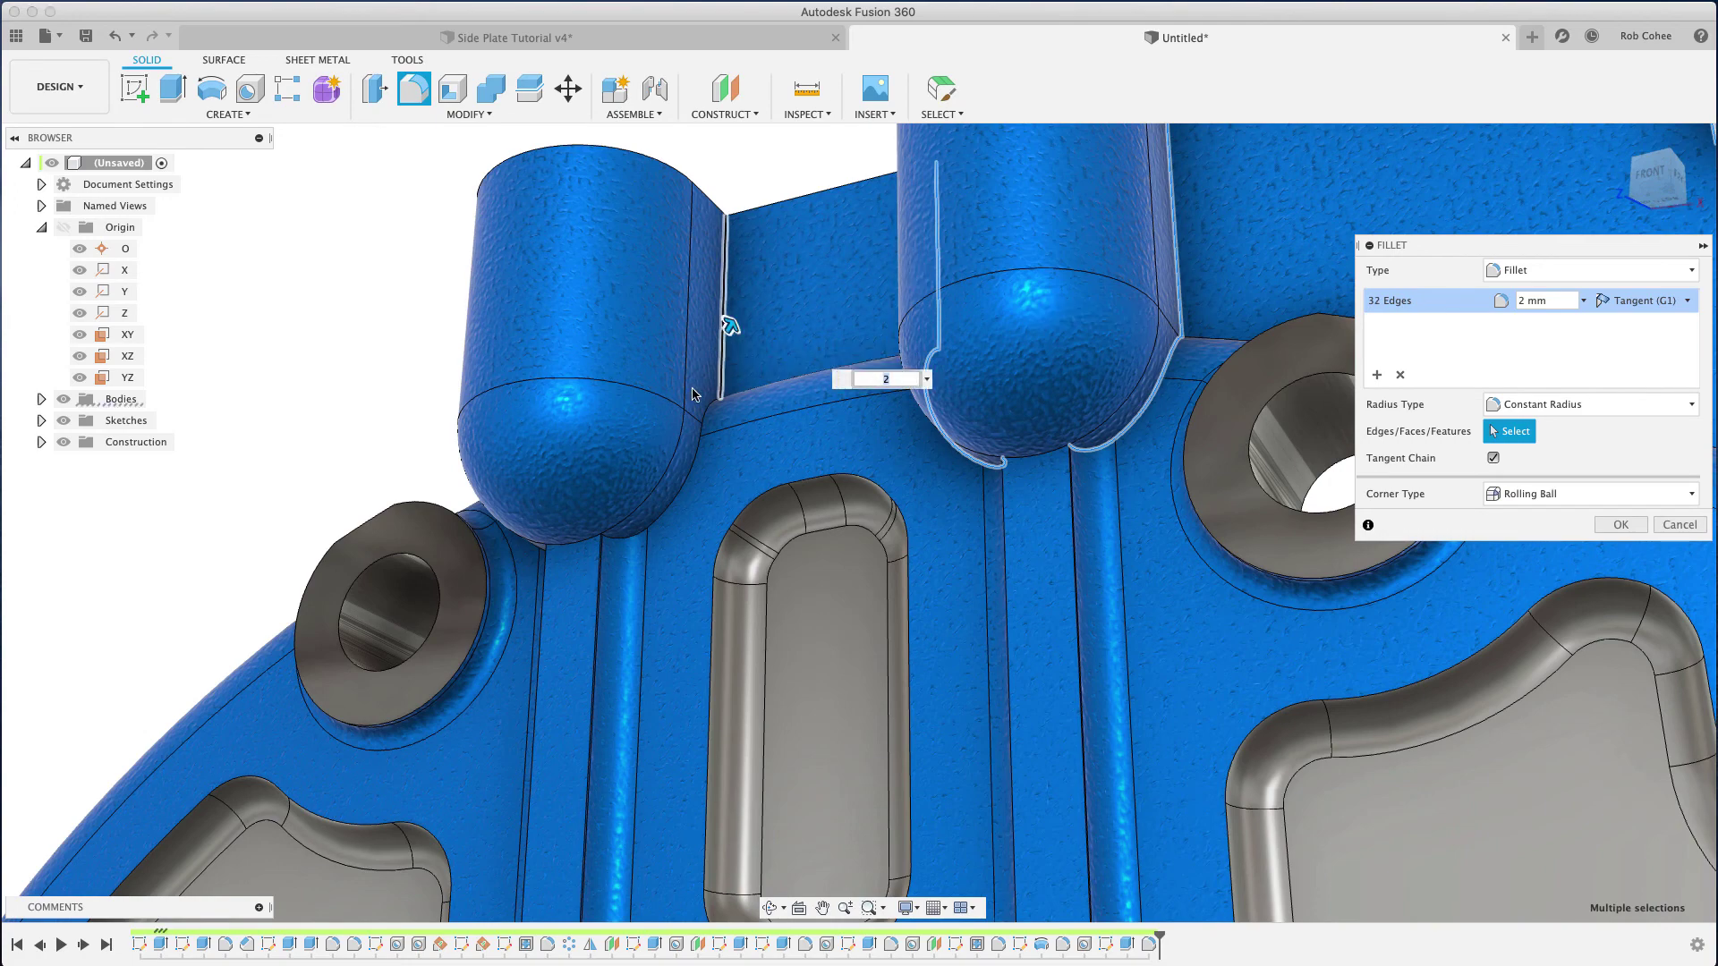
pyautogui.click(693, 465)
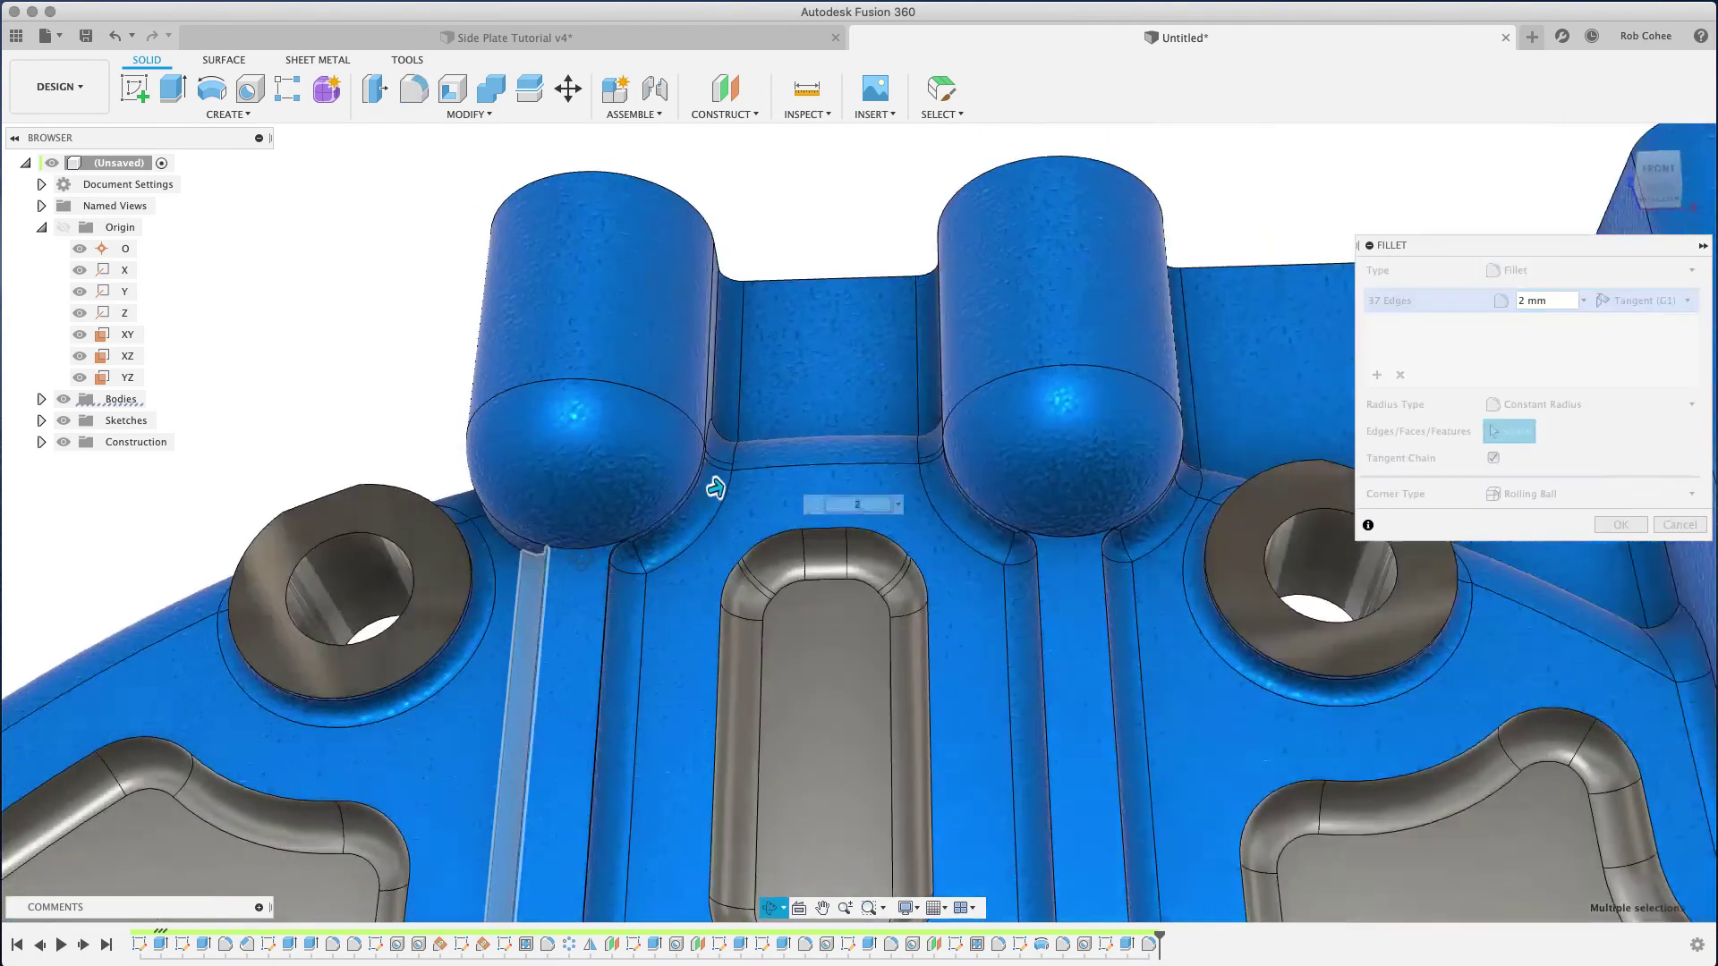
pyautogui.moveTo(698, 474)
pyautogui.keyDown('shift'); pyautogui.mouseDown(button='middle')
pyautogui.moveTo(707, 527)
pyautogui.moveTo(408, 446)
pyautogui.moveTo(403, 422)
pyautogui.mouseUp(button='middle'); pyautogui.keyUp('shift')
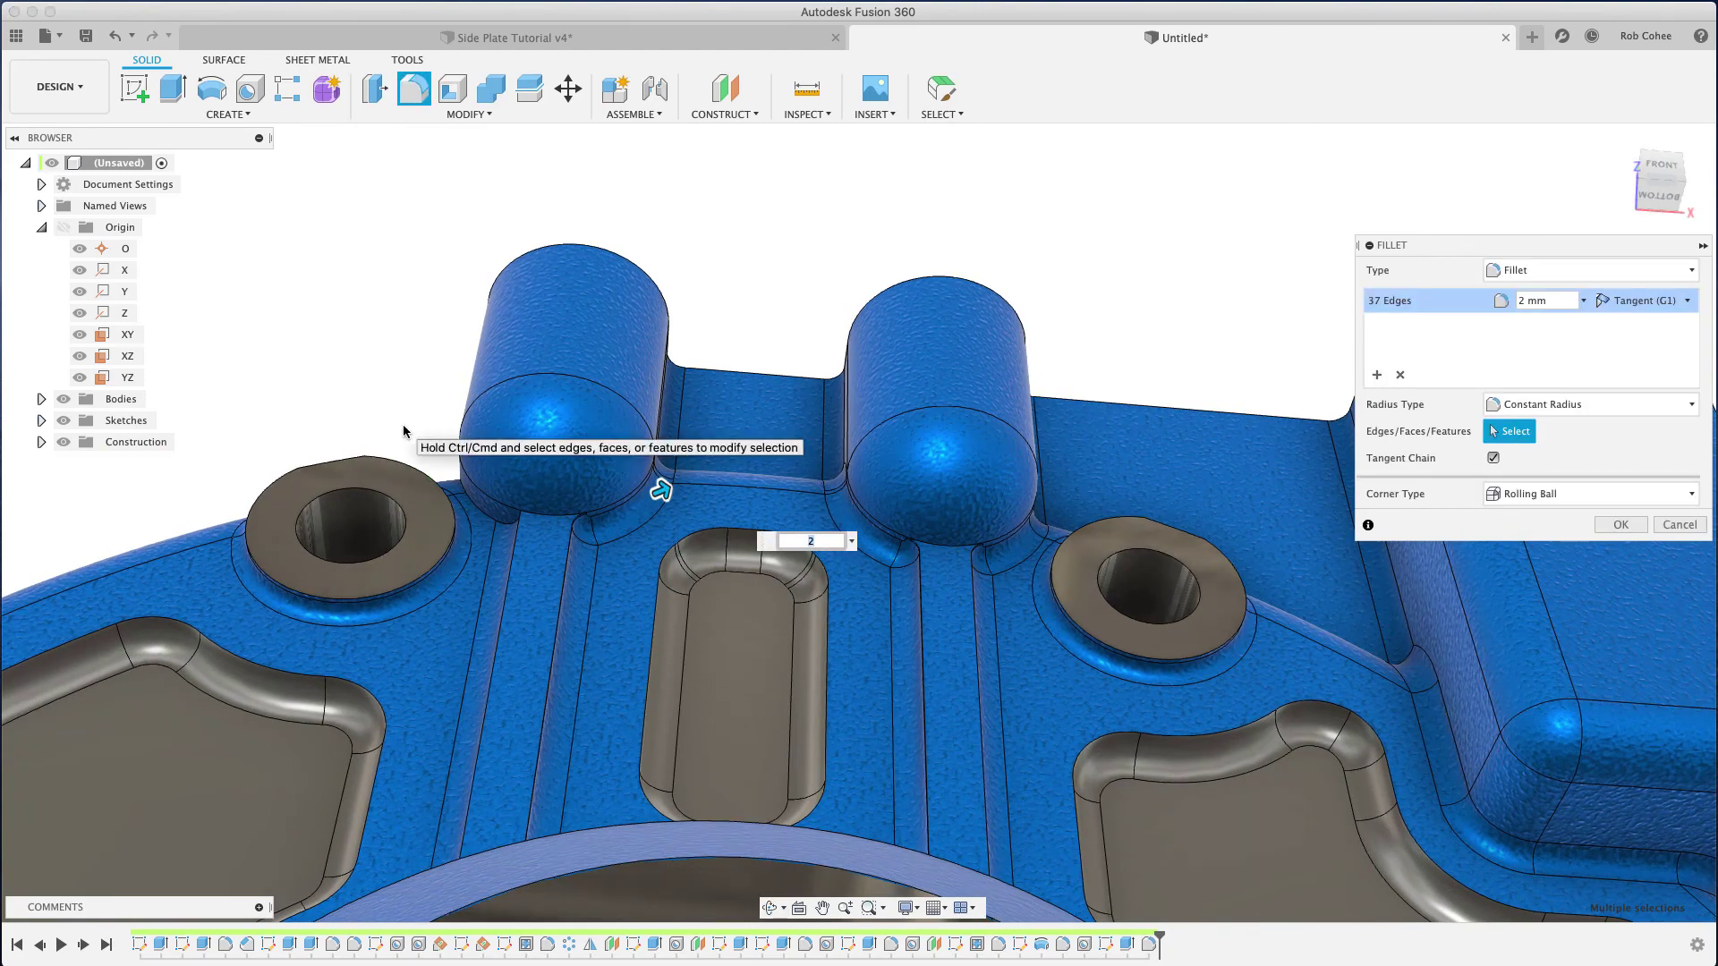
pyautogui.press('F6')
pyautogui.keyDown('shift'); pyautogui.moveTo(435, 456); pyautogui.dragTo(486, 573, button='middle'); pyautogui.keyUp('shift')
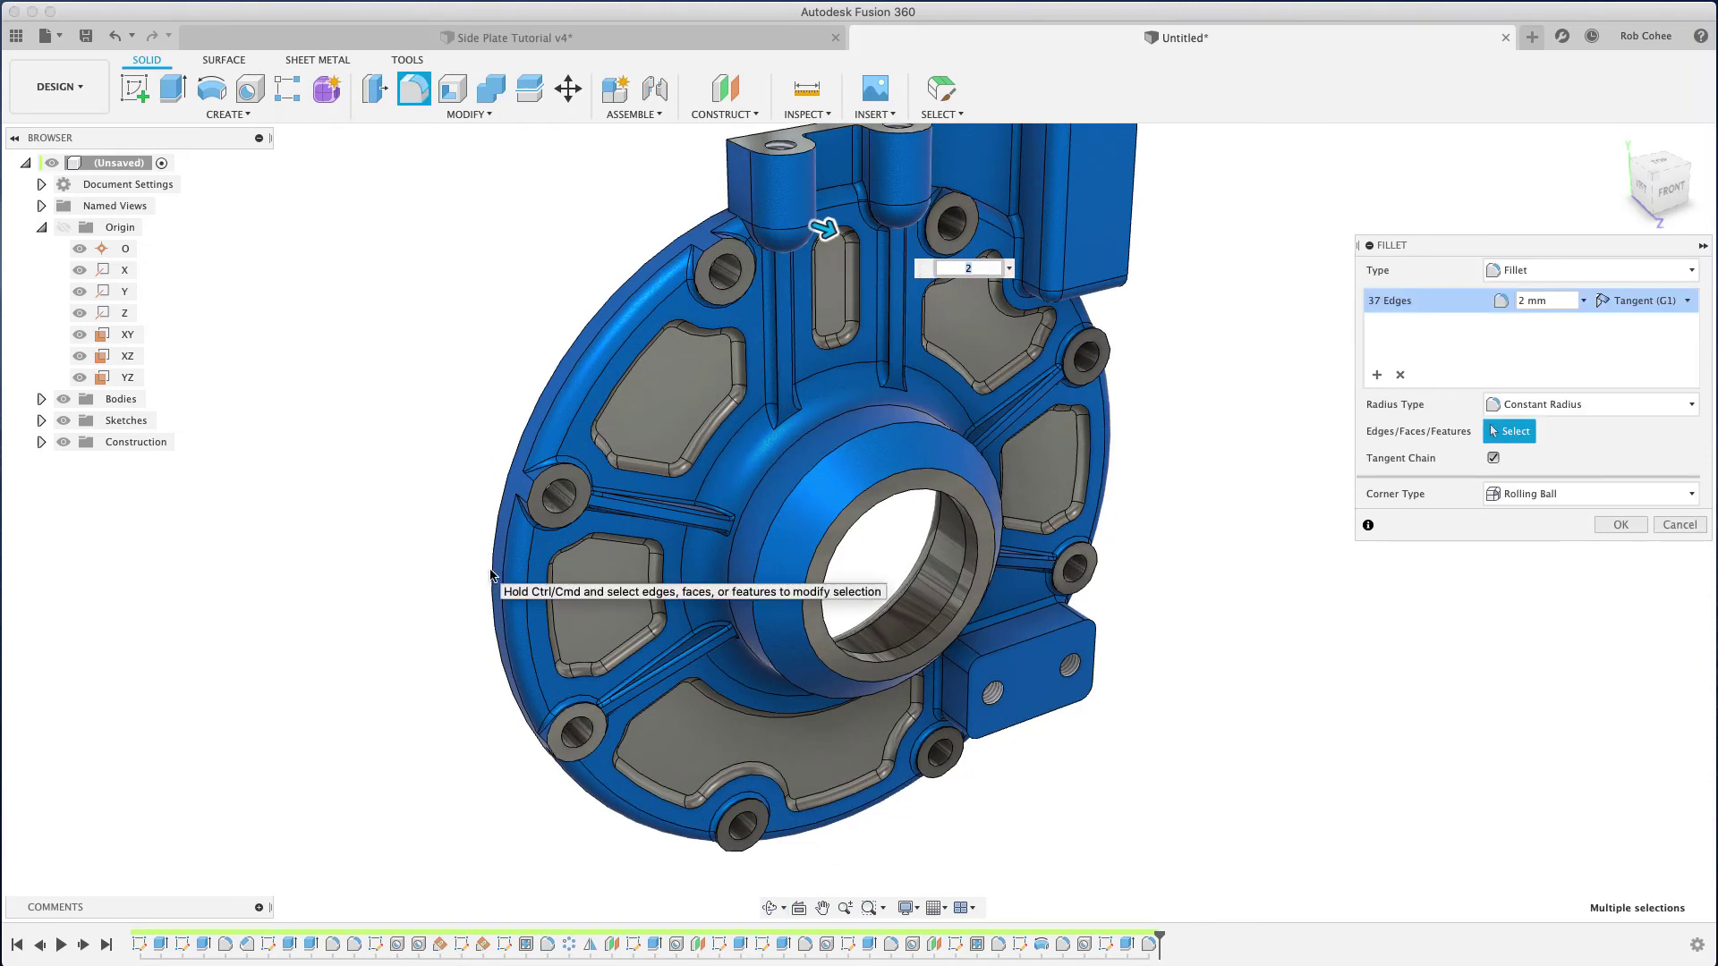
pyautogui.keyDown('shift'); pyautogui.moveTo(1271, 361); pyautogui.dragTo(1280, 458, button='middle'); pyautogui.keyUp('shift')
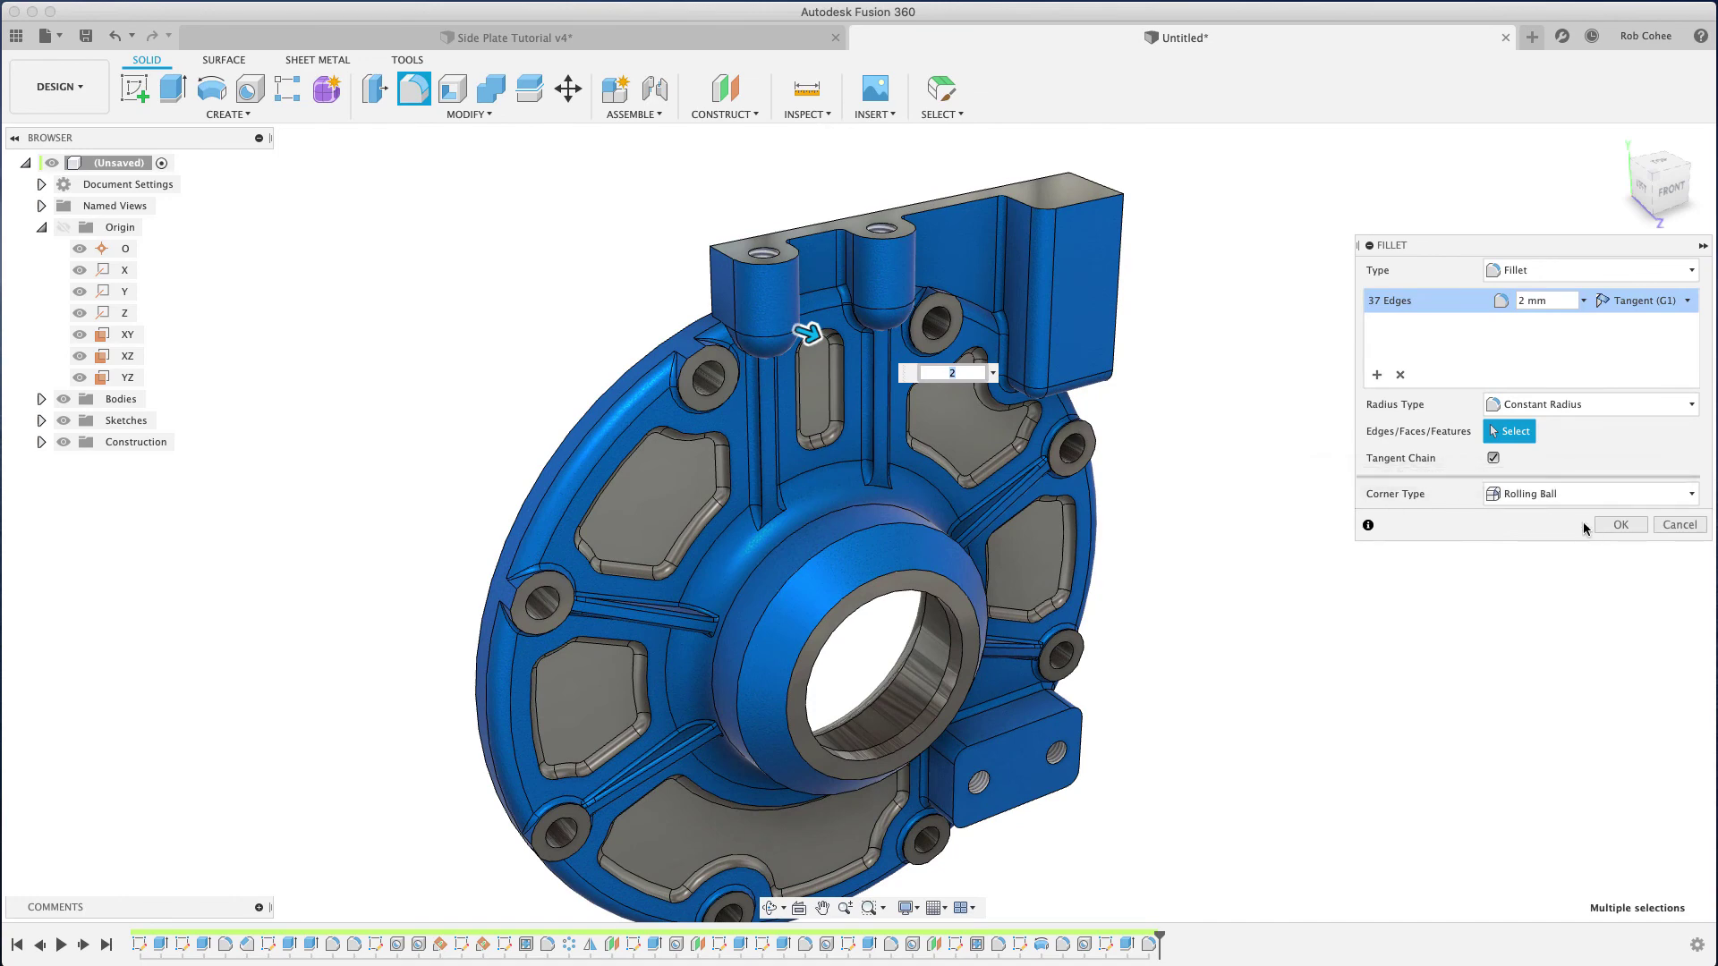
pyautogui.click(1620, 524)
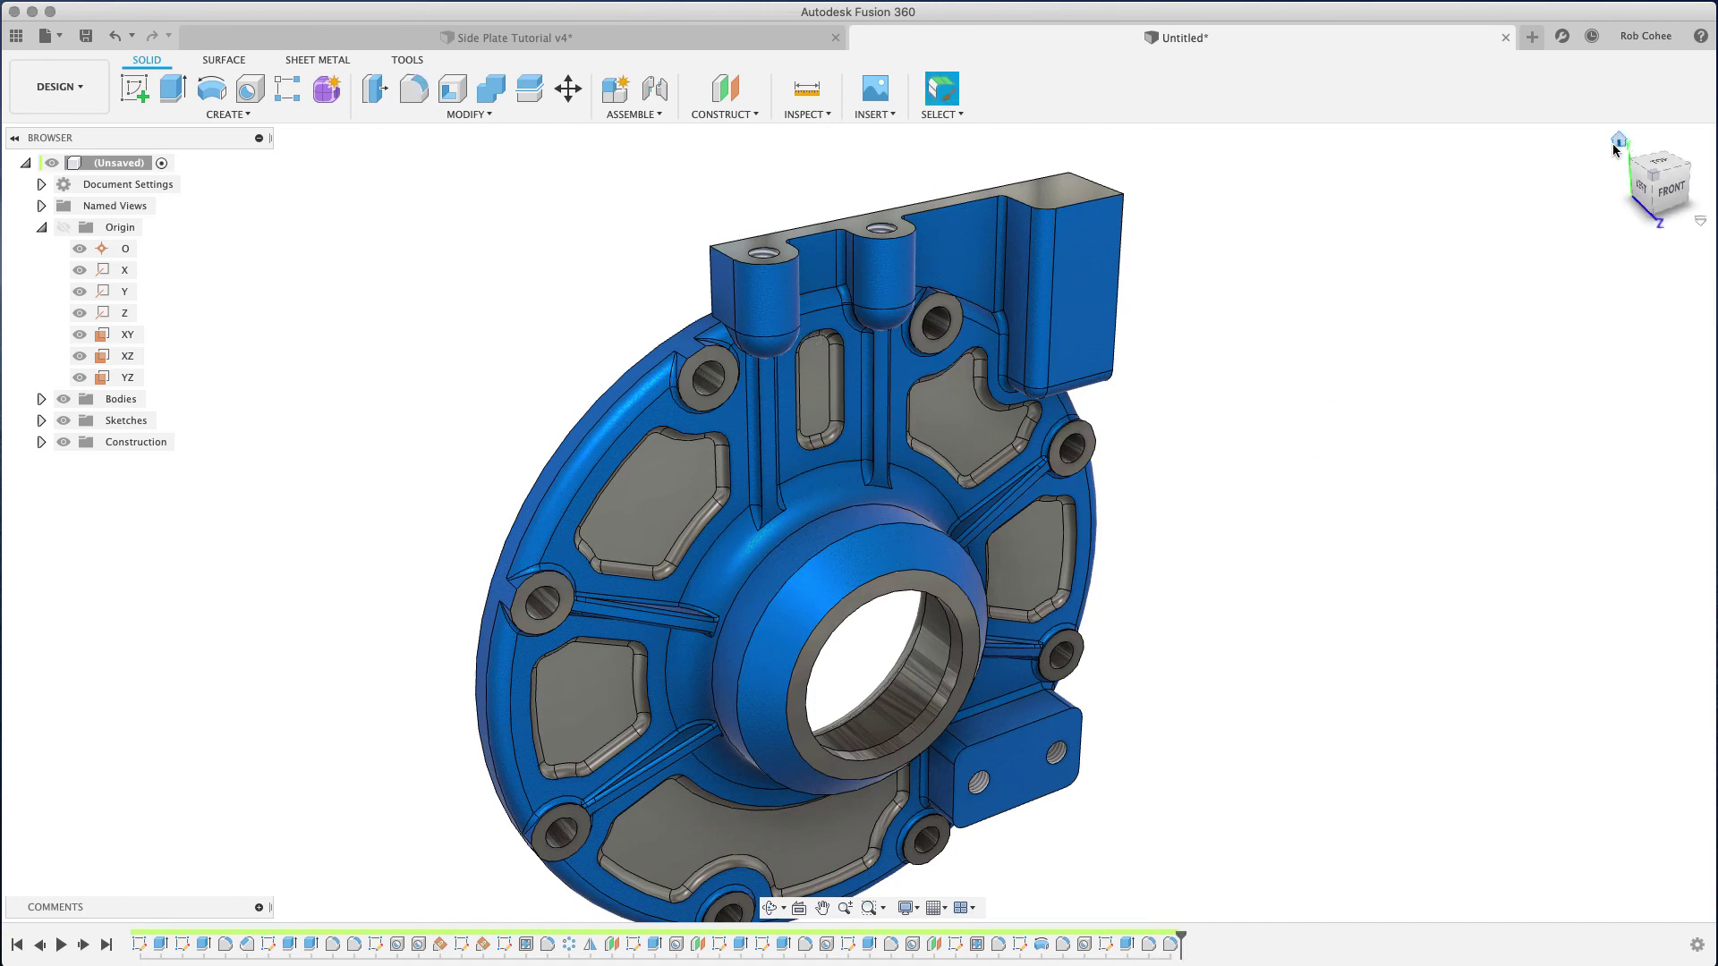
# Step: With Apply To set to Faces, put Steel - Satin on the lower tab's front face
pyautogui.click(1620, 143)
pyautogui.keyDown('shift'); pyautogui.moveTo(1249, 469); pyautogui.dragTo(1200, 512, button='middle'); pyautogui.keyUp('shift')
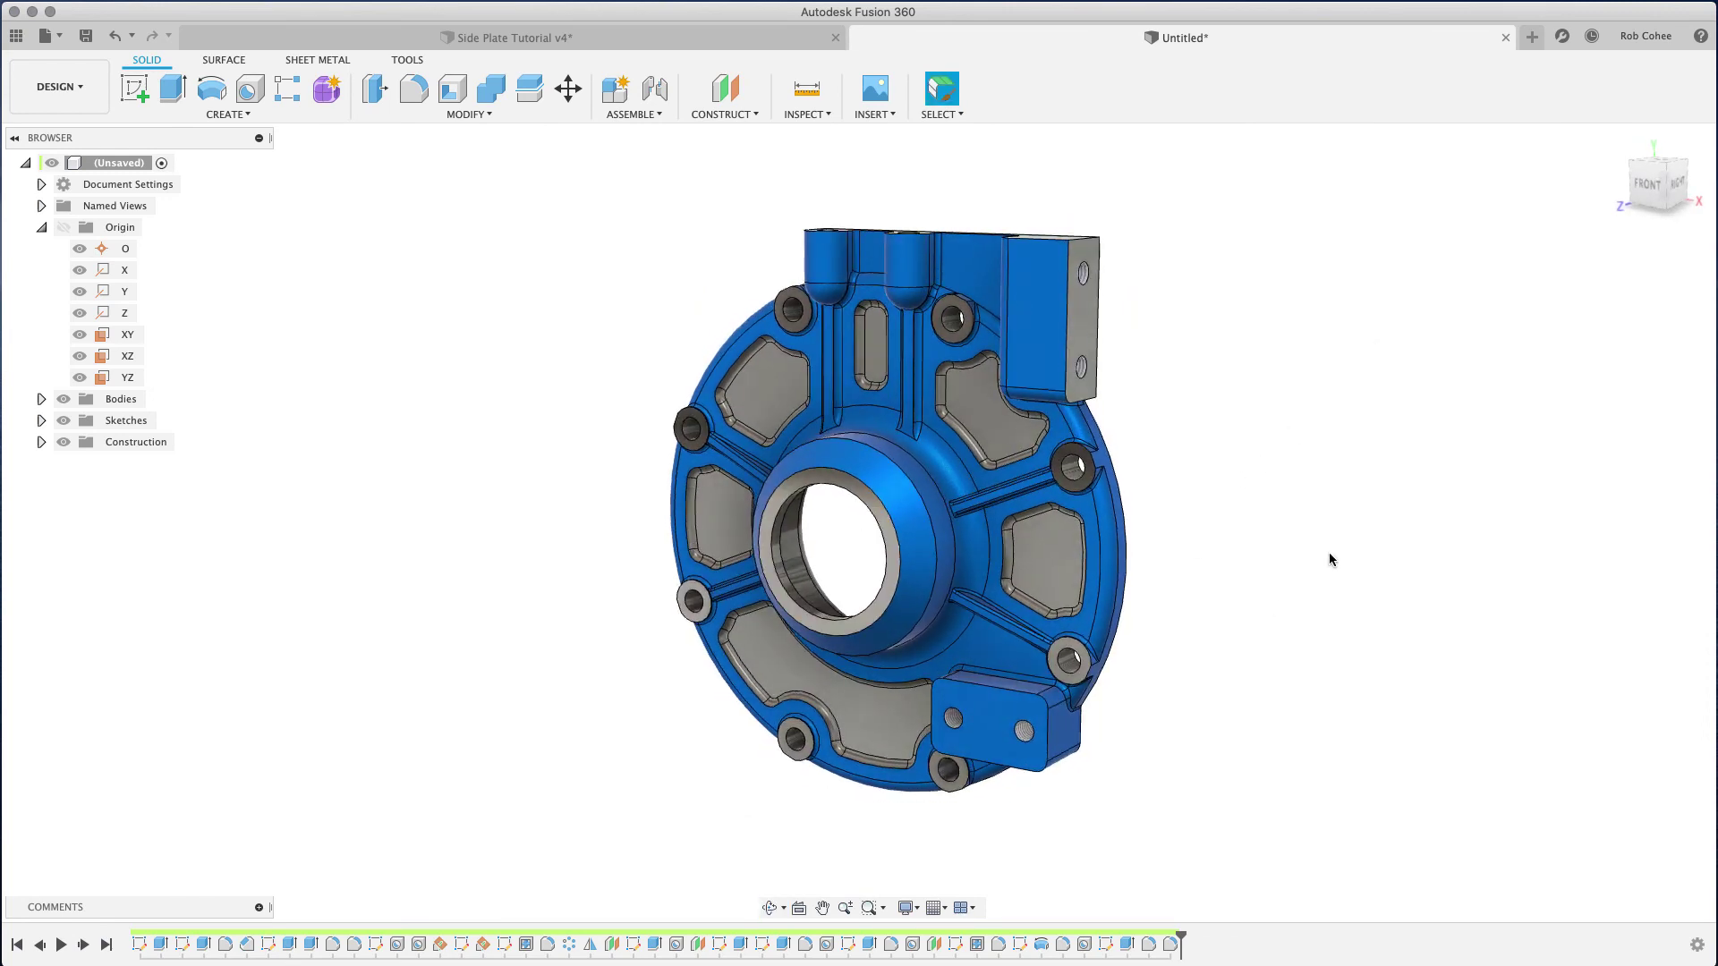
pyautogui.press('a')
pyautogui.moveTo(1557, 402)
pyautogui.mouseDown()
pyautogui.moveTo(1025, 723)
pyautogui.moveTo(1464, 408)
pyautogui.mouseUp()
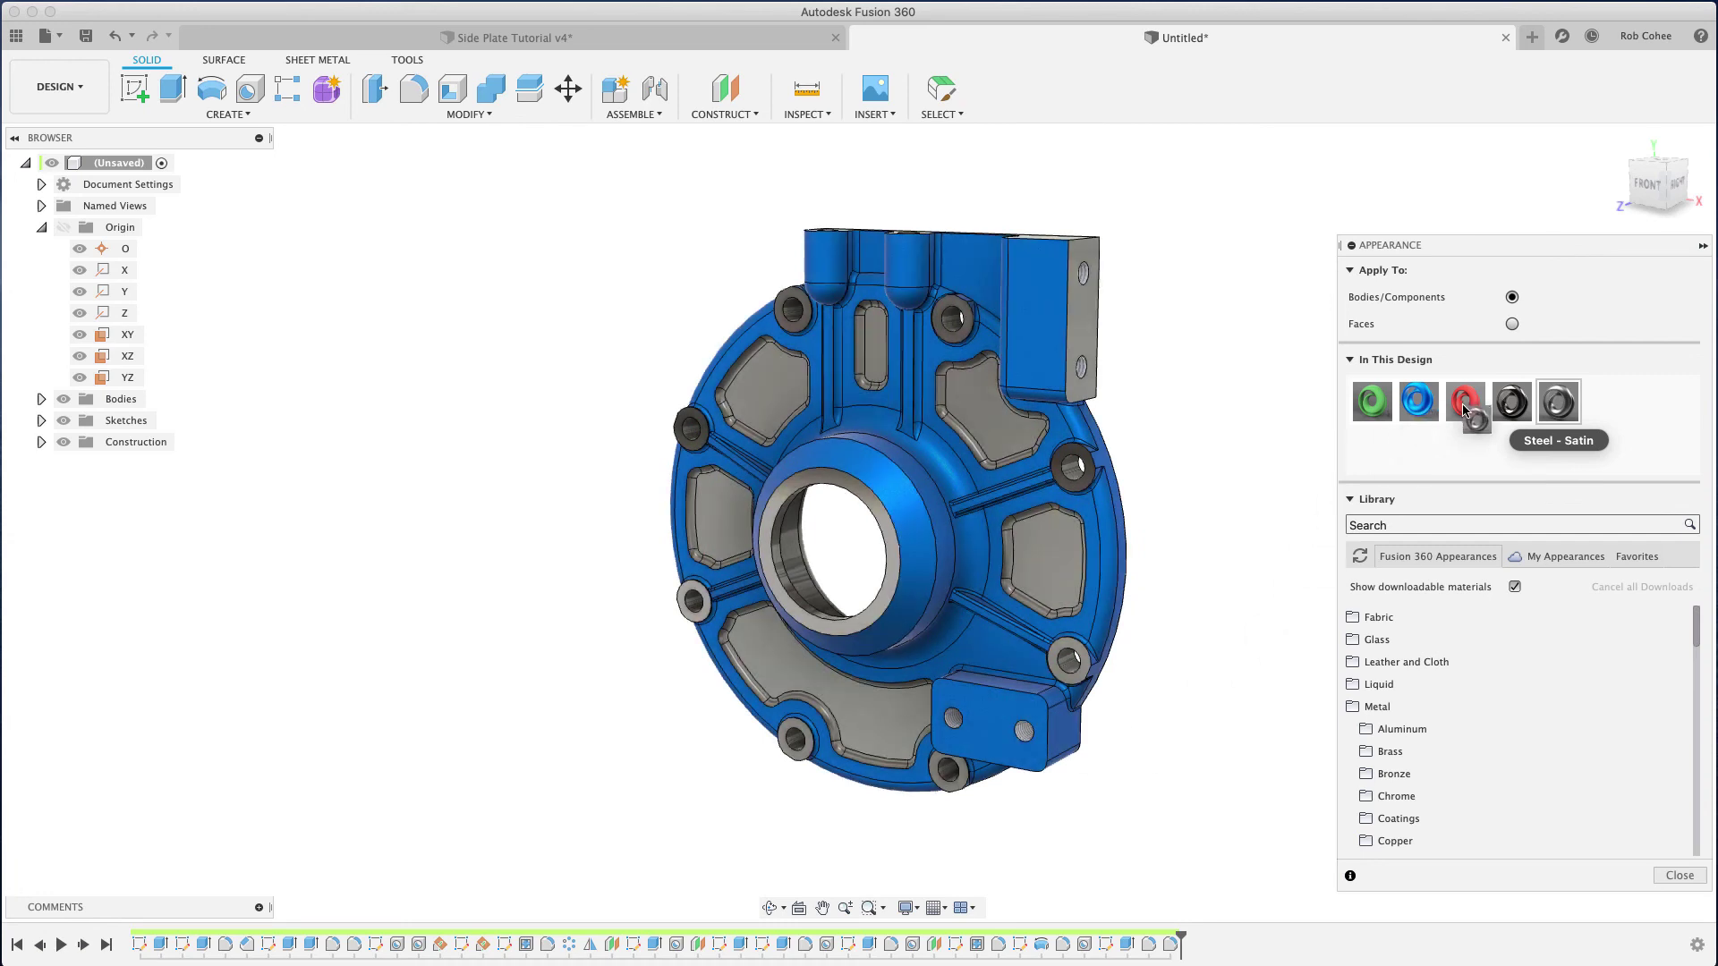
pyautogui.click(1512, 324)
pyautogui.moveTo(1014, 725); pyautogui.dragTo(1017, 727)
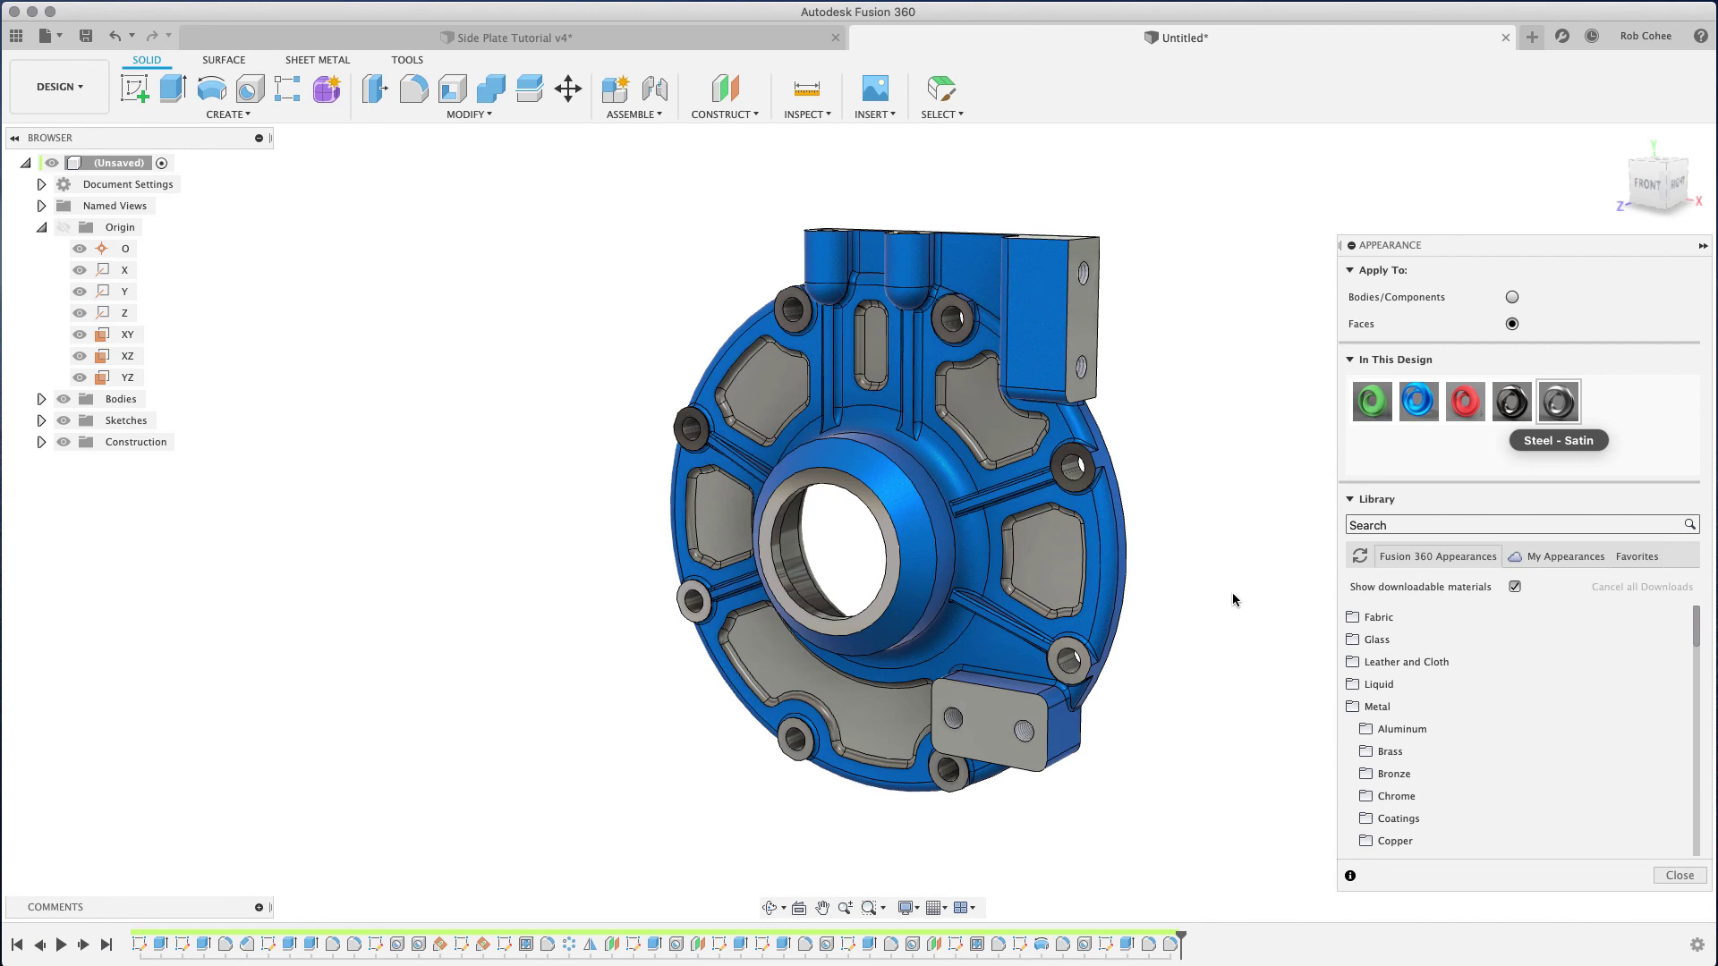
# Step: Set a front-right view of the part as the home view
pyautogui.click(1681, 873)
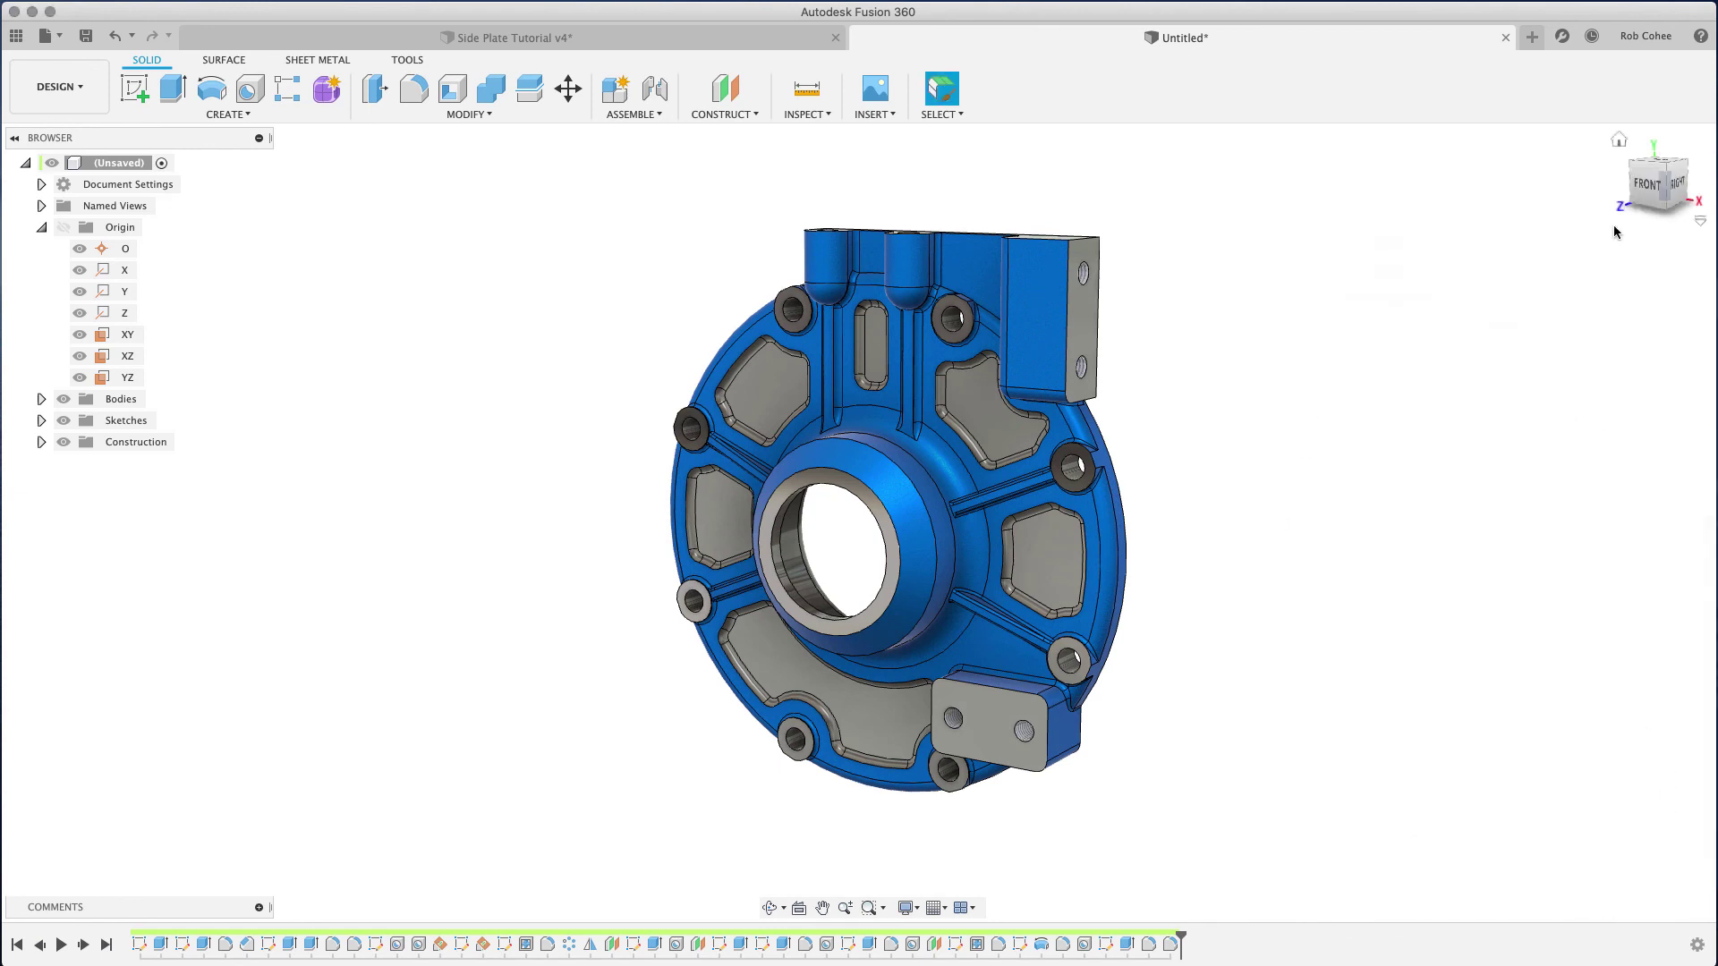
pyautogui.click(1618, 141)
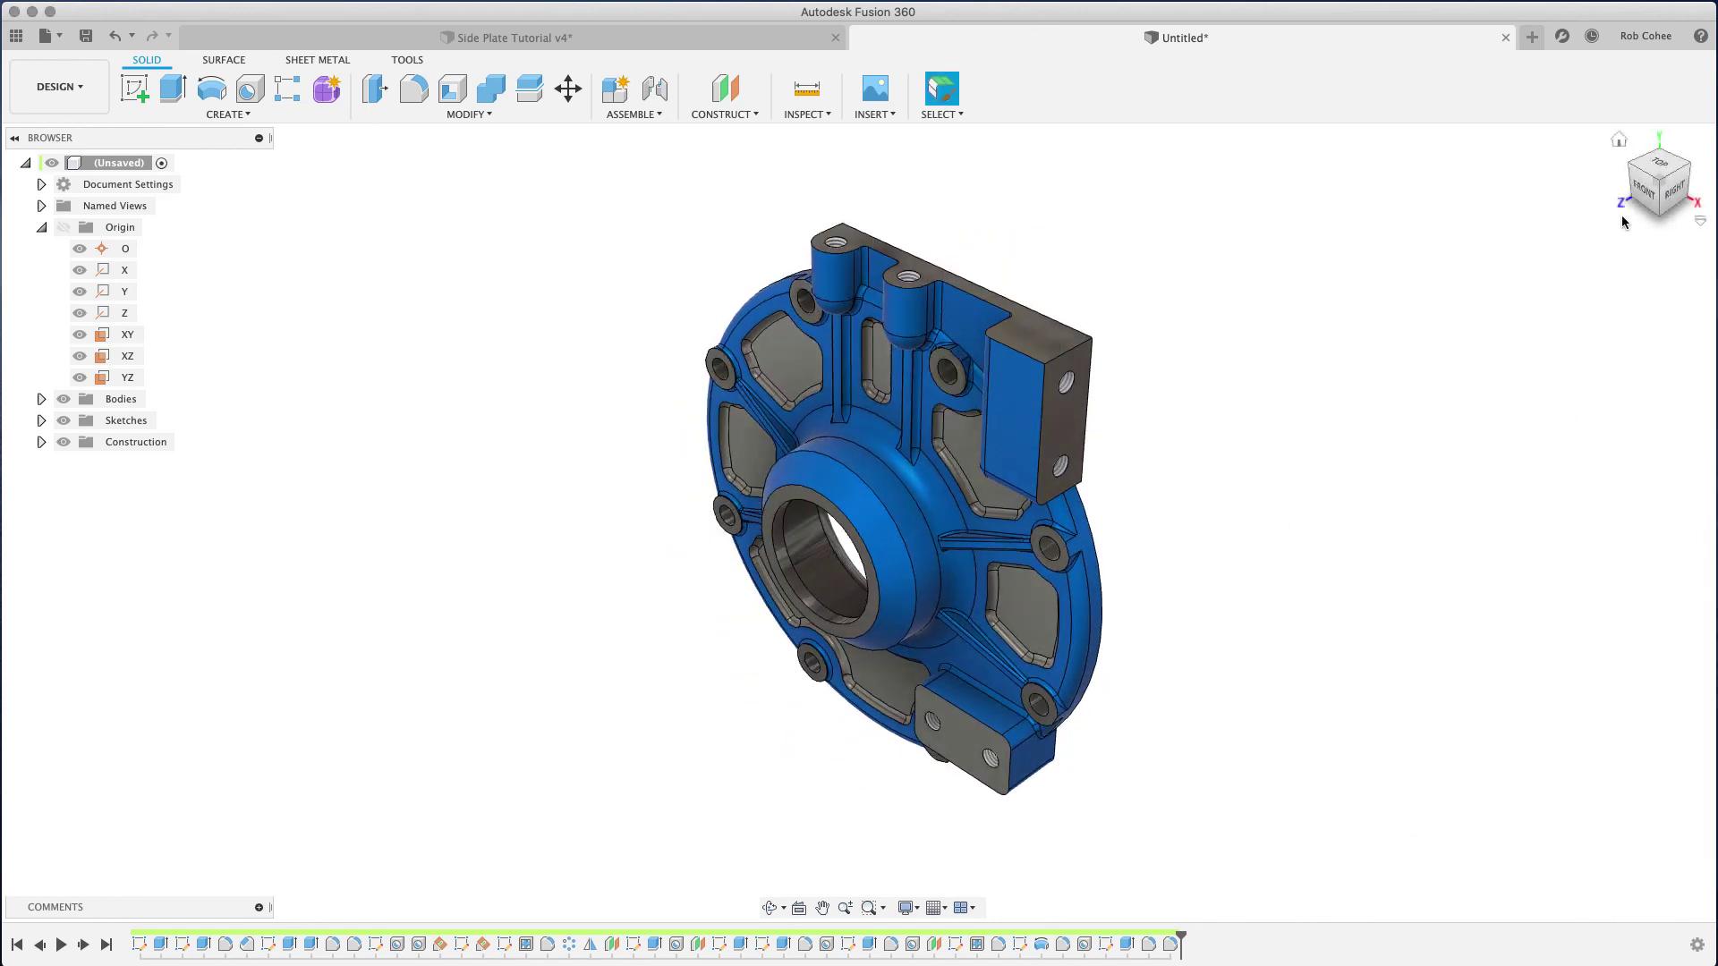
pyautogui.moveTo(1628, 206); pyautogui.dragTo(1664, 159)
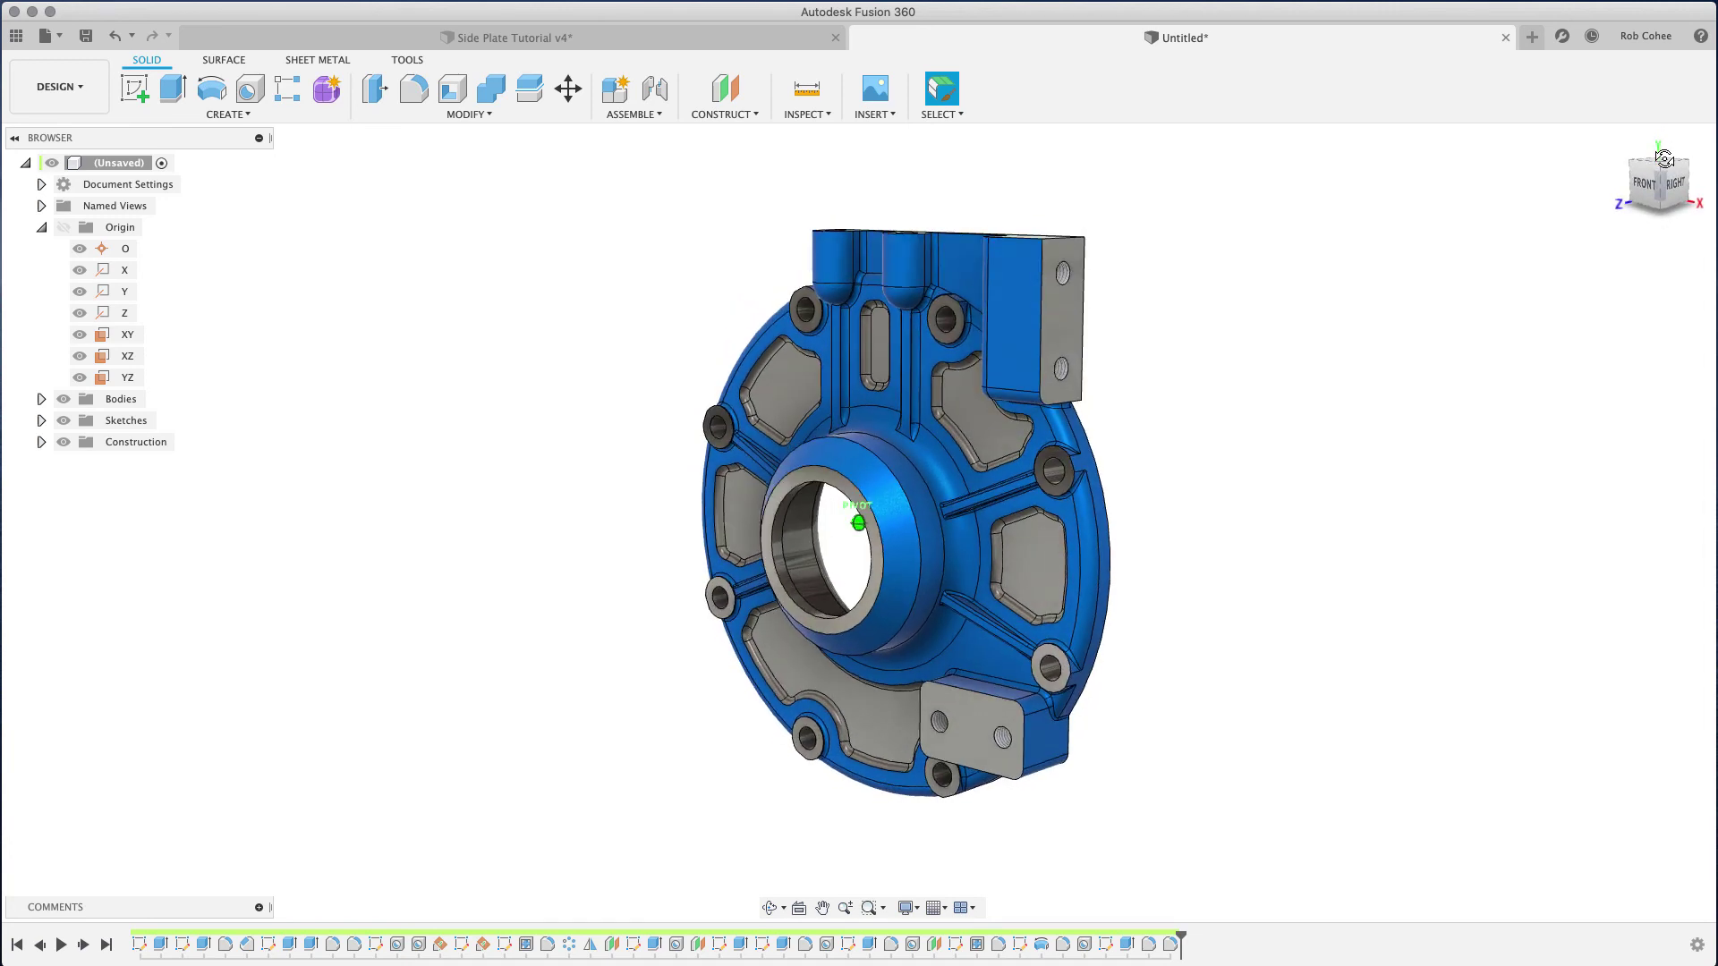
pyautogui.scroll(3, 1274, 508)
pyautogui.moveTo(1212, 568)
pyautogui.keyDown('shift'); pyautogui.mouseDown(button='middle')
pyautogui.moveTo(1188, 580)
pyautogui.moveTo(1200, 595)
pyautogui.mouseUp(button='middle'); pyautogui.keyUp('shift')
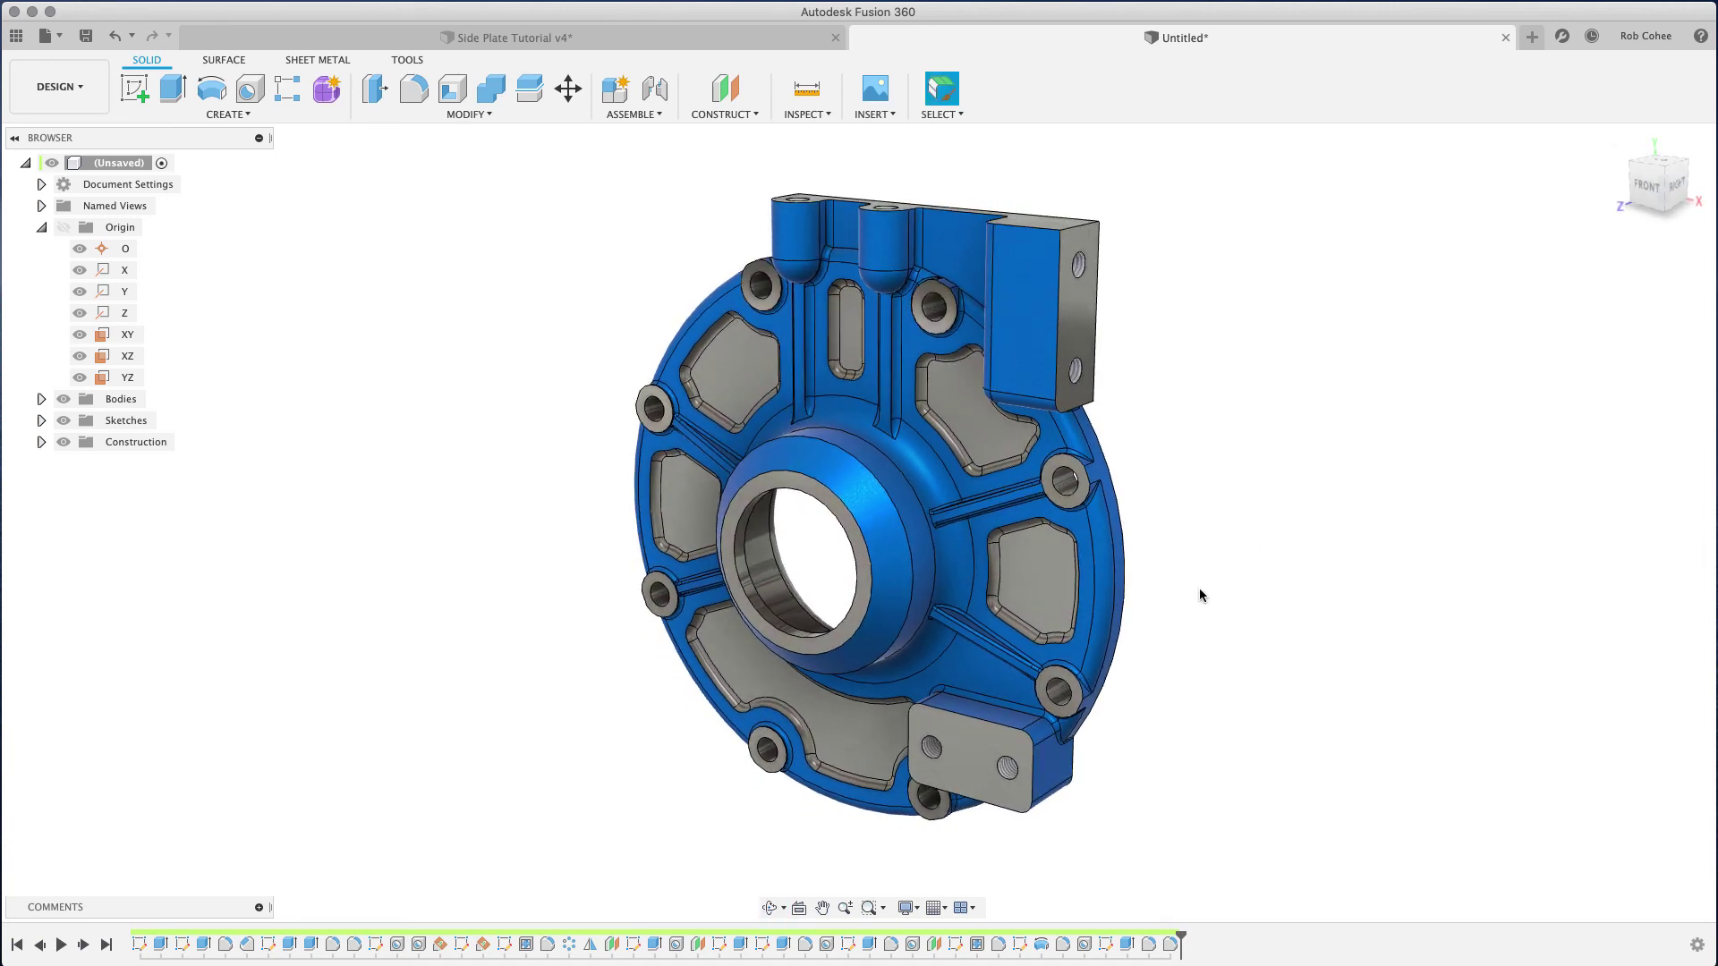
pyautogui.rightClick(1619, 141)
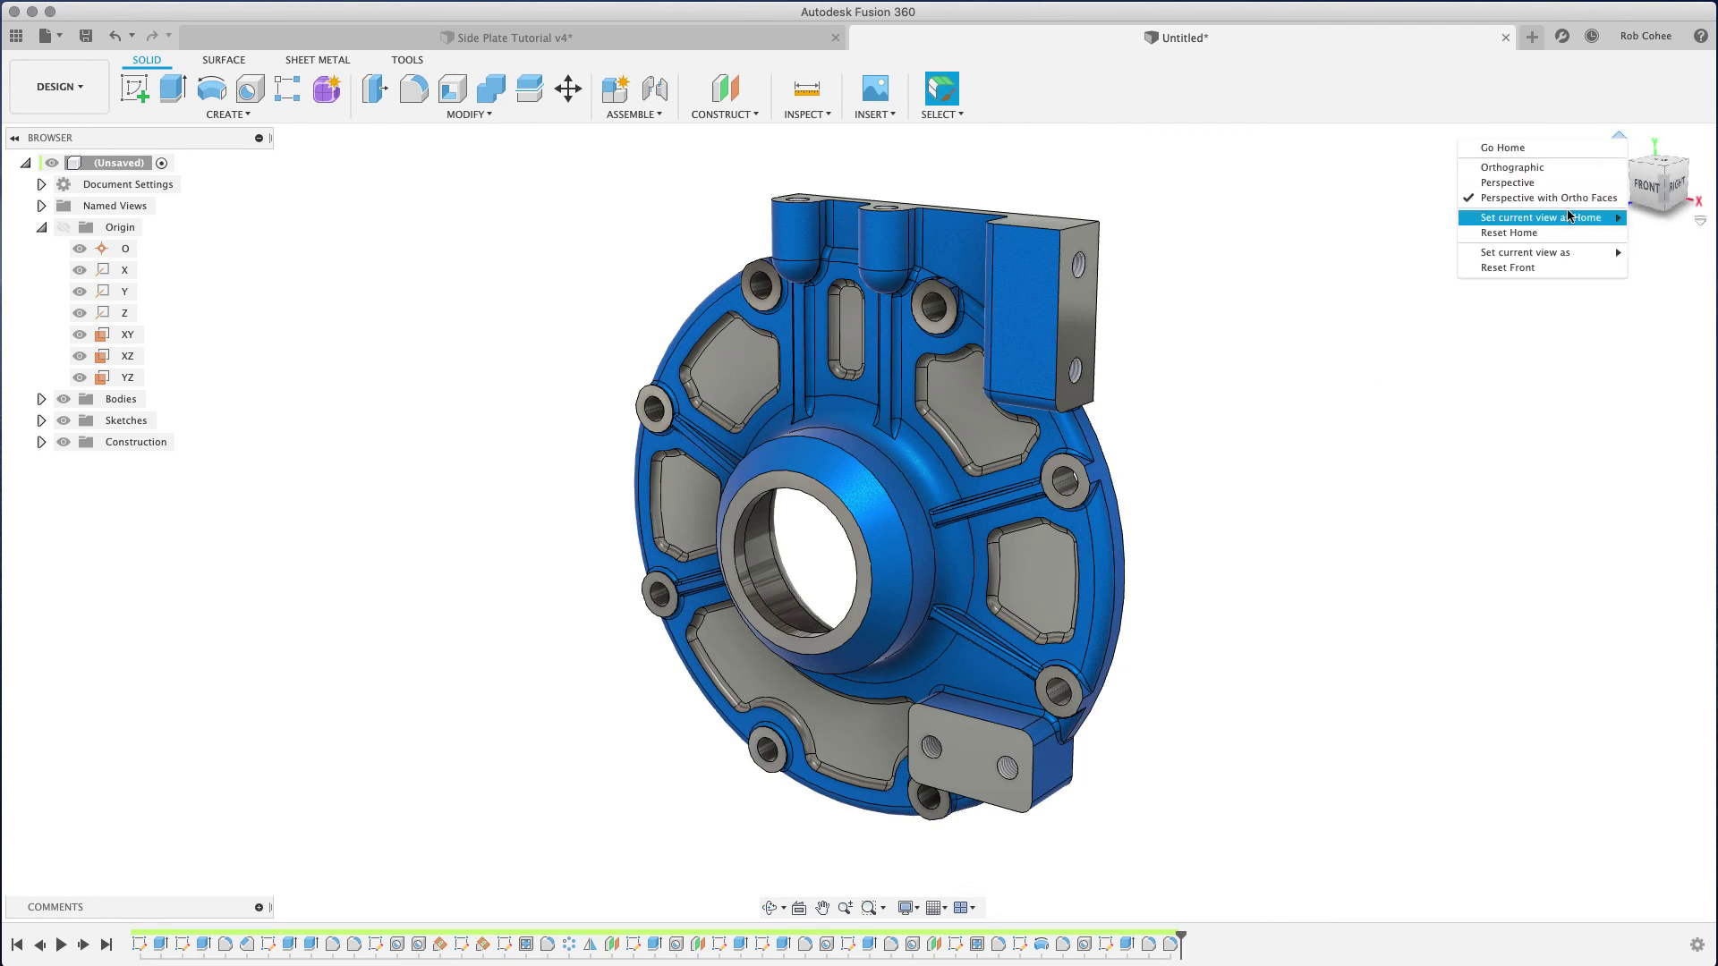
pyautogui.click(1646, 219)
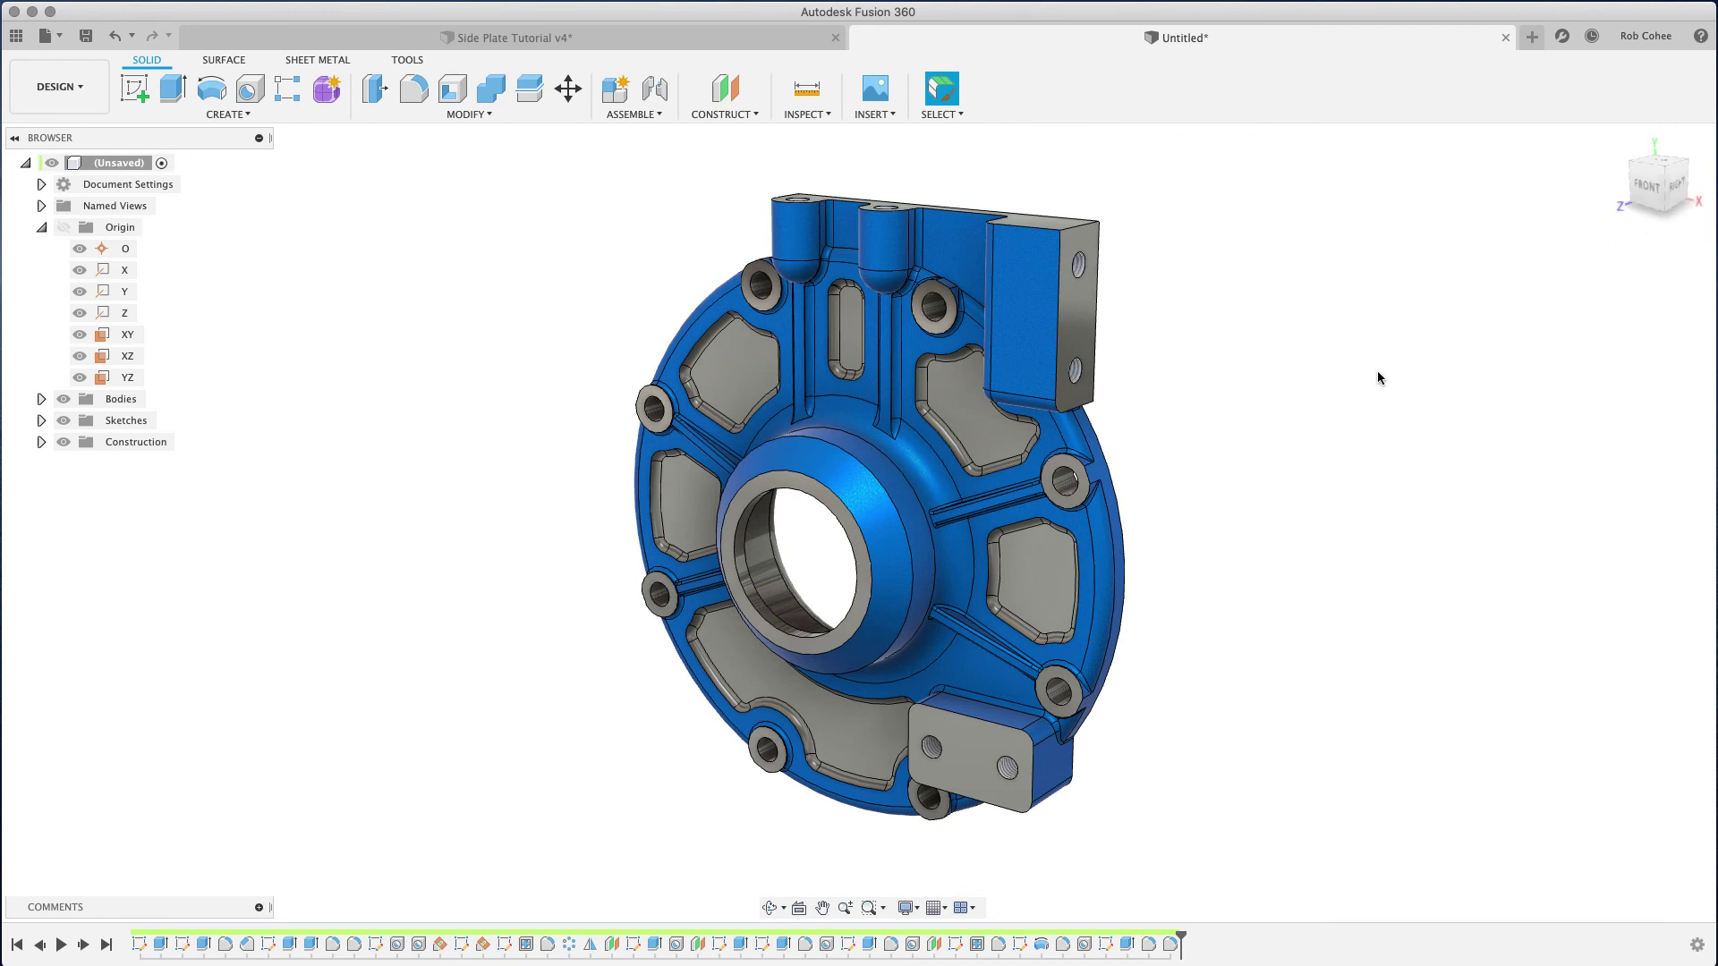
pyautogui.keyDown('shift'); pyautogui.moveTo(1378, 371); pyautogui.dragTo(1211, 481, button='middle'); pyautogui.keyUp('shift')
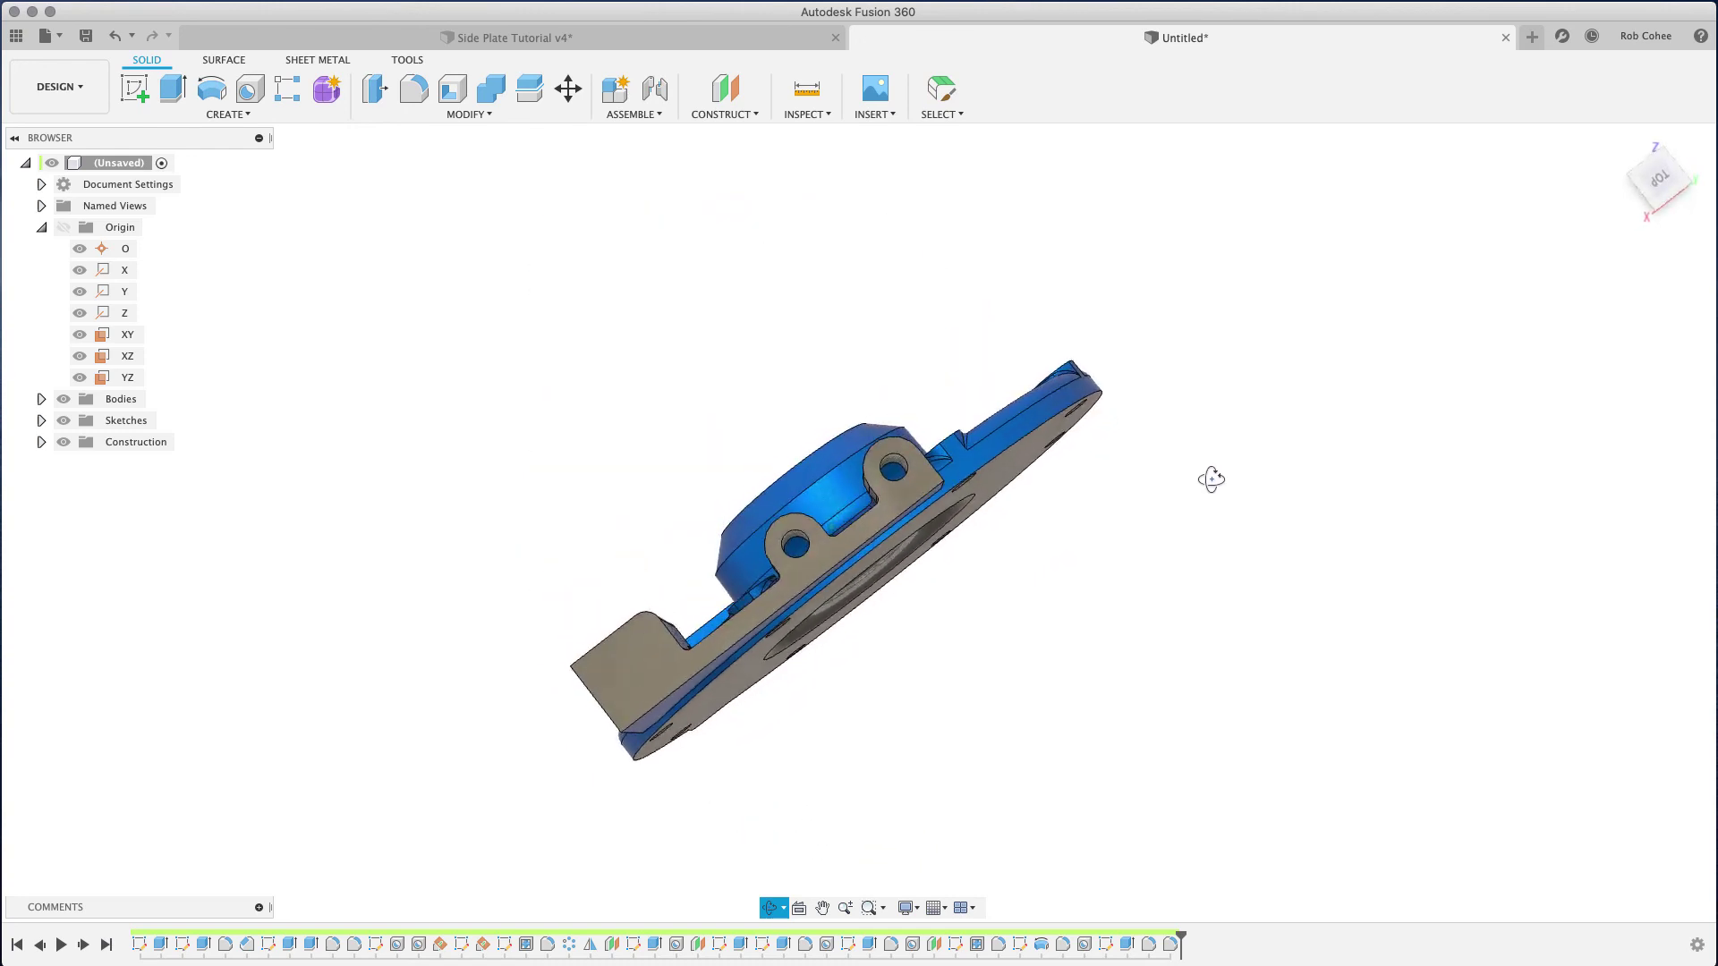
pyautogui.click(1618, 140)
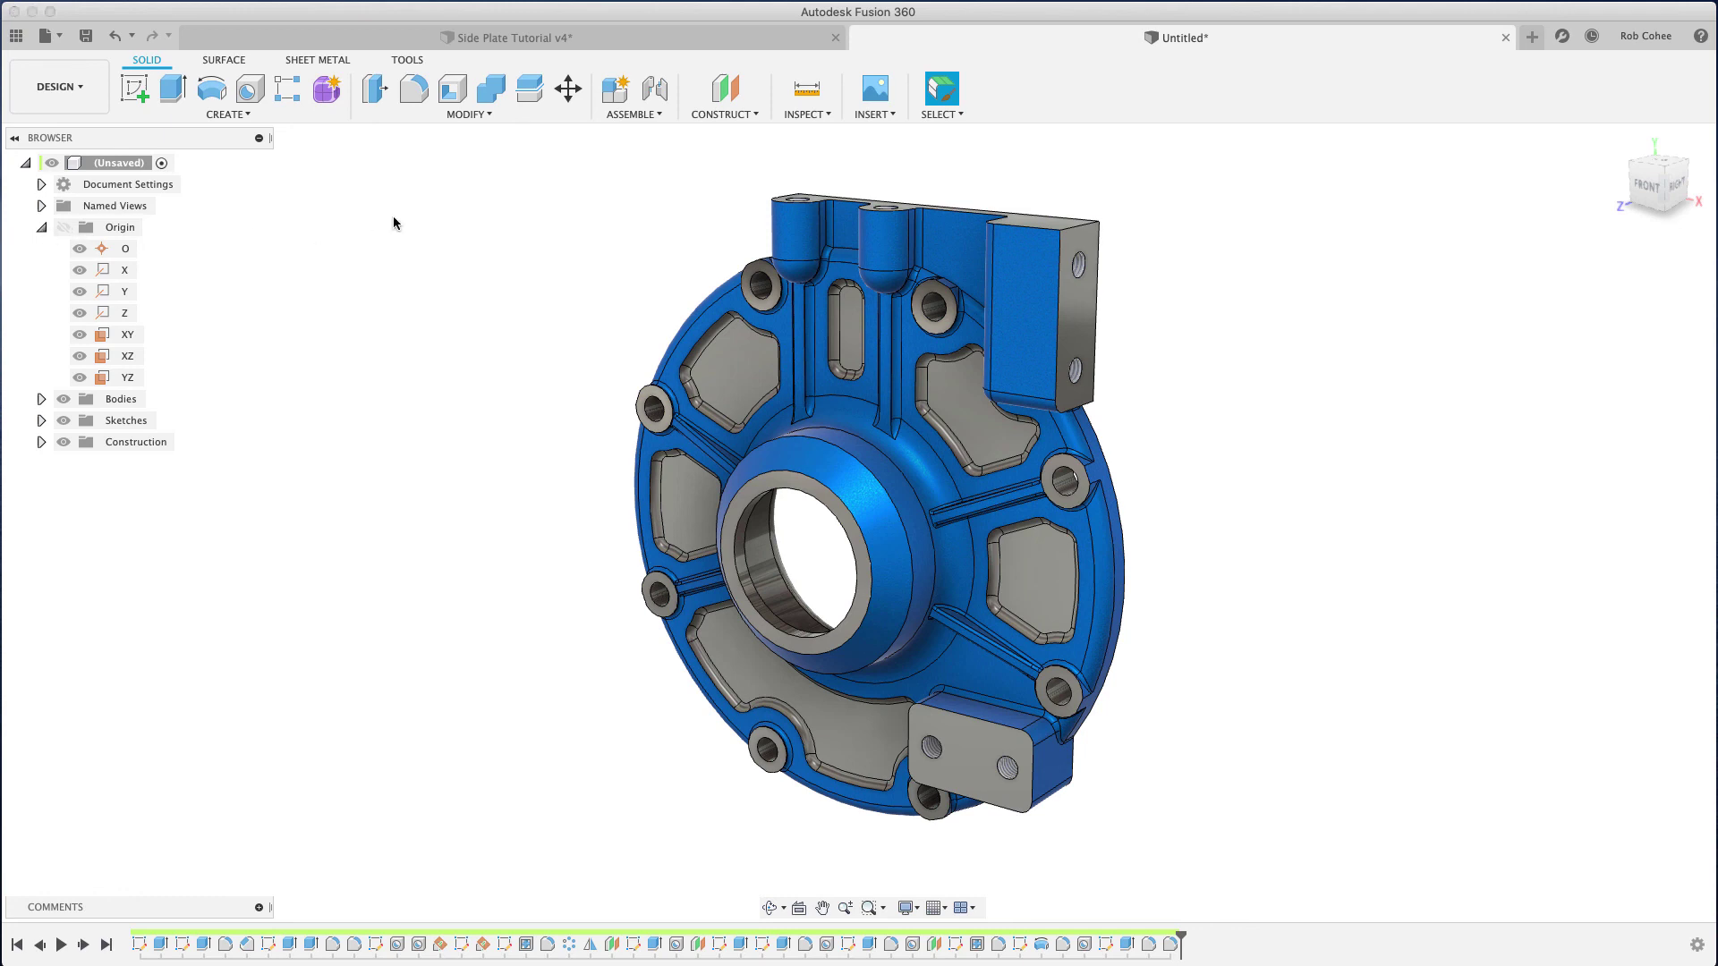
# Step: Save the design as a new document, entering a name for it
pyautogui.click(86, 36)
pyautogui.write('Ricky Bobby')
pyautogui.press('Return')
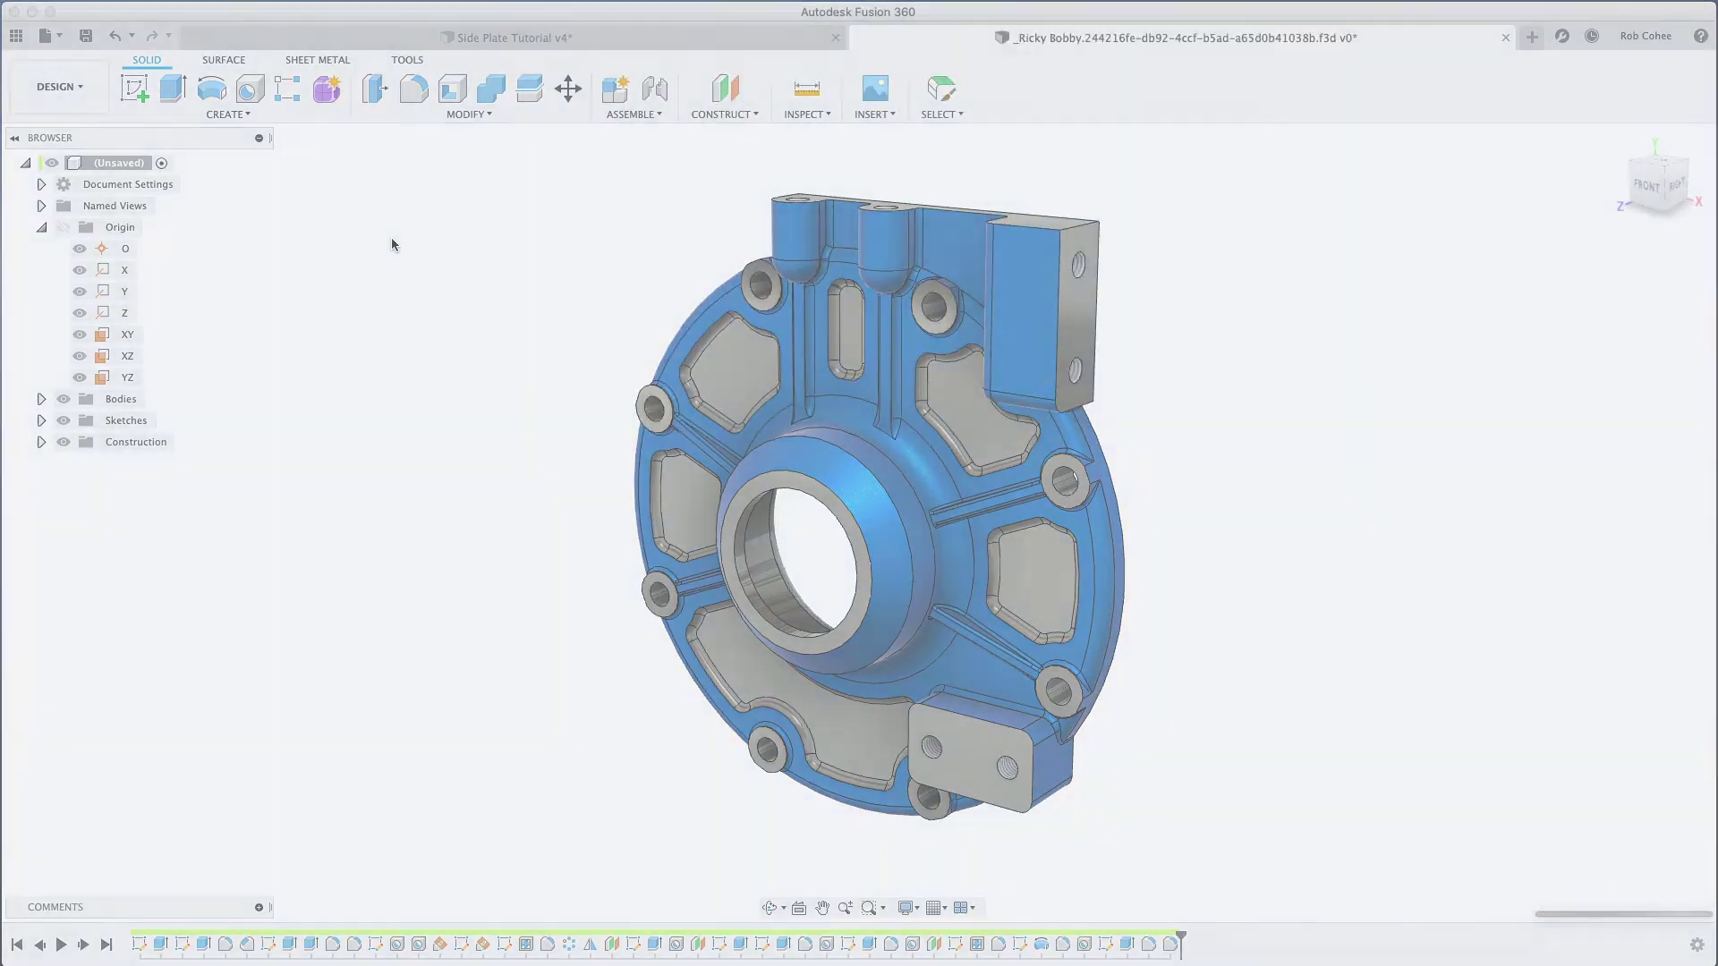